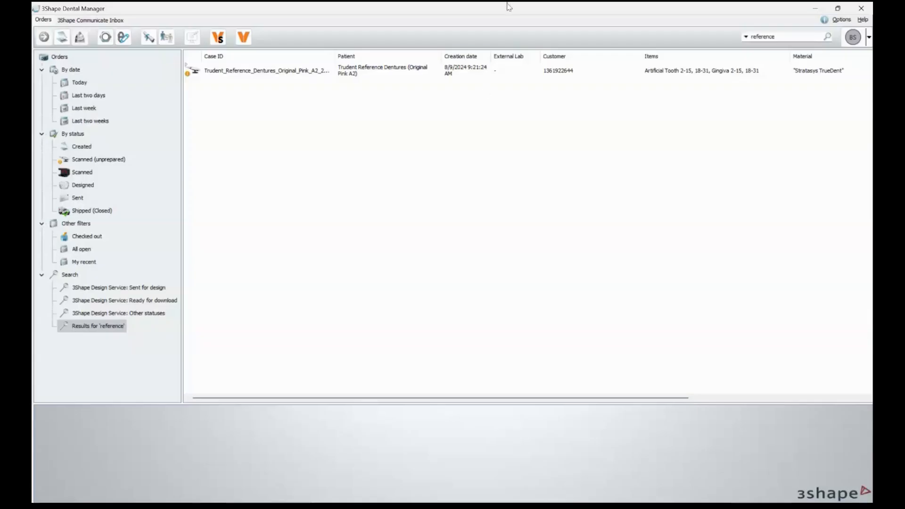
- Open the TrueDent reference dentures order for modification and select upper teeth 2 to 15
{"action": "right_click", "coordinate": [250, 71]}
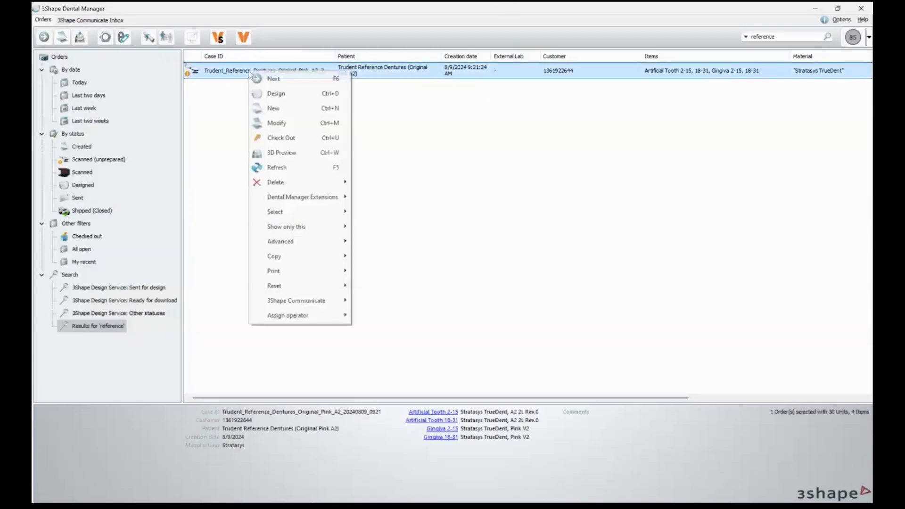
{"action": "left_click", "coordinate": [281, 123]}
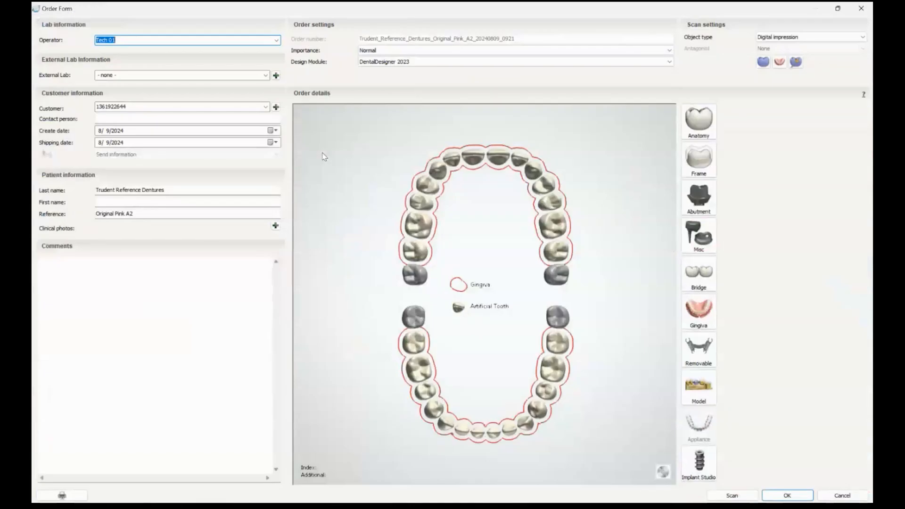
{"action": "left_click", "coordinate": [413, 255]}
{"action": "left_click", "coordinate": [569, 251]}
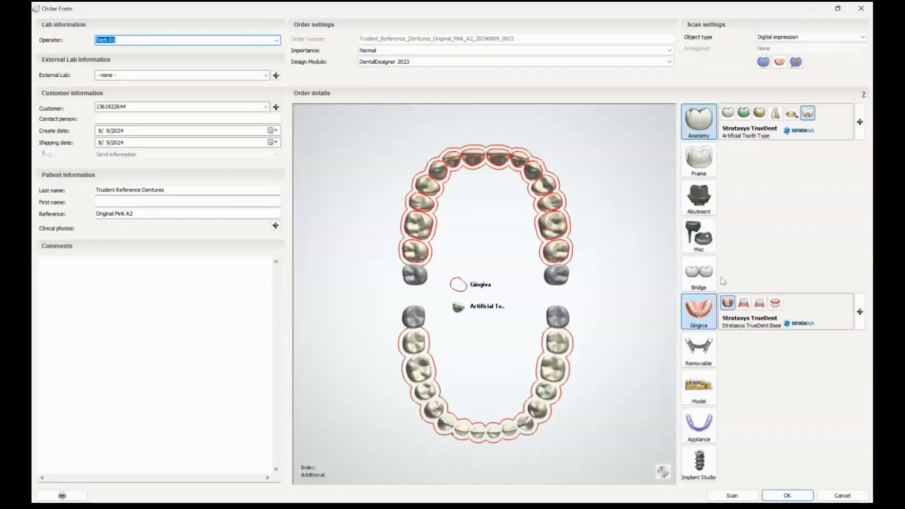
- Open the upper gingiva's manufacturing settings and try filtering the material list by "str" and "model"
{"action": "left_click", "coordinate": [859, 312]}
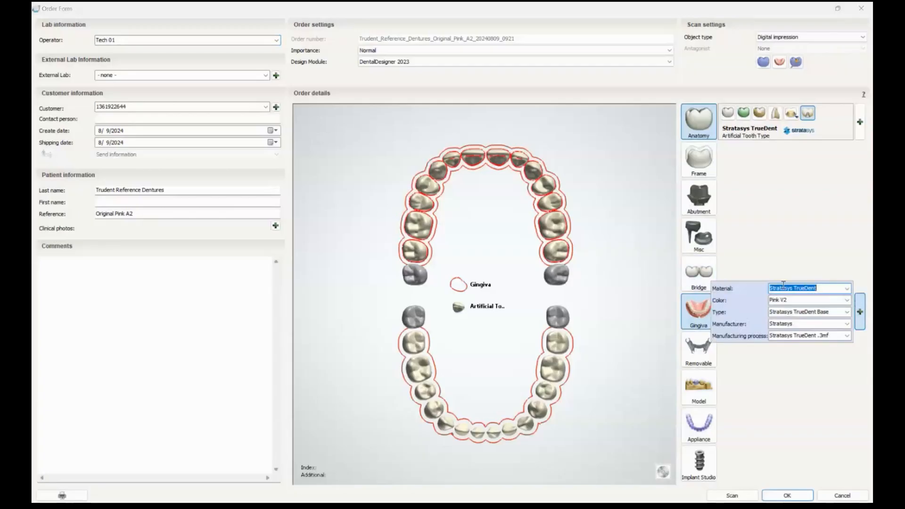
{"action": "left_click", "coordinate": [816, 288]}
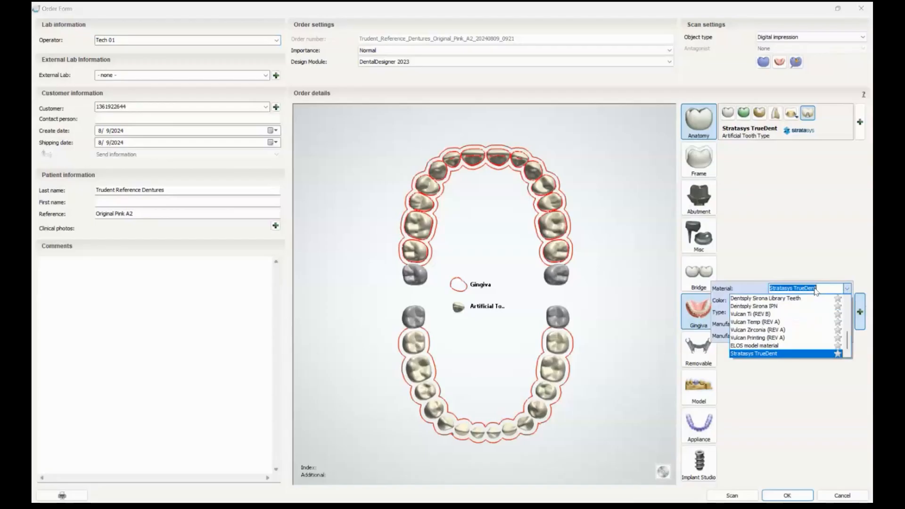
{"action": "type", "text": "str"}
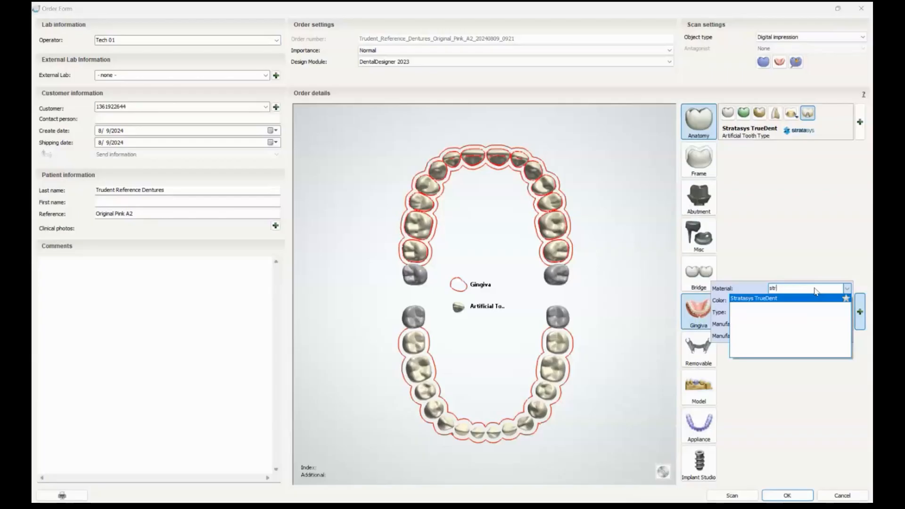
{"action": "key", "text": "BackSpace"}
{"action": "key", "text": "BackSpace"}
{"action": "key", "text": "BackSpace"}
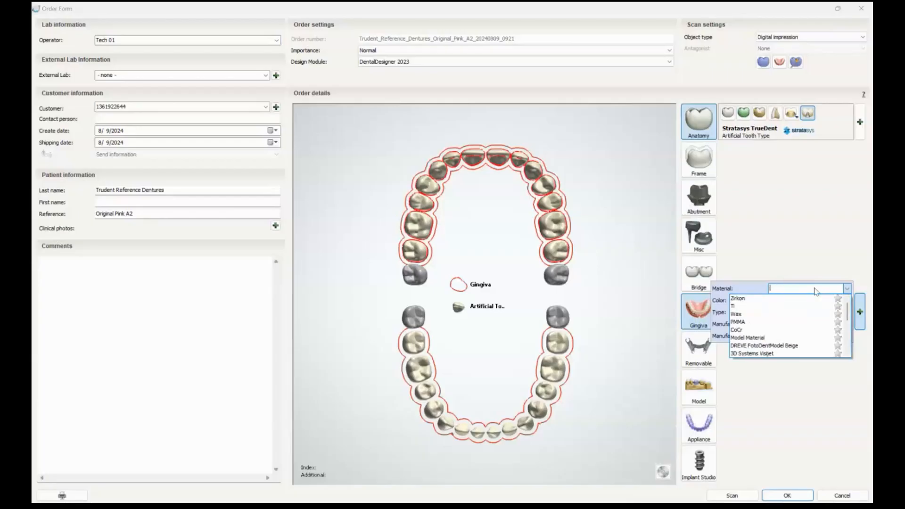
{"action": "type", "text": "model"}
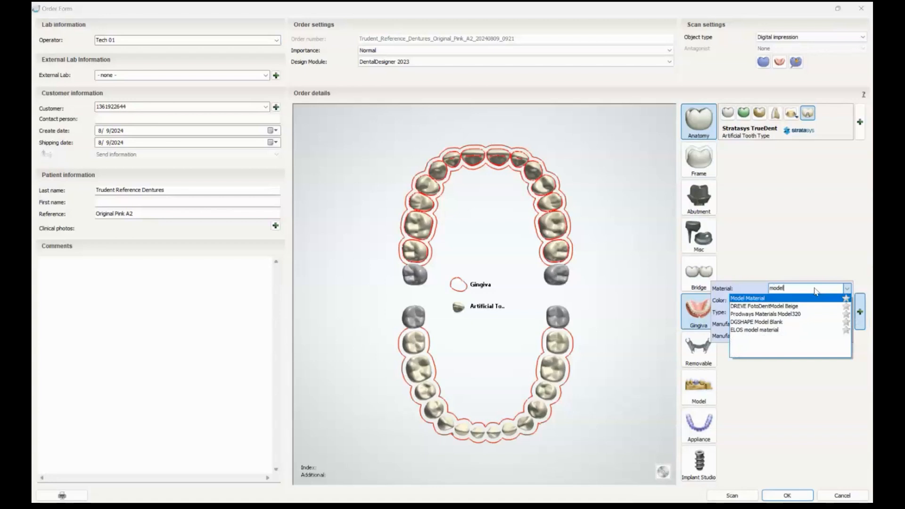
{"action": "key", "text": "BackSpace"}
{"action": "key", "text": "BackSpace"}
{"action": "key", "text": "BackSpace"}
{"action": "key", "text": "BackSpace"}
{"action": "key", "text": "BackSpace"}
- Set the upper gingiva's material to Stratasys TrueDent and its manufacturing process to Stratasys TrueDent .3mf
{"action": "type", "text": "stra"}
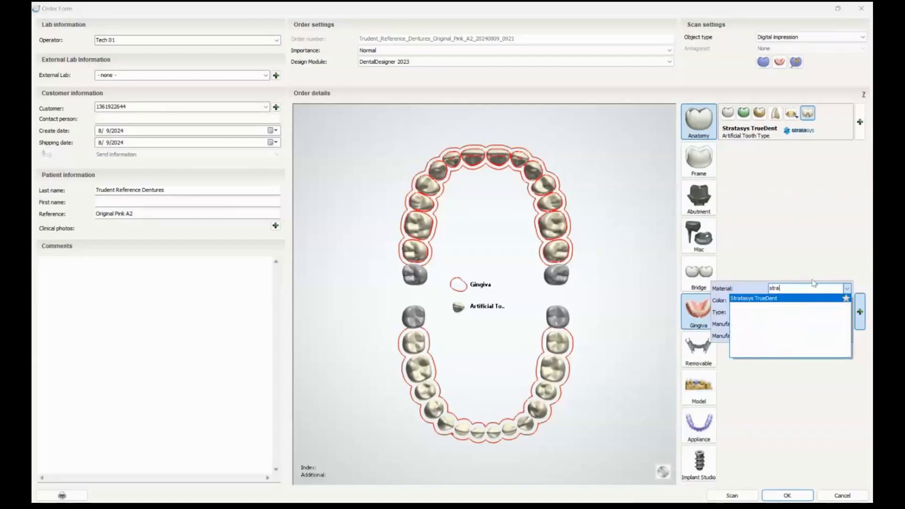
{"action": "type", "text": "tasys TrueDent"}
{"action": "left_click", "coordinate": [781, 298]}
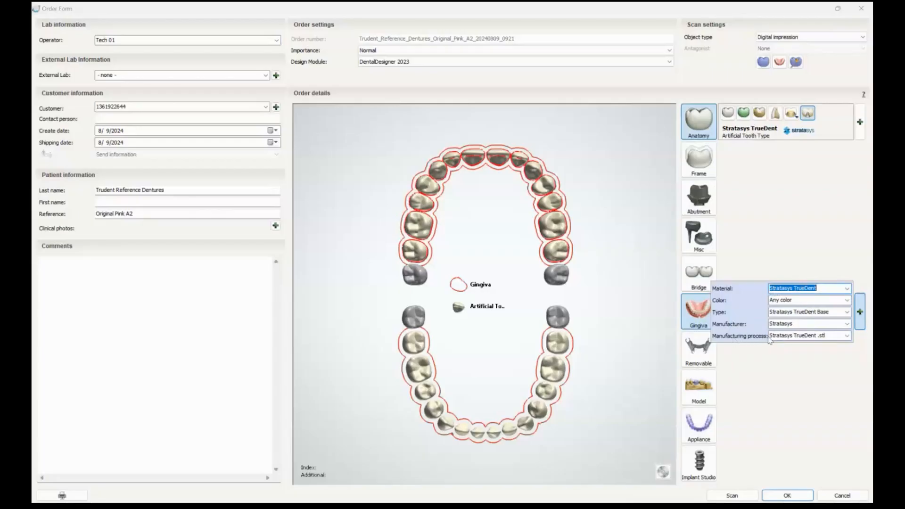
{"action": "left_click", "coordinate": [847, 336]}
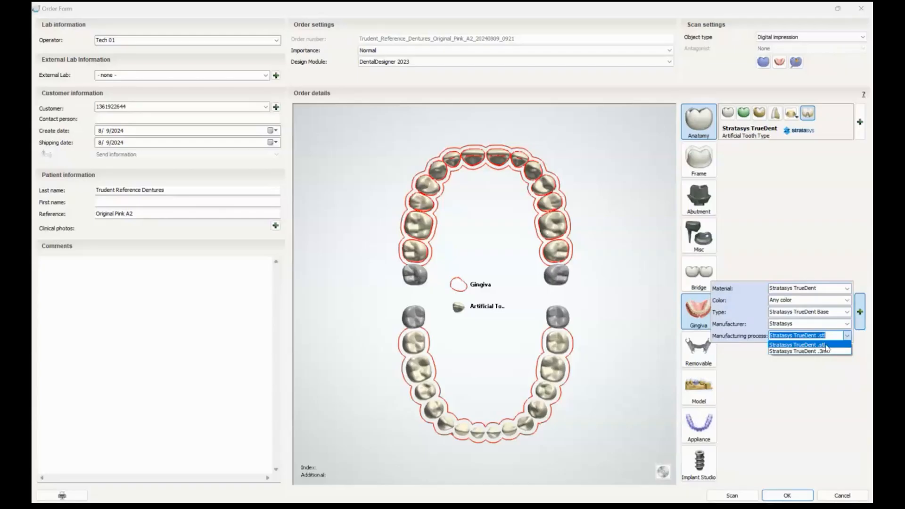
{"action": "left_click", "coordinate": [825, 351]}
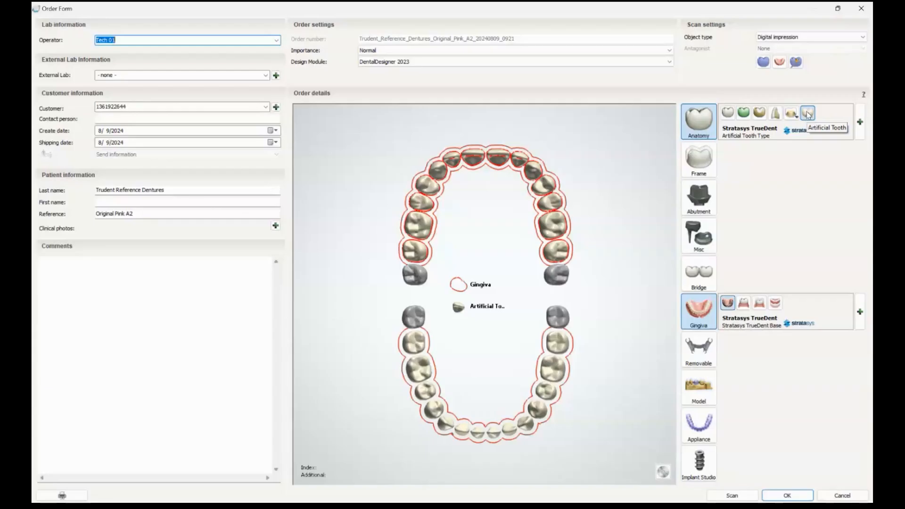
- Examine the Stratasys TrueDent colors available for the upper artificial teeth
{"action": "left_click", "coordinate": [861, 122]}
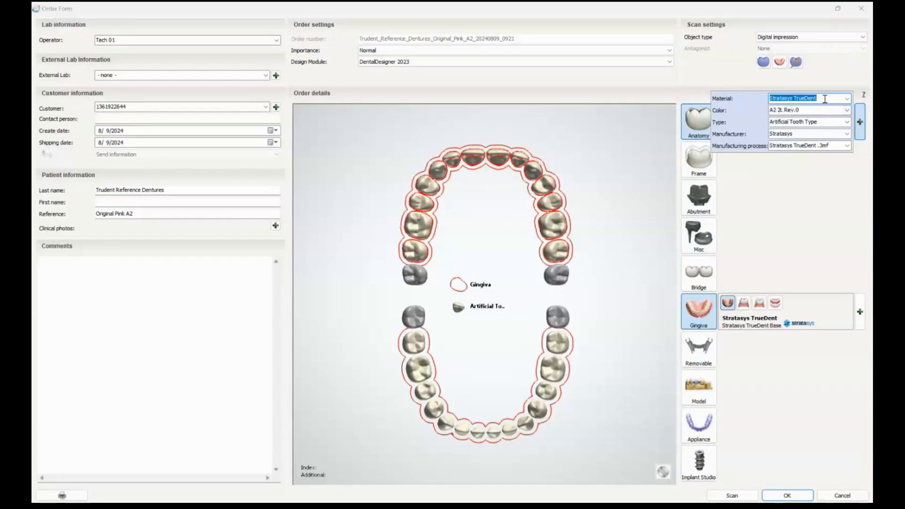
{"action": "left_click", "coordinate": [847, 110]}
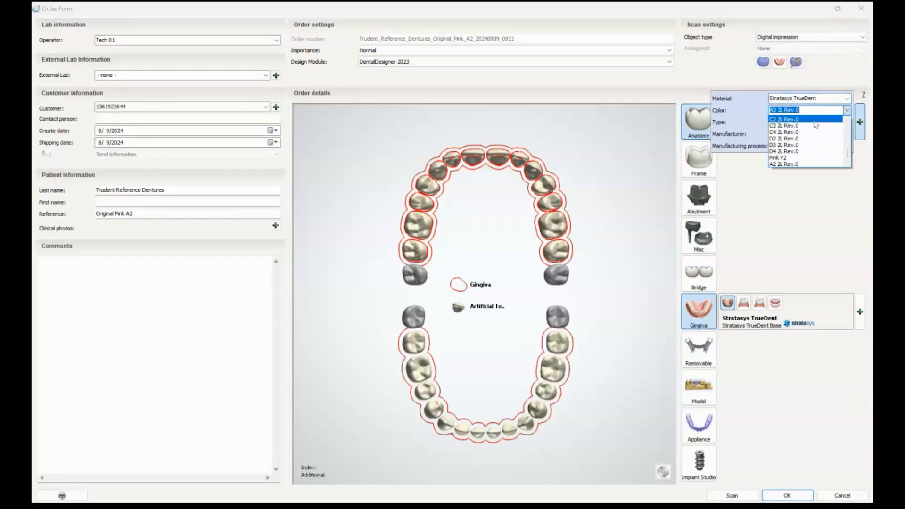
{"action": "scroll", "coordinate": [808, 153], "scroll_direction": "up", "scroll_amount": 6}
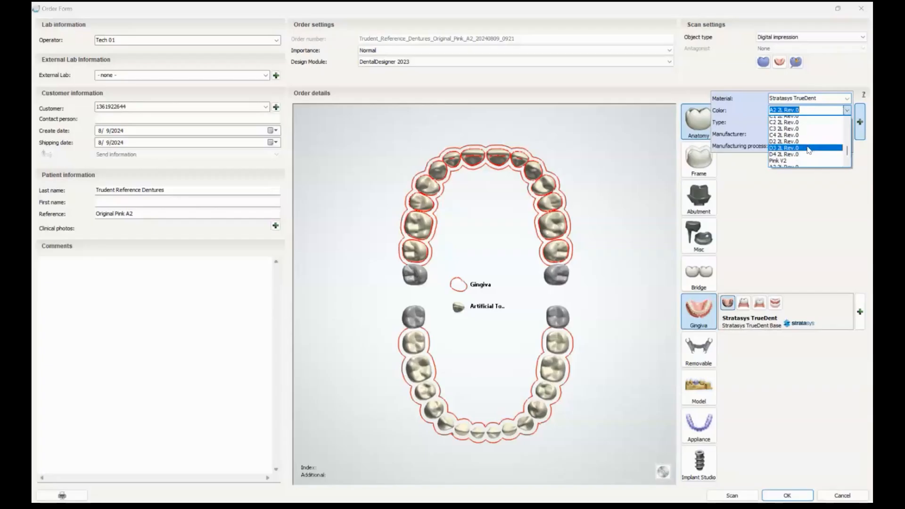
{"action": "scroll", "coordinate": [810, 152], "scroll_direction": "up", "scroll_amount": 3}
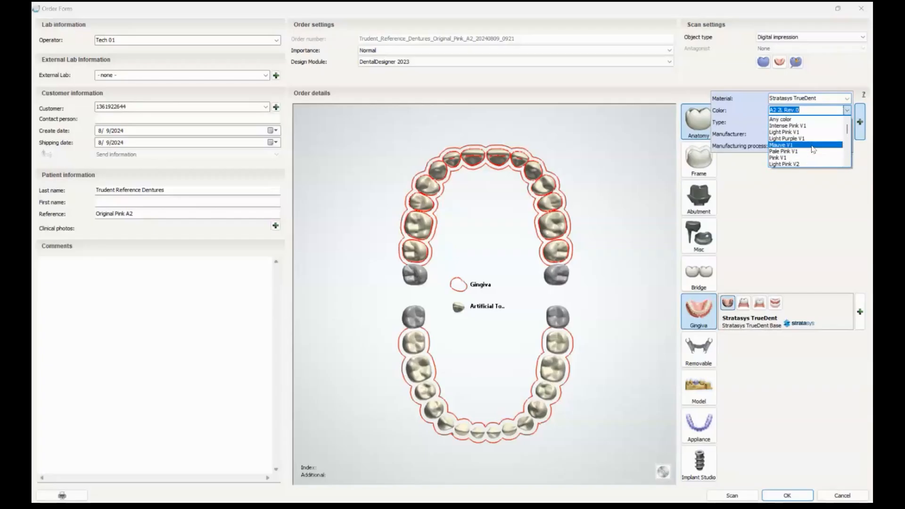
{"action": "scroll", "coordinate": [787, 142], "scroll_direction": "down", "scroll_amount": 3}
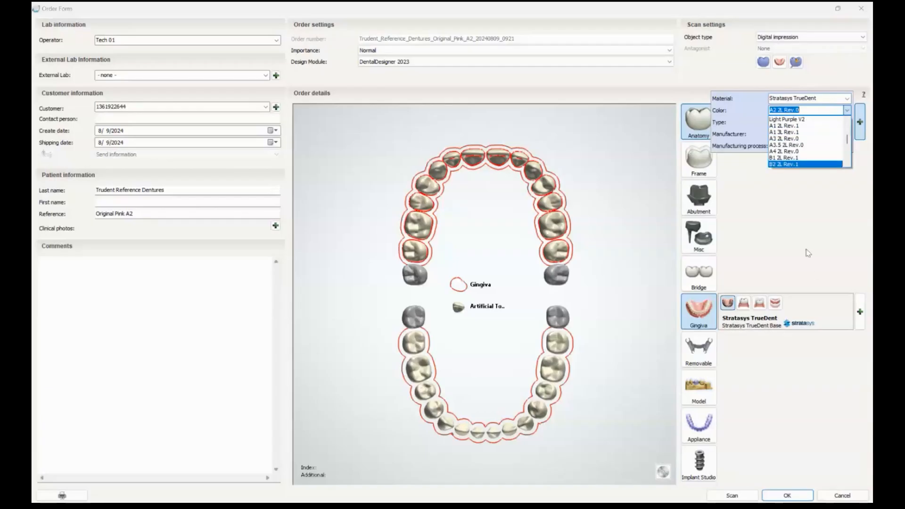
{"action": "left_click", "coordinate": [796, 139]}
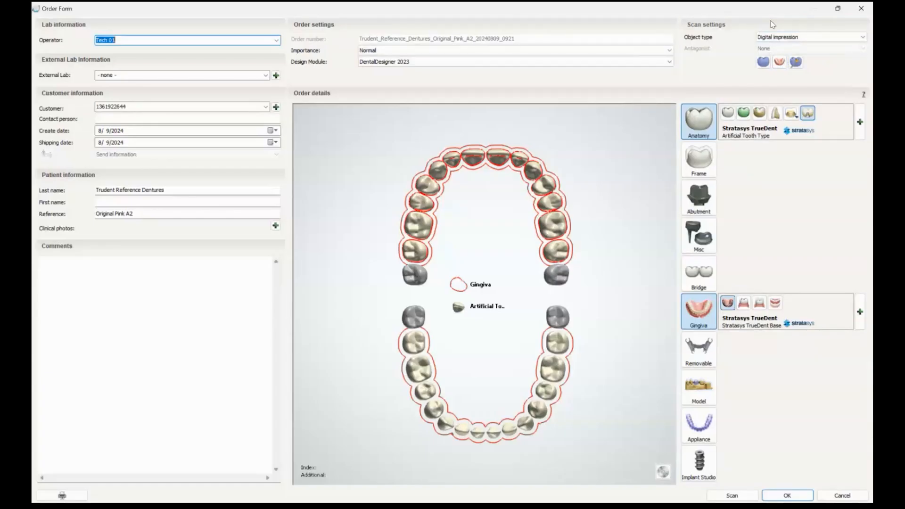
- Choose Digital impression as the scan object type and open the saved order for design
{"action": "left_click", "coordinate": [776, 38]}
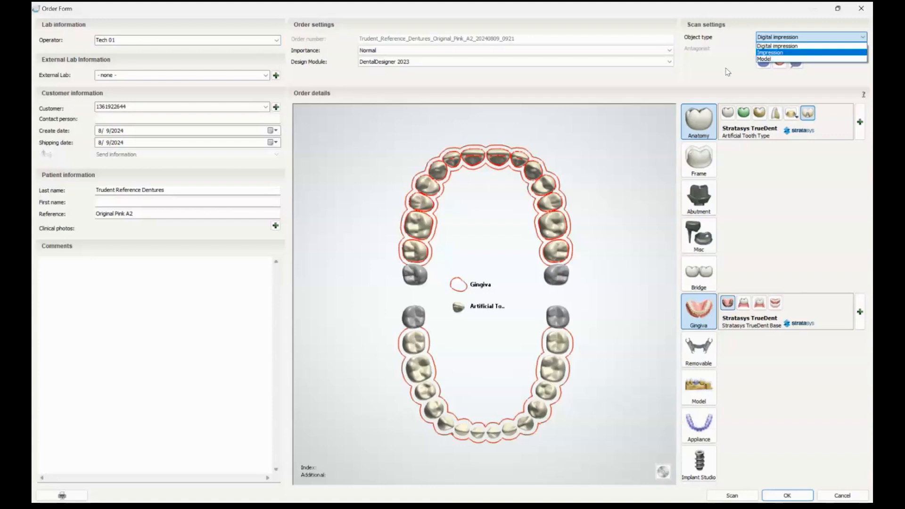
{"action": "left_click", "coordinate": [772, 46]}
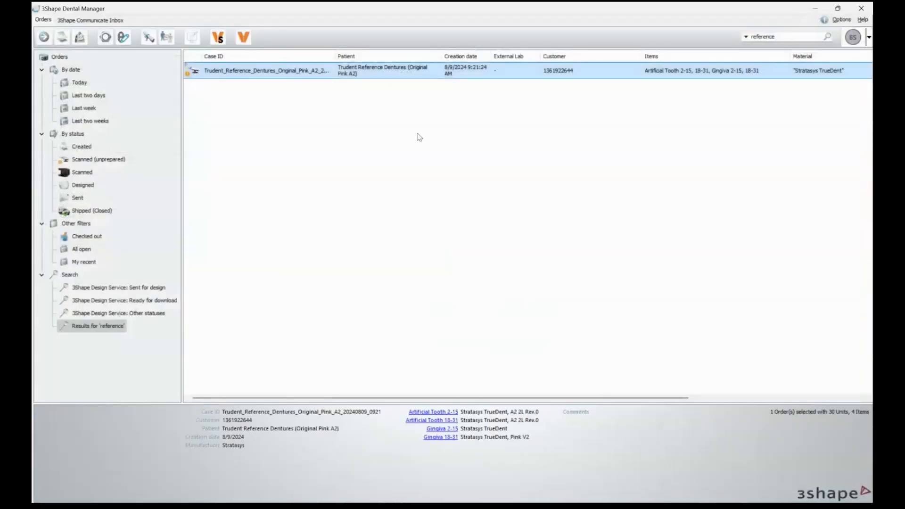
{"action": "right_click", "coordinate": [246, 72]}
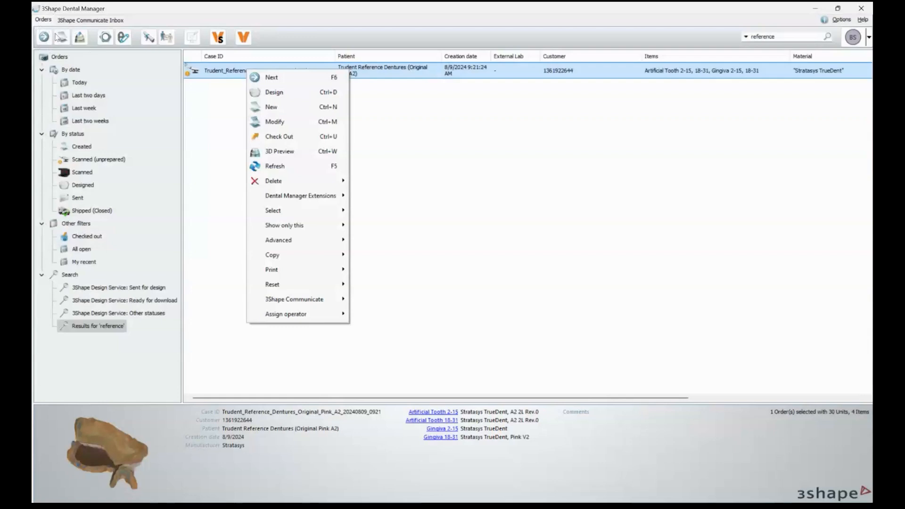
{"action": "left_click", "coordinate": [277, 93]}
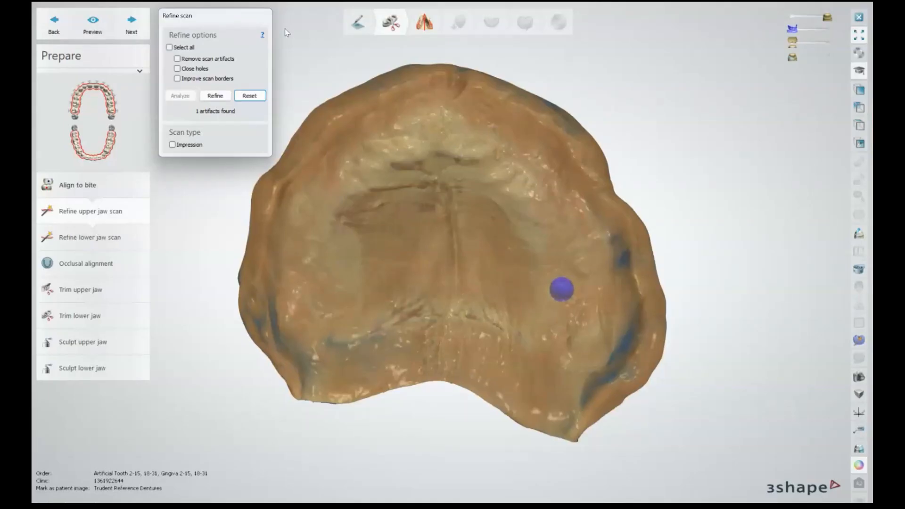
- Examine the marked mesh artifact on the upper jaw scan from several angles and up close
{"action": "right_click_drag", "start_coordinate": [583, 201], "coordinate": [616, 271]}
{"action": "mouse_move", "coordinate": [477, 154]}
{"action": "right_mouse_down"}
{"action": "mouse_move", "coordinate": [519, 211]}
{"action": "mouse_move", "coordinate": [505, 206]}
{"action": "mouse_move", "coordinate": [524, 138]}
{"action": "mouse_move", "coordinate": [524, 227]}
{"action": "right_mouse_up"}
{"action": "scroll", "coordinate": [446, 162], "scroll_direction": "up", "scroll_amount": 4}
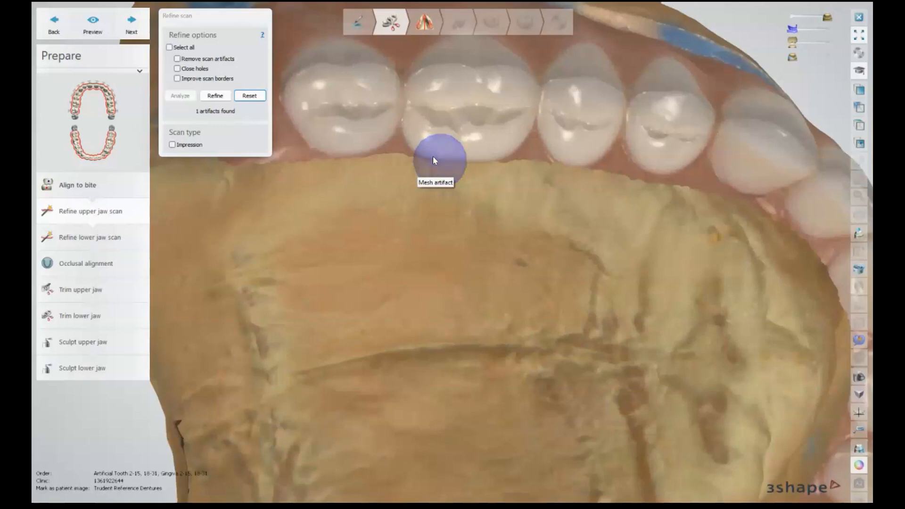
{"action": "mouse_move", "coordinate": [450, 235]}
{"action": "right_mouse_down"}
{"action": "mouse_move", "coordinate": [515, 173]}
{"action": "mouse_move", "coordinate": [488, 203]}
{"action": "mouse_move", "coordinate": [522, 213]}
{"action": "mouse_move", "coordinate": [457, 204]}
{"action": "right_mouse_up"}
{"action": "scroll", "coordinate": [522, 213], "scroll_direction": "down", "scroll_amount": 4}
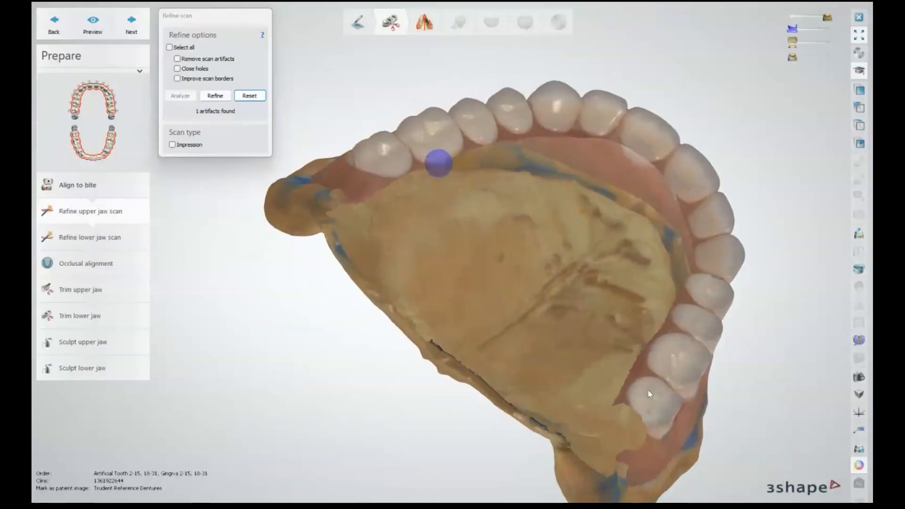
{"action": "mouse_move", "coordinate": [443, 239]}
{"action": "right_mouse_down"}
{"action": "mouse_move", "coordinate": [422, 248]}
{"action": "mouse_move", "coordinate": [388, 188]}
{"action": "mouse_move", "coordinate": [418, 212]}
{"action": "right_mouse_up"}
{"action": "scroll", "coordinate": [388, 189], "scroll_direction": "up", "scroll_amount": 5}
{"action": "scroll", "coordinate": [412, 193], "scroll_direction": "up", "scroll_amount": 6}
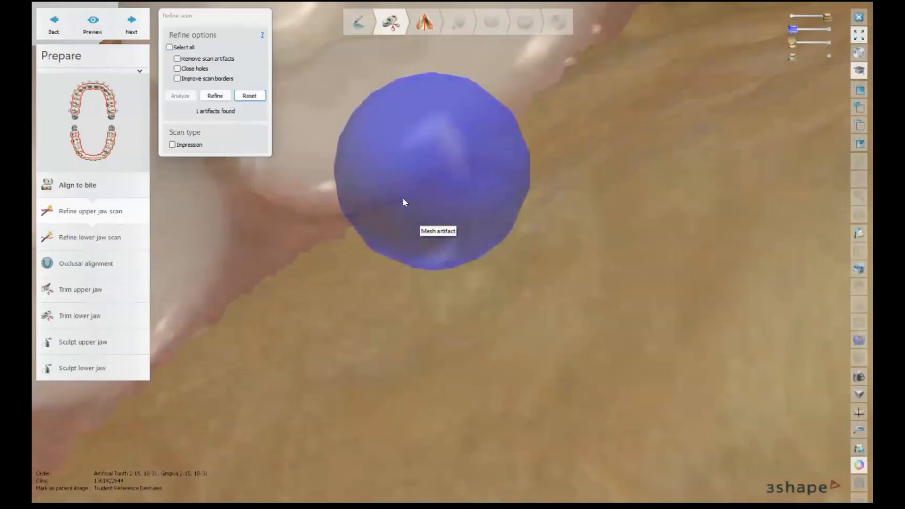
{"action": "scroll", "coordinate": [476, 240], "scroll_direction": "down", "scroll_amount": 6}
{"action": "scroll", "coordinate": [477, 240], "scroll_direction": "down", "scroll_amount": 4}
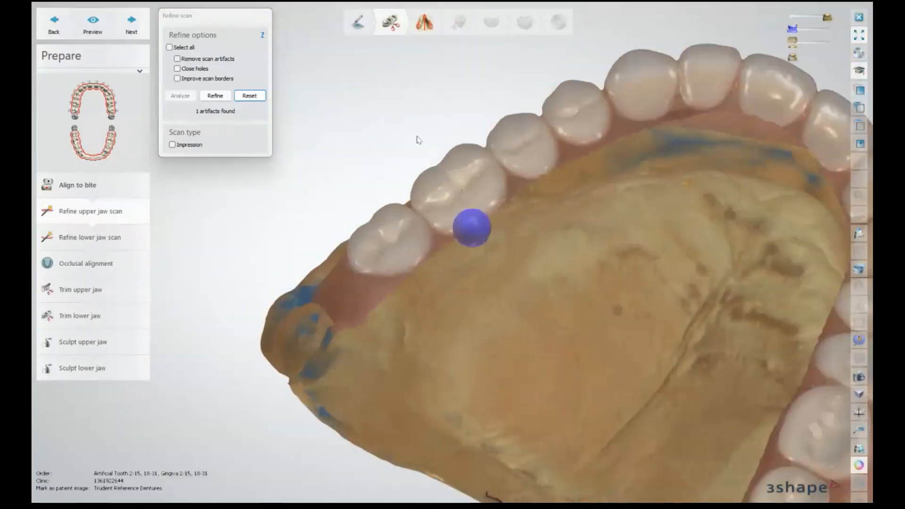
{"action": "scroll", "coordinate": [534, 116], "scroll_direction": "down", "scroll_amount": 4}
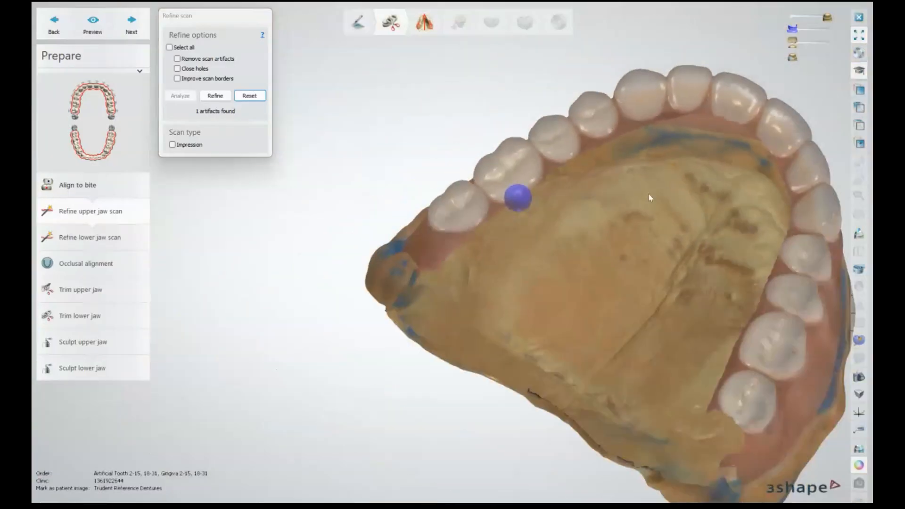
- Refine the upper jaw scan with scan artifact removal, hole closing and scan border improvement all enabled
{"action": "left_click", "coordinate": [169, 48]}
{"action": "left_click", "coordinate": [215, 96]}
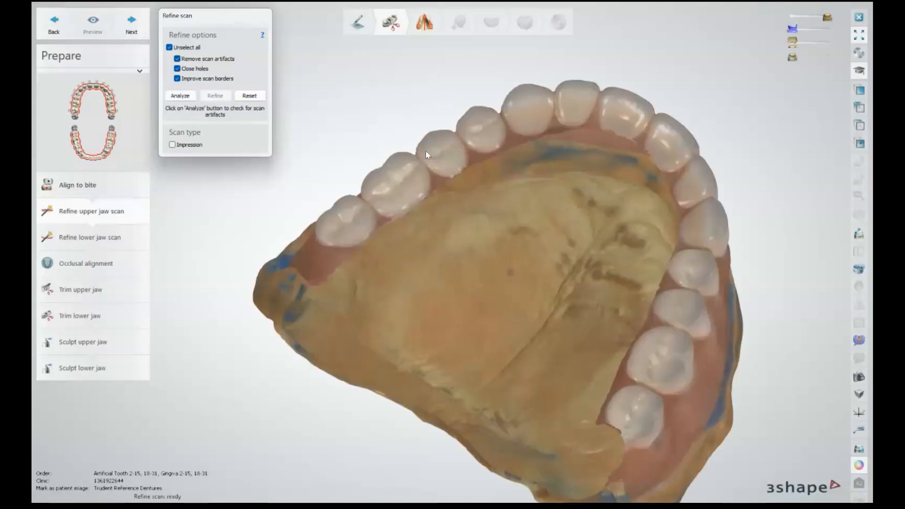
{"action": "right_click_drag", "start_coordinate": [515, 150], "coordinate": [480, 256]}
{"action": "right_click_drag", "start_coordinate": [453, 297], "coordinate": [386, 224]}
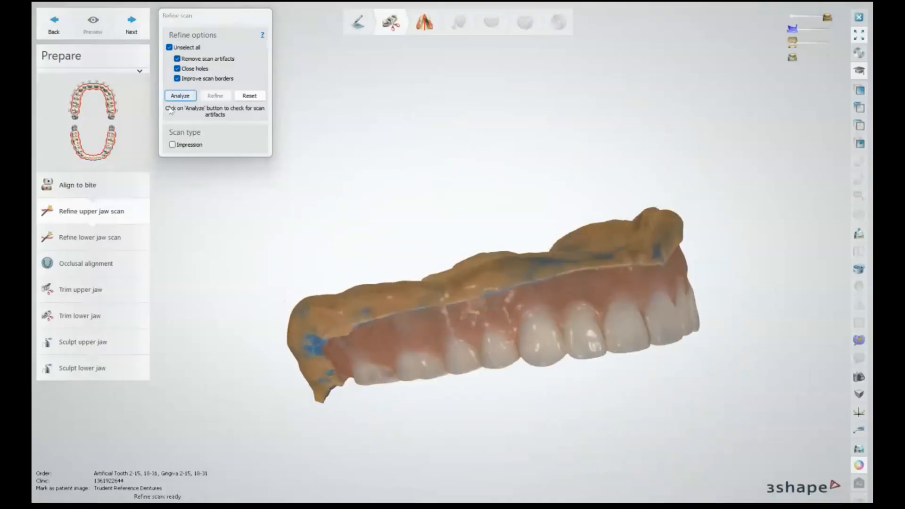
- Mark the upper jaw scan as an impression and advance to refining the lower jaw scan
{"action": "left_click", "coordinate": [173, 145]}
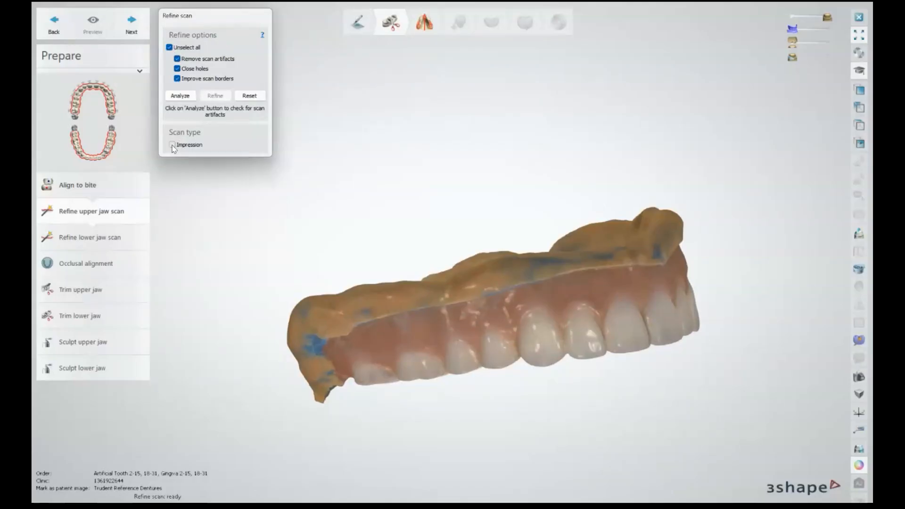
{"action": "right_click_drag", "start_coordinate": [547, 249], "coordinate": [596, 255]}
{"action": "right_click_drag", "start_coordinate": [499, 387], "coordinate": [602, 303]}
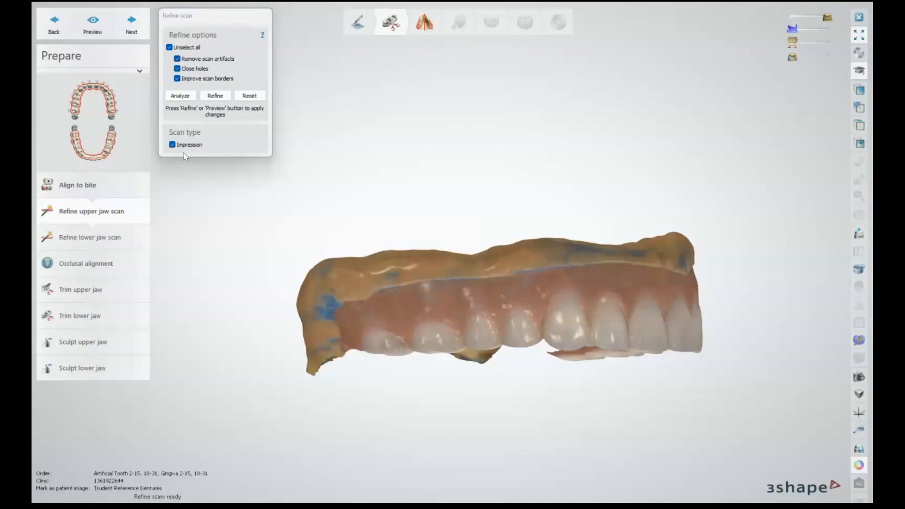
{"action": "left_click", "coordinate": [131, 29]}
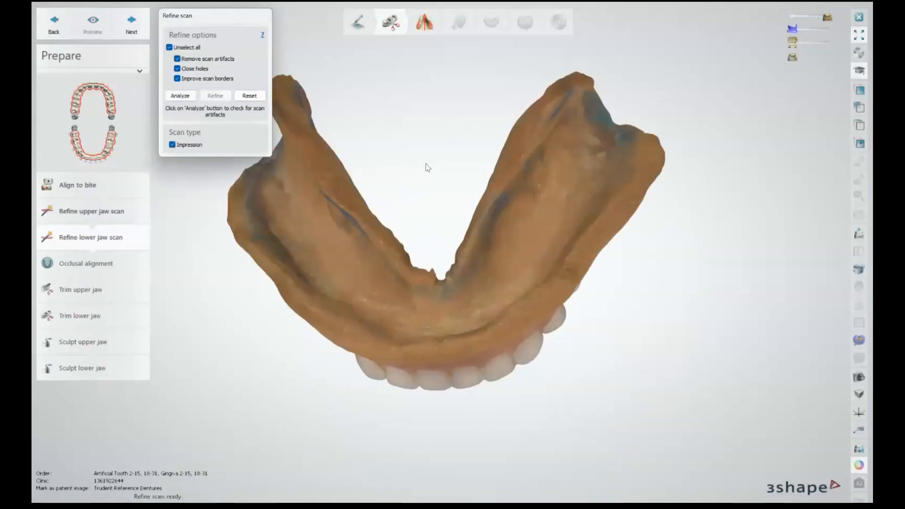
- Advance to occlusal alignment and hide the lower jaw scan to expose the upper teeth in an occlusal view
{"action": "left_click", "coordinate": [131, 23]}
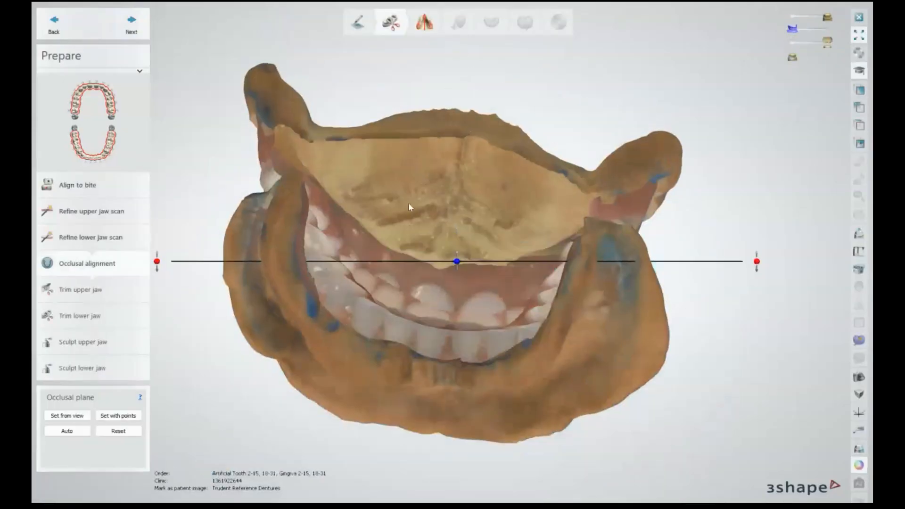
{"action": "scroll", "coordinate": [408, 203], "scroll_direction": "down", "scroll_amount": 5}
{"action": "right_click_drag", "start_coordinate": [461, 217], "coordinate": [285, 135]}
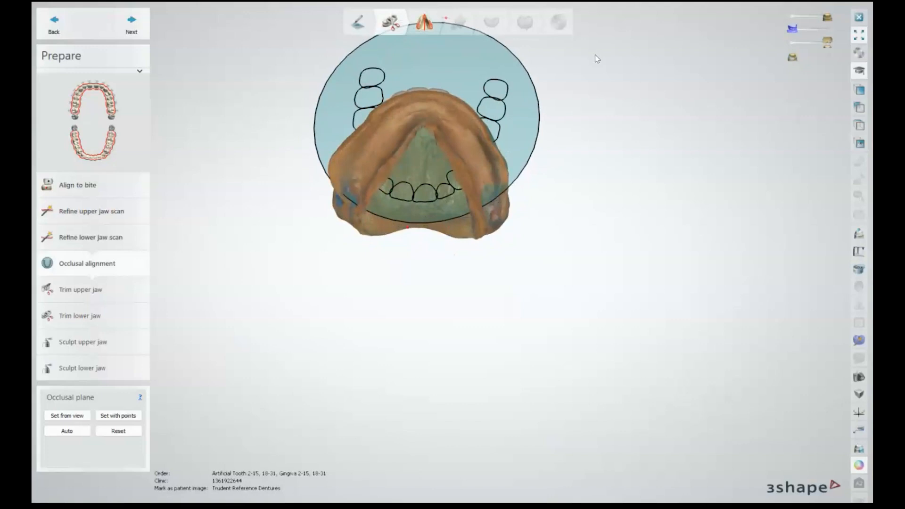
{"action": "middle_click_drag", "start_coordinate": [440, 132], "coordinate": [455, 204]}
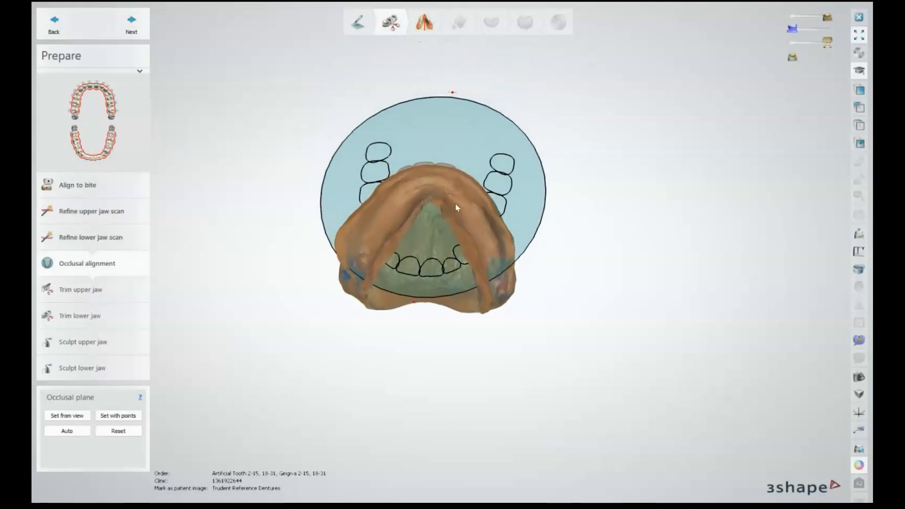
{"action": "left_click", "coordinate": [792, 44]}
{"action": "right_click_drag", "start_coordinate": [541, 146], "coordinate": [539, 146]}
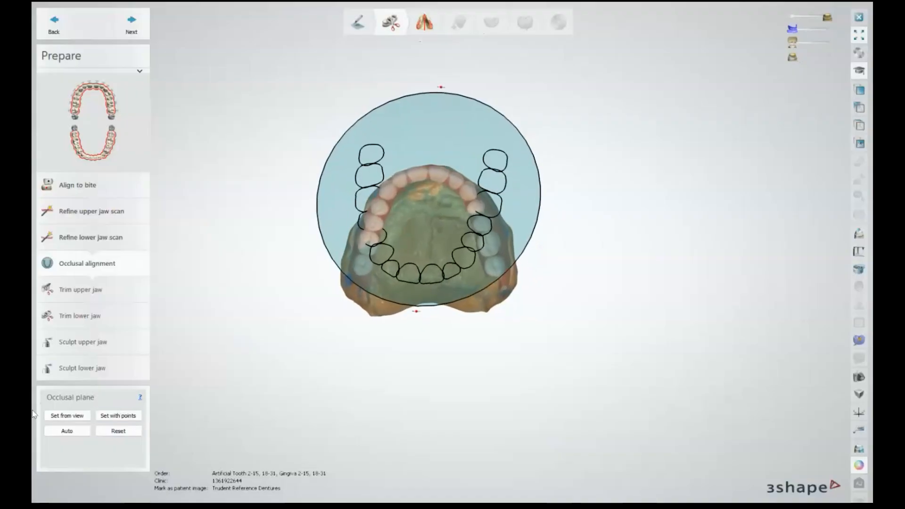
- Define the occlusal plane with three points: a molar on one side, the midline between the central incisors and the opposite molar
{"action": "left_click", "coordinate": [118, 416]}
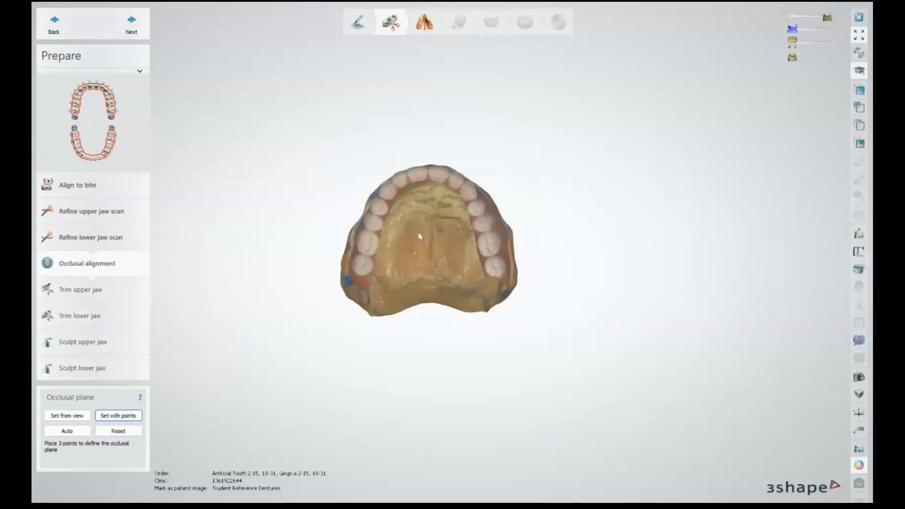
{"action": "scroll", "coordinate": [403, 224], "scroll_direction": "up", "scroll_amount": 5}
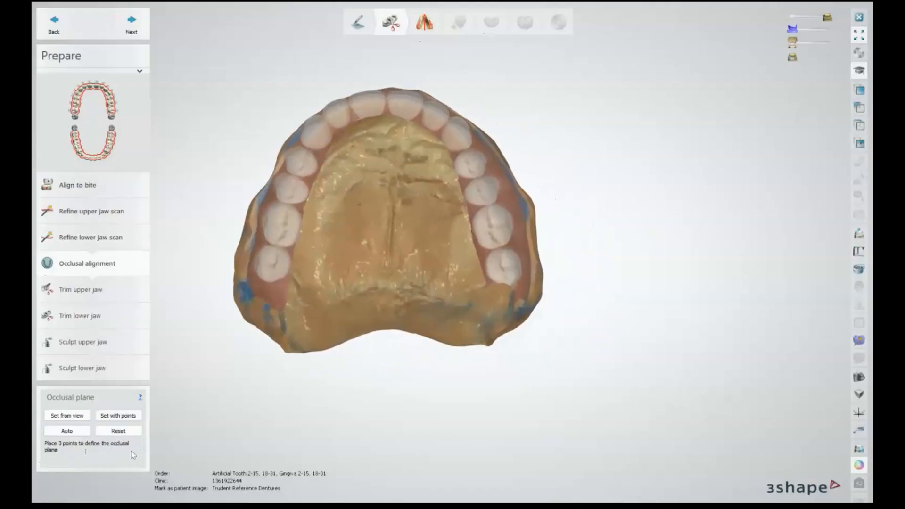
{"action": "left_click", "coordinate": [275, 215]}
{"action": "left_click", "coordinate": [385, 100]}
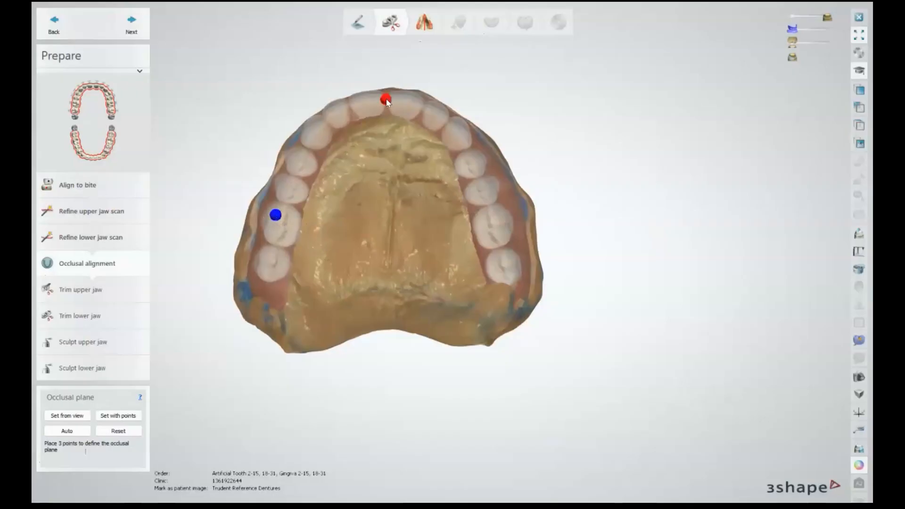
{"action": "left_click", "coordinate": [503, 221]}
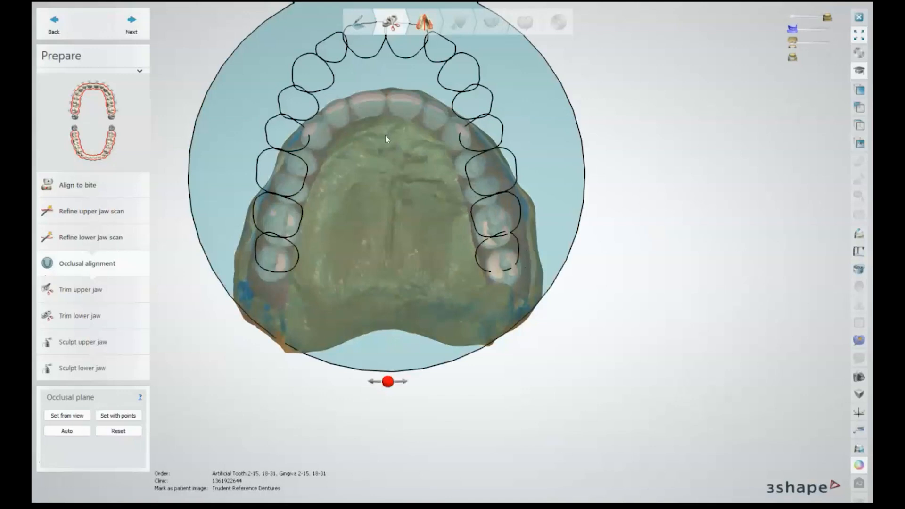
- Shift the occlusal plane until its front tooth outlines line up with the upper incisors, and check it from the side
{"action": "left_click_drag", "start_coordinate": [387, 161], "coordinate": [385, 227]}
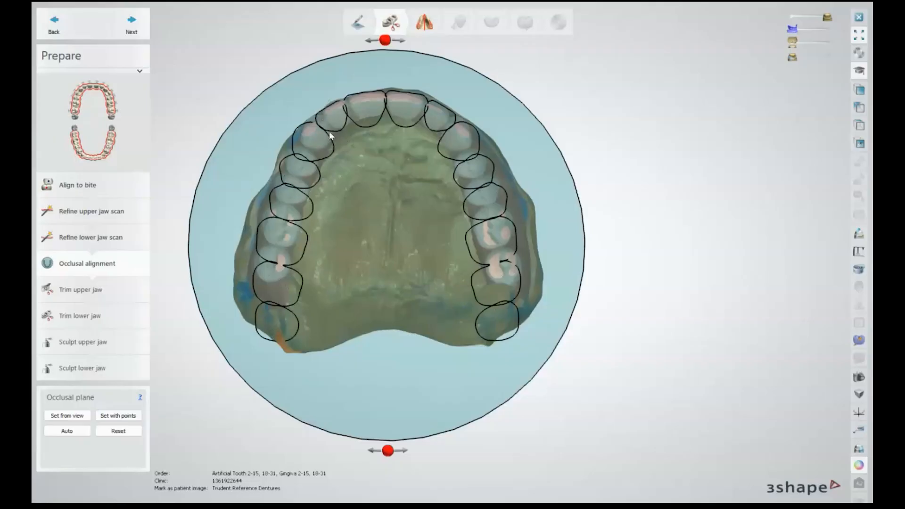
{"action": "right_click_drag", "start_coordinate": [306, 116], "coordinate": [389, 196]}
{"action": "right_click_drag", "start_coordinate": [395, 190], "coordinate": [377, 178]}
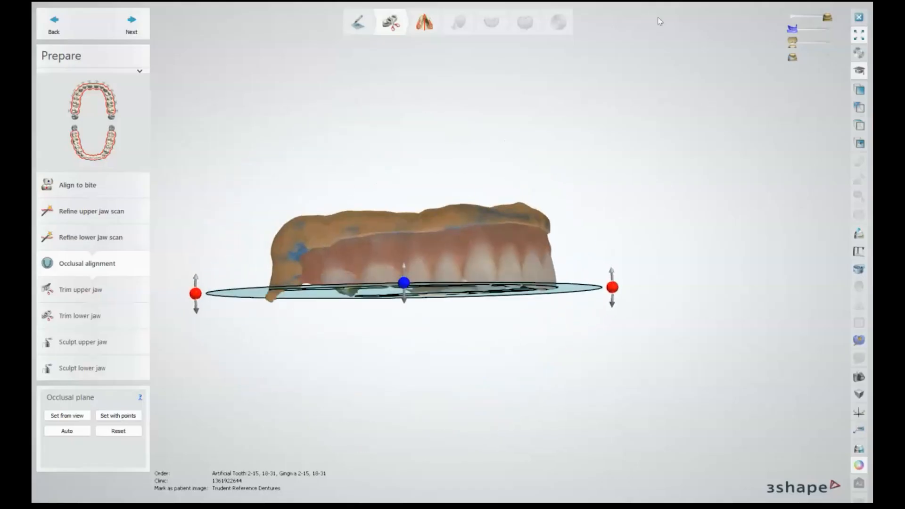
- Show the lower jaw again, check the occlusal plane between both arches and advance to trimming the upper jaw
{"action": "left_click", "coordinate": [831, 43]}
{"action": "mouse_move", "coordinate": [451, 216]}
{"action": "right_mouse_down"}
{"action": "mouse_move", "coordinate": [445, 222]}
{"action": "mouse_move", "coordinate": [454, 225]}
{"action": "right_mouse_up"}
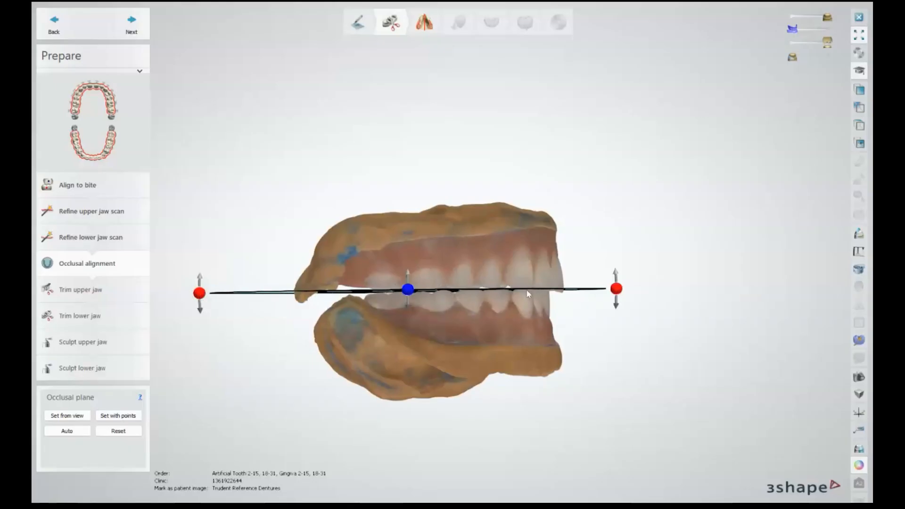
{"action": "right_click_drag", "start_coordinate": [195, 276], "coordinate": [189, 233]}
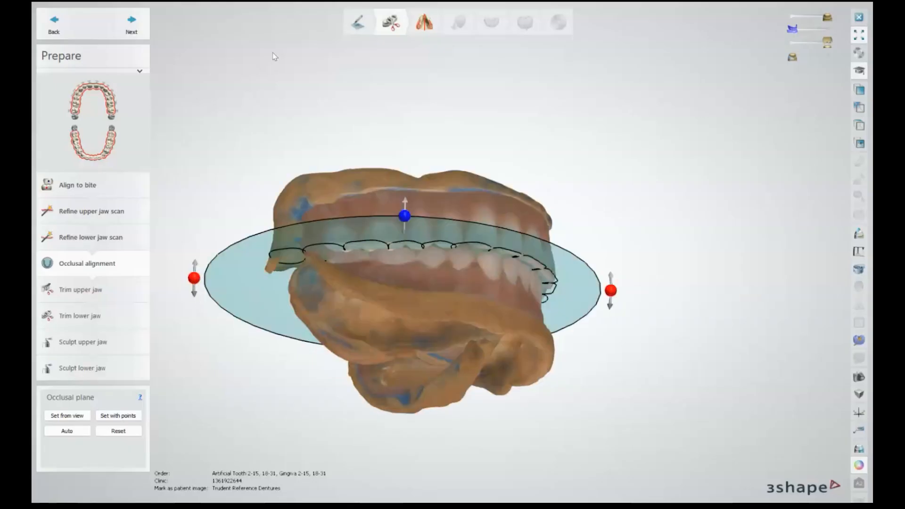
{"action": "right_click_drag", "start_coordinate": [392, 130], "coordinate": [396, 141]}
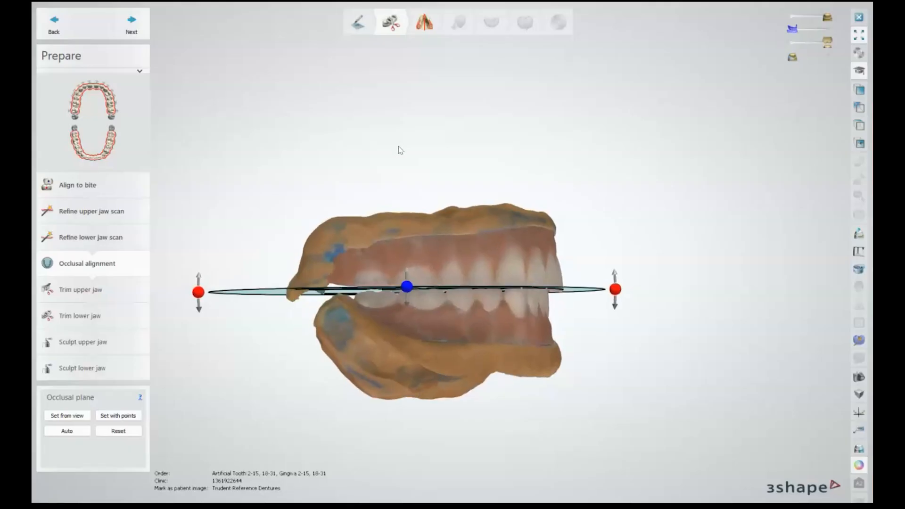
{"action": "right_click_drag", "start_coordinate": [460, 217], "coordinate": [425, 200]}
{"action": "left_click", "coordinate": [131, 26]}
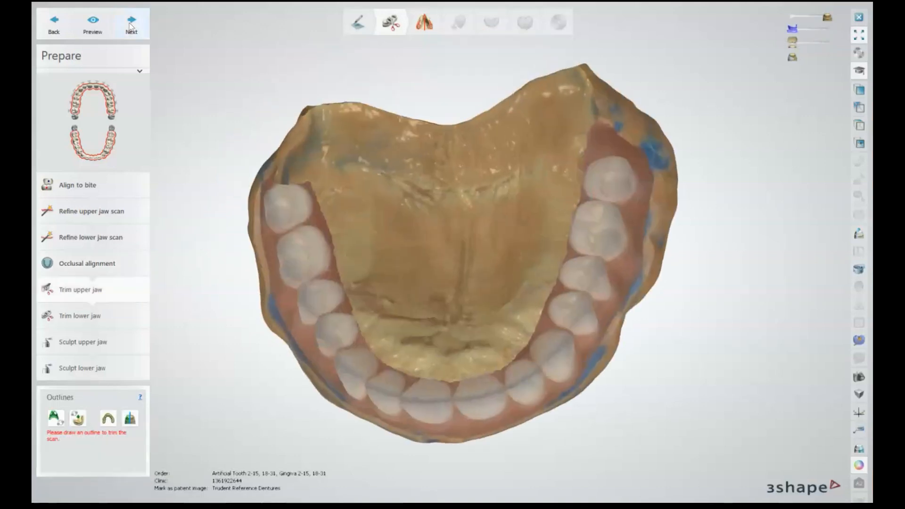
- Examine the posterior and buccal borders of the upper jaw scan from both sides for the trim outline
{"action": "right_click_drag", "start_coordinate": [342, 242], "coordinate": [469, 175]}
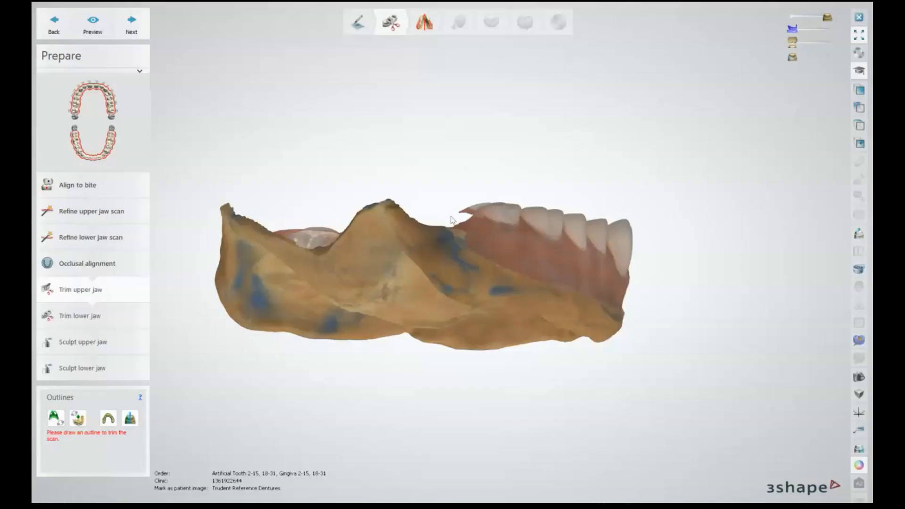
{"action": "right_click_drag", "start_coordinate": [389, 193], "coordinate": [375, 217]}
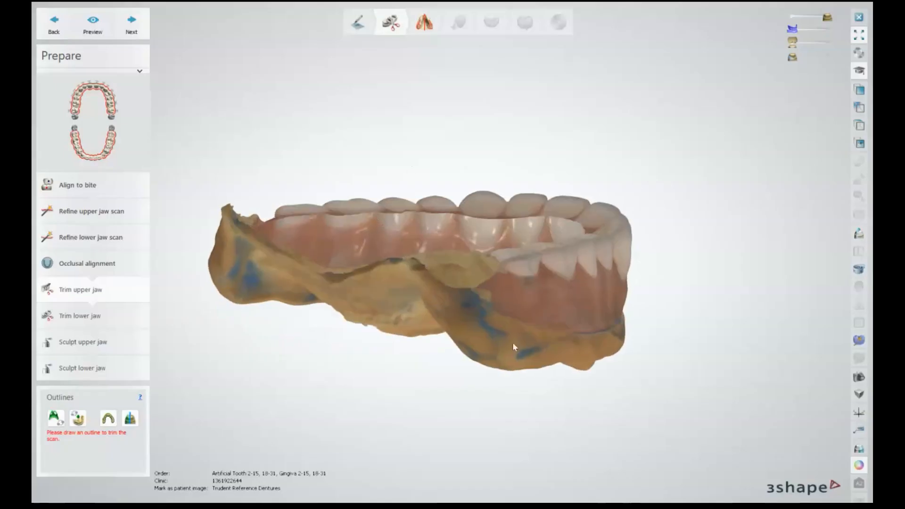
{"action": "right_click_drag", "start_coordinate": [510, 340], "coordinate": [519, 326]}
{"action": "right_click_drag", "start_coordinate": [384, 323], "coordinate": [371, 304]}
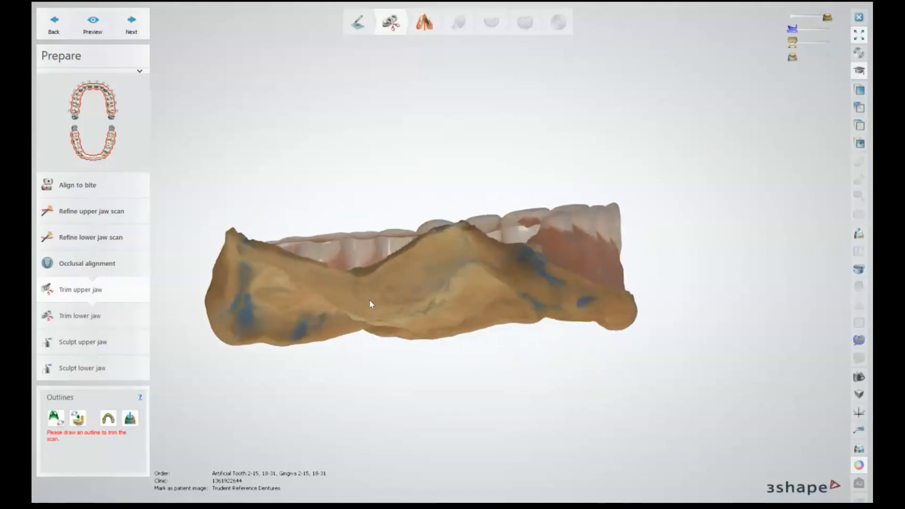
{"action": "right_click_drag", "start_coordinate": [461, 280], "coordinate": [382, 275]}
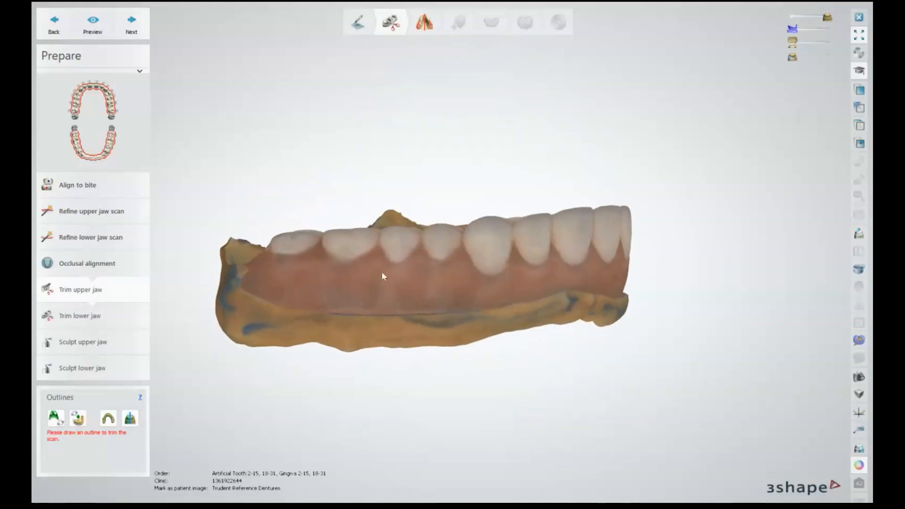
{"action": "mouse_move", "coordinate": [305, 289]}
{"action": "right_mouse_down"}
{"action": "mouse_move", "coordinate": [289, 299]}
{"action": "mouse_move", "coordinate": [317, 298]}
{"action": "right_mouse_up"}
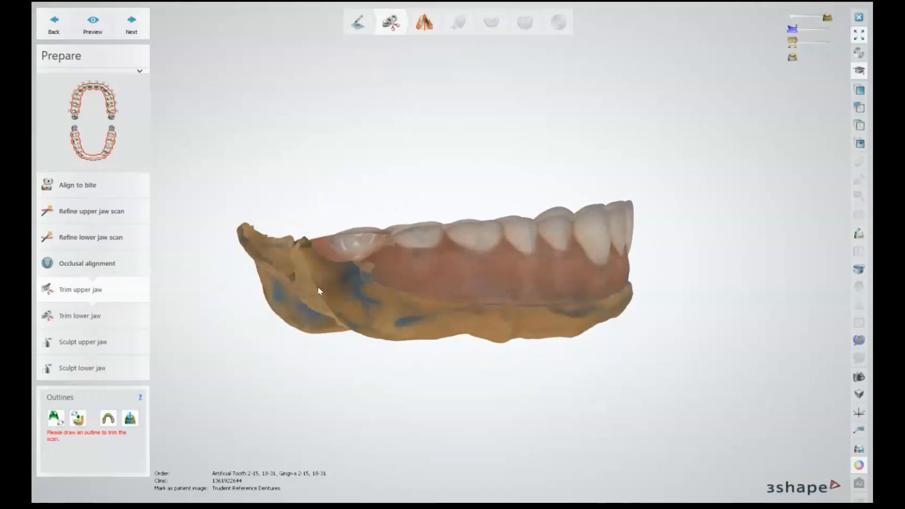
- Turn off the scan's colour texture and activate outline drawing with the upper jaw's posterior border in close view
{"action": "left_click", "coordinate": [859, 466]}
{"action": "right_click_drag", "start_coordinate": [424, 286], "coordinate": [415, 340]}
{"action": "scroll", "coordinate": [433, 349], "scroll_direction": "up", "scroll_amount": 5}
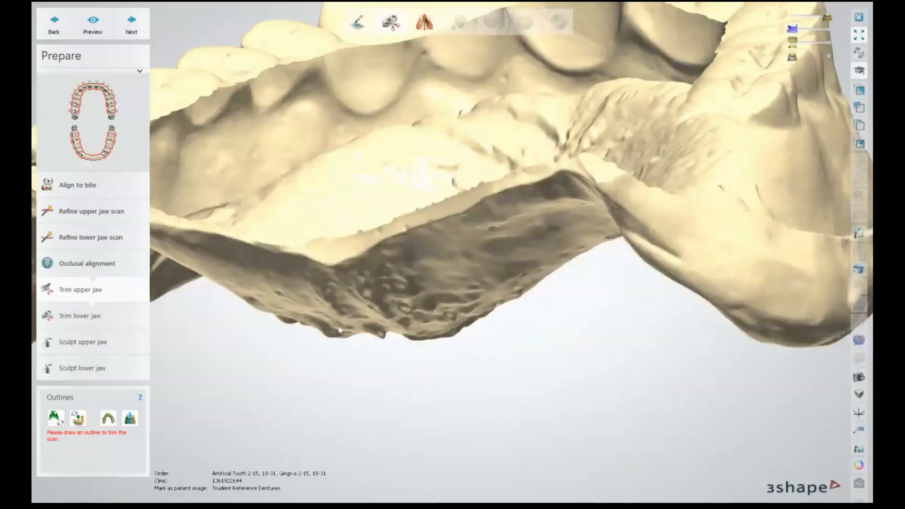
{"action": "right_click_drag", "start_coordinate": [339, 330], "coordinate": [462, 200]}
{"action": "scroll", "coordinate": [462, 200], "scroll_direction": "down", "scroll_amount": 2}
{"action": "middle_click_drag", "start_coordinate": [463, 199], "coordinate": [450, 293]}
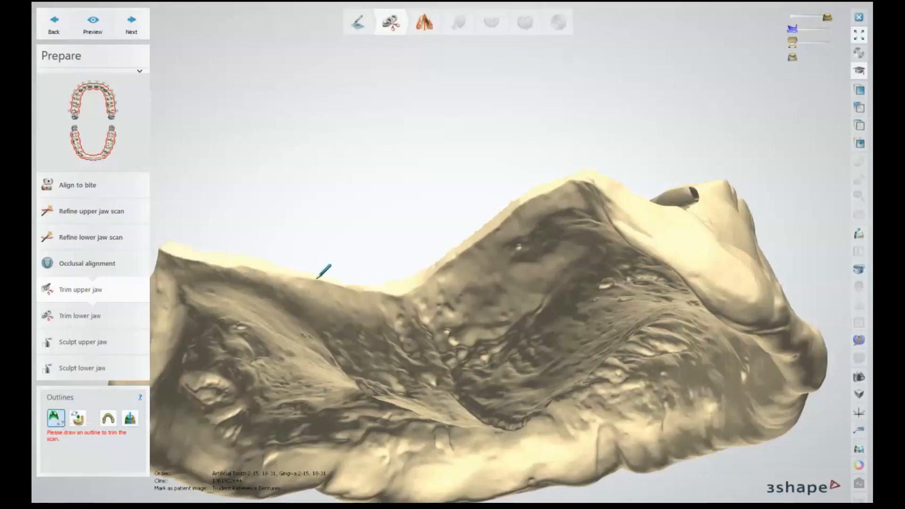
{"action": "scroll", "coordinate": [406, 283], "scroll_direction": "up", "scroll_amount": 2}
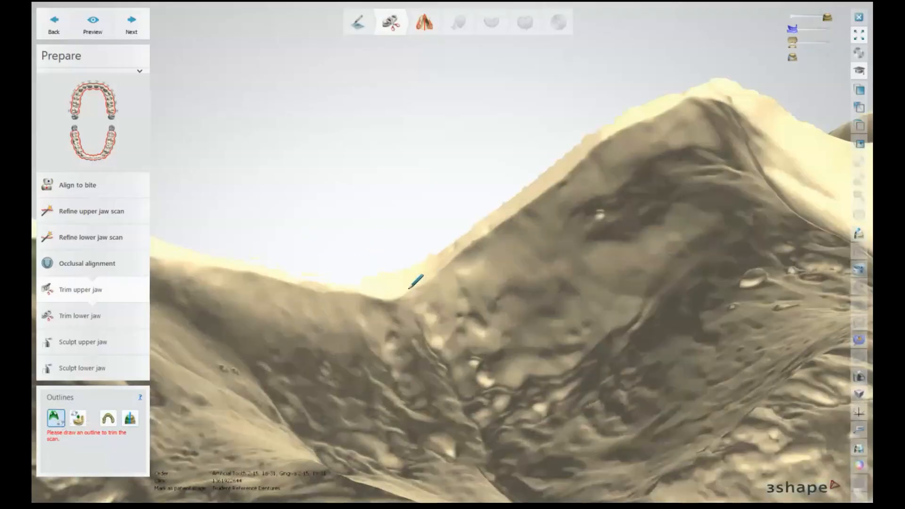
{"action": "scroll", "coordinate": [377, 303], "scroll_direction": "down", "scroll_amount": 4}
{"action": "right_click_drag", "start_coordinate": [360, 298], "coordinate": [363, 307]}
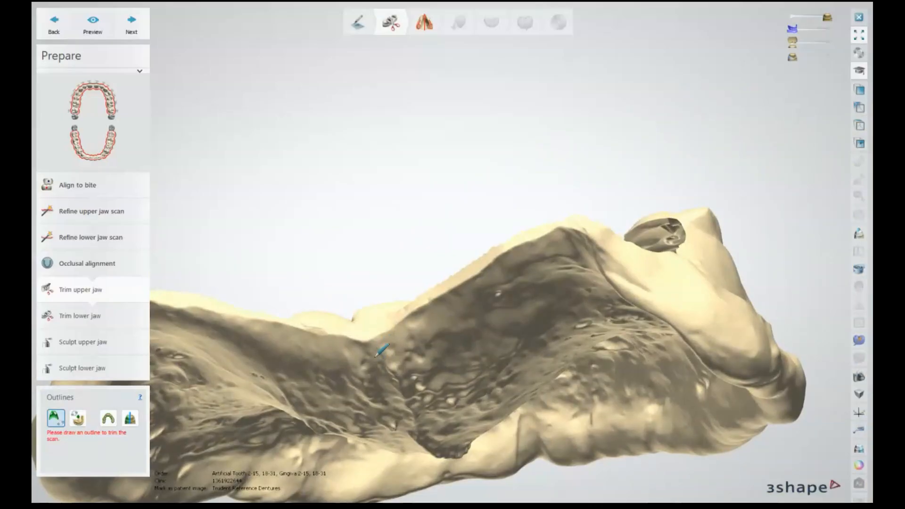
- Start the trim outline at the middle of the posterior palatal border and place points along the edge to the first tuberosity
{"action": "left_click", "coordinate": [366, 339]}
{"action": "left_click", "coordinate": [409, 313]}
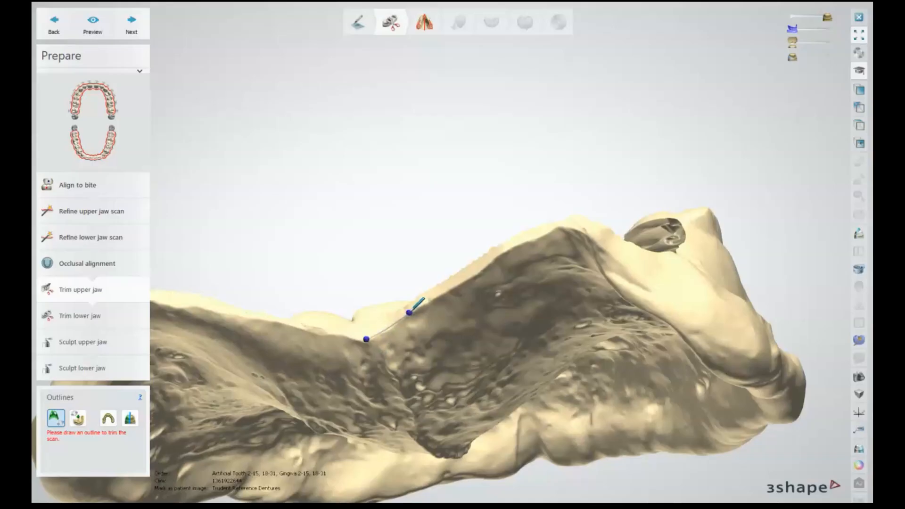
{"action": "left_click", "coordinate": [457, 284]}
{"action": "left_click", "coordinate": [505, 249]}
{"action": "left_click", "coordinate": [556, 228]}
{"action": "left_click", "coordinate": [591, 237]}
- Extend the trim outline around the first tuberosity and forward along the outer flange below the posterior teeth
{"action": "right_click_drag", "start_coordinate": [640, 285], "coordinate": [478, 261]}
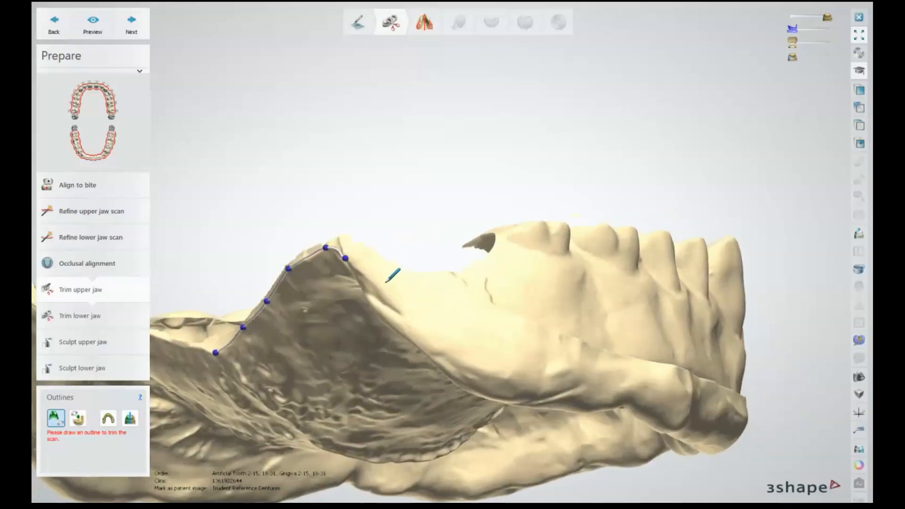
{"action": "left_click", "coordinate": [387, 290]}
{"action": "left_click", "coordinate": [428, 328]}
{"action": "left_click", "coordinate": [469, 358]}
{"action": "left_click", "coordinate": [507, 366]}
{"action": "left_click", "coordinate": [548, 374]}
{"action": "right_click_drag", "start_coordinate": [558, 376], "coordinate": [530, 376]}
{"action": "left_click", "coordinate": [396, 377]}
{"action": "left_click", "coordinate": [459, 380]}
{"action": "left_click", "coordinate": [517, 398]}
{"action": "left_click", "coordinate": [553, 398]}
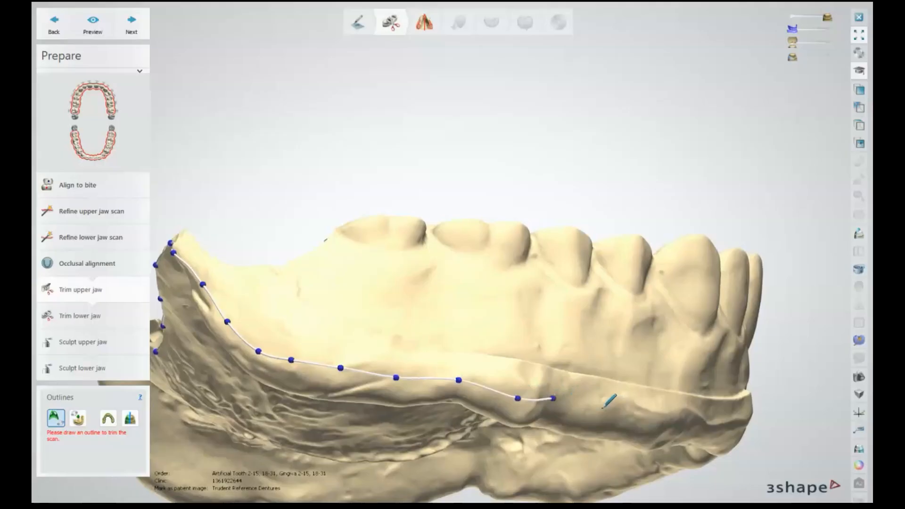
- Continue the trim outline along the flange around the front of the upper jaw, past the incisors to the opposite side
{"action": "right_click_drag", "start_coordinate": [652, 414], "coordinate": [428, 303]}
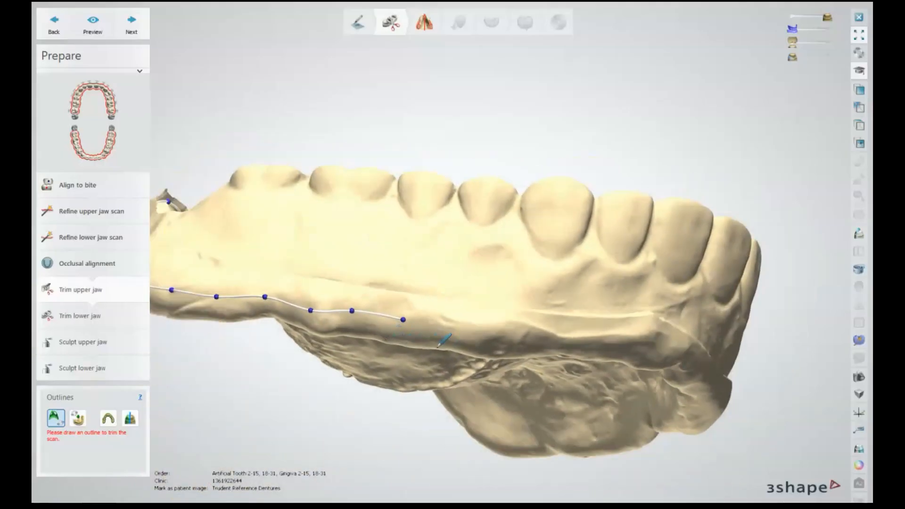
{"action": "left_click", "coordinate": [439, 323]}
{"action": "left_click", "coordinate": [488, 329]}
{"action": "left_click", "coordinate": [543, 335]}
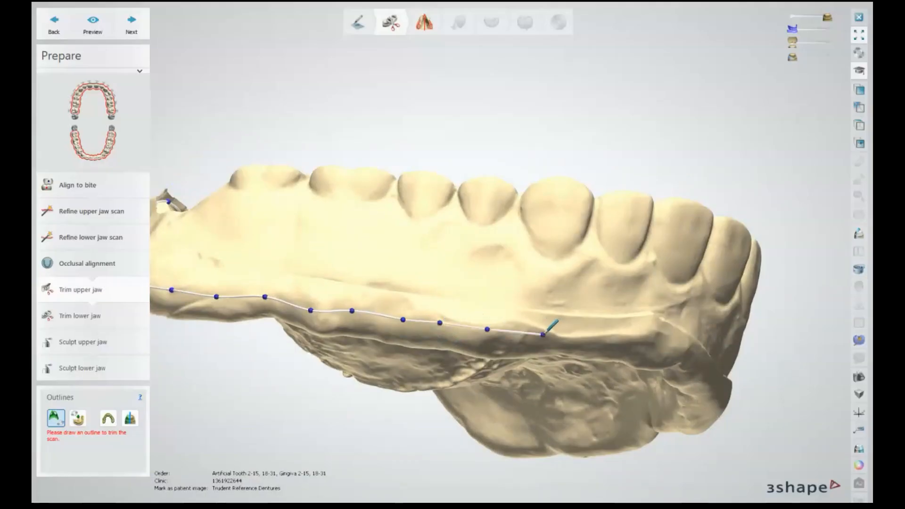
{"action": "left_click", "coordinate": [597, 336]}
{"action": "left_click", "coordinate": [646, 336]}
{"action": "right_click_drag", "start_coordinate": [654, 340], "coordinate": [433, 348]}
{"action": "left_click", "coordinate": [436, 325]}
{"action": "left_click", "coordinate": [490, 347]}
{"action": "left_click", "coordinate": [553, 374]}
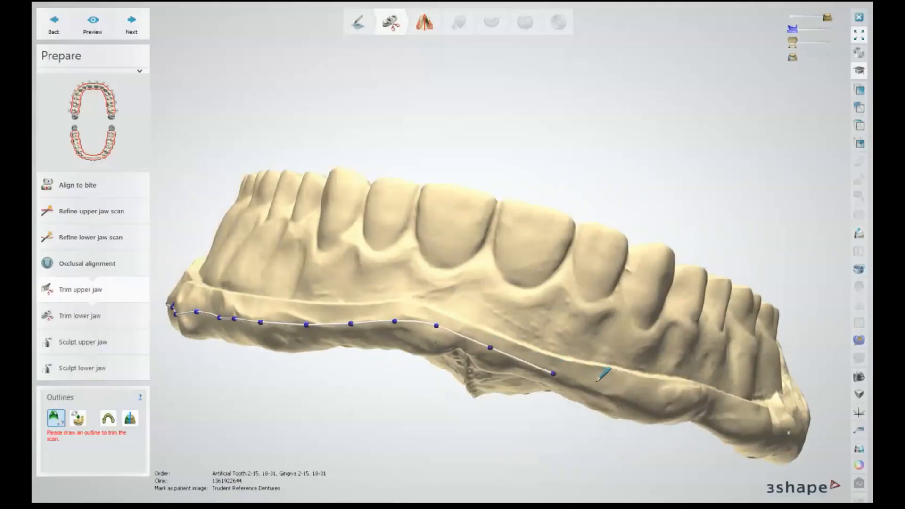
{"action": "left_click", "coordinate": [614, 386]}
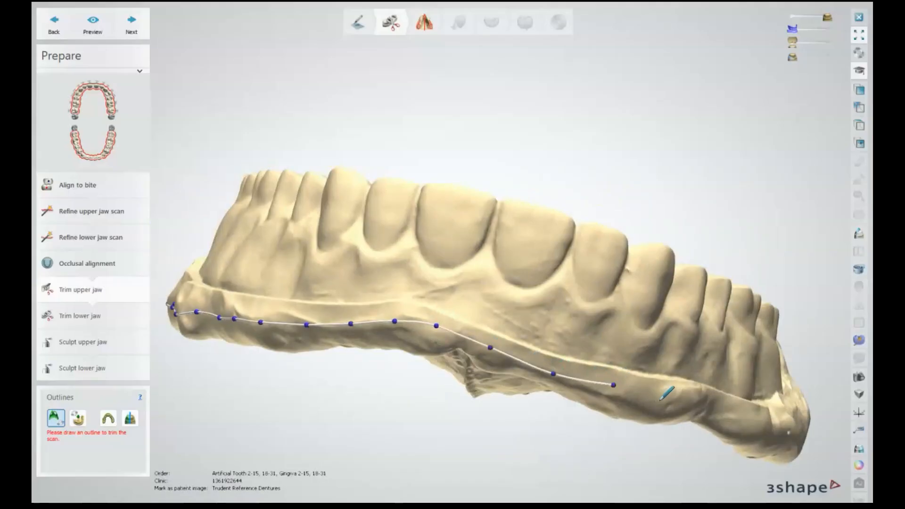
{"action": "left_click", "coordinate": [654, 401]}
- Carry the trim outline back along the opposite outer flange towards the second tuberosity
{"action": "right_click_drag", "start_coordinate": [683, 399], "coordinate": [597, 384]}
{"action": "left_click", "coordinate": [598, 373]}
{"action": "left_click", "coordinate": [626, 376]}
{"action": "left_click", "coordinate": [672, 398]}
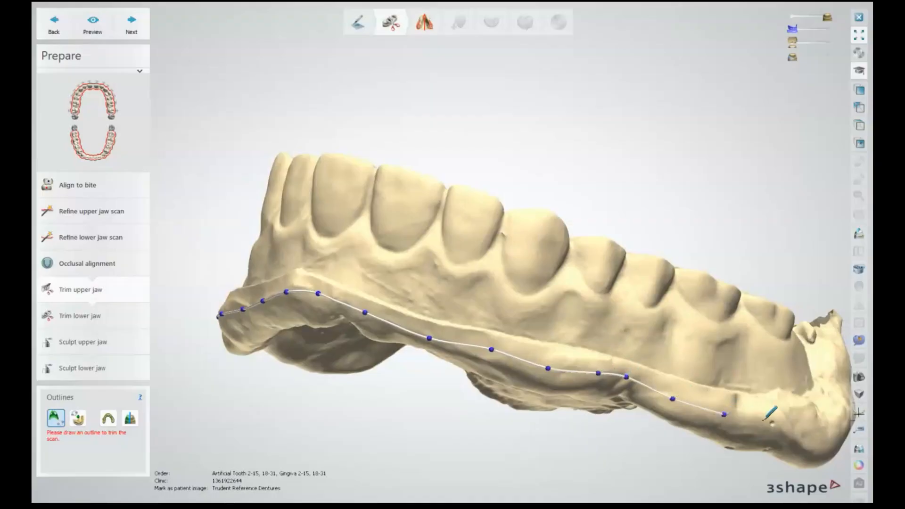
{"action": "right_click_drag", "start_coordinate": [764, 420], "coordinate": [644, 388]}
{"action": "left_click", "coordinate": [640, 375]}
{"action": "left_click", "coordinate": [694, 381]}
{"action": "left_click", "coordinate": [727, 371]}
- Run the trim outline over the second tuberosity and along the posterior border, closing it at its starting point
{"action": "right_click_drag", "start_coordinate": [766, 334], "coordinate": [541, 248]}
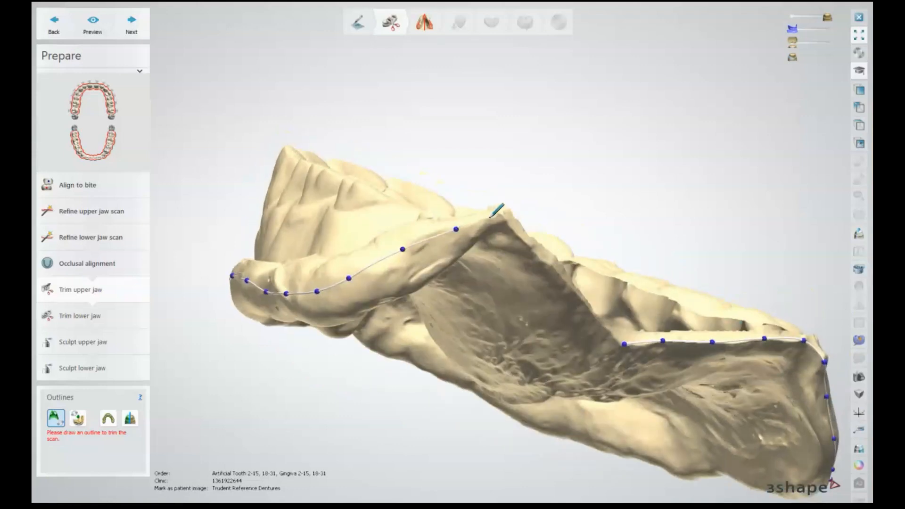
{"action": "right_click_drag", "start_coordinate": [521, 218], "coordinate": [447, 179]}
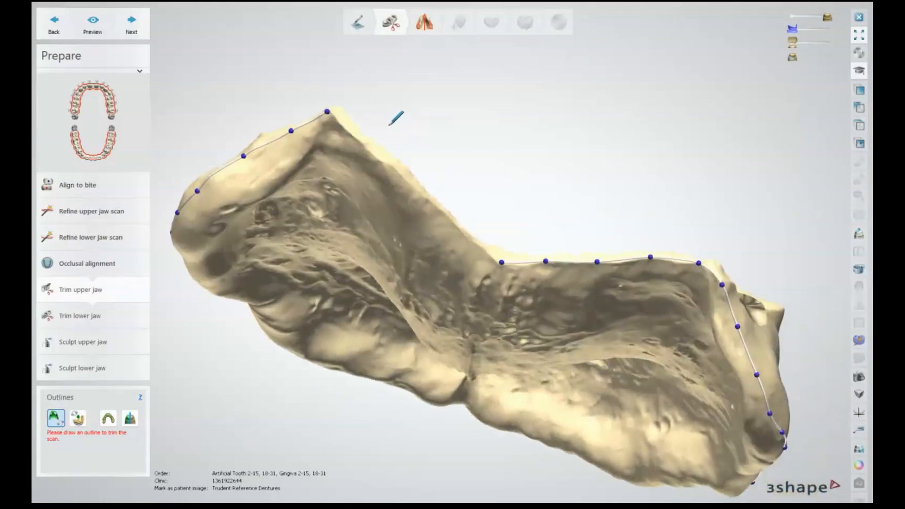
{"action": "scroll", "coordinate": [389, 126], "scroll_direction": "up", "scroll_amount": 3}
{"action": "left_click", "coordinate": [362, 155]}
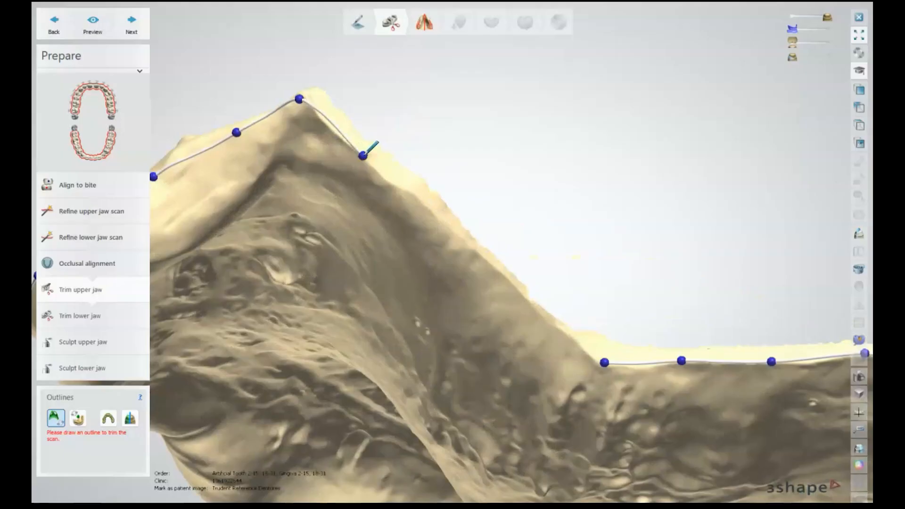
{"action": "left_click", "coordinate": [426, 205]}
{"action": "left_click", "coordinate": [498, 271]}
{"action": "left_click", "coordinate": [555, 329]}
{"action": "left_click", "coordinate": [604, 363]}
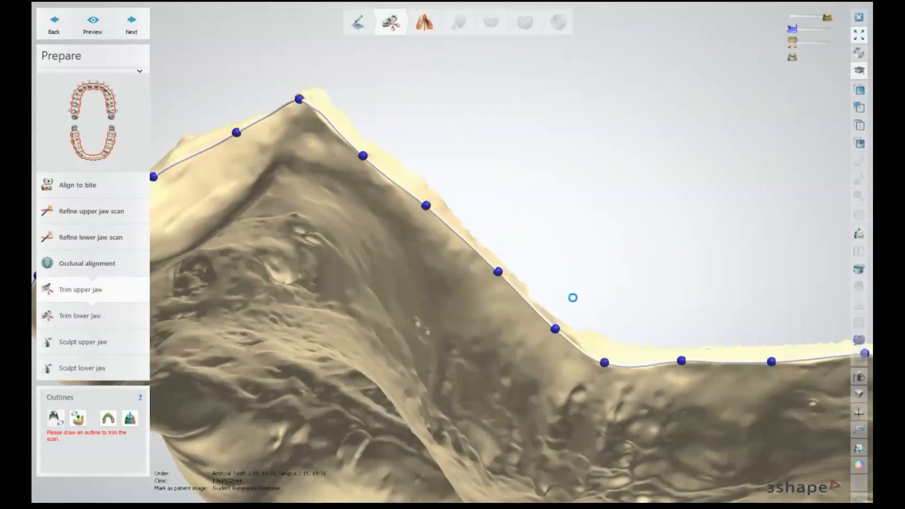
- Check the closed trim outline around the whole upper jaw, accept it and proceed to trimming the lower jaw
{"action": "right_click_drag", "start_coordinate": [511, 227], "coordinate": [565, 248]}
{"action": "scroll", "coordinate": [565, 248], "scroll_direction": "down", "scroll_amount": 3}
{"action": "right_click_drag", "start_coordinate": [406, 257], "coordinate": [574, 280]}
{"action": "scroll", "coordinate": [509, 284], "scroll_direction": "down", "scroll_amount": 4}
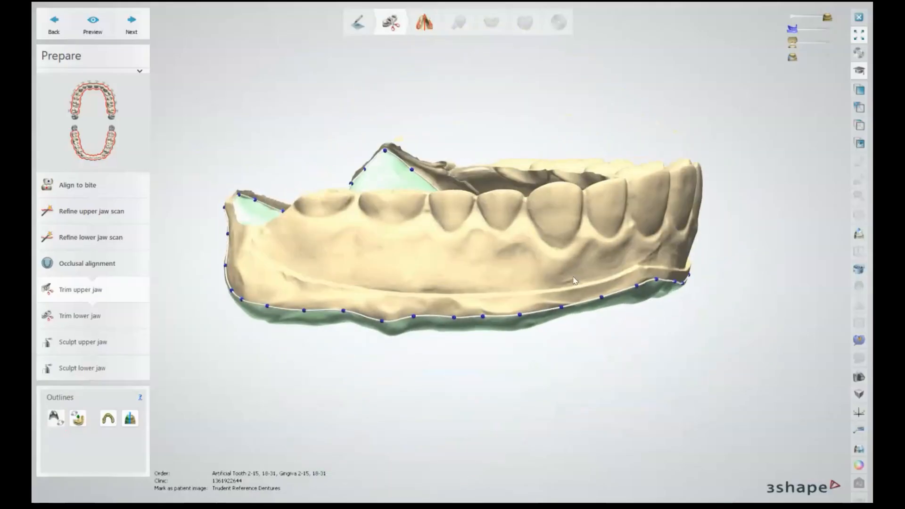
{"action": "right_click_drag", "start_coordinate": [550, 202], "coordinate": [632, 216]}
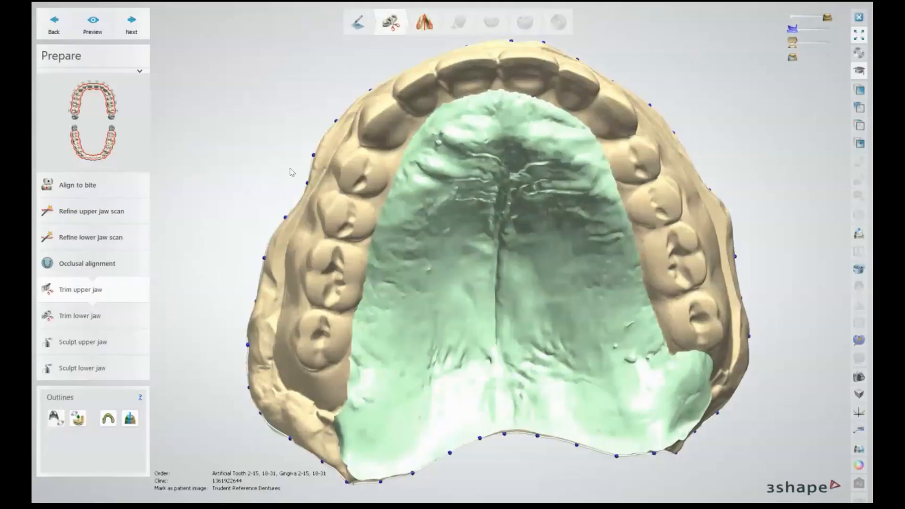
{"action": "right_click_drag", "start_coordinate": [294, 170], "coordinate": [388, 211]}
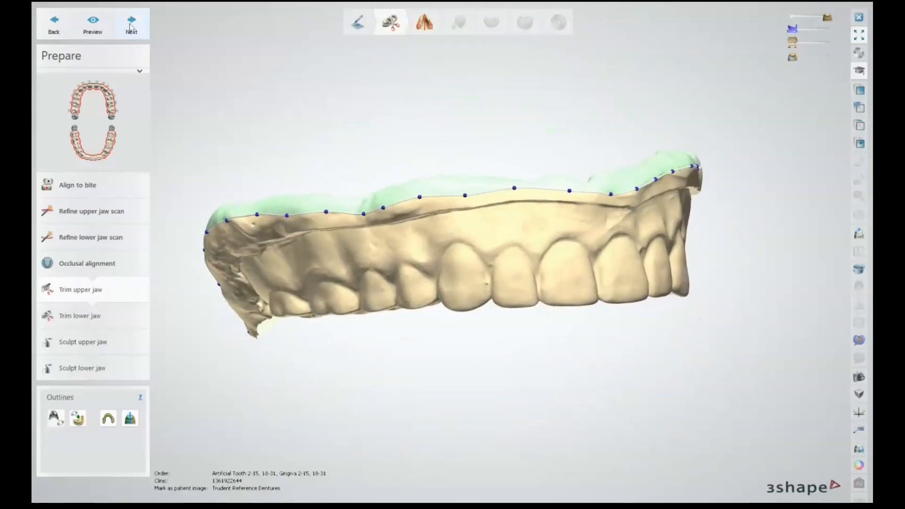
{"action": "left_click", "coordinate": [133, 30]}
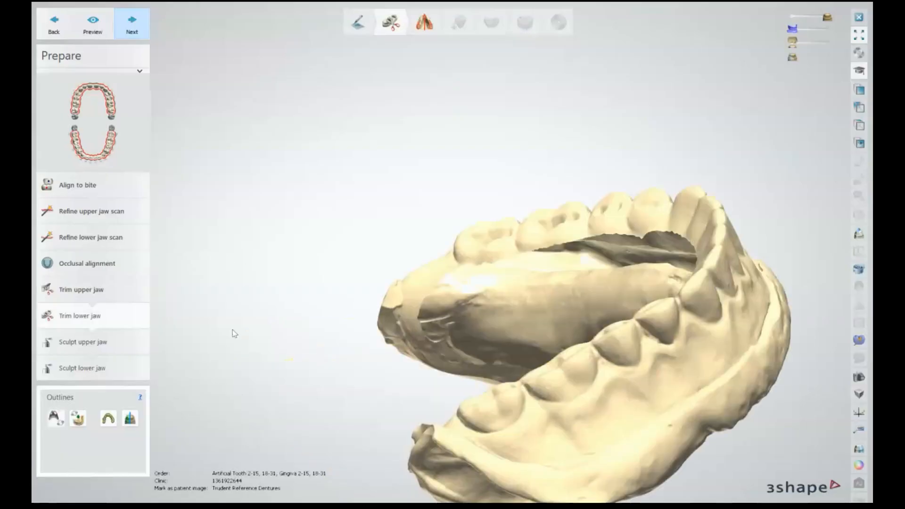
- Start the lower jaw trim outline with points across the rear end of the first retromolar pad
{"action": "left_click", "coordinate": [54, 418]}
{"action": "mouse_move", "coordinate": [363, 182]}
{"action": "right_mouse_down"}
{"action": "mouse_move", "coordinate": [394, 175]}
{"action": "mouse_move", "coordinate": [350, 206]}
{"action": "right_mouse_up"}
{"action": "scroll", "coordinate": [357, 174], "scroll_direction": "up", "scroll_amount": 4}
{"action": "left_click", "coordinate": [288, 262]}
{"action": "left_click", "coordinate": [320, 229]}
{"action": "left_click", "coordinate": [370, 209]}
{"action": "left_click", "coordinate": [426, 187]}
{"action": "left_click", "coordinate": [476, 180]}
{"action": "left_click", "coordinate": [510, 222]}
- Extend the trim outline from the first retromolar pad down onto the lingual flange with five points
{"action": "right_click_drag", "start_coordinate": [512, 239], "coordinate": [305, 308]}
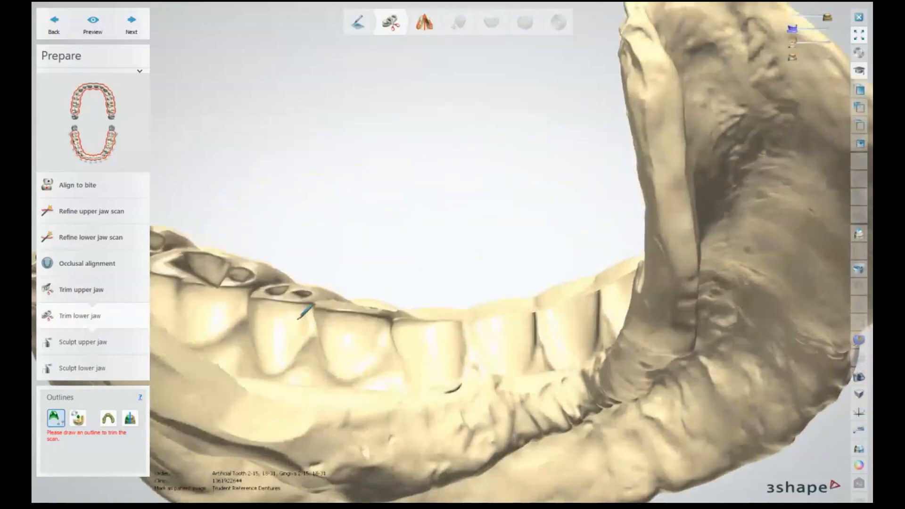
{"action": "middle_click_drag", "start_coordinate": [305, 307], "coordinate": [480, 239]}
{"action": "left_click", "coordinate": [291, 172]}
{"action": "left_click", "coordinate": [313, 222]}
{"action": "left_click", "coordinate": [347, 267]}
{"action": "left_click", "coordinate": [397, 305]}
{"action": "left_click", "coordinate": [453, 331]}
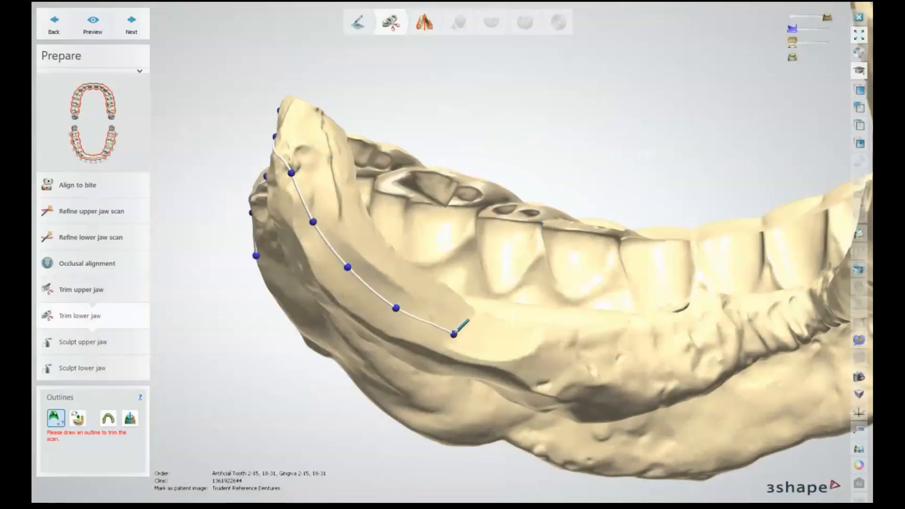
- Continue the trim outline forward along the lingual flange towards the midline behind the lower incisors
{"action": "right_click_drag", "start_coordinate": [537, 349], "coordinate": [601, 84]}
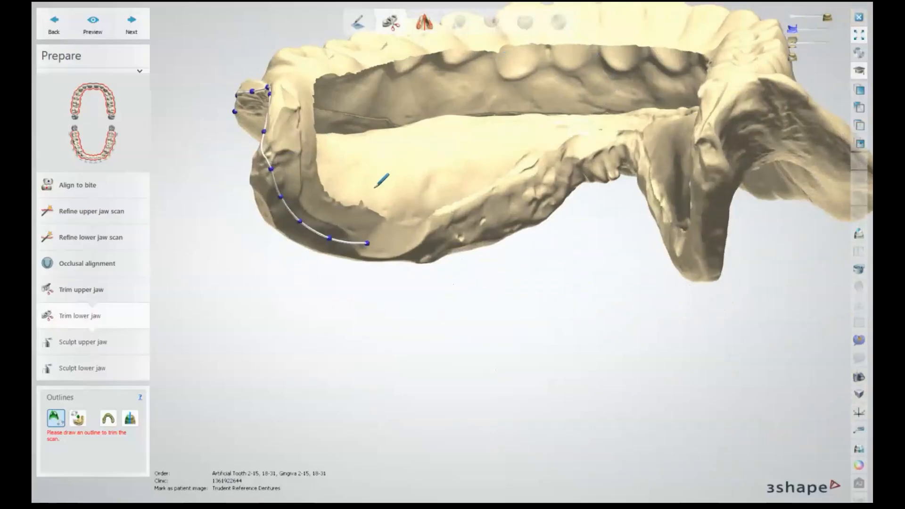
{"action": "middle_click_drag", "start_coordinate": [405, 227], "coordinate": [343, 221]}
{"action": "scroll", "coordinate": [343, 221], "scroll_direction": "up", "scroll_amount": 2}
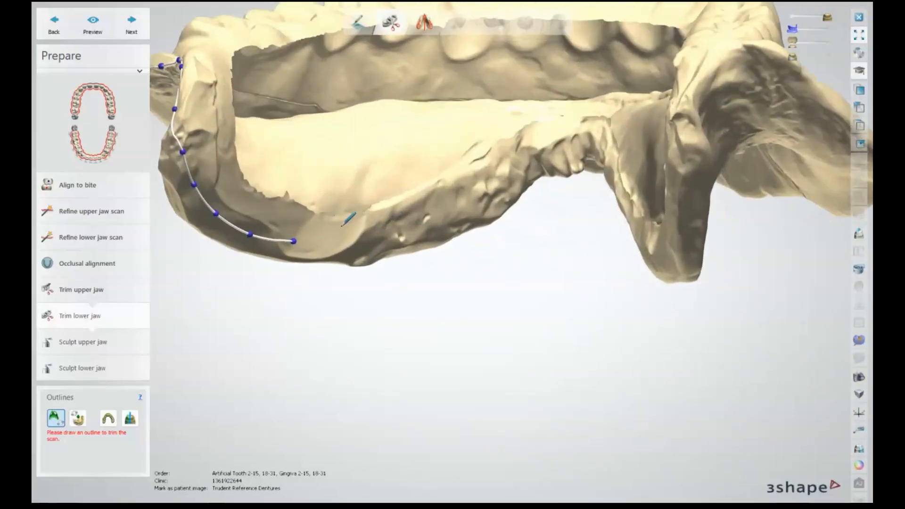
{"action": "right_click_drag", "start_coordinate": [343, 221], "coordinate": [333, 225]}
{"action": "middle_click_drag", "start_coordinate": [257, 221], "coordinate": [414, 238]}
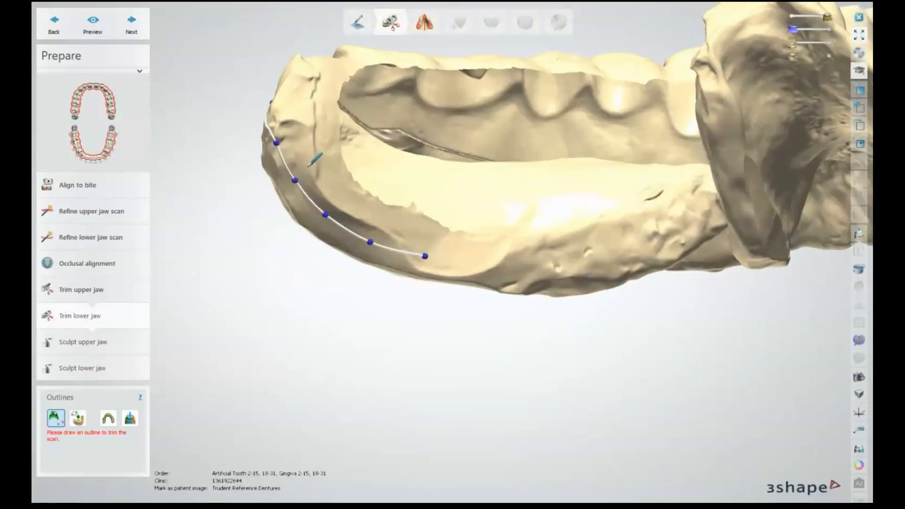
{"action": "middle_click_drag", "start_coordinate": [615, 240], "coordinate": [476, 245]}
{"action": "right_click_drag", "start_coordinate": [476, 246], "coordinate": [465, 229]}
{"action": "right_click_drag", "start_coordinate": [306, 121], "coordinate": [415, 62]}
{"action": "right_click_drag", "start_coordinate": [688, 128], "coordinate": [424, 233]}
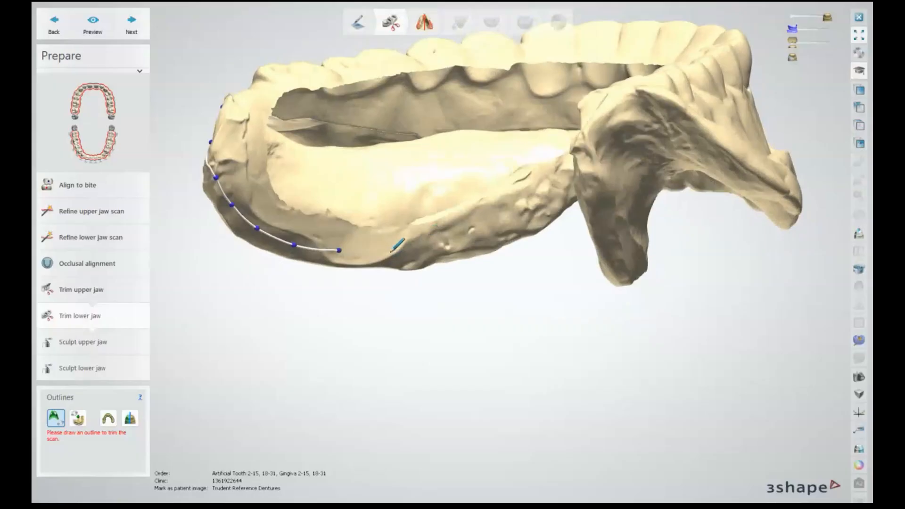
{"action": "left_click", "coordinate": [399, 249]}
{"action": "left_click", "coordinate": [434, 244]}
{"action": "left_click", "coordinate": [505, 224]}
{"action": "right_click_drag", "start_coordinate": [542, 207], "coordinate": [563, 187]}
{"action": "left_click", "coordinate": [524, 223]}
{"action": "left_click", "coordinate": [551, 207]}
{"action": "left_click", "coordinate": [576, 198]}
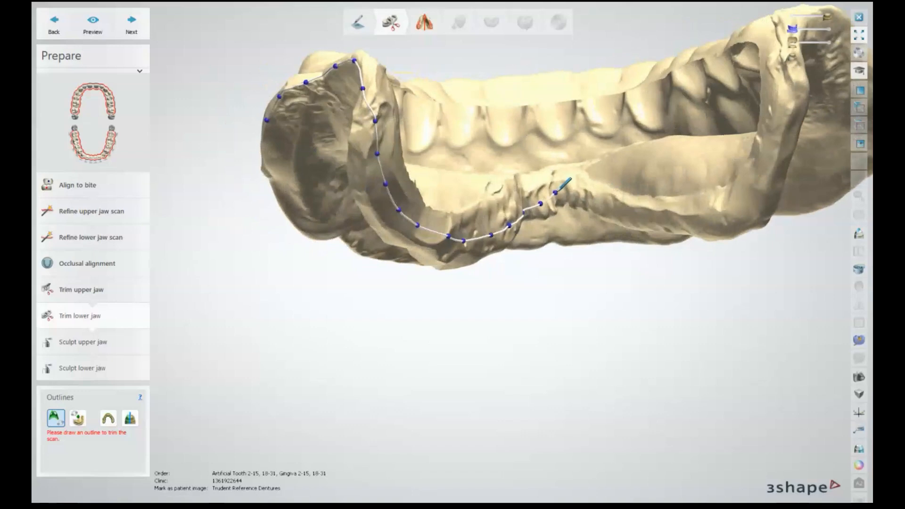
- Carry the trim outline past the midline along the opposite lingual flange and up towards the second retromolar pad
{"action": "left_click", "coordinate": [585, 198]}
{"action": "left_click", "coordinate": [612, 206]}
{"action": "left_click", "coordinate": [639, 214]}
{"action": "left_click", "coordinate": [678, 215]}
{"action": "left_click", "coordinate": [709, 216]}
{"action": "left_click", "coordinate": [744, 198]}
{"action": "left_click", "coordinate": [768, 168]}
{"action": "right_click_drag", "start_coordinate": [782, 124], "coordinate": [702, 142]}
{"action": "left_click", "coordinate": [697, 142]}
{"action": "left_click", "coordinate": [694, 93]}
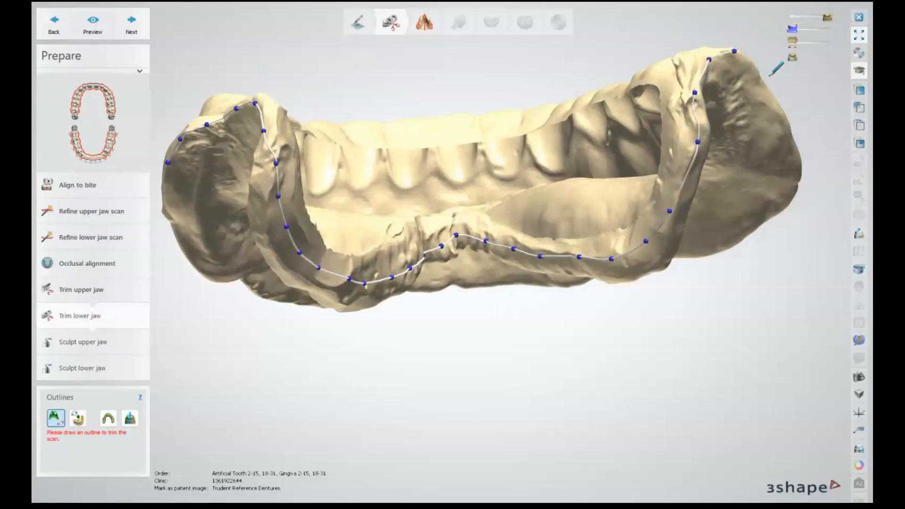
- Bring the trim outline from the second retromolar pad forward along the outer flange towards the front of the jaw
{"action": "right_click_drag", "start_coordinate": [777, 61], "coordinate": [672, 81]}
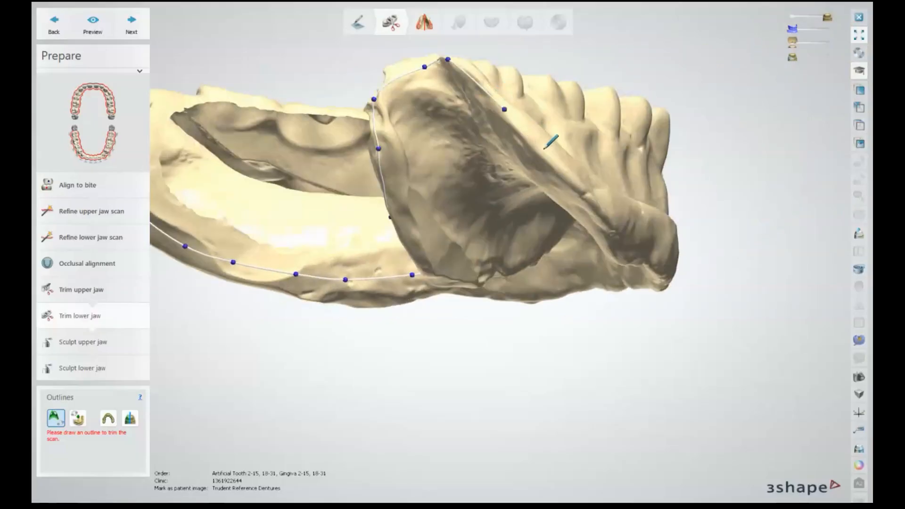
{"action": "right_click_drag", "start_coordinate": [549, 146], "coordinate": [442, 208]}
{"action": "left_click", "coordinate": [389, 248]}
{"action": "left_click", "coordinate": [440, 270]}
{"action": "left_click", "coordinate": [491, 273]}
{"action": "left_click", "coordinate": [540, 270]}
{"action": "left_click", "coordinate": [569, 279]}
{"action": "left_click", "coordinate": [621, 280]}
- Run the trim outline around the front and back along the remaining outer flange, closing it at the first retromolar pad
{"action": "right_click_drag", "start_coordinate": [667, 275], "coordinate": [535, 262]}
{"action": "left_click", "coordinate": [614, 247]}
{"action": "right_click_drag", "start_coordinate": [648, 242], "coordinate": [443, 253]}
{"action": "left_click", "coordinate": [519, 255]}
{"action": "left_click", "coordinate": [577, 246]}
{"action": "left_click", "coordinate": [658, 219]}
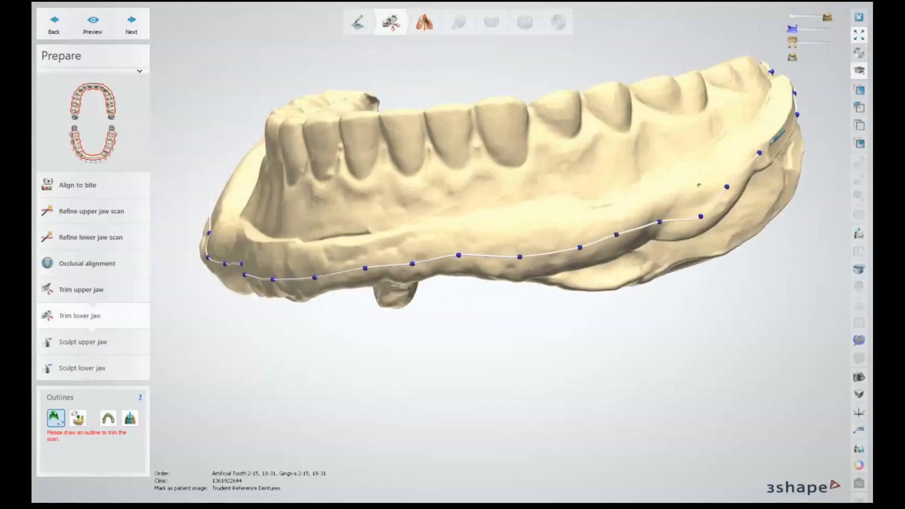
{"action": "right_click_drag", "start_coordinate": [747, 165], "coordinate": [530, 210]}
{"action": "left_click", "coordinate": [630, 158]}
{"action": "double_click", "coordinate": [660, 140]}
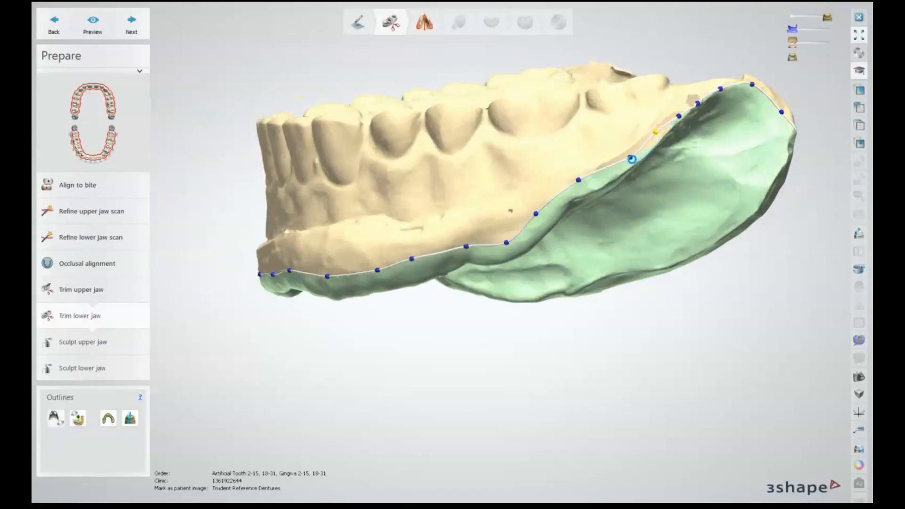
- Shift several outline points on the outer flange beside the first retromolar pad slightly towards the teeth
{"action": "left_click_drag", "start_coordinate": [630, 160], "coordinate": [626, 157]}
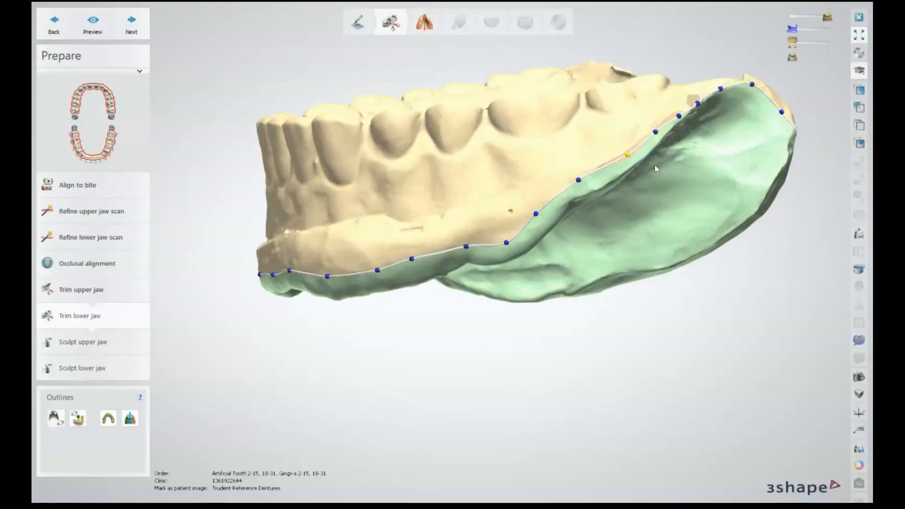
{"action": "right_click_drag", "start_coordinate": [664, 173], "coordinate": [616, 191]}
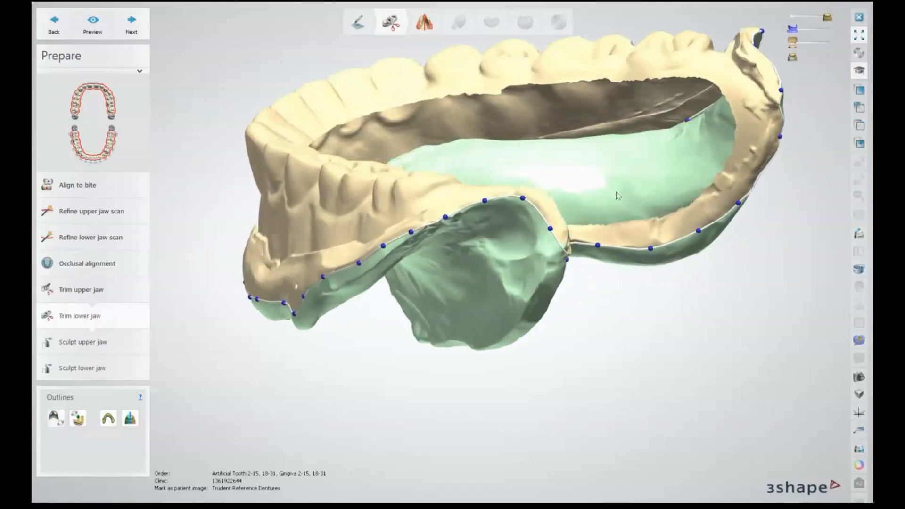
{"action": "scroll", "coordinate": [523, 195], "scroll_direction": "up", "scroll_amount": 3}
{"action": "left_click_drag", "start_coordinate": [403, 238], "coordinate": [403, 235]}
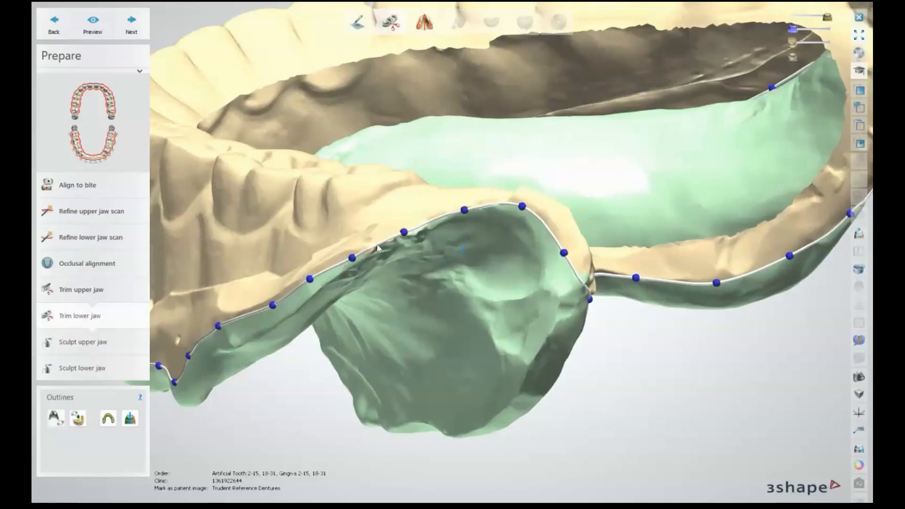
{"action": "left_click_drag", "start_coordinate": [353, 259], "coordinate": [357, 255]}
{"action": "right_click_drag", "start_coordinate": [369, 268], "coordinate": [420, 238]}
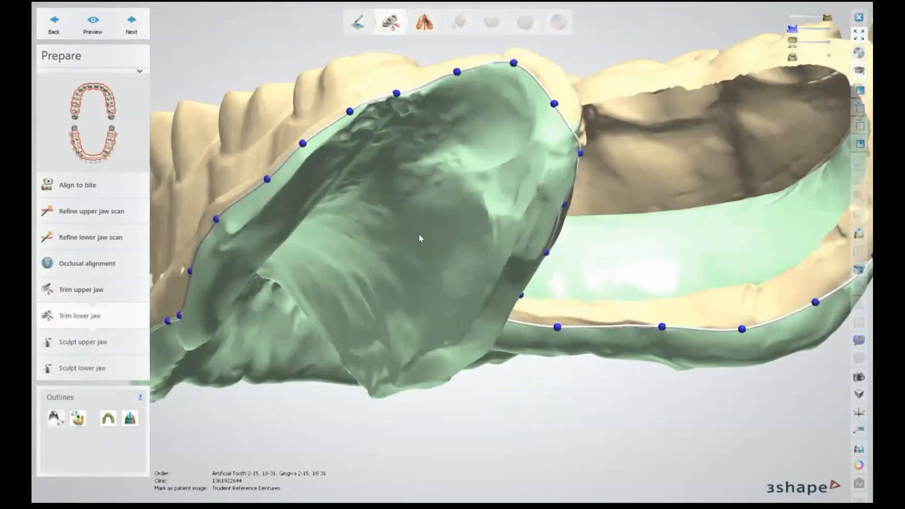
{"action": "scroll", "coordinate": [420, 238], "scroll_direction": "up", "scroll_amount": 5}
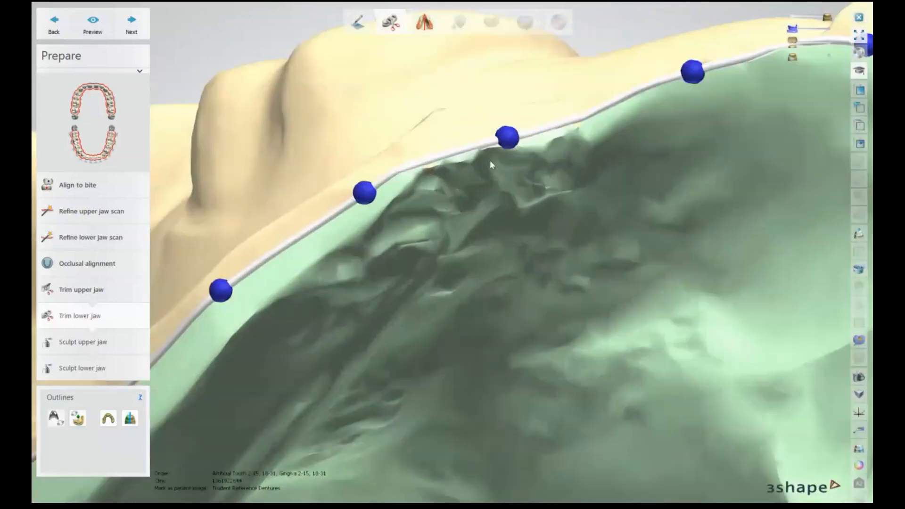
{"action": "left_click_drag", "start_coordinate": [498, 142], "coordinate": [496, 137]}
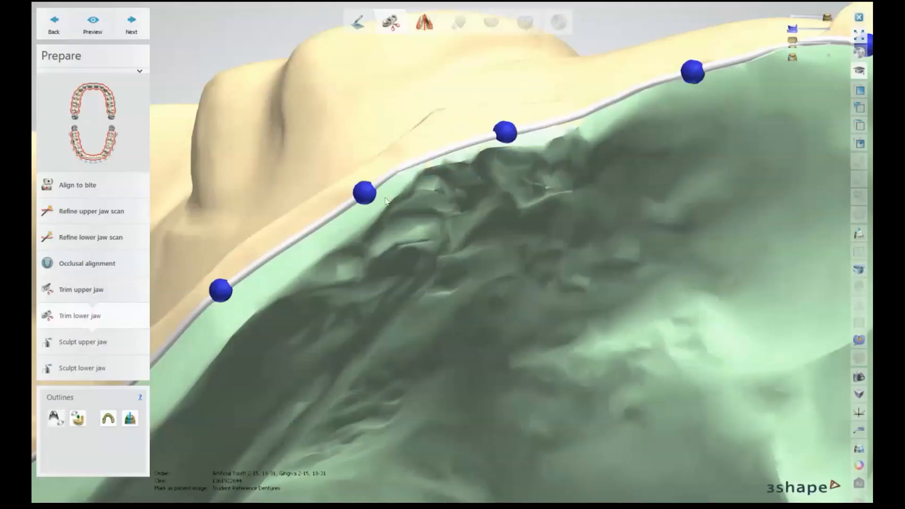
- Reposition the outline point on the inner edge of the first retromolar pad to smooth the curve there
{"action": "scroll", "coordinate": [653, 153], "scroll_direction": "down", "scroll_amount": 3}
{"action": "right_click_drag", "start_coordinate": [687, 183], "coordinate": [661, 192]}
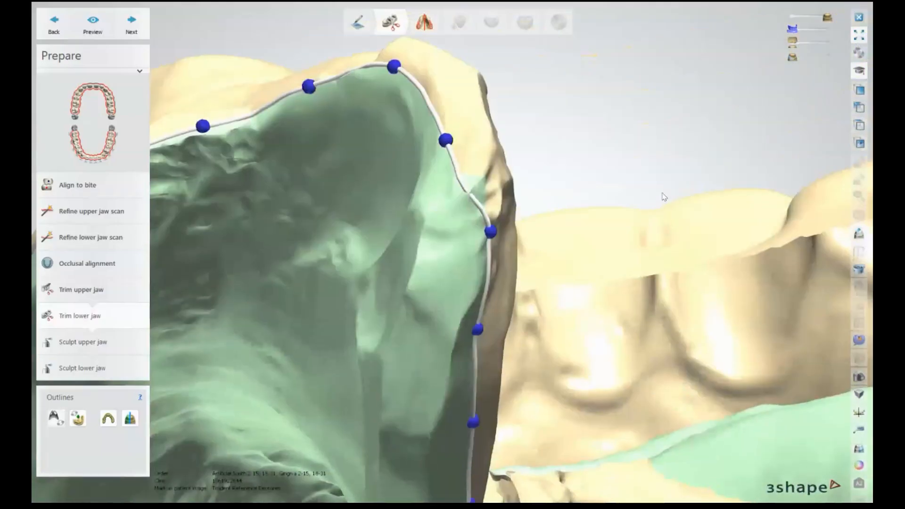
{"action": "scroll", "coordinate": [569, 204], "scroll_direction": "down", "scroll_amount": 3}
{"action": "scroll", "coordinate": [474, 150], "scroll_direction": "up", "scroll_amount": 5}
{"action": "left_click_drag", "start_coordinate": [490, 219], "coordinate": [469, 176]}
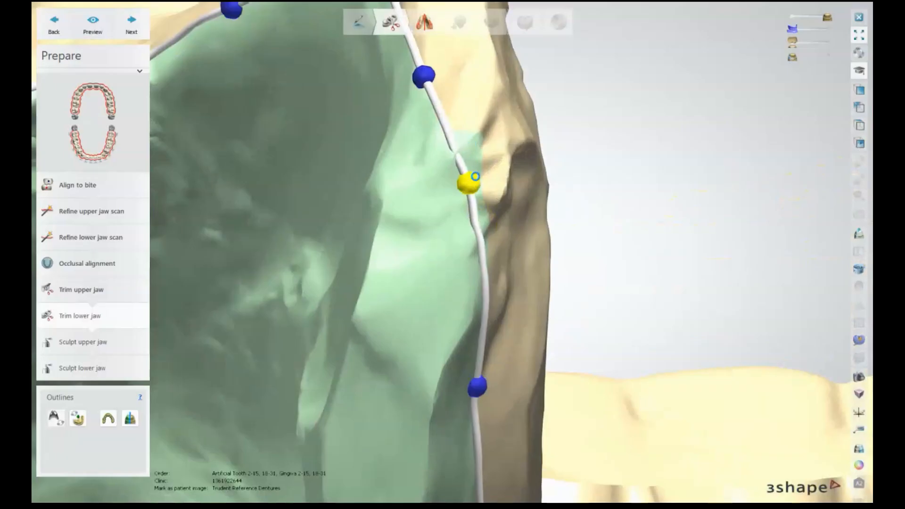
- Check the lower jaw trim outline from all sides, accept it and proceed to sculpting the upper jaw
{"action": "scroll", "coordinate": [532, 258], "scroll_direction": "down", "scroll_amount": 5}
{"action": "right_click_drag", "start_coordinate": [575, 309], "coordinate": [492, 212]}
{"action": "scroll", "coordinate": [591, 277], "scroll_direction": "up", "scroll_amount": 2}
{"action": "scroll", "coordinate": [591, 277], "scroll_direction": "down", "scroll_amount": 3}
{"action": "scroll", "coordinate": [492, 212], "scroll_direction": "down", "scroll_amount": 4}
{"action": "middle_click_drag", "start_coordinate": [612, 230], "coordinate": [506, 199]}
{"action": "right_click_drag", "start_coordinate": [506, 199], "coordinate": [491, 176]}
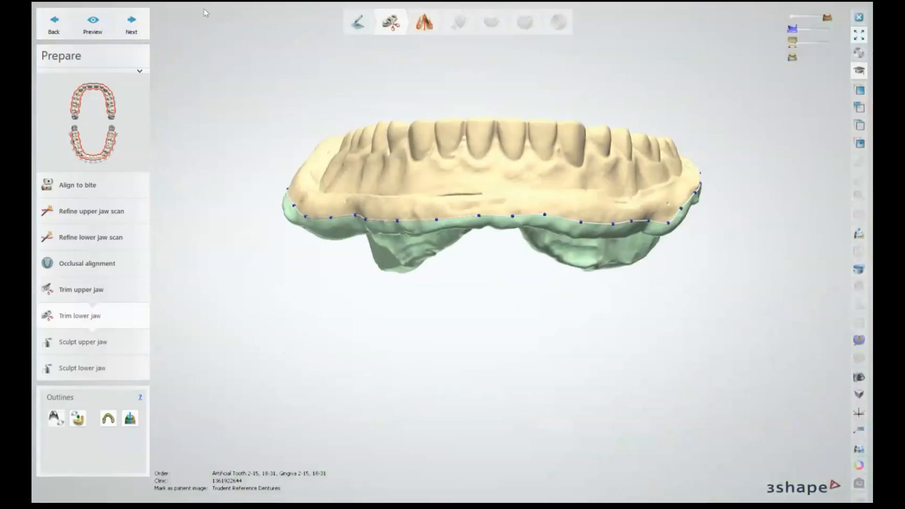
{"action": "left_click", "coordinate": [134, 20]}
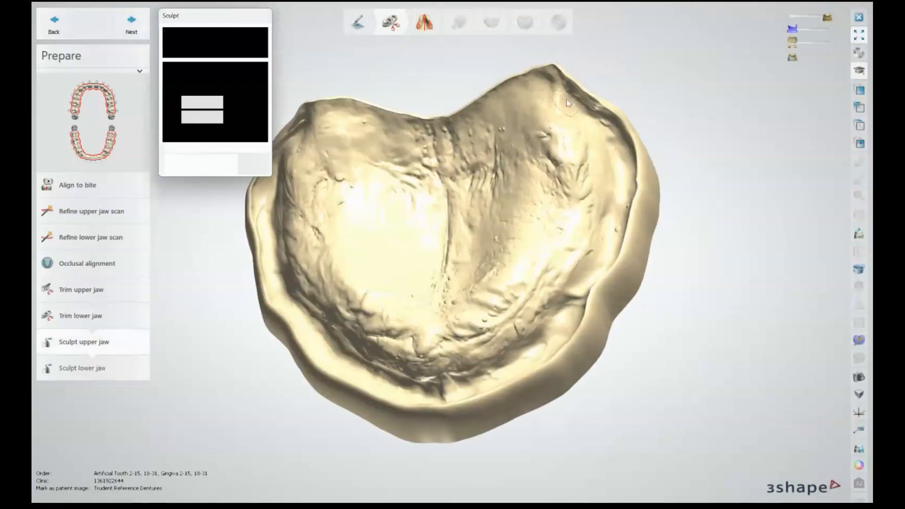
- Look over the upper jaw model and switch the wax knife from adding to smoothing material
{"action": "mouse_move", "coordinate": [411, 257]}
{"action": "right_mouse_down"}
{"action": "mouse_move", "coordinate": [421, 233]}
{"action": "mouse_move", "coordinate": [540, 226]}
{"action": "mouse_move", "coordinate": [597, 303]}
{"action": "mouse_move", "coordinate": [570, 342]}
{"action": "mouse_move", "coordinate": [586, 330]}
{"action": "right_mouse_up"}
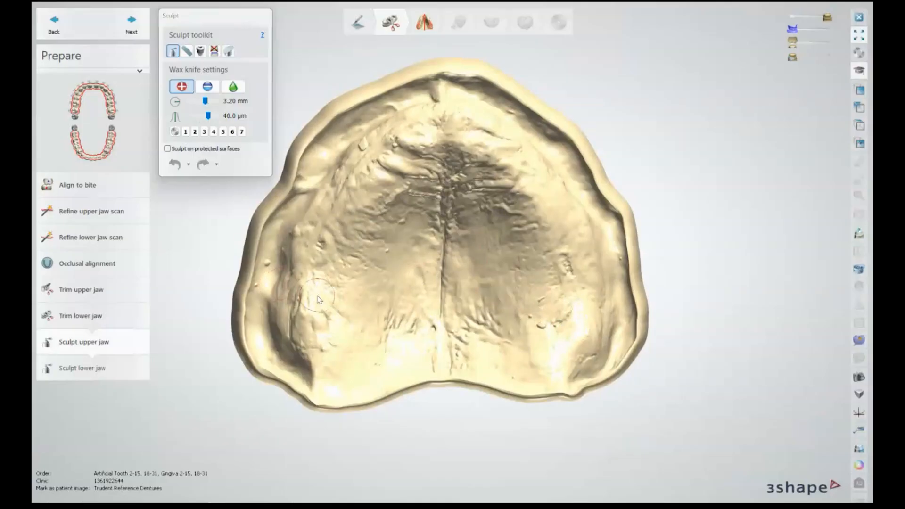
{"action": "mouse_move", "coordinate": [318, 300]}
{"action": "right_mouse_down"}
{"action": "mouse_move", "coordinate": [398, 234]}
{"action": "mouse_move", "coordinate": [424, 229]}
{"action": "mouse_move", "coordinate": [454, 240]}
{"action": "mouse_move", "coordinate": [442, 241]}
{"action": "right_mouse_up"}
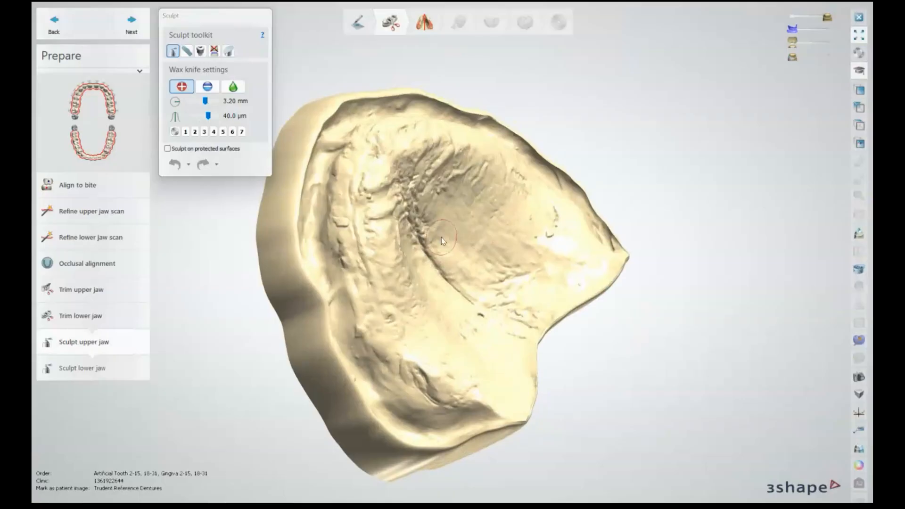
{"action": "mouse_move", "coordinate": [459, 358]}
{"action": "right_mouse_down"}
{"action": "mouse_move", "coordinate": [389, 356]}
{"action": "mouse_move", "coordinate": [308, 196]}
{"action": "right_mouse_up"}
{"action": "left_click", "coordinate": [235, 89]}
{"action": "right_click_drag", "start_coordinate": [354, 149], "coordinate": [384, 182]}
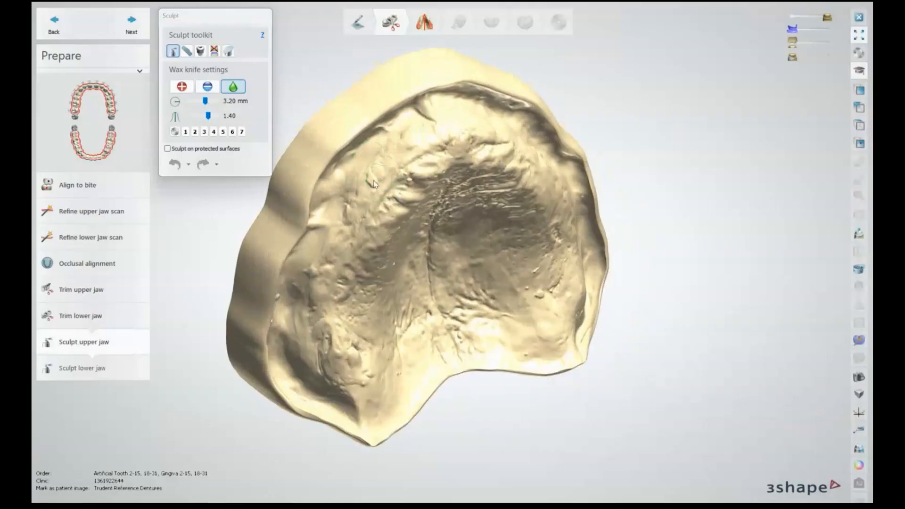
- Examine the upper jaw model's base, palate and anterior ridge, including close up, for bubbles and surface irregularities
{"action": "right_click_drag", "start_coordinate": [309, 334], "coordinate": [363, 350]}
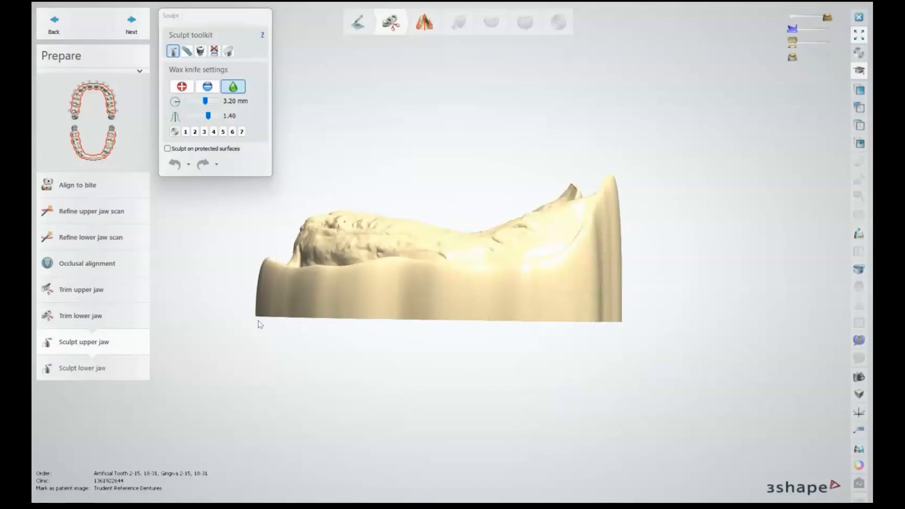
{"action": "right_click_drag", "start_coordinate": [552, 305], "coordinate": [386, 427]}
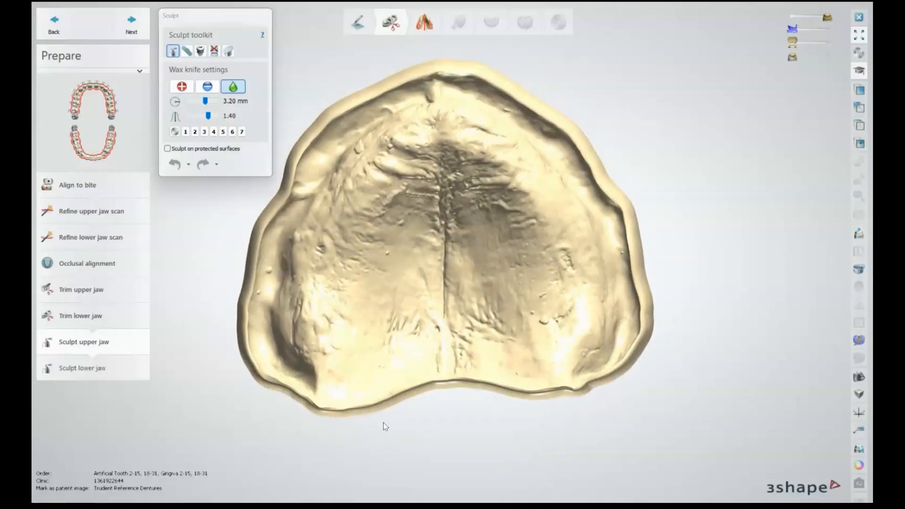
{"action": "mouse_move", "coordinate": [278, 307]}
{"action": "right_mouse_down"}
{"action": "mouse_move", "coordinate": [295, 295]}
{"action": "mouse_move", "coordinate": [393, 291]}
{"action": "mouse_move", "coordinate": [281, 306]}
{"action": "right_mouse_up"}
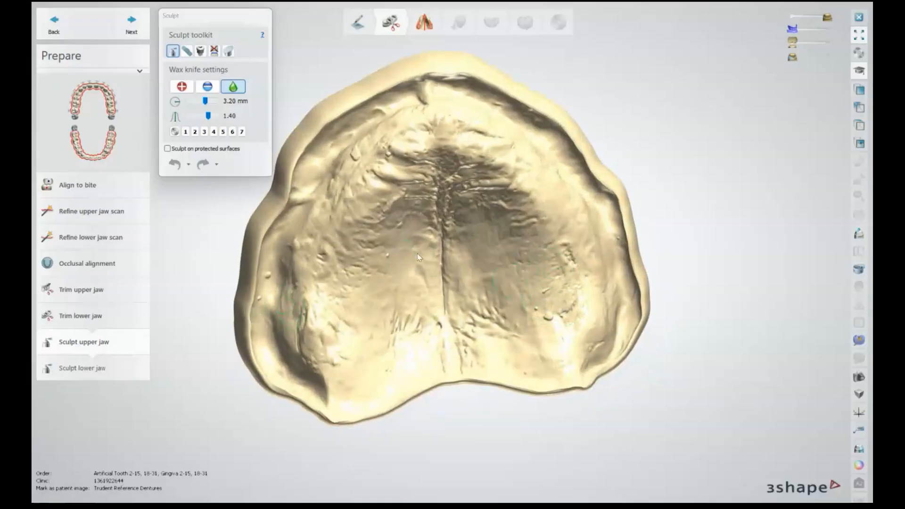
{"action": "mouse_move", "coordinate": [353, 185]}
{"action": "right_mouse_down"}
{"action": "mouse_move", "coordinate": [361, 147]}
{"action": "mouse_move", "coordinate": [357, 193]}
{"action": "right_mouse_up"}
{"action": "right_click_drag", "start_coordinate": [474, 262], "coordinate": [472, 245]}
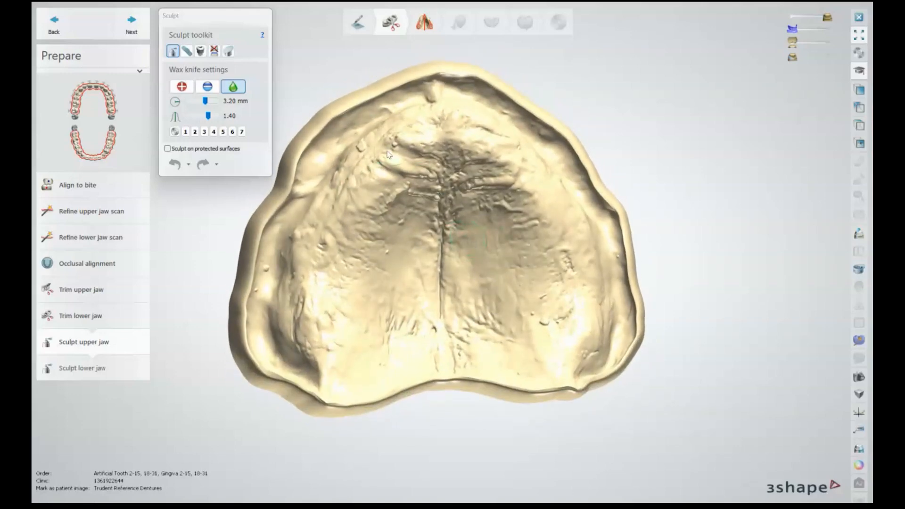
{"action": "scroll", "coordinate": [339, 174], "scroll_direction": "up", "scroll_amount": 5}
{"action": "right_click_drag", "start_coordinate": [339, 174], "coordinate": [370, 194]}
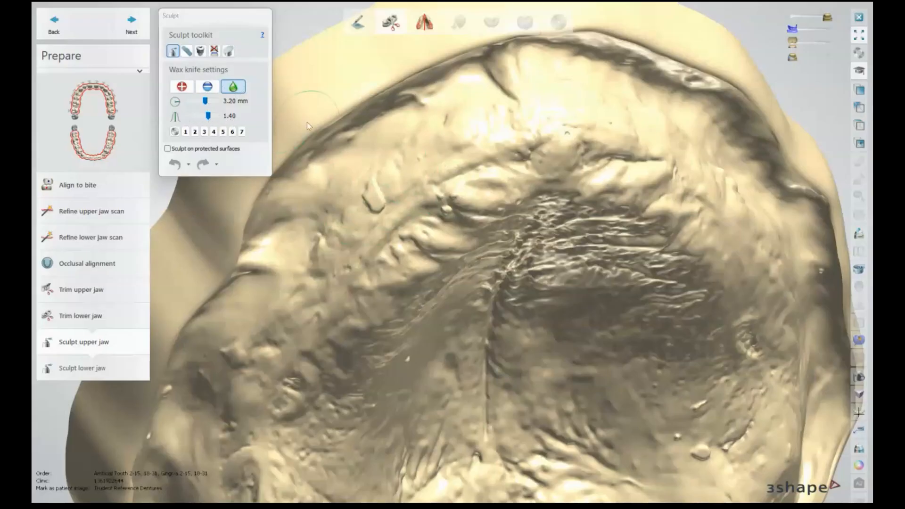
{"action": "scroll", "coordinate": [304, 112], "scroll_direction": "up", "scroll_amount": 1}
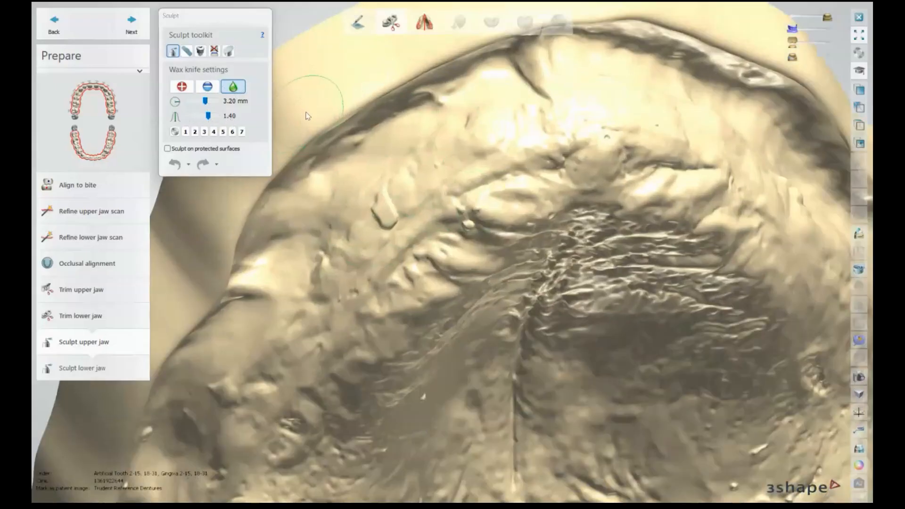
{"action": "scroll", "coordinate": [394, 159], "scroll_direction": "down", "scroll_amount": 3}
{"action": "scroll", "coordinate": [391, 197], "scroll_direction": "up", "scroll_amount": 5}
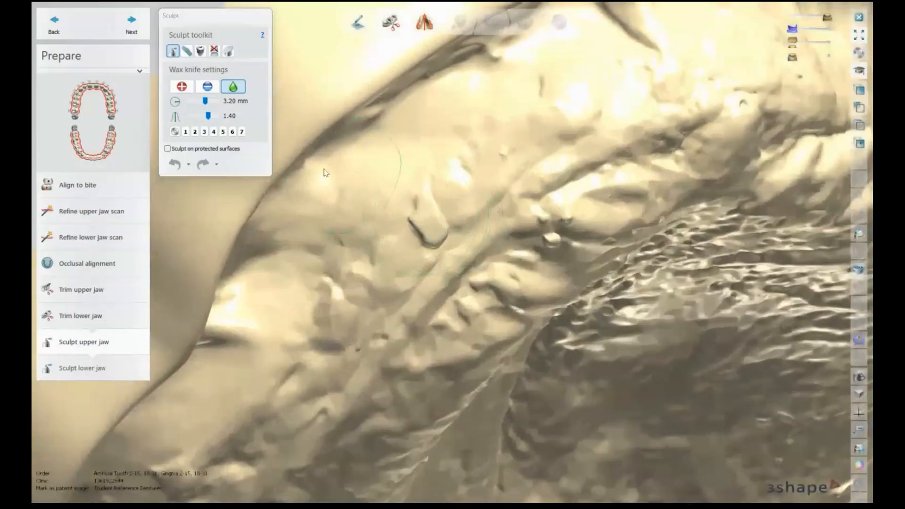
- Set the wax knife radius to 2.30 mm and smooth away the raised bubble and nearby bumps on the upper jaw's ridge
{"action": "left_click_drag", "start_coordinate": [204, 102], "coordinate": [199, 101]}
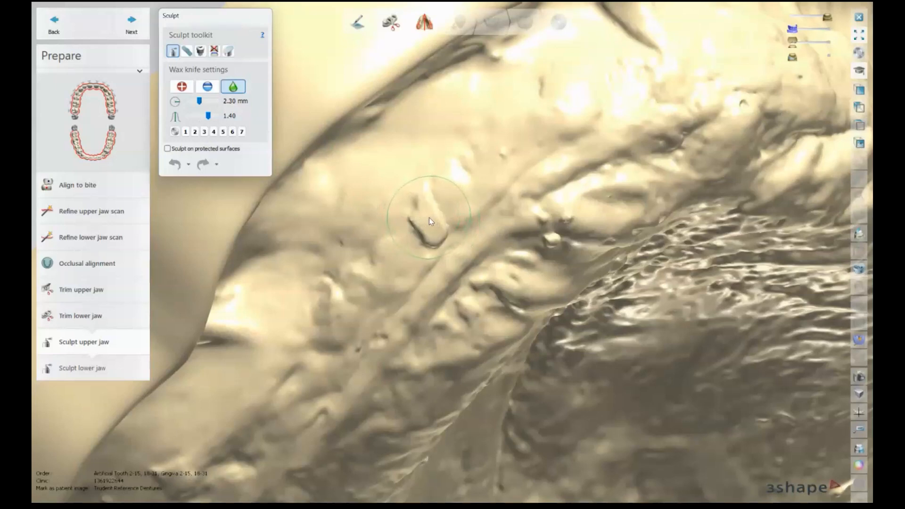
{"action": "left_click_drag", "start_coordinate": [429, 221], "coordinate": [516, 216]}
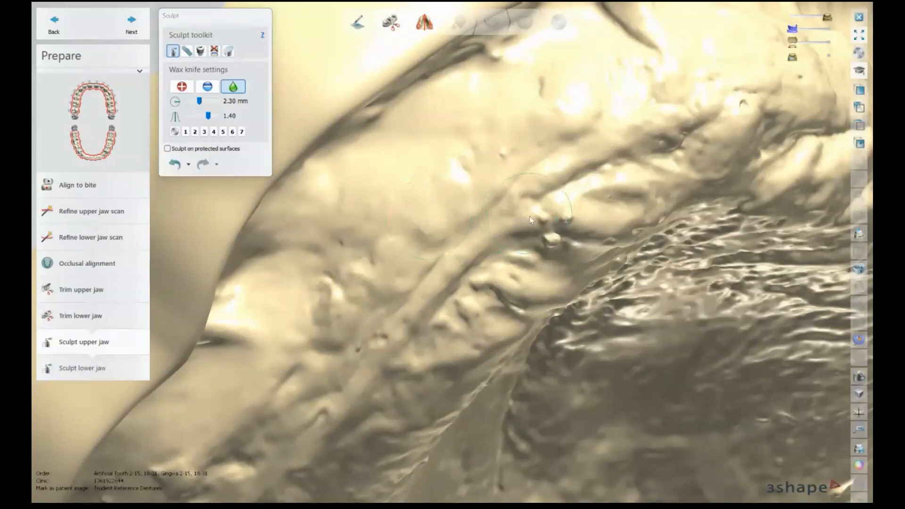
{"action": "scroll", "coordinate": [533, 219], "scroll_direction": "down", "scroll_amount": 5}
{"action": "right_click_drag", "start_coordinate": [533, 219], "coordinate": [433, 129]}
{"action": "left_click", "coordinate": [433, 129]}
- Reduce the wax knife radius to 1.85 mm and smooth the small pits on the palate surface
{"action": "mouse_move", "coordinate": [490, 330]}
{"action": "right_mouse_down"}
{"action": "mouse_move", "coordinate": [471, 304]}
{"action": "mouse_move", "coordinate": [477, 325]}
{"action": "right_mouse_up"}
{"action": "scroll", "coordinate": [476, 317], "scroll_direction": "down", "scroll_amount": 3, "text": "ctrl"}
{"action": "left_click", "coordinate": [474, 319]}
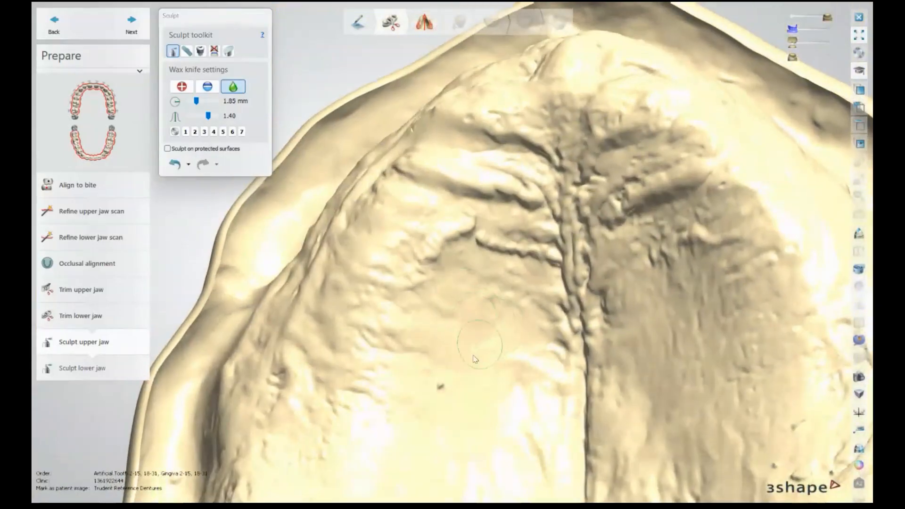
{"action": "left_click", "coordinate": [440, 388]}
- Smooth the cluster of small pits beside the rear of the palate on the opposite half of the upper jaw
{"action": "scroll", "coordinate": [479, 393], "scroll_direction": "down", "scroll_amount": 2}
{"action": "middle_click_drag", "start_coordinate": [479, 393], "coordinate": [409, 270]}
{"action": "right_click_drag", "start_coordinate": [409, 269], "coordinate": [424, 302]}
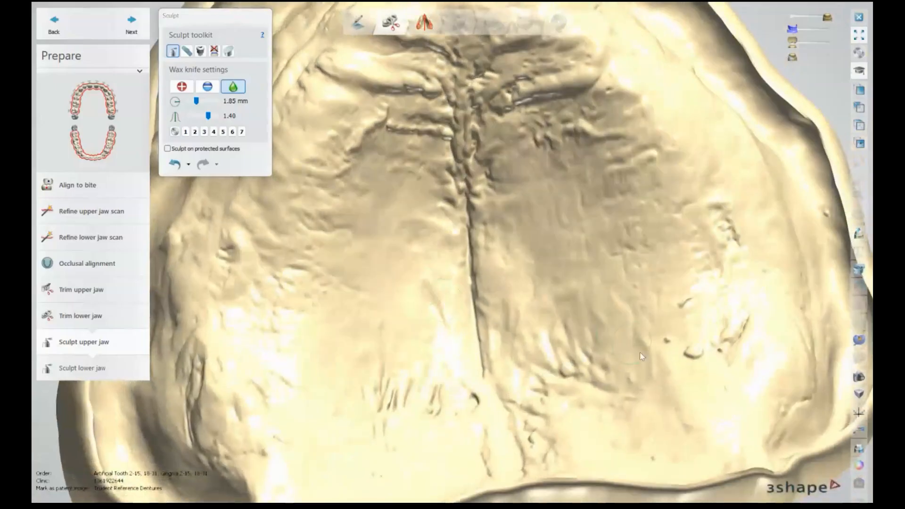
{"action": "left_click", "coordinate": [684, 353]}
{"action": "left_click", "coordinate": [669, 343]}
{"action": "left_click", "coordinate": [686, 305]}
- Reduce the wax knife radius to 1.40 mm and smooth the two small bubbles inside the upper jaw's outer border
{"action": "scroll", "coordinate": [525, 360], "scroll_direction": "down", "scroll_amount": 3}
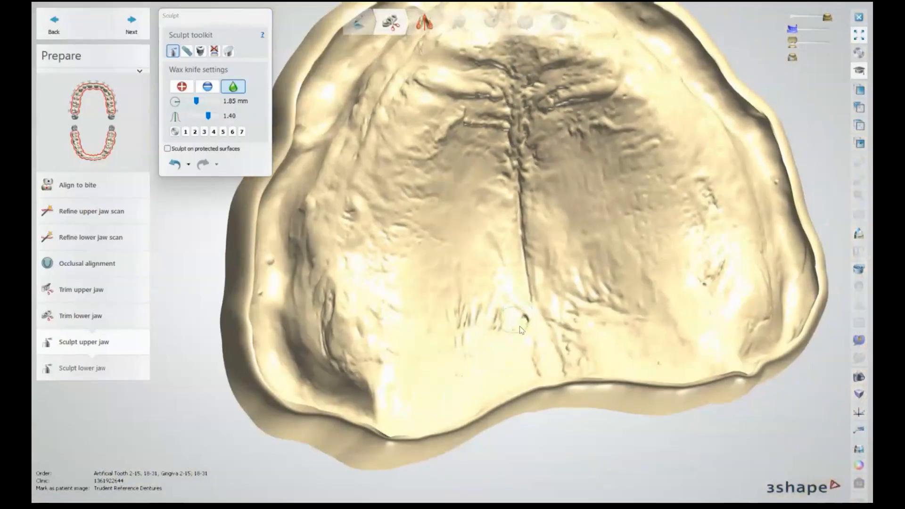
{"action": "scroll", "coordinate": [271, 272], "scroll_direction": "up", "scroll_amount": 4}
{"action": "scroll", "coordinate": [271, 268], "scroll_direction": "down", "scroll_amount": 3, "text": "shift"}
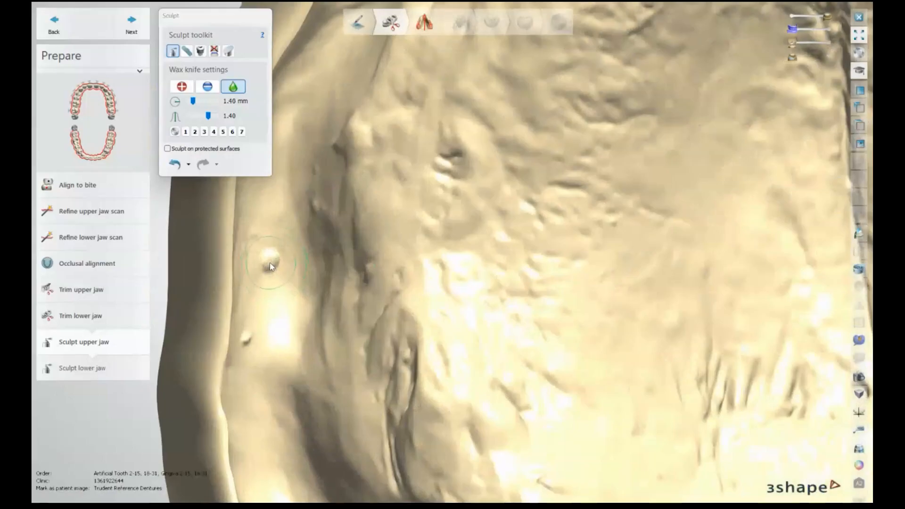
{"action": "left_click", "coordinate": [270, 265]}
{"action": "left_click", "coordinate": [255, 338]}
- Look for the remaining small surface defects along the upper jaw's ridge and inner border and smooth them
{"action": "right_click_drag", "start_coordinate": [466, 266], "coordinate": [432, 391]}
{"action": "right_click_drag", "start_coordinate": [533, 115], "coordinate": [384, 221]}
{"action": "scroll", "coordinate": [576, 102], "scroll_direction": "up", "scroll_amount": 1}
{"action": "right_click_drag", "start_coordinate": [576, 102], "coordinate": [623, 304]}
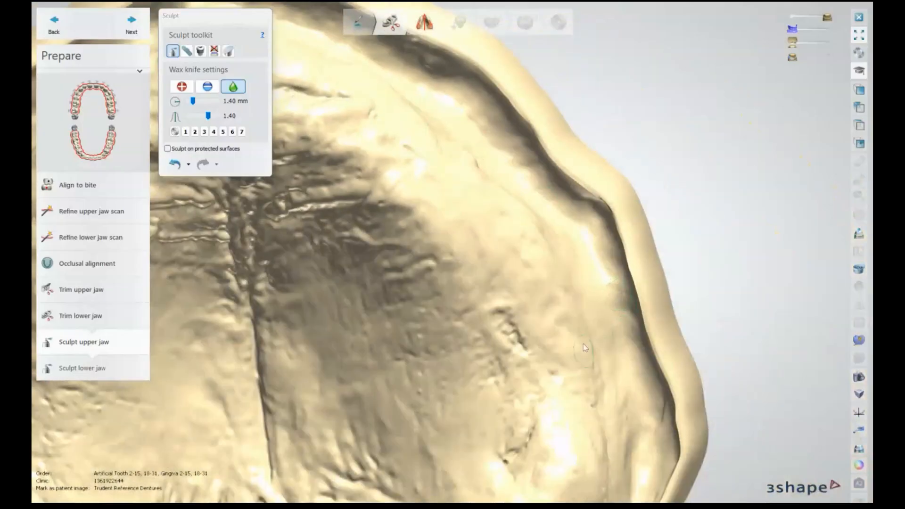
{"action": "middle_click_drag", "start_coordinate": [583, 344], "coordinate": [599, 160]}
{"action": "right_click_drag", "start_coordinate": [626, 185], "coordinate": [612, 183]}
{"action": "left_click", "coordinate": [460, 392]}
{"action": "right_click_drag", "start_coordinate": [554, 353], "coordinate": [535, 365]}
{"action": "right_click_drag", "start_coordinate": [326, 316], "coordinate": [380, 221]}
{"action": "right_click_drag", "start_coordinate": [420, 384], "coordinate": [434, 363]}
{"action": "left_click", "coordinate": [435, 355]}
{"action": "mouse_move", "coordinate": [398, 327]}
{"action": "right_mouse_down"}
{"action": "mouse_move", "coordinate": [373, 322]}
{"action": "mouse_move", "coordinate": [393, 321]}
{"action": "right_mouse_up"}
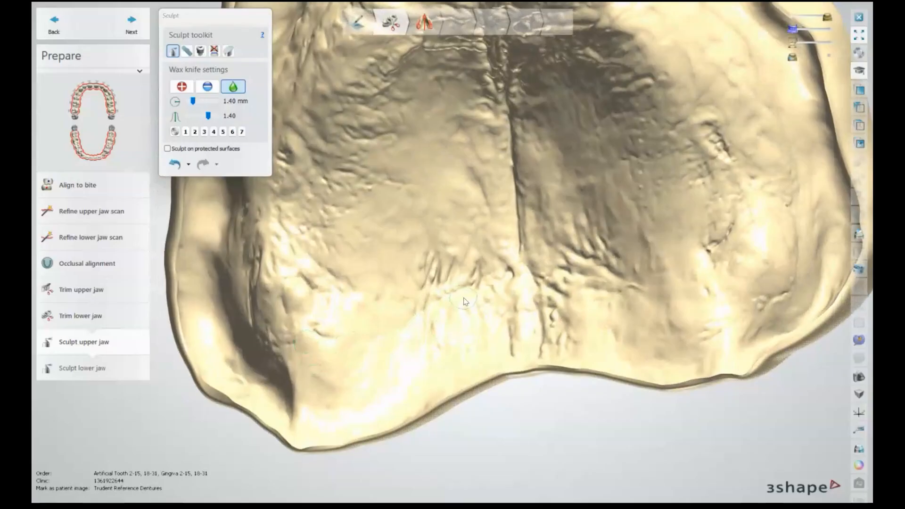
- Check the smoothed upper jaw's palate, ridge and borders for leftover irregularities and proceed to sculpting the lower jaw
{"action": "scroll", "coordinate": [471, 304], "scroll_direction": "down", "scroll_amount": 5}
{"action": "right_click_drag", "start_coordinate": [499, 313], "coordinate": [493, 294]}
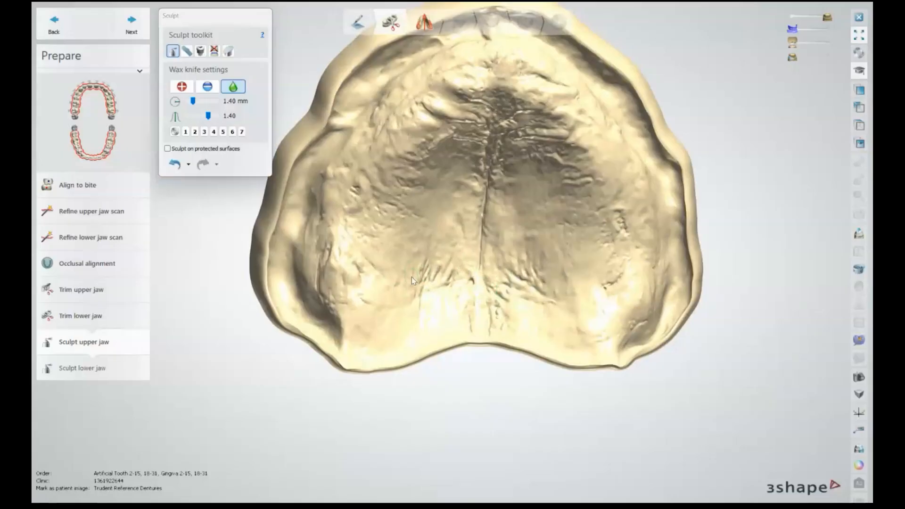
{"action": "right_click_drag", "start_coordinate": [436, 255], "coordinate": [347, 185]}
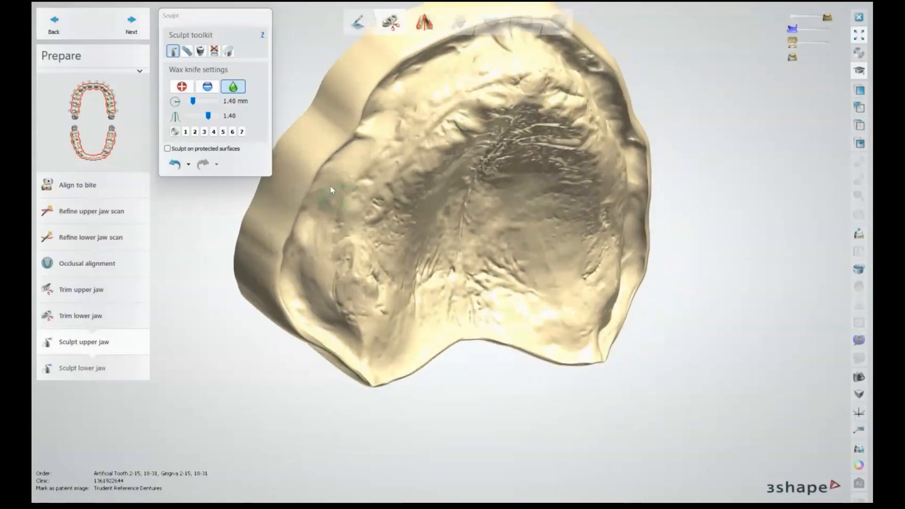
{"action": "right_click_drag", "start_coordinate": [538, 200], "coordinate": [493, 206]}
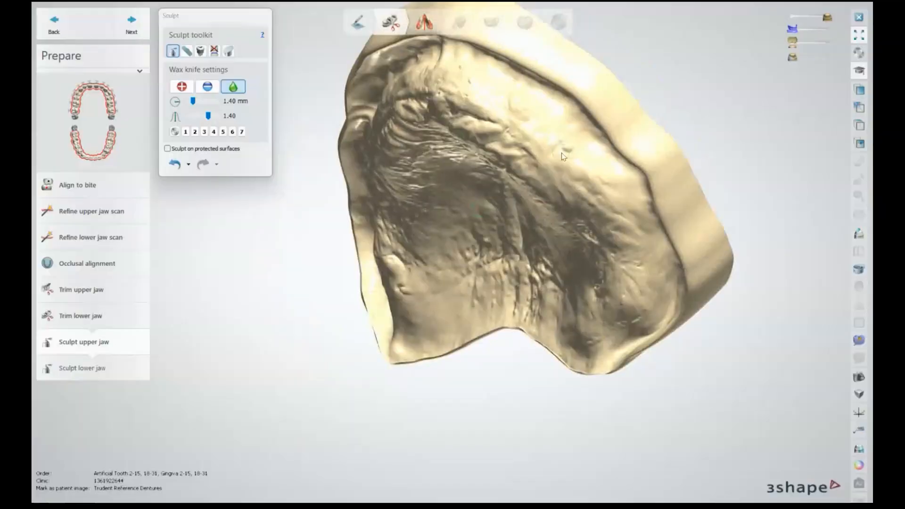
{"action": "scroll", "coordinate": [563, 156], "scroll_direction": "up", "scroll_amount": 3}
{"action": "scroll", "coordinate": [547, 141], "scroll_direction": "up", "scroll_amount": 2}
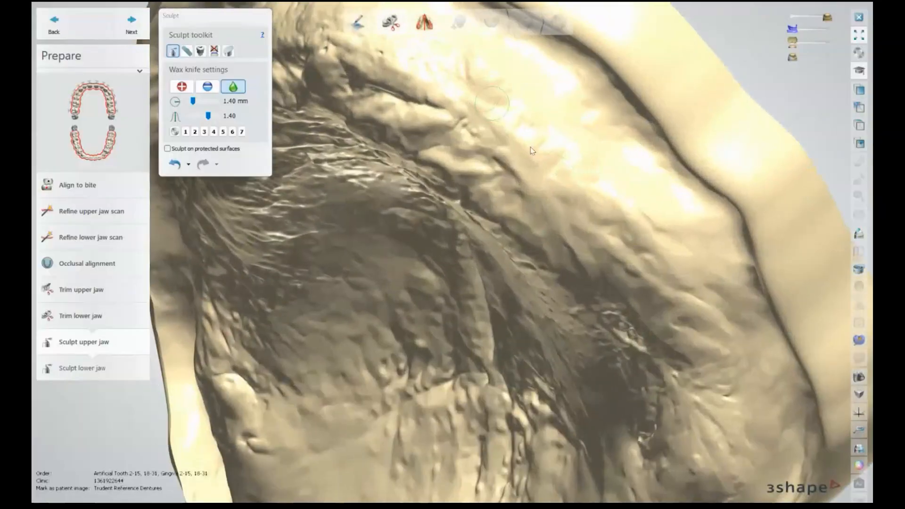
{"action": "scroll", "coordinate": [530, 147], "scroll_direction": "down", "scroll_amount": 3}
{"action": "scroll", "coordinate": [564, 208], "scroll_direction": "up", "scroll_amount": 2}
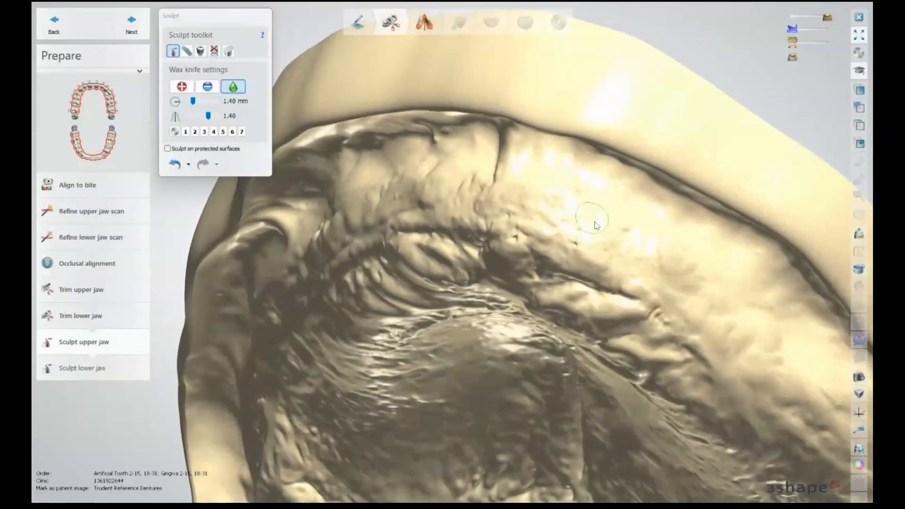
{"action": "scroll", "coordinate": [529, 293], "scroll_direction": "down", "scroll_amount": 5}
{"action": "right_click_drag", "start_coordinate": [532, 291], "coordinate": [416, 116]}
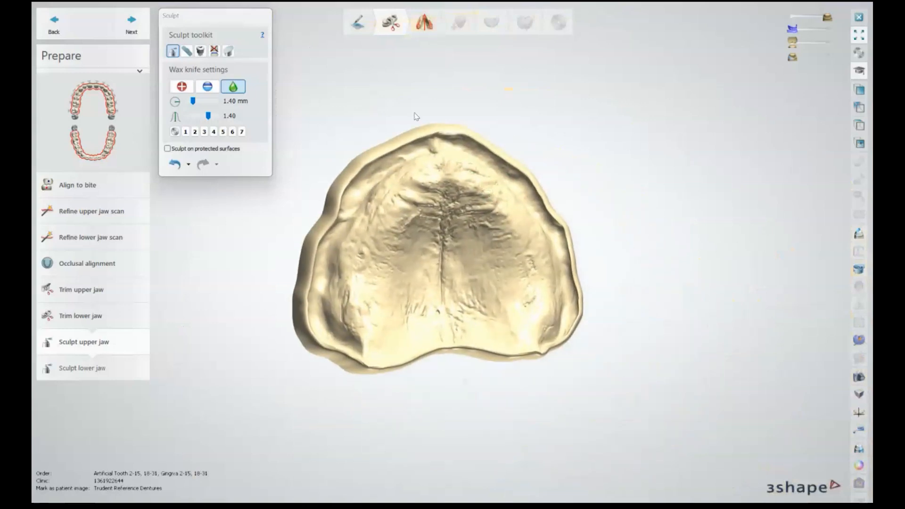
{"action": "left_click", "coordinate": [131, 29]}
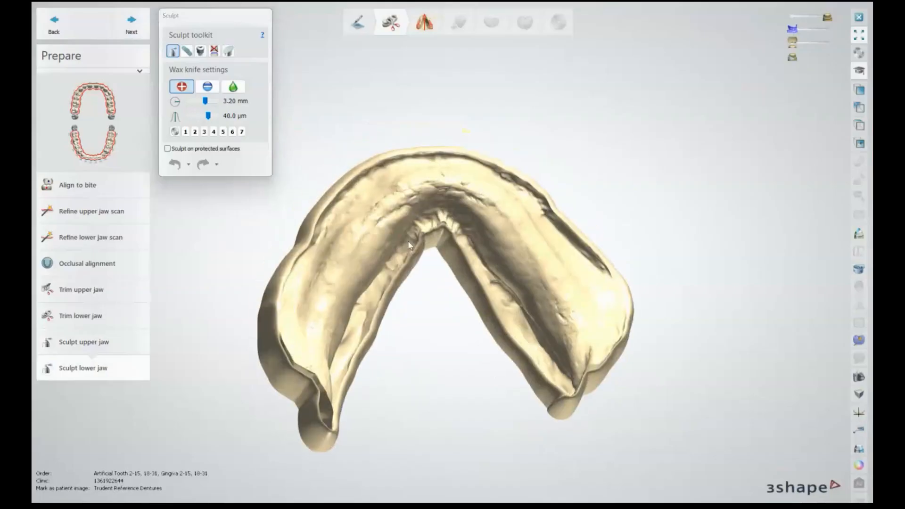
- Set the wax knife to smoothing, check the lower jaw surface for bubbles and continue to model analysis
{"action": "left_click", "coordinate": [232, 87]}
{"action": "scroll", "coordinate": [332, 321], "scroll_direction": "up", "scroll_amount": 5}
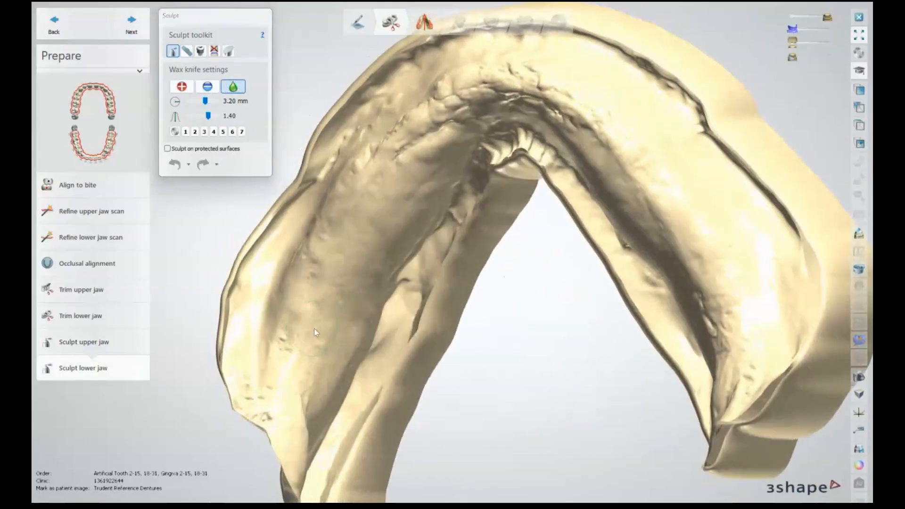
{"action": "right_click_drag", "start_coordinate": [314, 329], "coordinate": [507, 130]}
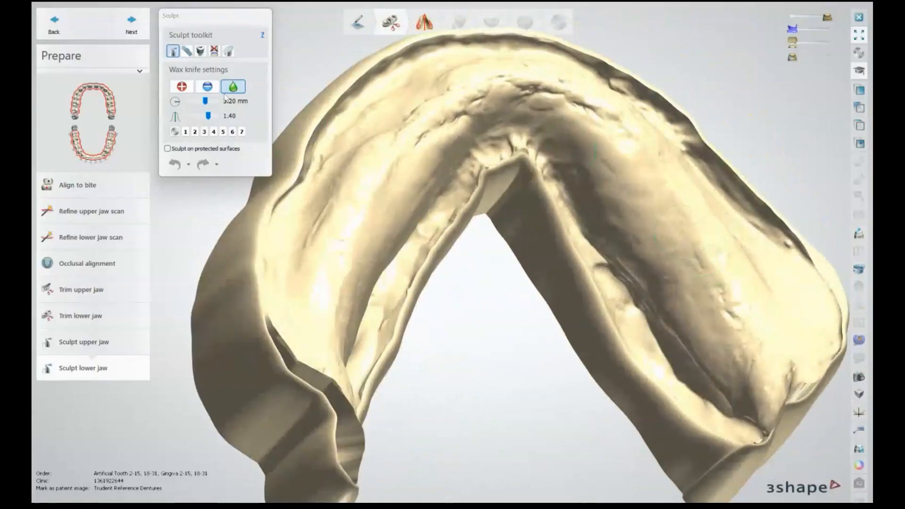
{"action": "left_click", "coordinate": [132, 25]}
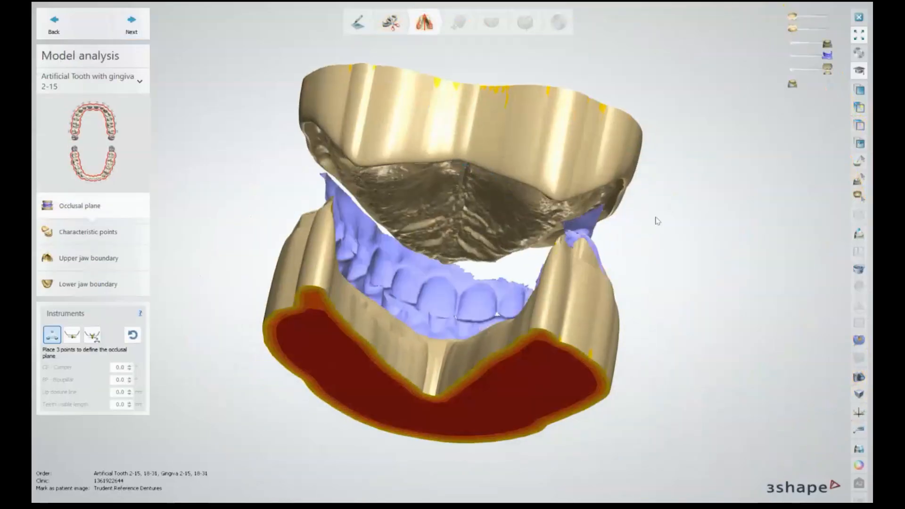
- Define the occlusal plane with three points on the bite scan, at the biting edges of both molar regions and the front teeth
{"action": "right_click_drag", "start_coordinate": [681, 267], "coordinate": [493, 253]}
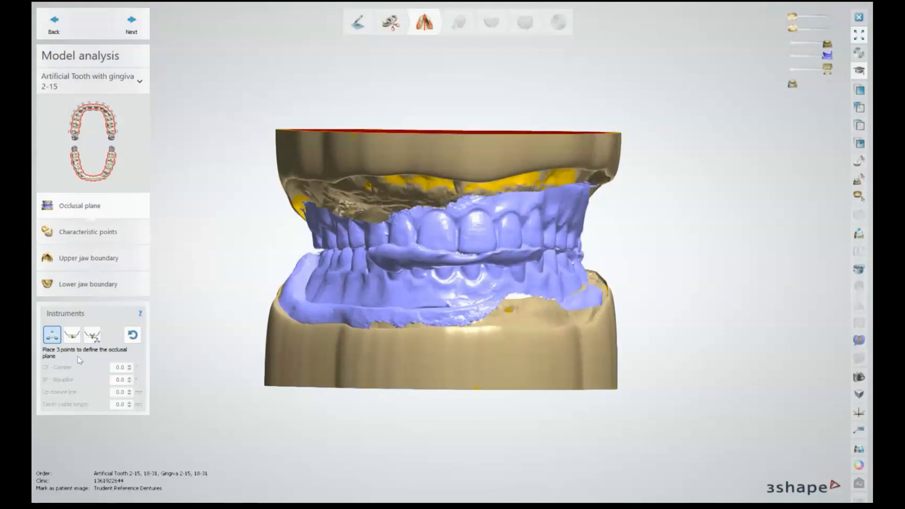
{"action": "right_click_drag", "start_coordinate": [326, 297], "coordinate": [387, 298]}
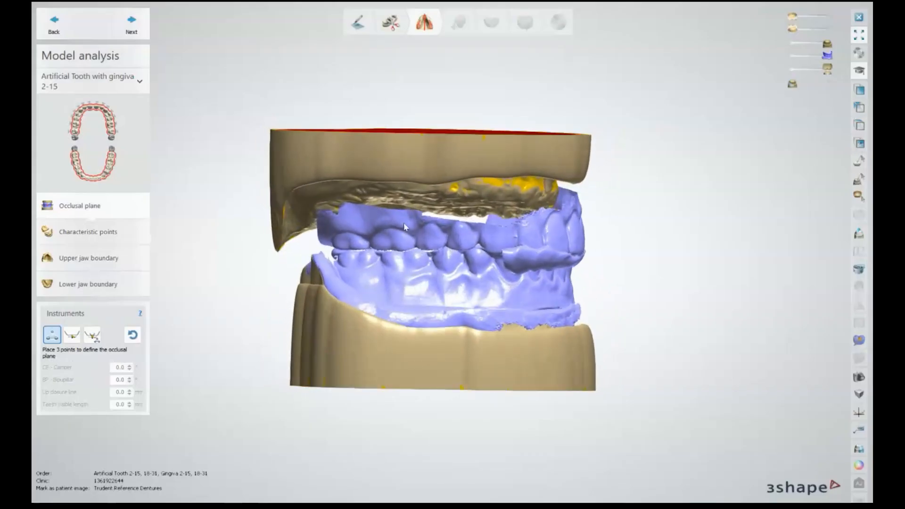
{"action": "scroll", "coordinate": [403, 227], "scroll_direction": "up", "scroll_amount": 5}
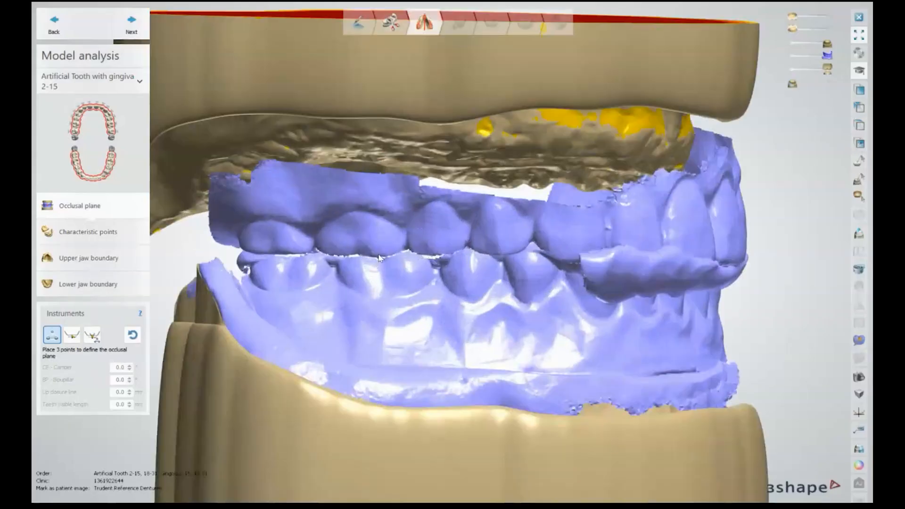
{"action": "left_click", "coordinate": [380, 255]}
{"action": "right_click_drag", "start_coordinate": [576, 301], "coordinate": [474, 266]}
{"action": "right_click_drag", "start_coordinate": [525, 310], "coordinate": [588, 289]}
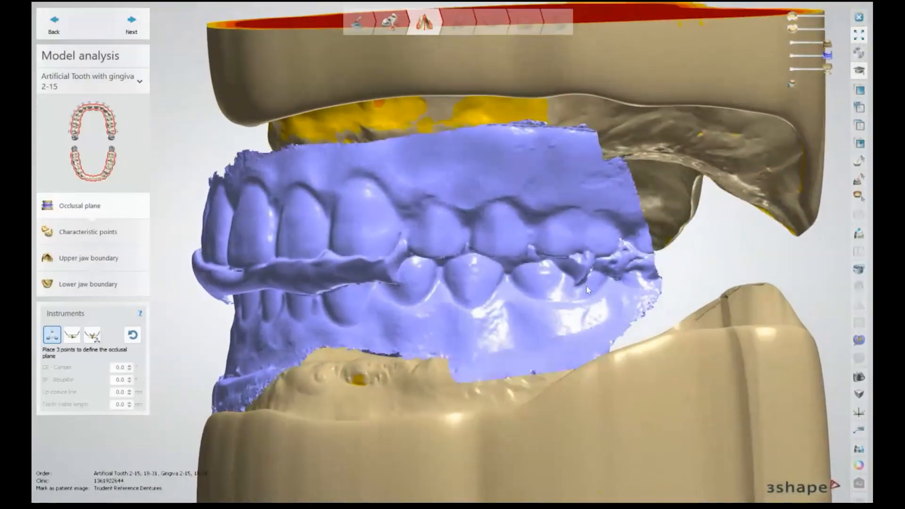
{"action": "left_click", "coordinate": [559, 256]}
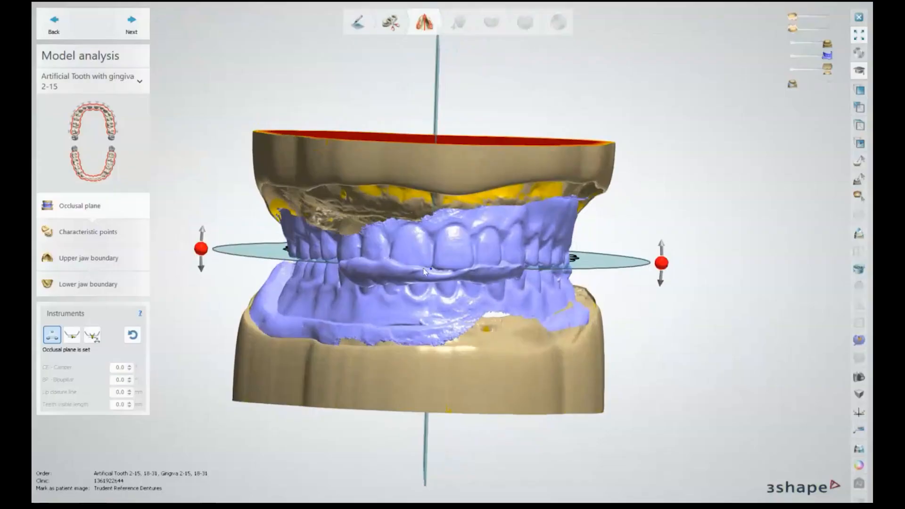
- Level the occlusal plane's front-to-back tilt in side view and lower the plane slightly along the bite scan's tooth contacts
{"action": "right_click_drag", "start_coordinate": [424, 272], "coordinate": [404, 308]}
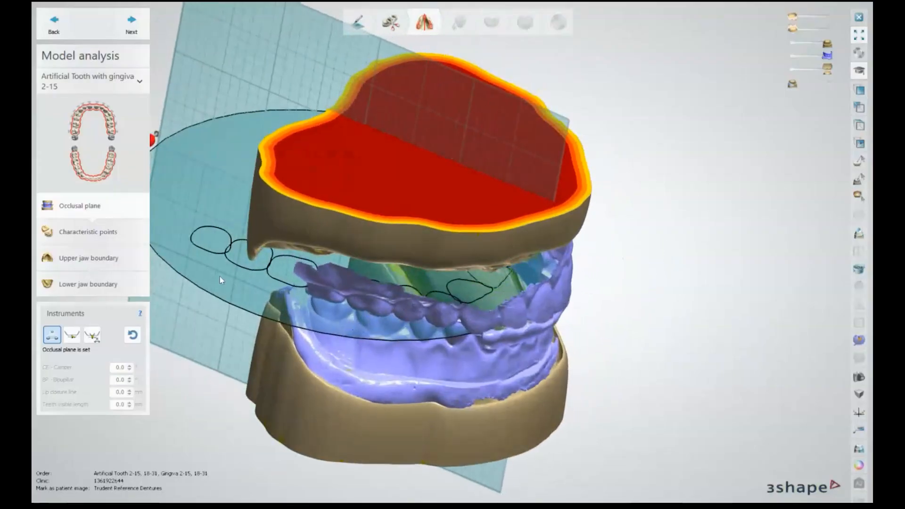
{"action": "right_click_drag", "start_coordinate": [526, 303], "coordinate": [450, 270]}
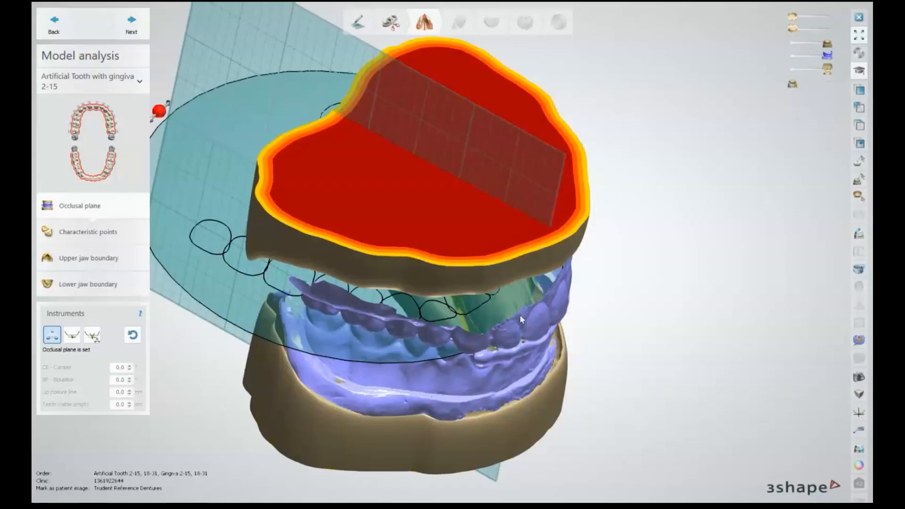
{"action": "left_click_drag", "start_coordinate": [496, 305], "coordinate": [557, 339]}
{"action": "right_click_drag", "start_coordinate": [680, 336], "coordinate": [525, 374]}
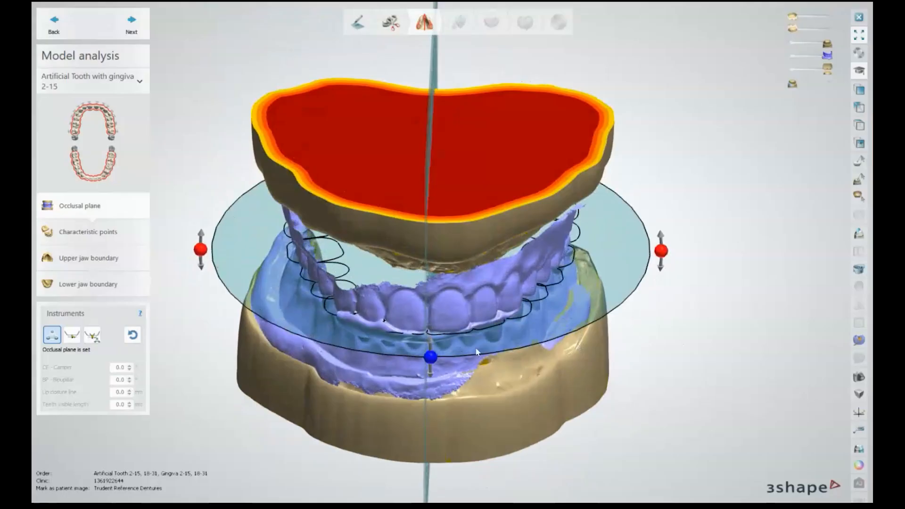
{"action": "scroll", "coordinate": [471, 351], "scroll_direction": "up", "scroll_amount": 3}
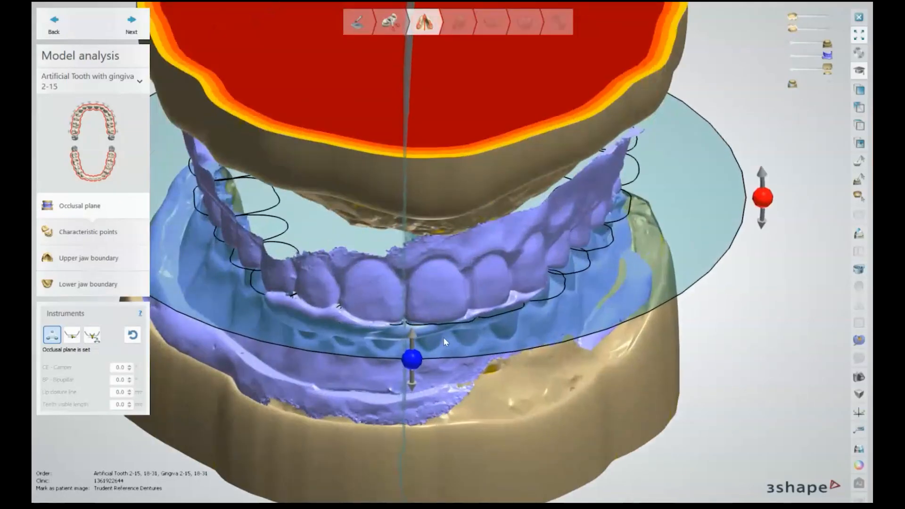
{"action": "right_click_drag", "start_coordinate": [447, 265], "coordinate": [526, 253]}
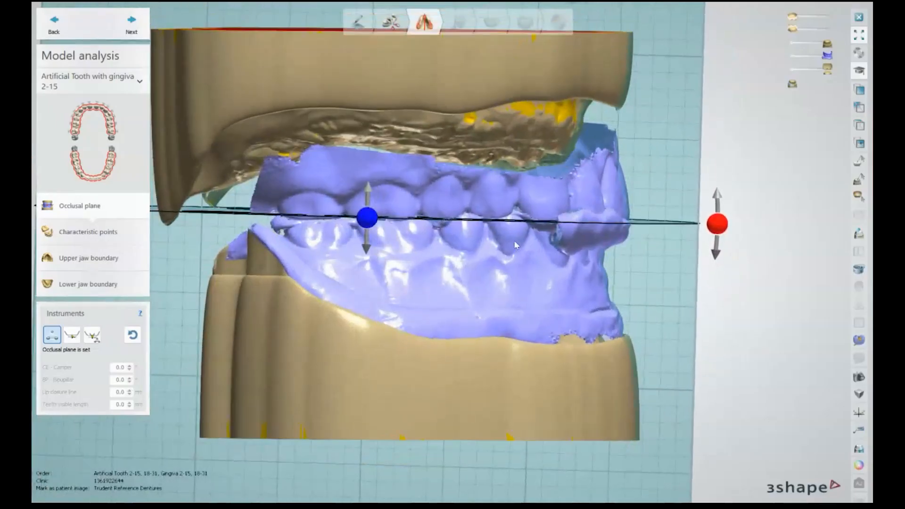
{"action": "scroll", "coordinate": [516, 245], "scroll_direction": "down", "scroll_amount": 5}
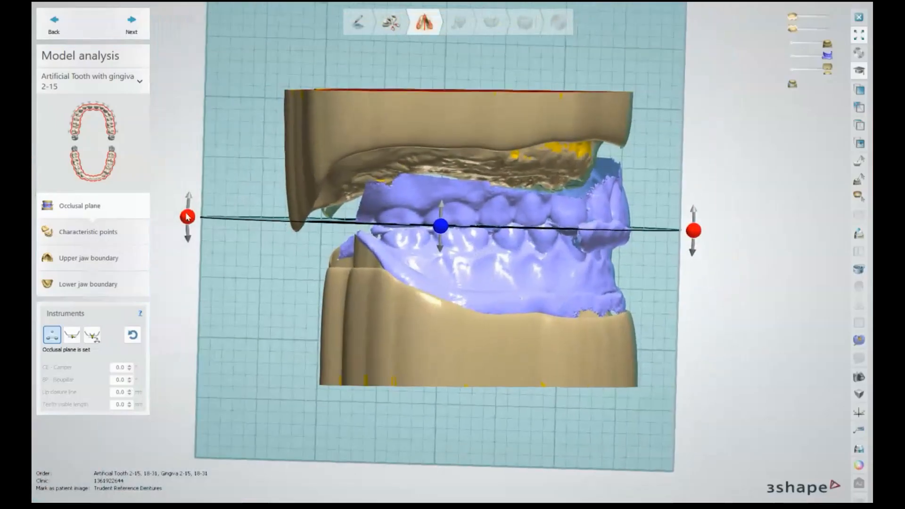
{"action": "left_click_drag", "start_coordinate": [187, 217], "coordinate": [192, 224]}
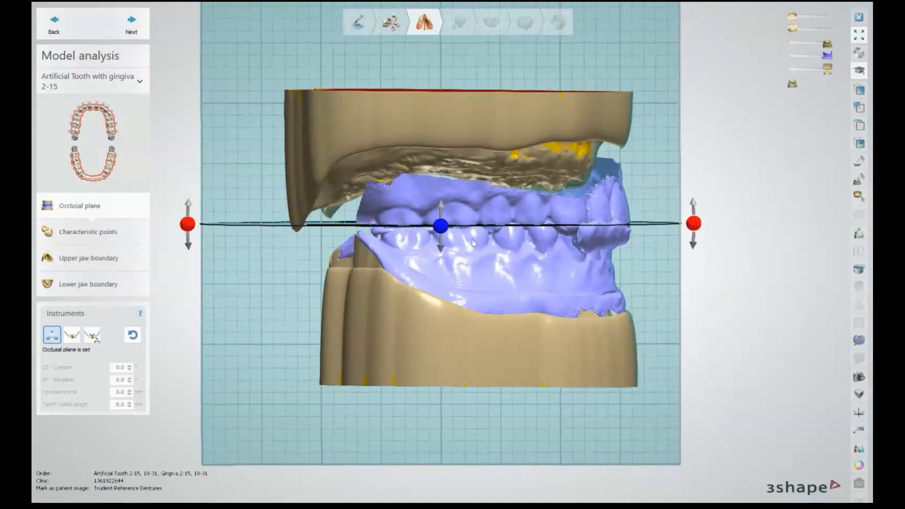
{"action": "left_click_drag", "start_coordinate": [443, 228], "coordinate": [439, 232]}
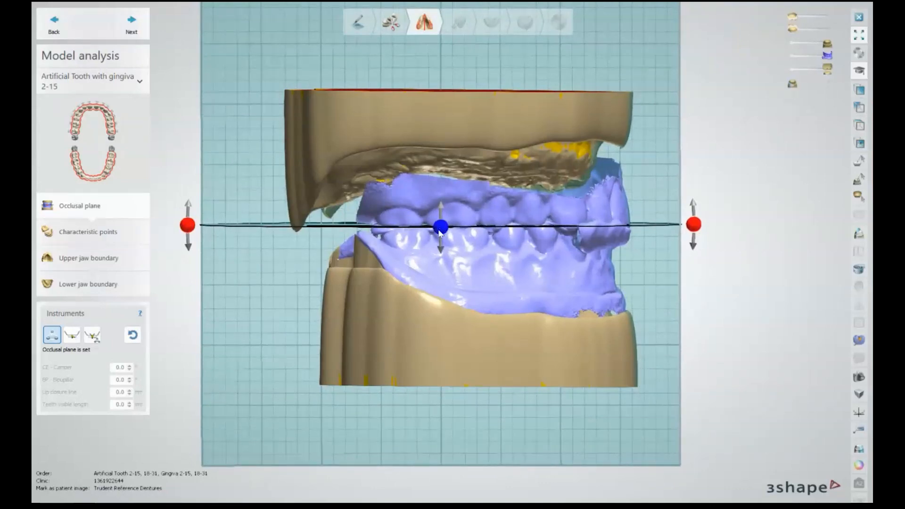
- Compare the occlusal plane and its tooth outlines with the front and side teeth of the bite scan
{"action": "right_click_drag", "start_coordinate": [666, 177], "coordinate": [503, 322]}
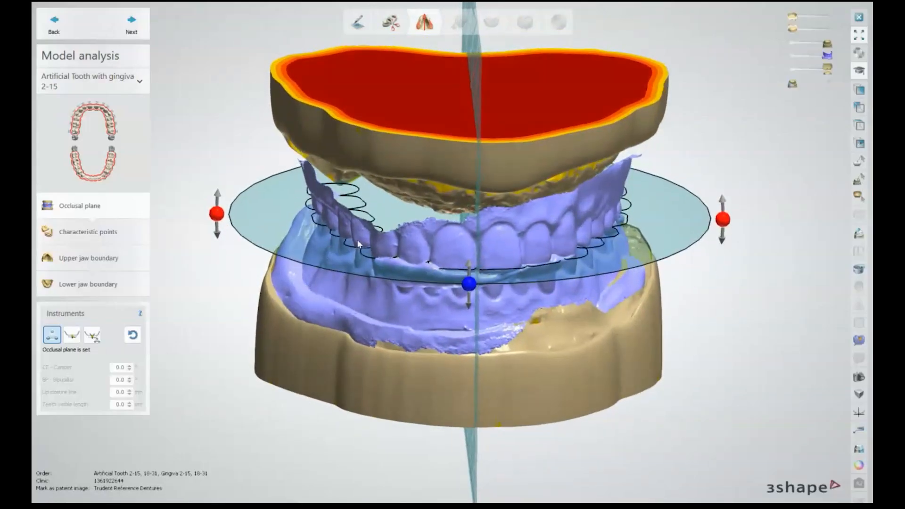
{"action": "scroll", "coordinate": [301, 179], "scroll_direction": "up", "scroll_amount": 5}
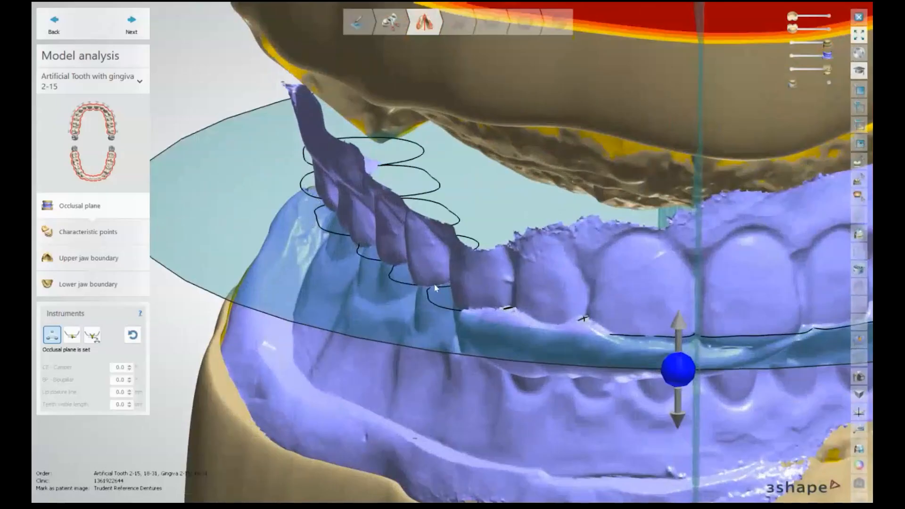
{"action": "right_click_drag", "start_coordinate": [516, 265], "coordinate": [617, 260]}
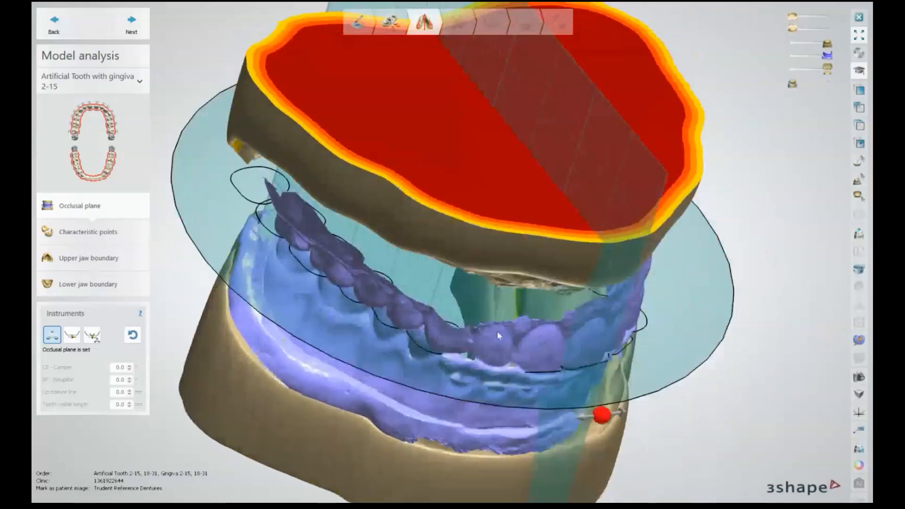
{"action": "scroll", "coordinate": [561, 394], "scroll_direction": "up", "scroll_amount": 5}
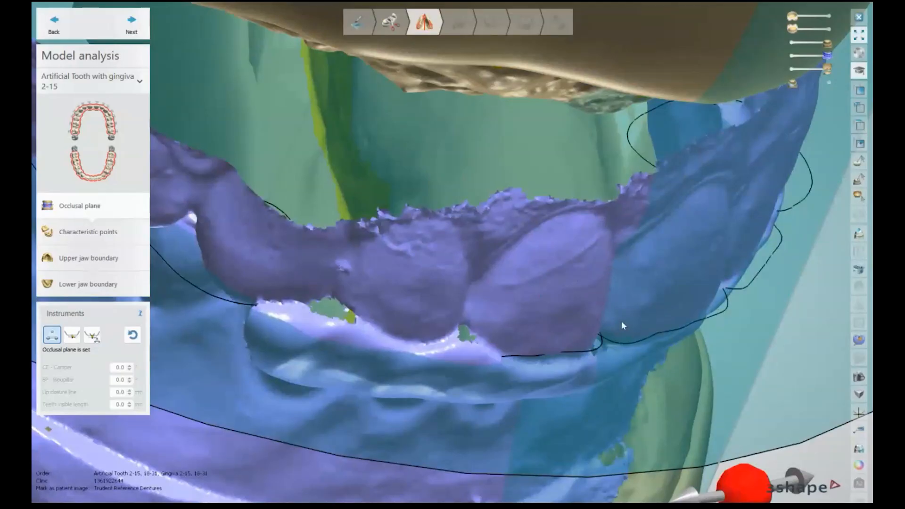
- Fine-tune the occlusal plane in side view by raising its rear end and nudging its height along the bite scan's tooth contacts
{"action": "scroll", "coordinate": [621, 322], "scroll_direction": "down", "scroll_amount": 5}
{"action": "right_click_drag", "start_coordinate": [615, 316], "coordinate": [595, 301]}
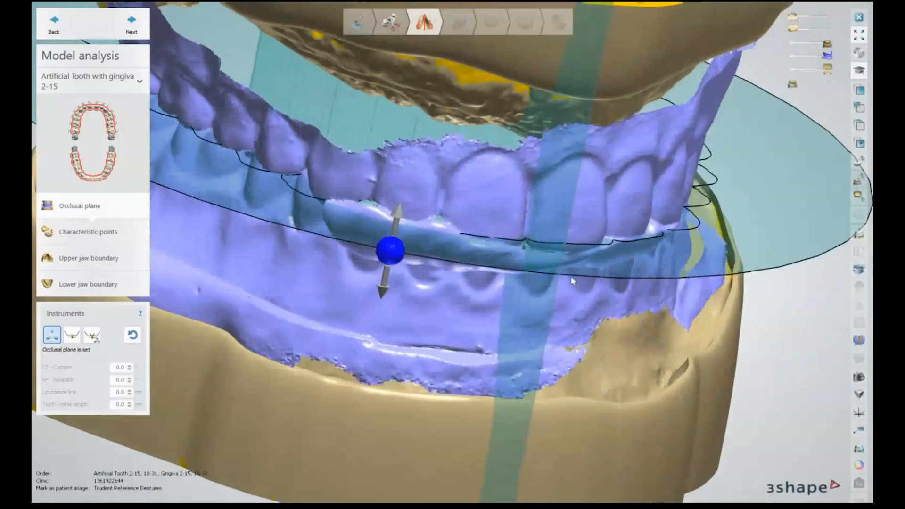
{"action": "right_click_drag", "start_coordinate": [554, 270], "coordinate": [532, 257]}
{"action": "left_click_drag", "start_coordinate": [430, 147], "coordinate": [437, 154]}
{"action": "right_click_drag", "start_coordinate": [273, 197], "coordinate": [362, 197]}
{"action": "scroll", "coordinate": [361, 197], "scroll_direction": "down", "scroll_amount": 4}
{"action": "middle_click_drag", "start_coordinate": [360, 197], "coordinate": [457, 214]}
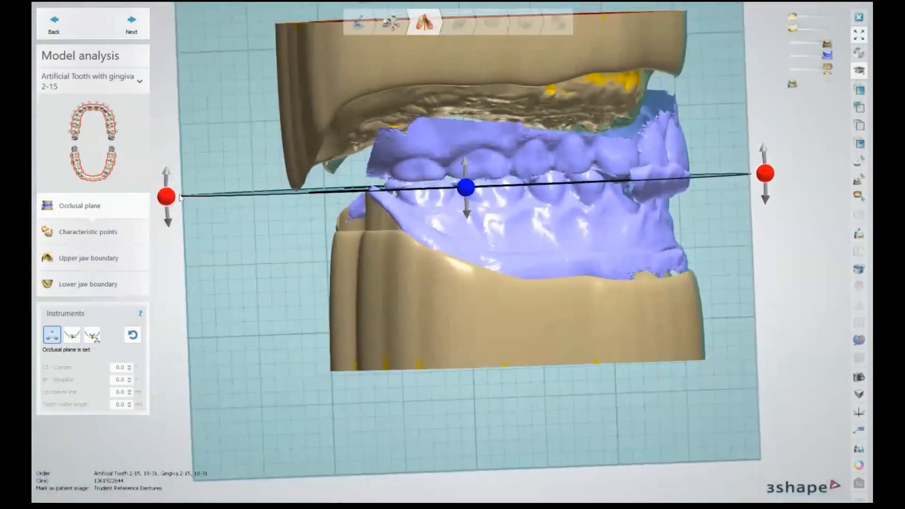
{"action": "left_click_drag", "start_coordinate": [170, 198], "coordinate": [169, 191]}
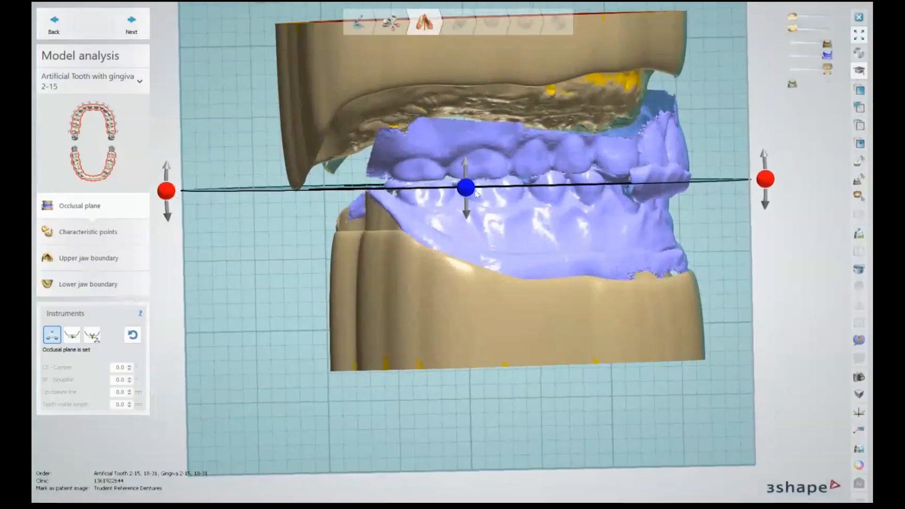
{"action": "left_click_drag", "start_coordinate": [477, 194], "coordinate": [476, 191]}
- Check the occlusal plane from above and the front, and continue to the characteristic points
{"action": "right_click_drag", "start_coordinate": [477, 191], "coordinate": [604, 242]}
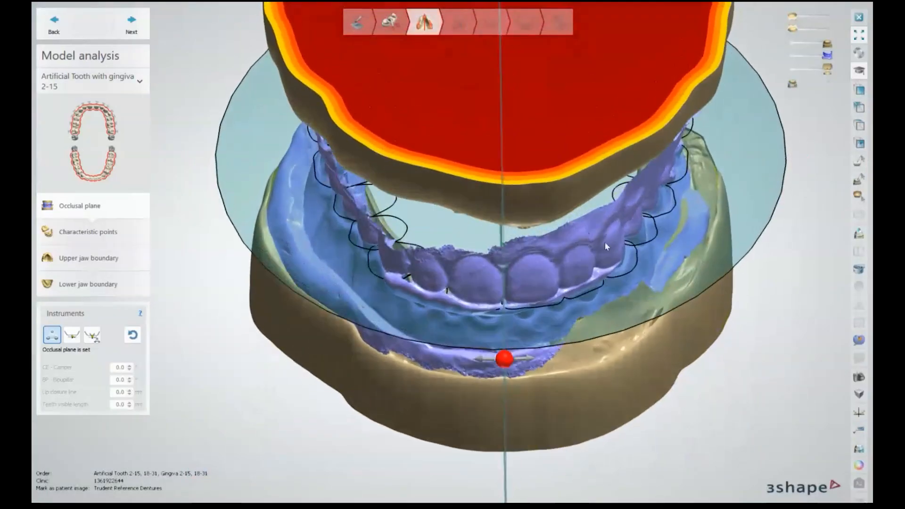
{"action": "mouse_move", "coordinate": [541, 305]}
{"action": "right_mouse_down"}
{"action": "mouse_move", "coordinate": [522, 335]}
{"action": "mouse_move", "coordinate": [534, 306]}
{"action": "right_mouse_up"}
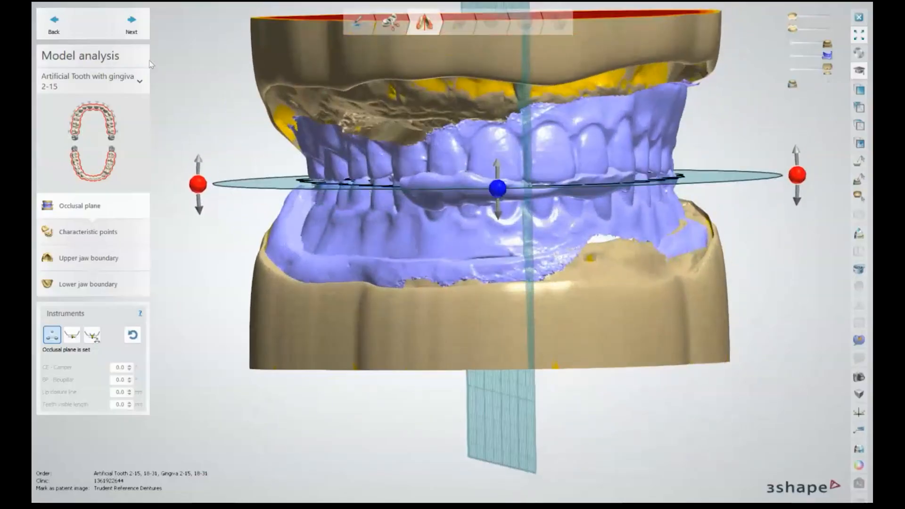
{"action": "left_click", "coordinate": [132, 21]}
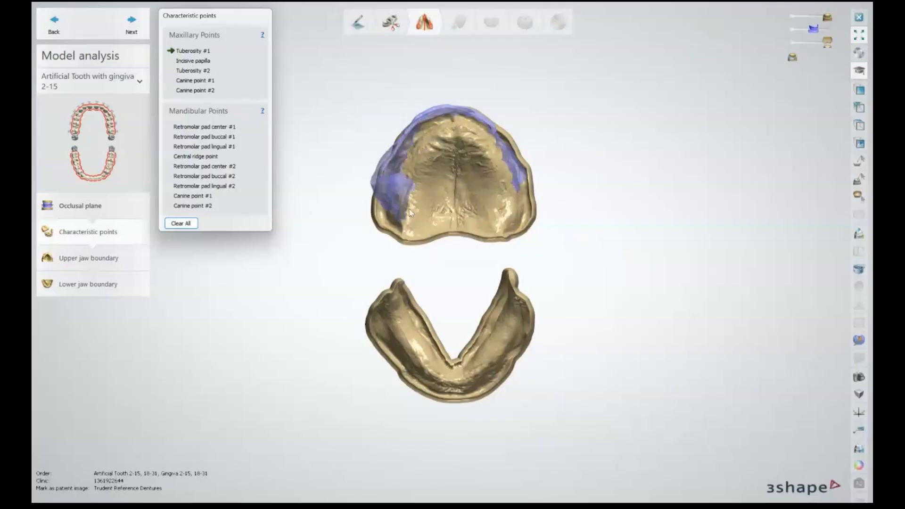
- Hide the bite scan and place the maxillary Tuberosity #1, Incisive papilla and Tuberosity #2 points on the upper jaw
{"action": "scroll", "coordinate": [406, 218], "scroll_direction": "up", "scroll_amount": 5}
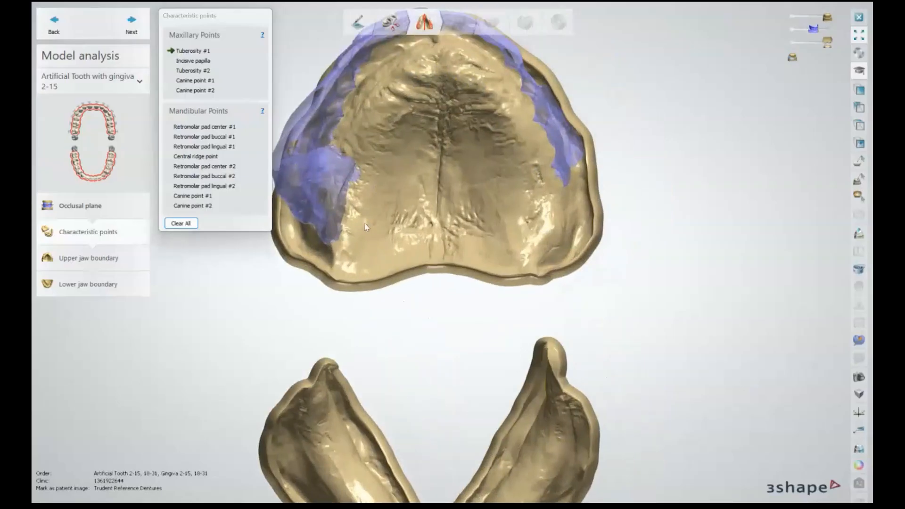
{"action": "left_click_drag", "start_coordinate": [812, 28], "coordinate": [791, 29]}
{"action": "left_click", "coordinate": [326, 234]}
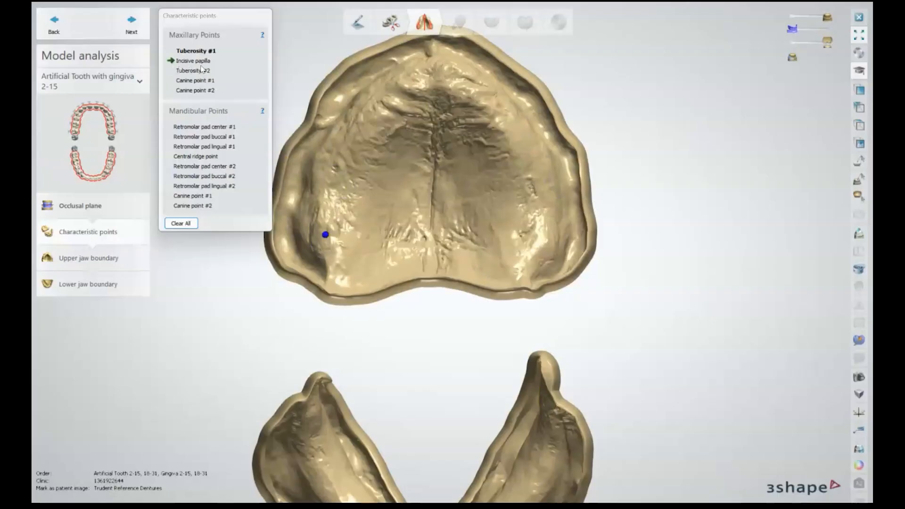
{"action": "left_click", "coordinate": [443, 74]}
{"action": "left_click", "coordinate": [529, 242]}
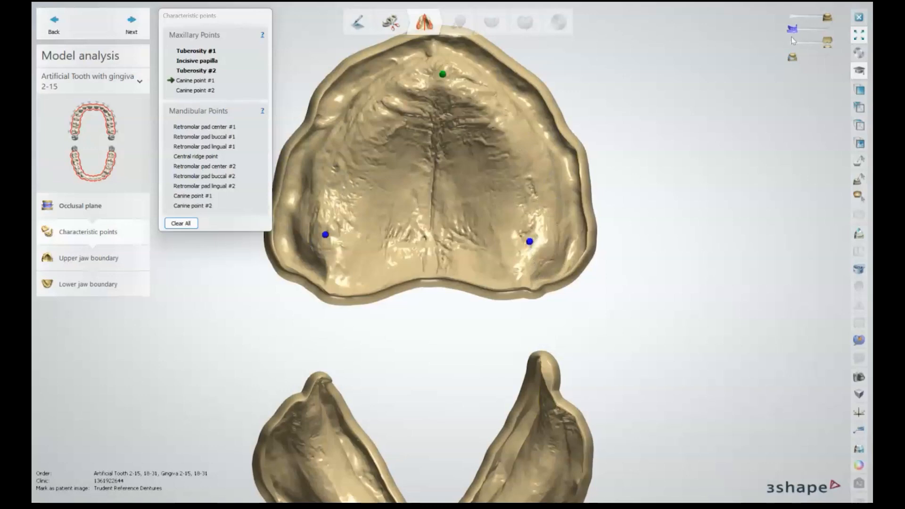
- Show the bite scan and use its teeth to place Canine point #1 and Canine point #2 on the upper jaw ridge
{"action": "mouse_move", "coordinate": [328, 138]}
{"action": "right_mouse_down"}
{"action": "mouse_move", "coordinate": [411, 153]}
{"action": "mouse_move", "coordinate": [332, 140]}
{"action": "right_mouse_up"}
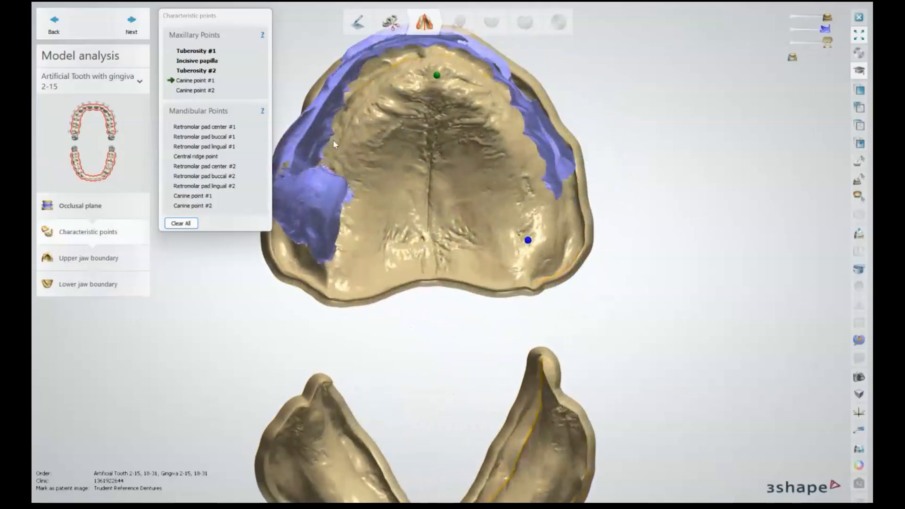
{"action": "left_click", "coordinate": [374, 108]}
{"action": "right_click_drag", "start_coordinate": [525, 173], "coordinate": [493, 186]}
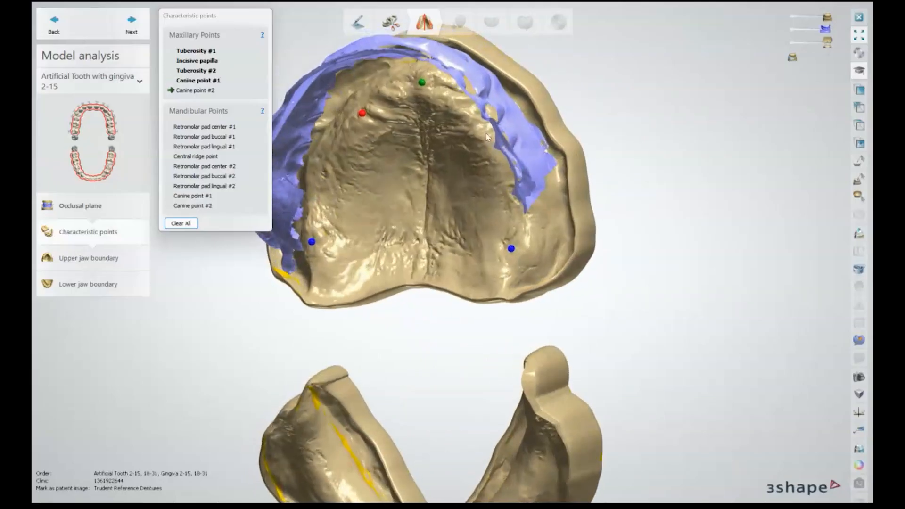
{"action": "left_click", "coordinate": [473, 110]}
{"action": "right_click_drag", "start_coordinate": [470, 149], "coordinate": [500, 134]}
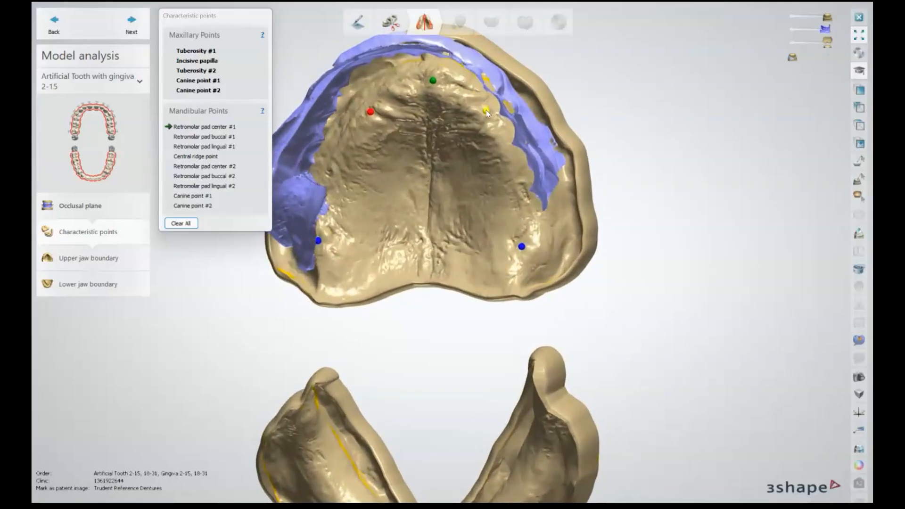
{"action": "left_click_drag", "start_coordinate": [487, 110], "coordinate": [488, 112]}
- Place the center, buccal and lingual points of retromolar pad #1 and the Central ridge point on the lower jaw
{"action": "scroll", "coordinate": [465, 182], "scroll_direction": "down", "scroll_amount": 5}
{"action": "right_click_drag", "start_coordinate": [465, 182], "coordinate": [428, 139]}
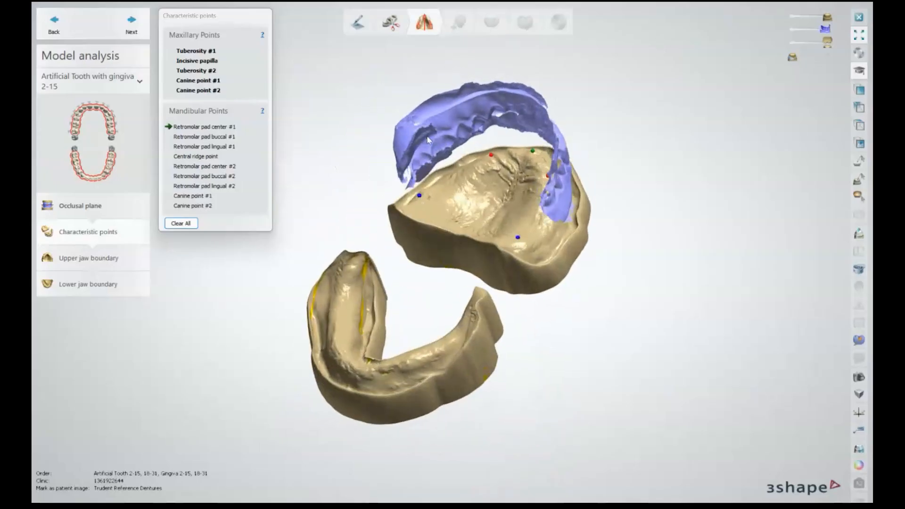
{"action": "right_click_drag", "start_coordinate": [394, 253], "coordinate": [400, 279]}
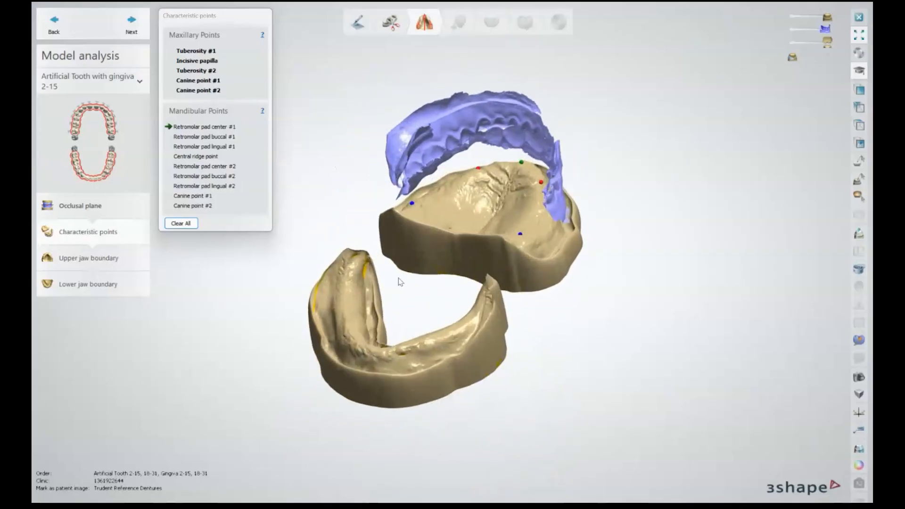
{"action": "scroll", "coordinate": [355, 282], "scroll_direction": "up", "scroll_amount": 2}
{"action": "scroll", "coordinate": [354, 282], "scroll_direction": "up", "scroll_amount": 2}
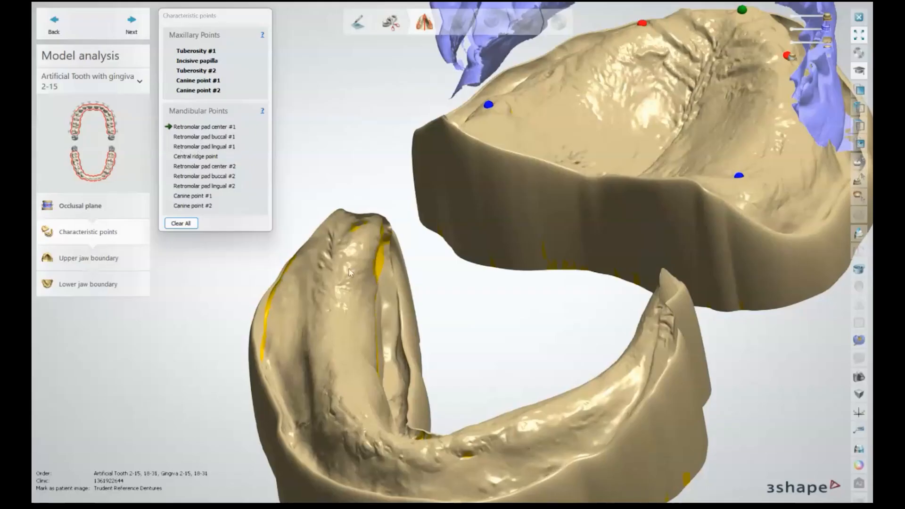
{"action": "left_click", "coordinate": [356, 244]}
{"action": "left_click", "coordinate": [325, 239]}
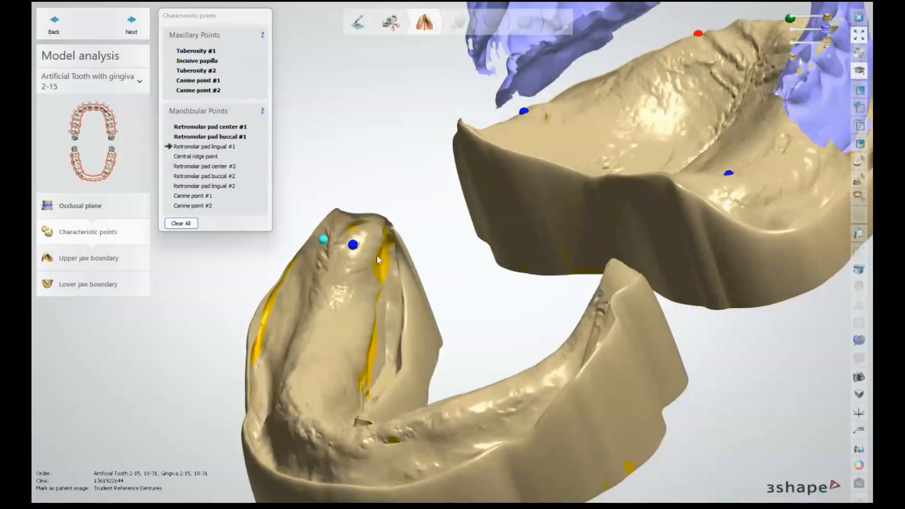
{"action": "left_click", "coordinate": [379, 256]}
{"action": "right_click_drag", "start_coordinate": [386, 270], "coordinate": [451, 348]}
{"action": "left_click", "coordinate": [437, 340]}
- Place the center, buccal and lingual points of retromolar pad #2 on the opposite end of the lower jaw
{"action": "right_click_drag", "start_coordinate": [506, 282], "coordinate": [589, 110]}
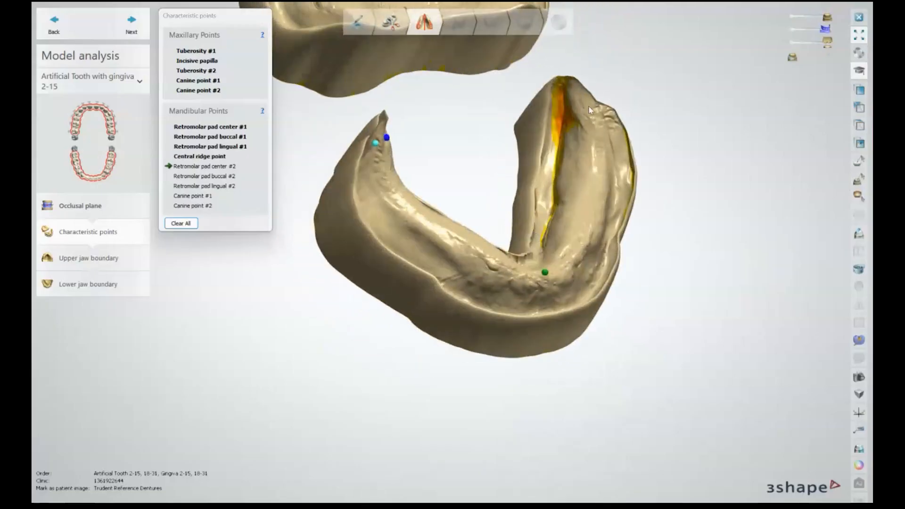
{"action": "scroll", "coordinate": [589, 110], "scroll_direction": "up", "scroll_amount": 3}
{"action": "left_click", "coordinate": [576, 121]}
{"action": "left_click", "coordinate": [614, 125]}
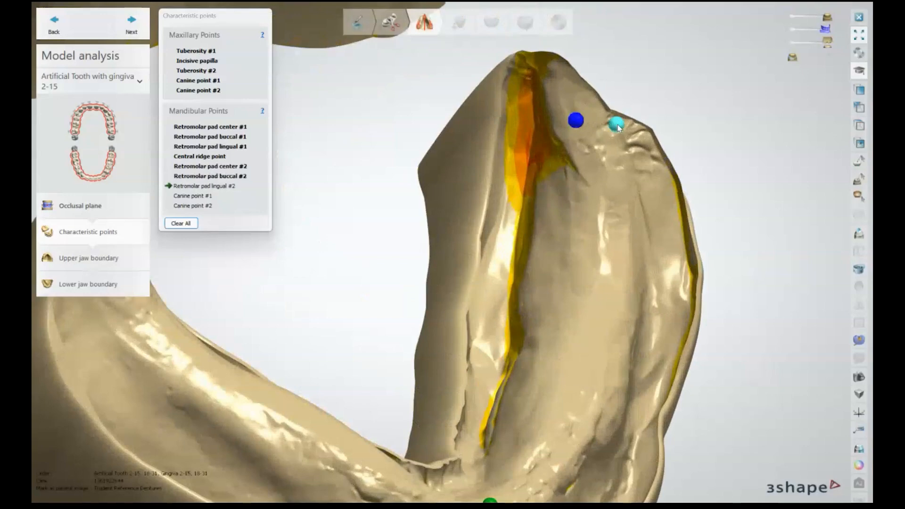
{"action": "mouse_move", "coordinate": [529, 123]}
{"action": "right_mouse_down"}
{"action": "mouse_move", "coordinate": [518, 119]}
{"action": "mouse_move", "coordinate": [531, 134]}
{"action": "mouse_move", "coordinate": [574, 128]}
{"action": "mouse_move", "coordinate": [547, 133]}
{"action": "mouse_move", "coordinate": [529, 121]}
{"action": "right_mouse_up"}
{"action": "left_click", "coordinate": [521, 114]}
- Place the mandibular Canine point #1 and Canine point #2 on the lower ridge, on either side of the central ridge point
{"action": "right_click_drag", "start_coordinate": [547, 226], "coordinate": [528, 332]}
{"action": "scroll", "coordinate": [382, 302], "scroll_direction": "down", "scroll_amount": 5}
{"action": "left_click", "coordinate": [470, 333]}
{"action": "left_click", "coordinate": [367, 335]}
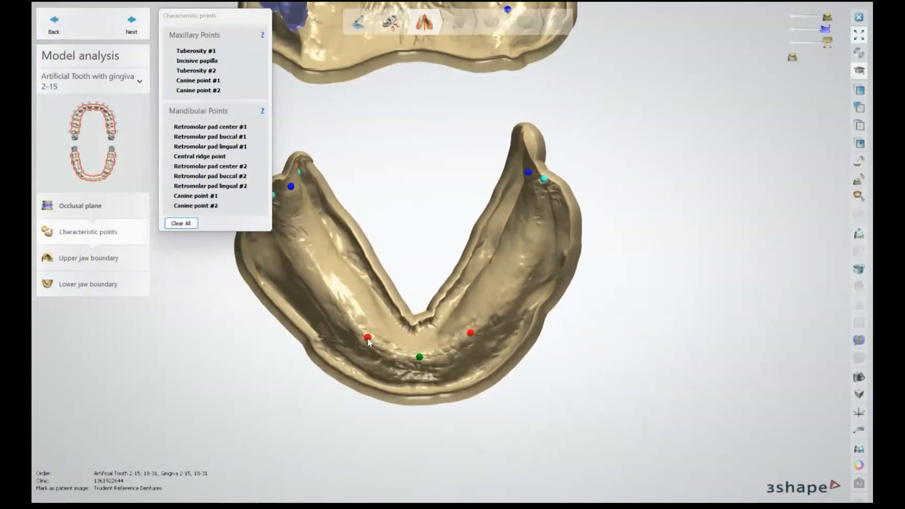
- Hide the bite scan, check the characteristic points on both jaws and continue to the upper jaw boundary
{"action": "scroll", "coordinate": [496, 286], "scroll_direction": "down", "scroll_amount": 3}
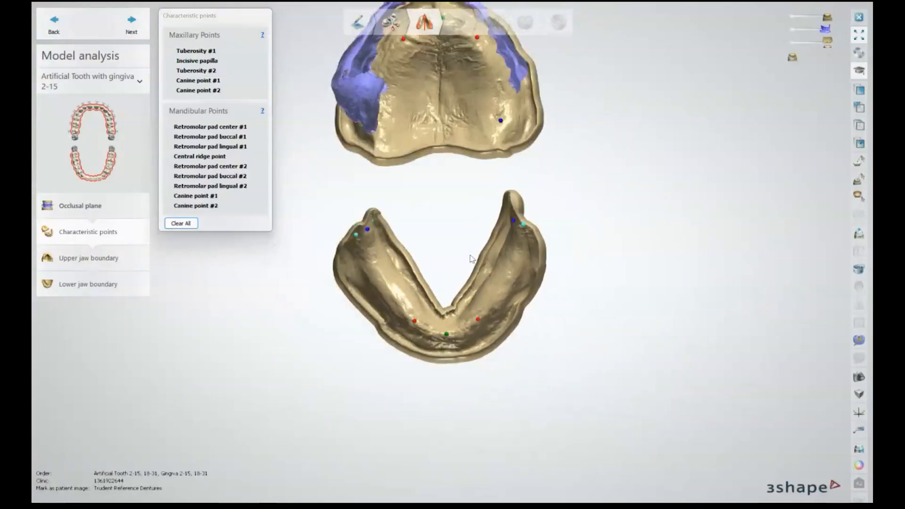
{"action": "scroll", "coordinate": [472, 259], "scroll_direction": "down", "scroll_amount": 2}
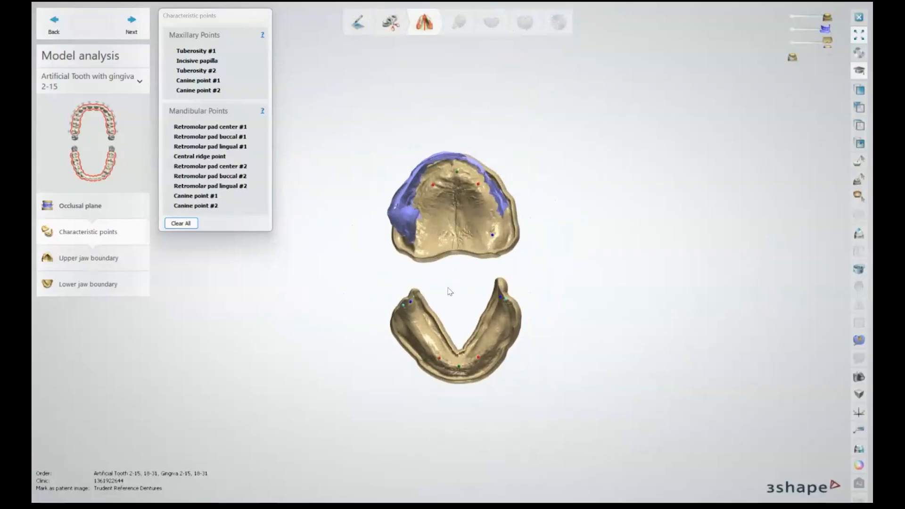
{"action": "scroll", "coordinate": [448, 283], "scroll_direction": "up", "scroll_amount": 3}
{"action": "right_click_drag", "start_coordinate": [453, 288], "coordinate": [460, 236]}
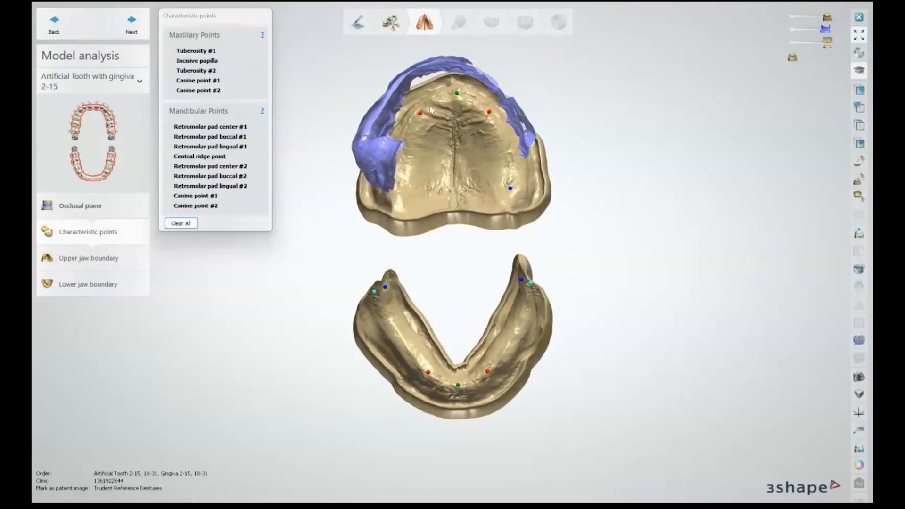
{"action": "left_click", "coordinate": [786, 32]}
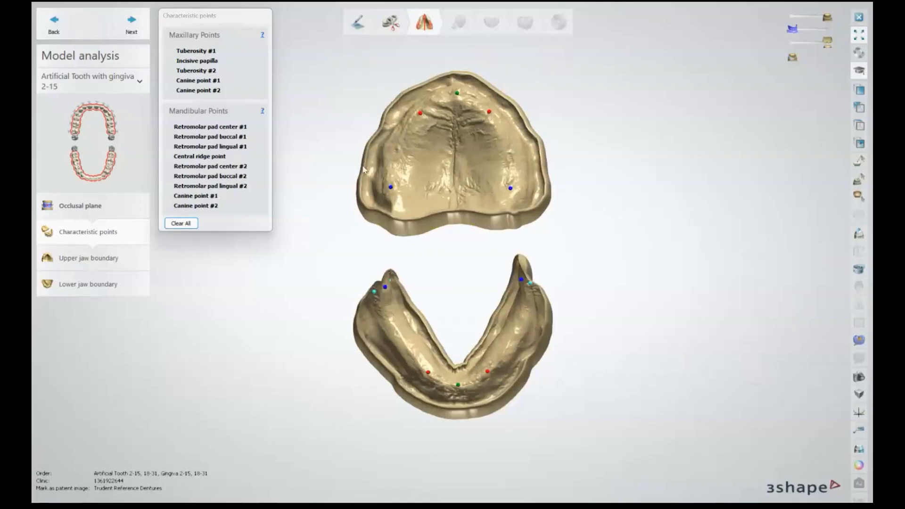
{"action": "scroll", "coordinate": [500, 187], "scroll_direction": "up", "scroll_amount": 2}
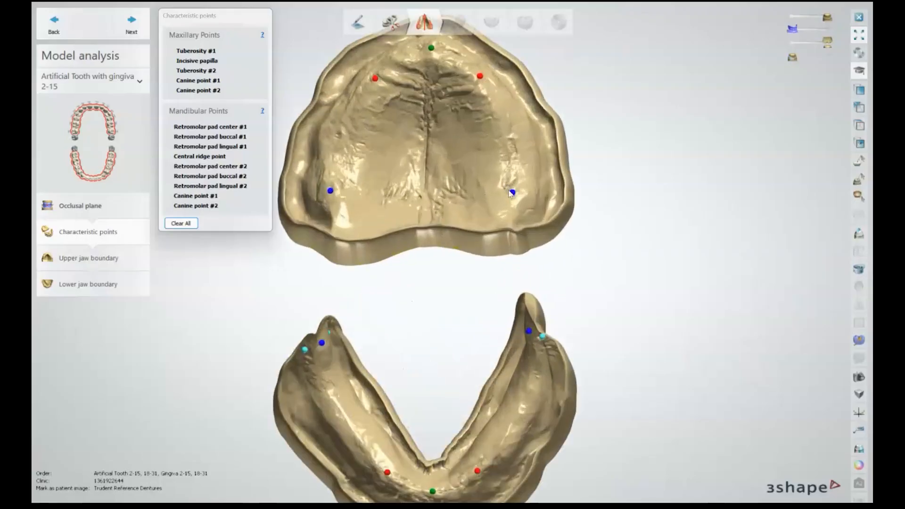
{"action": "left_click_drag", "start_coordinate": [513, 193], "coordinate": [492, 199]}
{"action": "scroll", "coordinate": [275, 278], "scroll_direction": "down", "scroll_amount": 2}
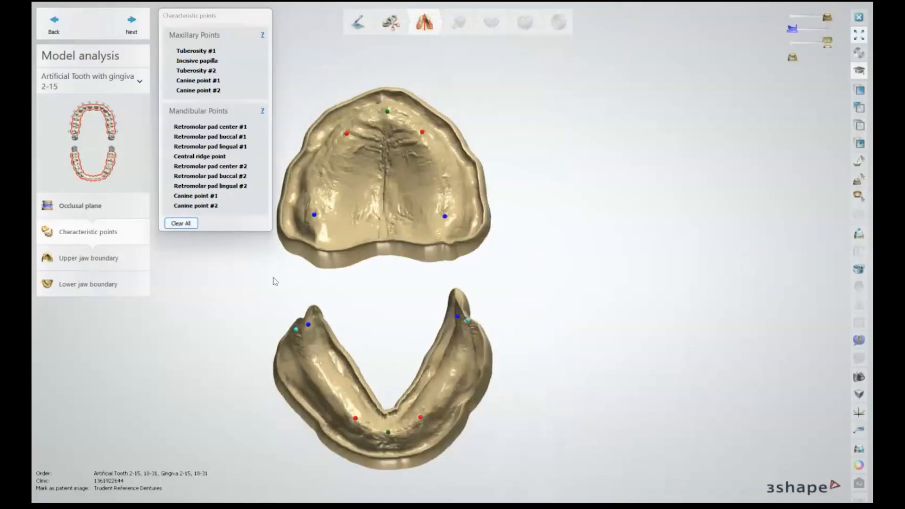
{"action": "left_click", "coordinate": [132, 21]}
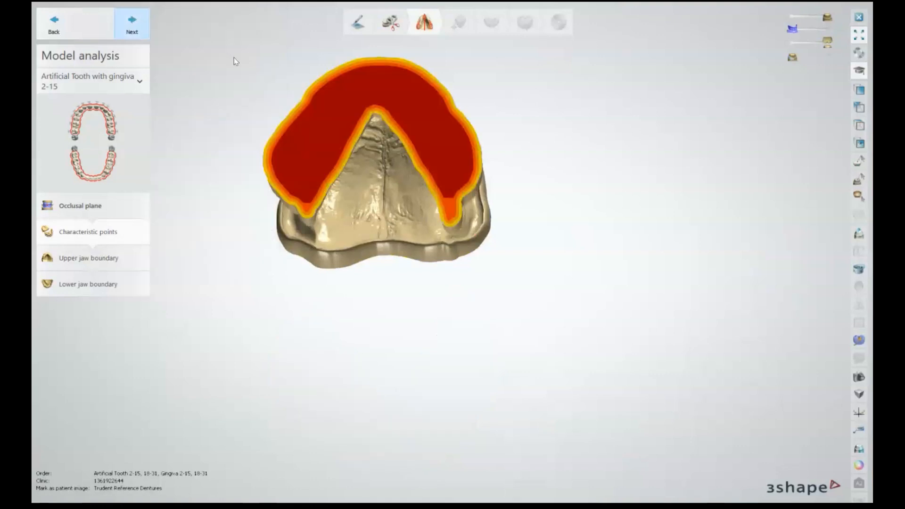
- Select the prosthesis base outline tool and examine the vestibule and undercuts along the front edge of the upper jaw
{"action": "right_click_drag", "start_coordinate": [408, 348], "coordinate": [425, 354]}
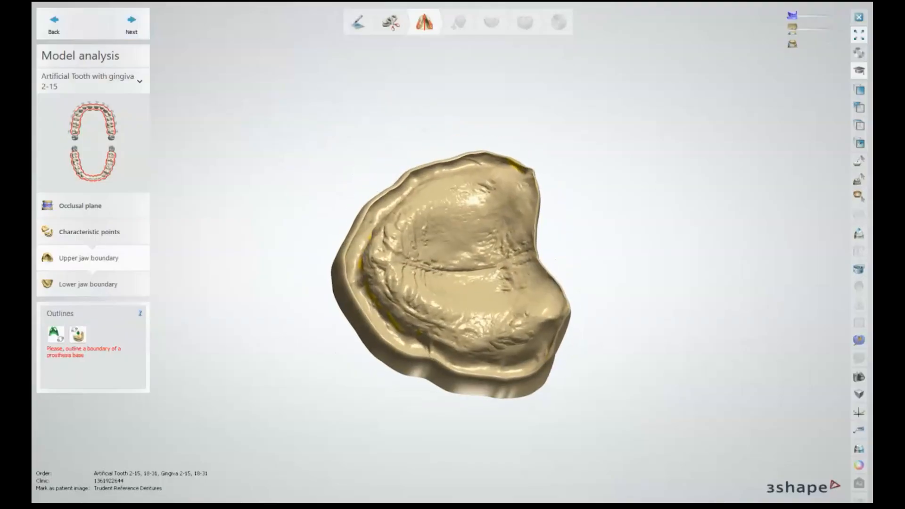
{"action": "right_click_drag", "start_coordinate": [396, 259], "coordinate": [419, 233]}
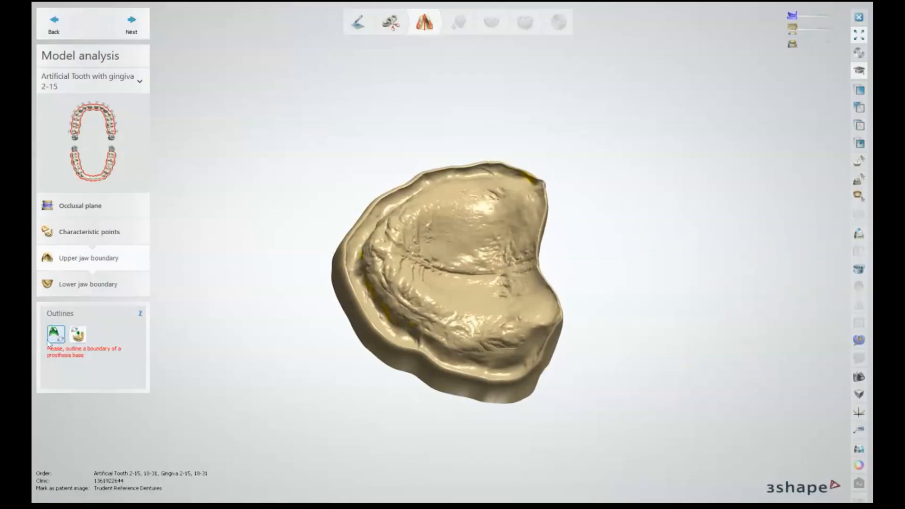
{"action": "mouse_move", "coordinate": [376, 348]}
{"action": "right_mouse_down"}
{"action": "mouse_move", "coordinate": [347, 303]}
{"action": "mouse_move", "coordinate": [402, 342]}
{"action": "mouse_move", "coordinate": [387, 350]}
{"action": "right_mouse_up"}
{"action": "scroll", "coordinate": [401, 345], "scroll_direction": "up", "scroll_amount": 5}
{"action": "middle_click_drag", "start_coordinate": [422, 325], "coordinate": [371, 265]}
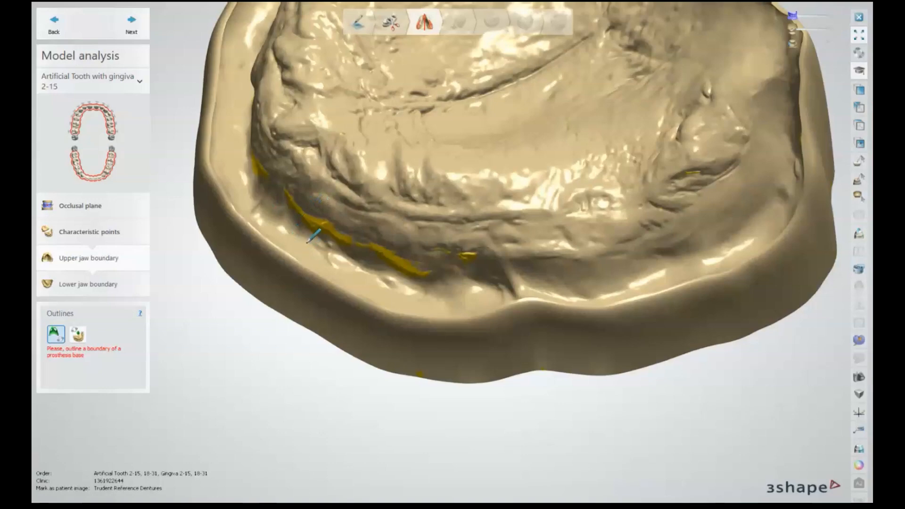
{"action": "scroll", "coordinate": [307, 243], "scroll_direction": "up", "scroll_amount": 3}
{"action": "mouse_move", "coordinate": [307, 243]}
{"action": "right_mouse_down"}
{"action": "mouse_move", "coordinate": [309, 228]}
{"action": "mouse_move", "coordinate": [312, 253]}
{"action": "right_mouse_up"}
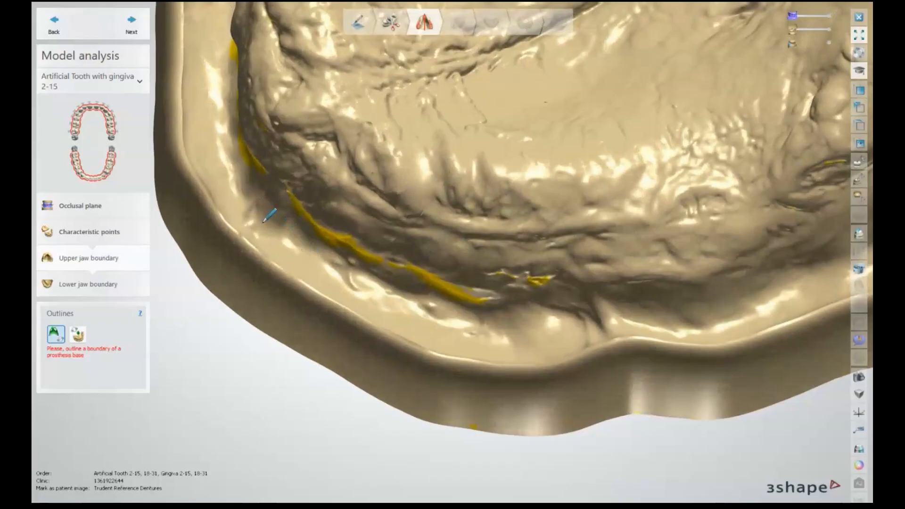
{"action": "scroll", "coordinate": [441, 306], "scroll_direction": "up", "scroll_amount": 2}
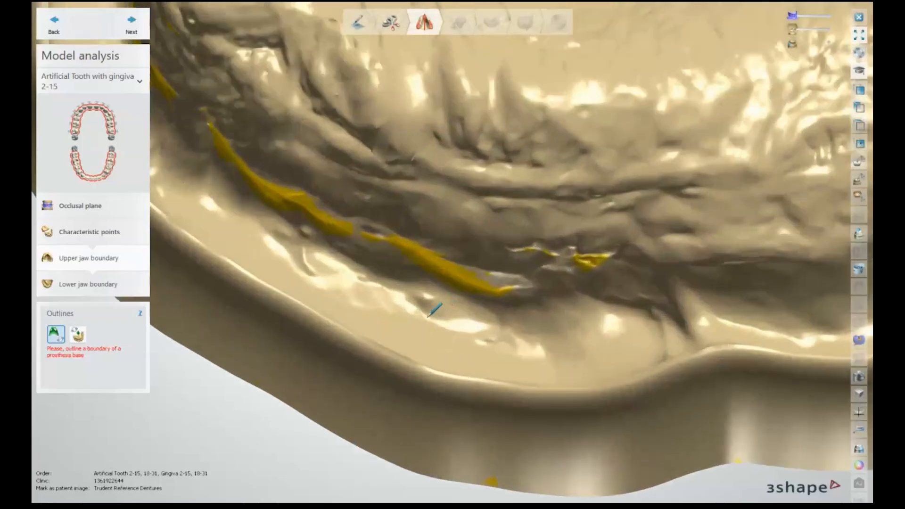
{"action": "scroll", "coordinate": [225, 185], "scroll_direction": "down", "scroll_amount": 4}
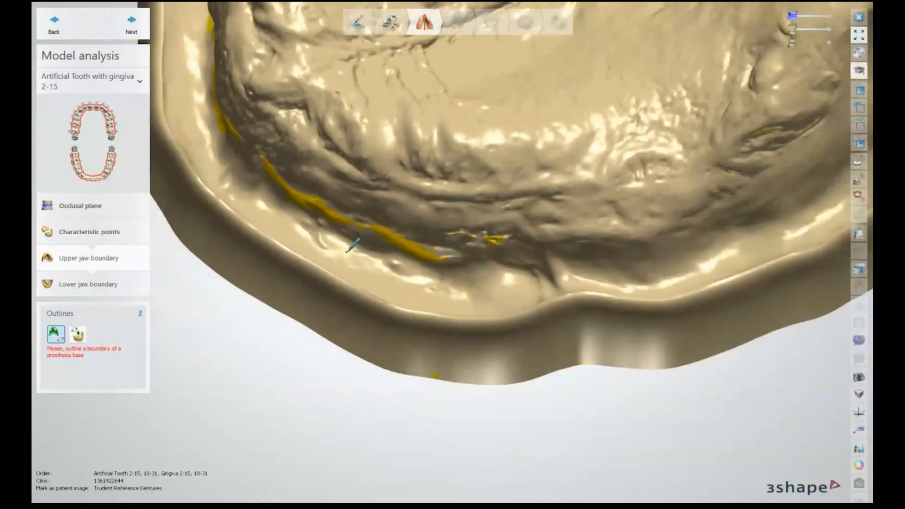
- Start the prosthesis base outline beside the labial frenum and run it along the front vestibule toward the nearer side of the upper jaw
{"action": "right_click_drag", "start_coordinate": [634, 273], "coordinate": [421, 258]}
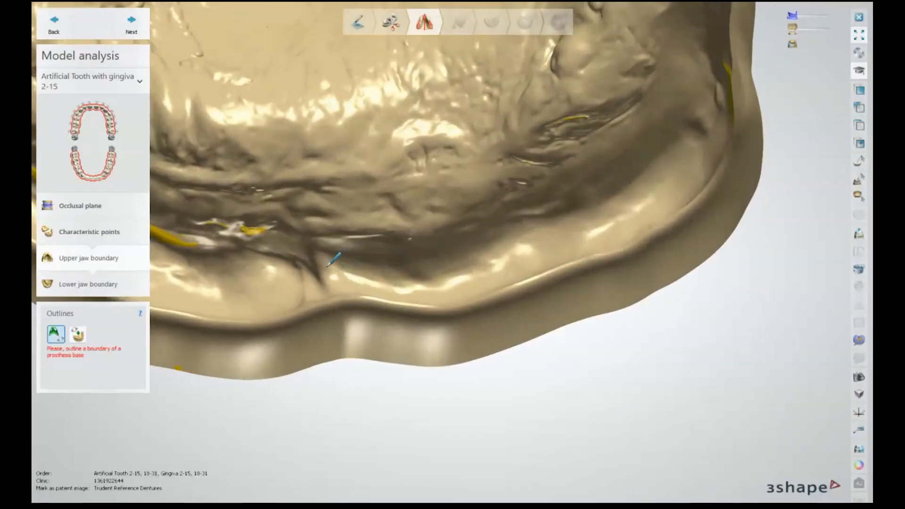
{"action": "left_click", "coordinate": [369, 282]}
{"action": "left_click", "coordinate": [428, 286]}
{"action": "left_click", "coordinate": [480, 272]}
{"action": "left_click", "coordinate": [521, 253]}
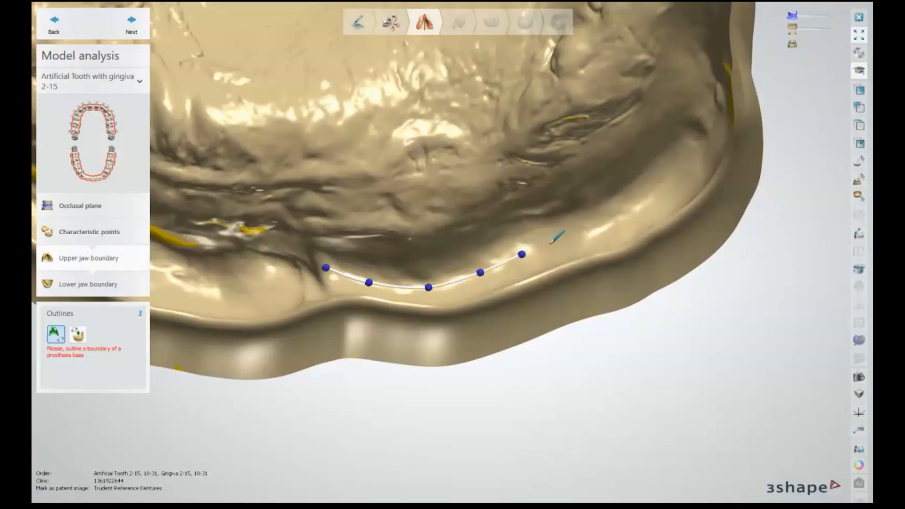
{"action": "left_click", "coordinate": [645, 200]}
{"action": "right_click_drag", "start_coordinate": [688, 154], "coordinate": [639, 193]}
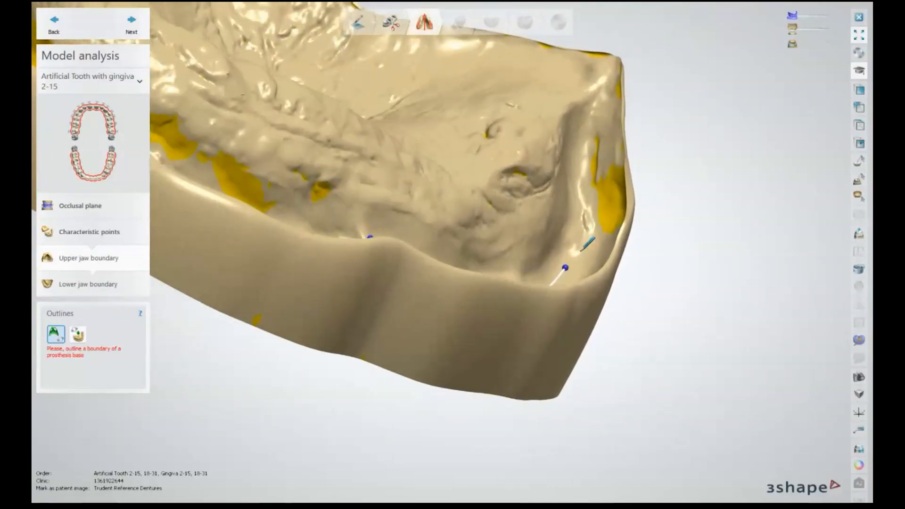
- Continue the base outline back along the side vestibule toward the rear corner of the upper jaw
{"action": "left_click", "coordinate": [592, 222]}
{"action": "right_click_drag", "start_coordinate": [592, 222], "coordinate": [584, 200]}
{"action": "left_click", "coordinate": [585, 194]}
{"action": "left_click", "coordinate": [590, 157]}
{"action": "left_click", "coordinate": [599, 123]}
- Carry the base outline across the back edge of the palate and around the opposite rear corner of the upper jaw
{"action": "right_click_drag", "start_coordinate": [599, 123], "coordinate": [407, 212]}
{"action": "left_click", "coordinate": [256, 293]}
{"action": "left_click", "coordinate": [313, 276]}
{"action": "left_click", "coordinate": [368, 247]}
{"action": "left_click", "coordinate": [411, 236]}
{"action": "left_click", "coordinate": [481, 233]}
{"action": "left_click", "coordinate": [530, 243]}
{"action": "left_click", "coordinate": [601, 260]}
{"action": "left_click", "coordinate": [517, 287]}
{"action": "left_click", "coordinate": [535, 261]}
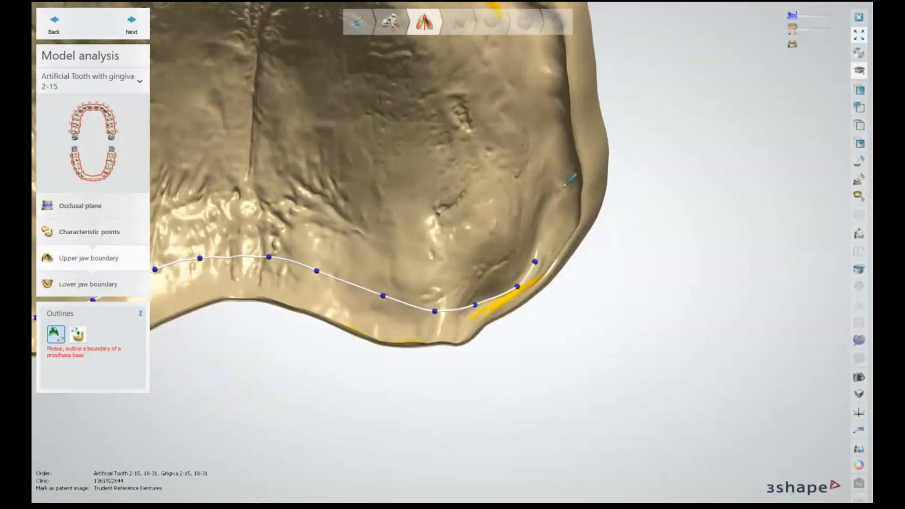
- Extend the base outline forward from the rear corner along the vestibule on the second side of the upper jaw
{"action": "right_click_drag", "start_coordinate": [573, 176], "coordinate": [377, 226]}
{"action": "left_click", "coordinate": [306, 240]}
{"action": "left_click", "coordinate": [360, 274]}
{"action": "left_click", "coordinate": [415, 288]}
{"action": "left_click", "coordinate": [471, 296]}
{"action": "left_click", "coordinate": [515, 298]}
{"action": "left_click", "coordinate": [560, 259]}
{"action": "left_click", "coordinate": [608, 245]}
{"action": "left_click", "coordinate": [657, 224]}
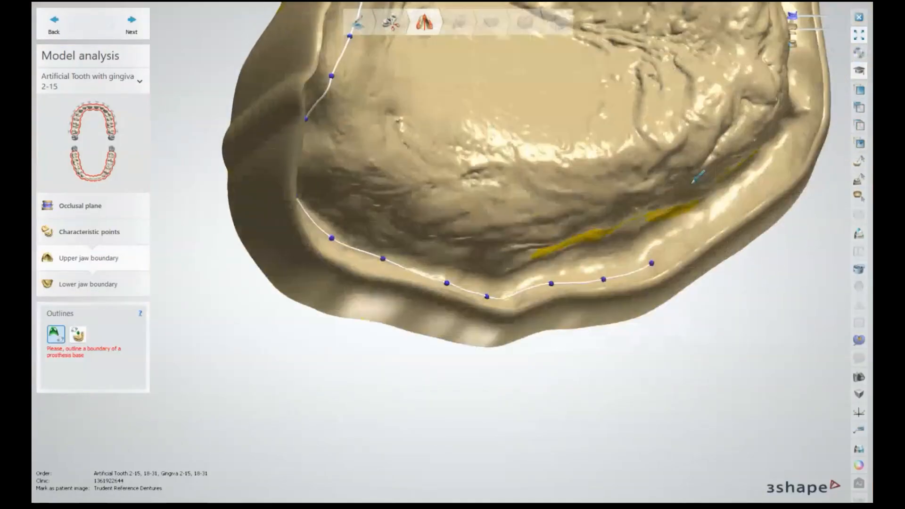
- Trace the base outline along the remaining side vestibule toward the front of the upper jaw
{"action": "right_click_drag", "start_coordinate": [697, 182], "coordinate": [585, 198]}
{"action": "left_click", "coordinate": [584, 253]}
{"action": "left_click", "coordinate": [652, 234]}
{"action": "left_click", "coordinate": [595, 276]}
{"action": "left_click", "coordinate": [641, 252]}
{"action": "left_click", "coordinate": [685, 222]}
{"action": "left_click", "coordinate": [723, 190]}
{"action": "left_click", "coordinate": [753, 147]}
- Notch the base outline inward at the labial frenum and close it on its starting point
{"action": "right_click_drag", "start_coordinate": [760, 132], "coordinate": [693, 142]}
{"action": "left_click", "coordinate": [683, 150]}
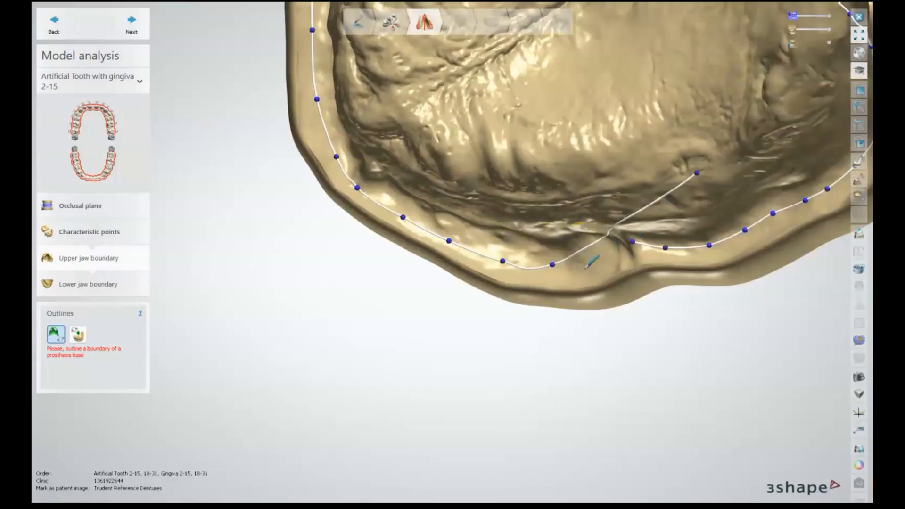
{"action": "left_click", "coordinate": [662, 216]}
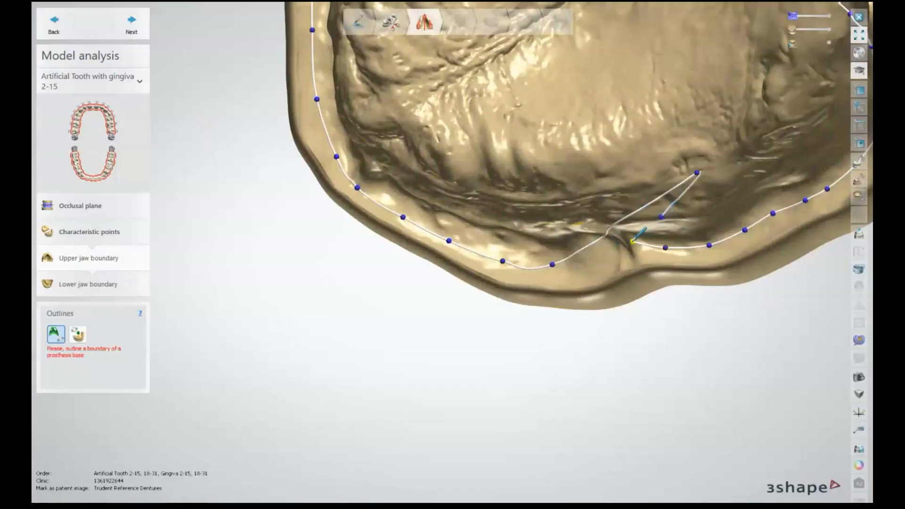
{"action": "left_click", "coordinate": [632, 241]}
- Pull the outline outward beside the frenum notch, then smooth that stretch with Fast edit line
{"action": "right_click_drag", "start_coordinate": [620, 263], "coordinate": [622, 228]}
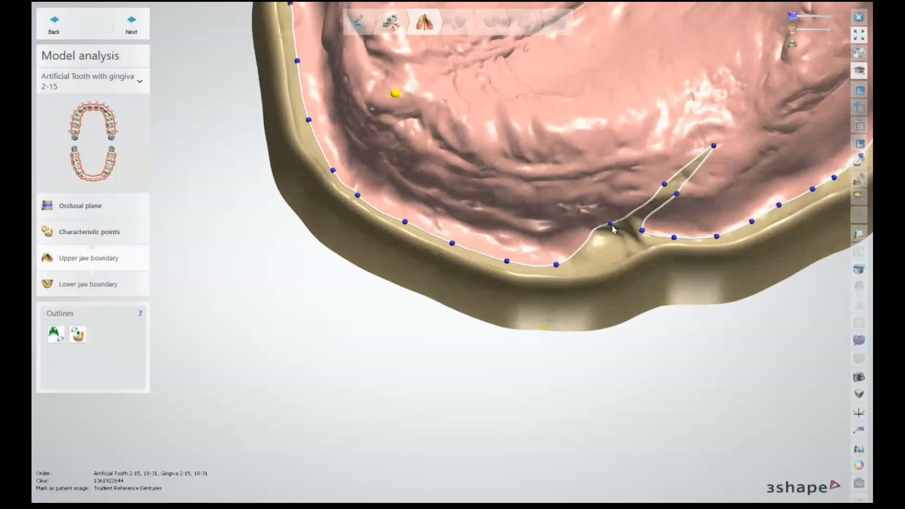
{"action": "left_click_drag", "start_coordinate": [610, 223], "coordinate": [587, 262]}
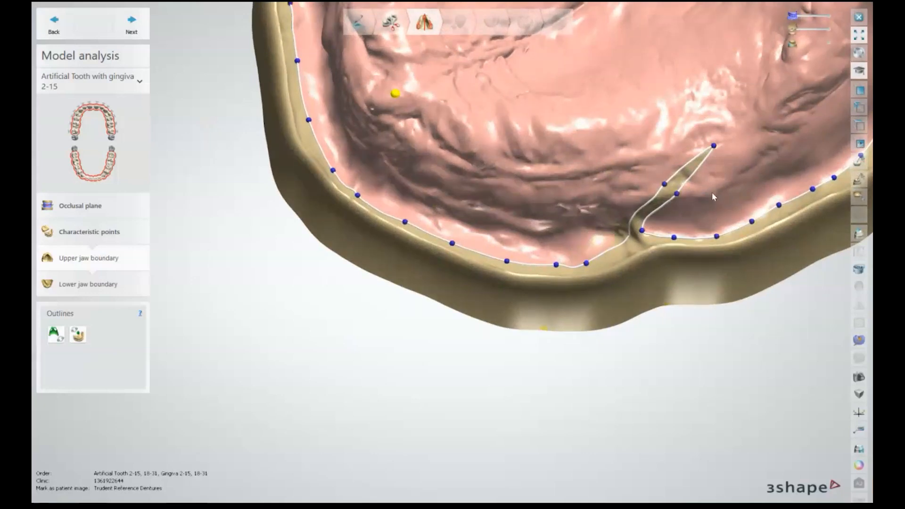
{"action": "right_click", "coordinate": [587, 266]}
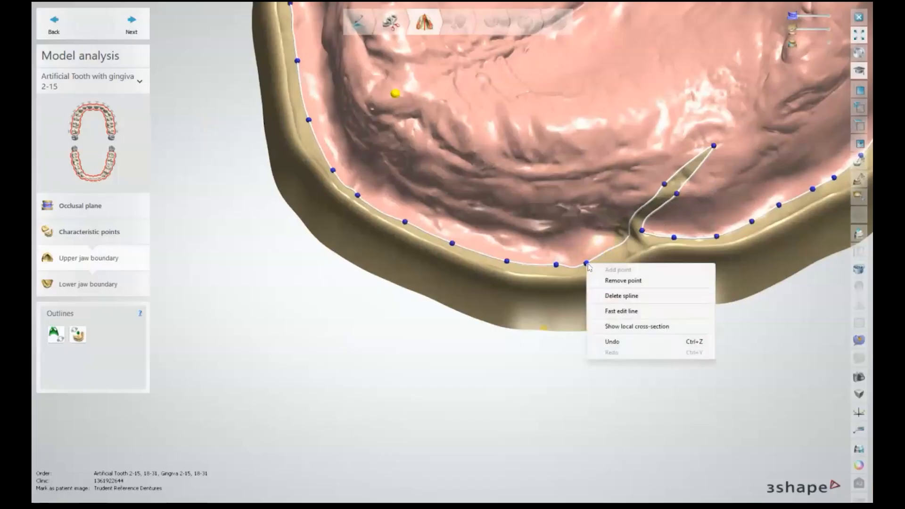
{"action": "left_click", "coordinate": [621, 311]}
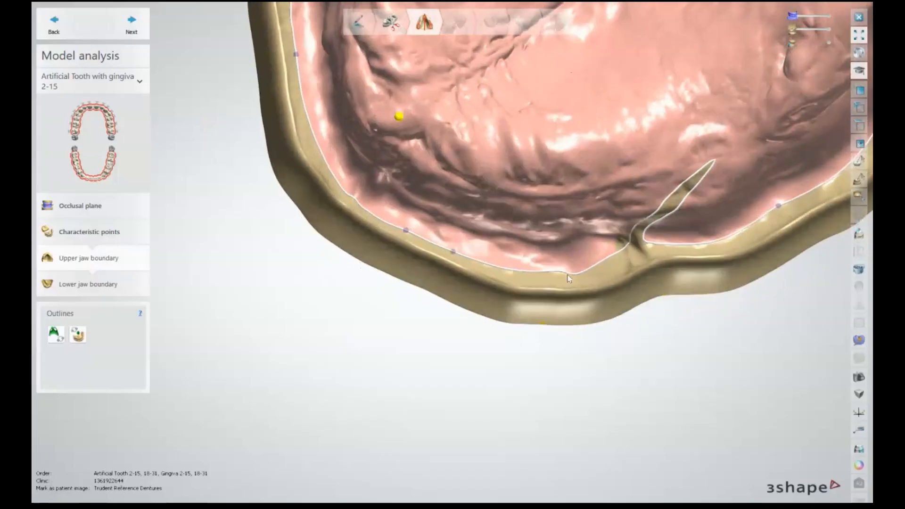
{"action": "left_click_drag", "start_coordinate": [555, 276], "coordinate": [592, 269]}
{"action": "left_click", "coordinate": [672, 245]}
- Turn off Fast edit line and show the local cross-section for the upper jaw outline points
{"action": "right_click_drag", "start_coordinate": [658, 263], "coordinate": [529, 241]}
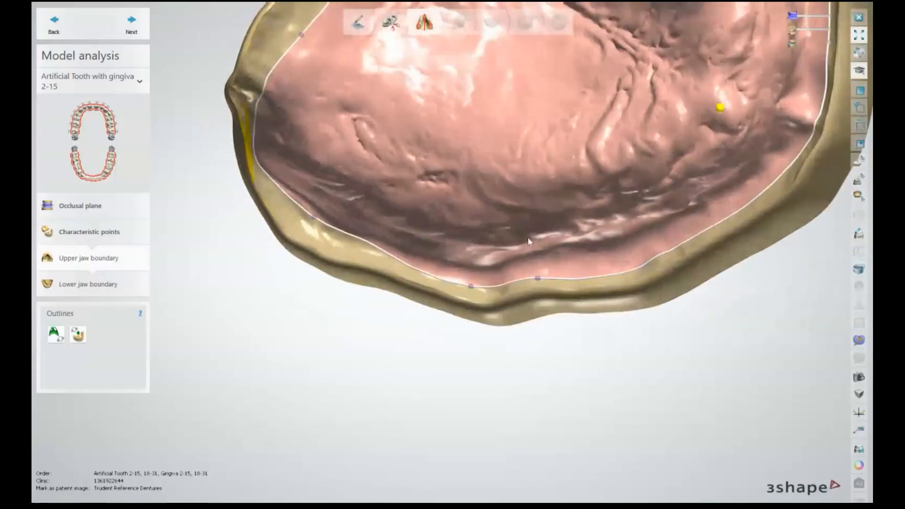
{"action": "right_click", "coordinate": [381, 254]}
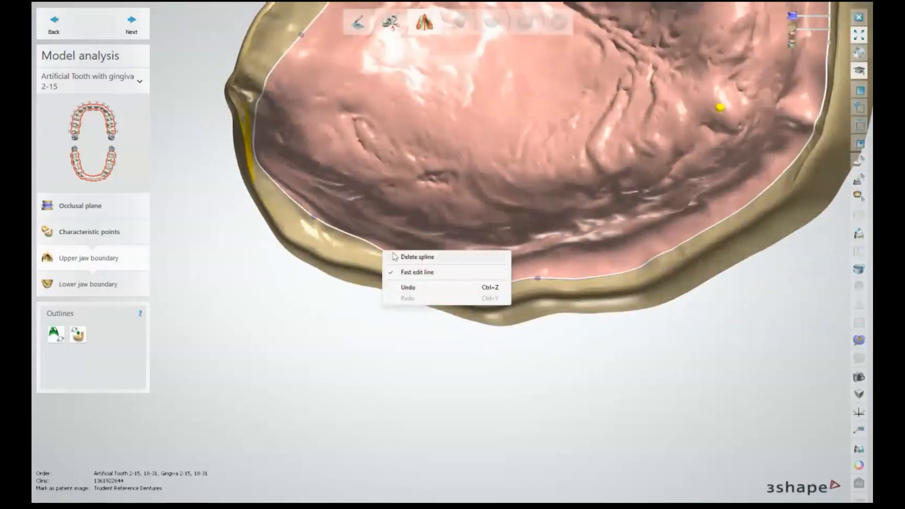
{"action": "left_click", "coordinate": [418, 273]}
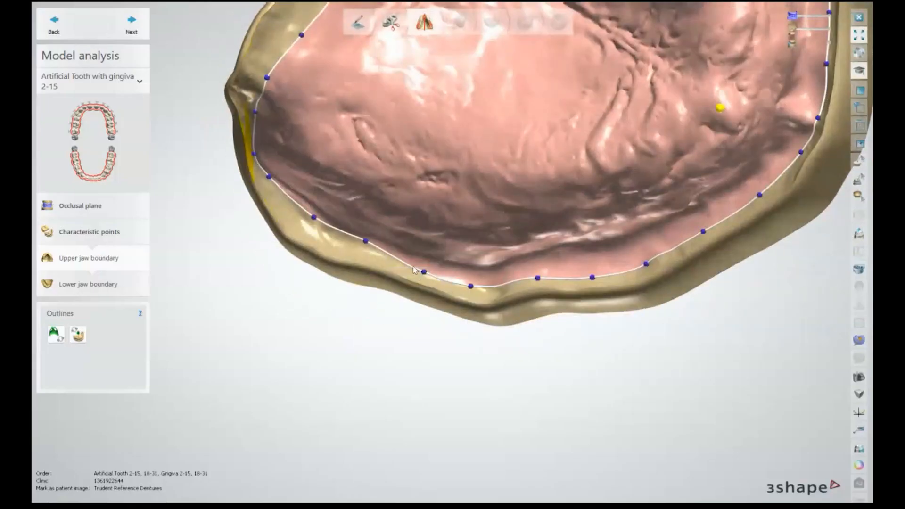
{"action": "right_click", "coordinate": [414, 270]}
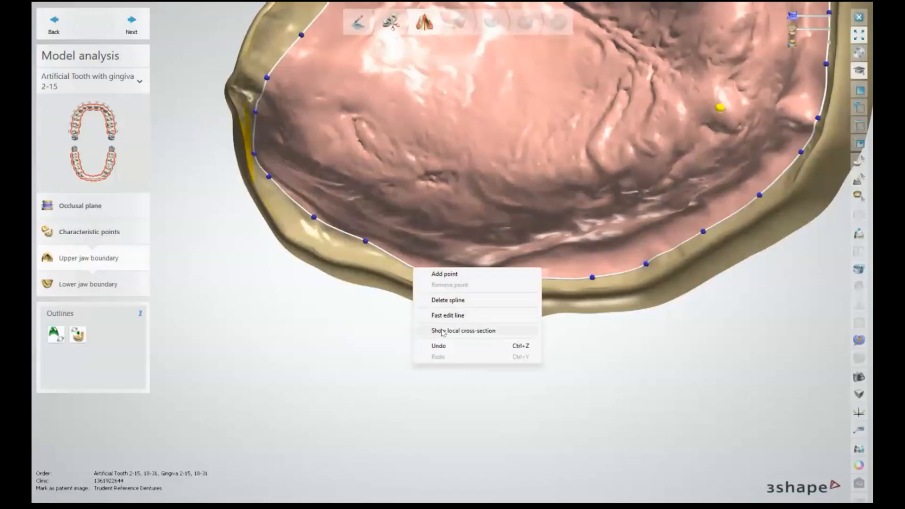
{"action": "left_click", "coordinate": [482, 331]}
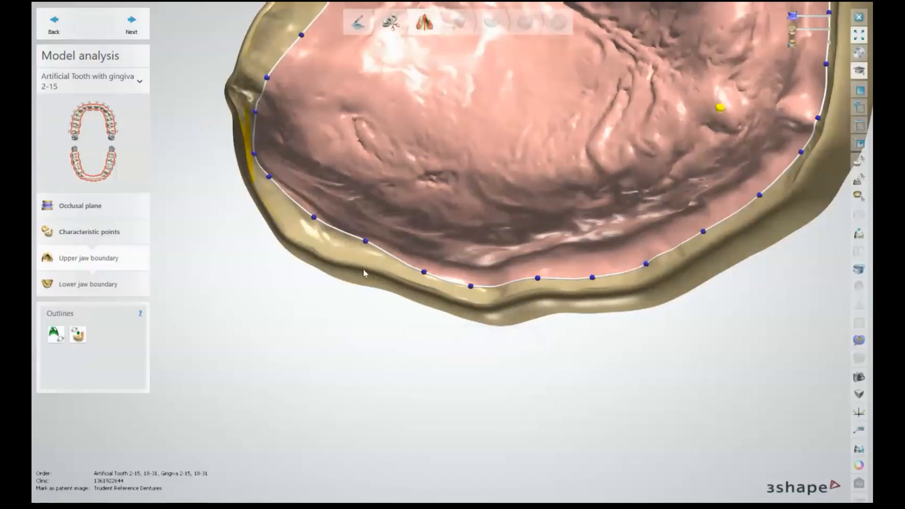
- Fine-tune the outline points along the side vestibule, using the local cross-section to seat them in its depth
{"action": "scroll", "coordinate": [397, 240], "scroll_direction": "up", "scroll_amount": 3}
{"action": "left_click", "coordinate": [386, 230]}
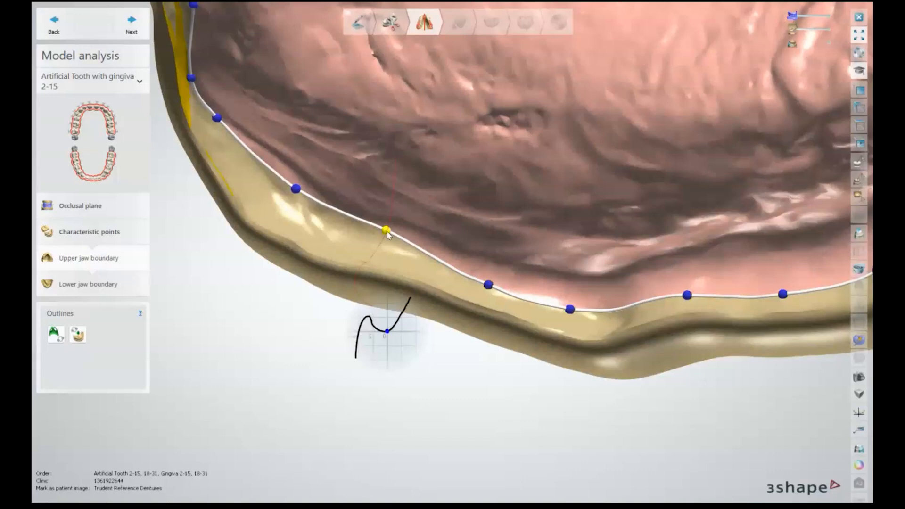
{"action": "mouse_move", "coordinate": [386, 234]}
{"action": "left_mouse_down"}
{"action": "mouse_move", "coordinate": [371, 255]}
{"action": "mouse_move", "coordinate": [378, 233]}
{"action": "mouse_move", "coordinate": [376, 243]}
{"action": "left_mouse_up"}
{"action": "mouse_move", "coordinate": [295, 189]}
{"action": "left_mouse_down"}
{"action": "mouse_move", "coordinate": [290, 213]}
{"action": "mouse_move", "coordinate": [297, 197]}
{"action": "left_mouse_up"}
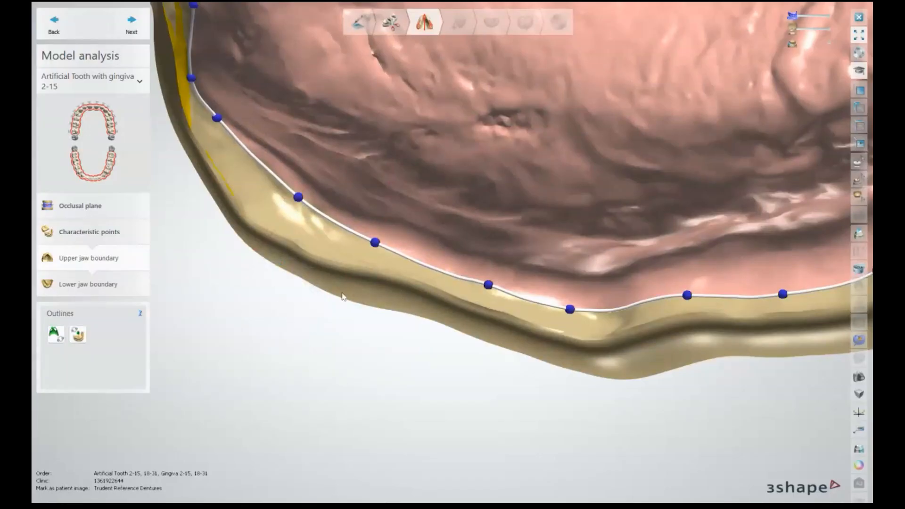
{"action": "left_click_drag", "start_coordinate": [489, 285], "coordinate": [495, 285]}
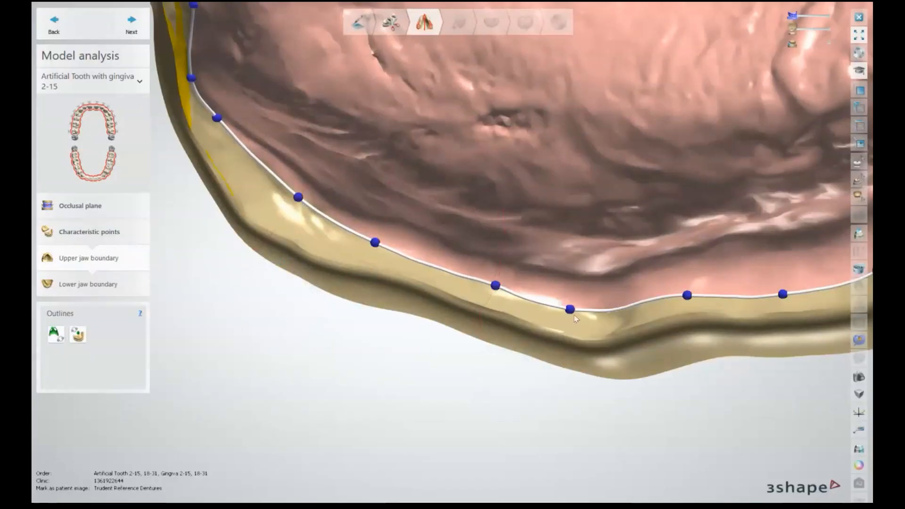
{"action": "left_click_drag", "start_coordinate": [569, 309], "coordinate": [567, 305]}
- Shift the outline points along the next stretch of the upper jaw border slightly inward
{"action": "right_click_drag", "start_coordinate": [568, 306], "coordinate": [462, 323]}
{"action": "left_click_drag", "start_coordinate": [398, 345], "coordinate": [401, 334]}
{"action": "left_click_drag", "start_coordinate": [312, 321], "coordinate": [319, 299]}
{"action": "left_click_drag", "start_coordinate": [220, 269], "coordinate": [234, 253]}
{"action": "right_click_drag", "start_coordinate": [219, 262], "coordinate": [328, 295]}
{"action": "left_click_drag", "start_coordinate": [290, 270], "coordinate": [303, 256]}
{"action": "left_click_drag", "start_coordinate": [232, 210], "coordinate": [242, 207]}
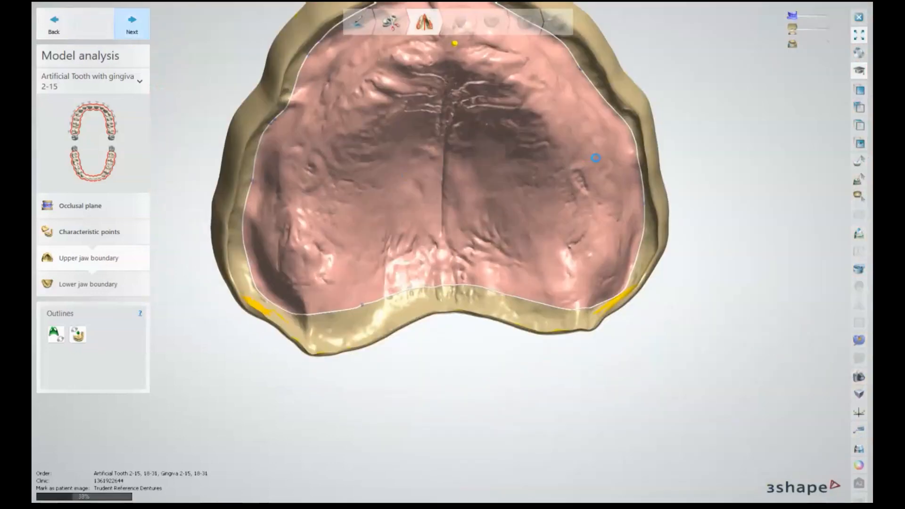
- Accept the upper and lower jaw boundaries and continue to Surveying and Blocking out
{"action": "left_click", "coordinate": [131, 24]}
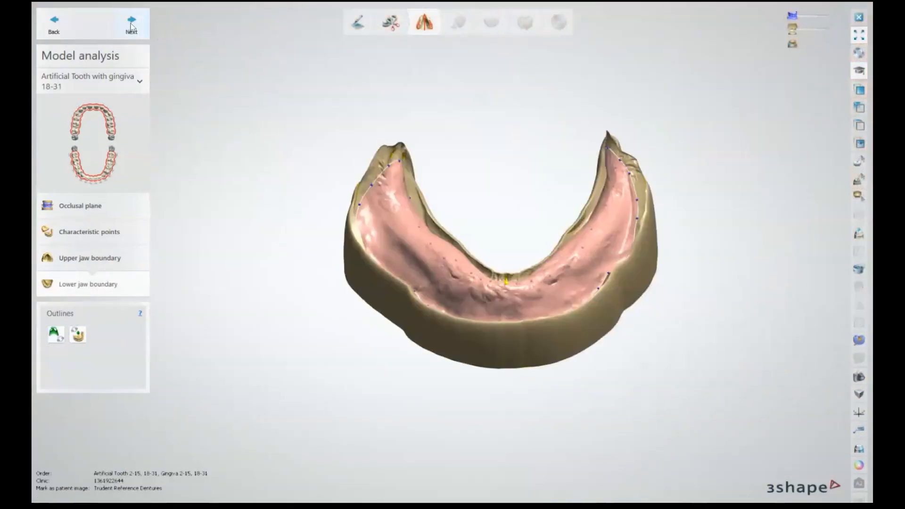
{"action": "left_click", "coordinate": [132, 24]}
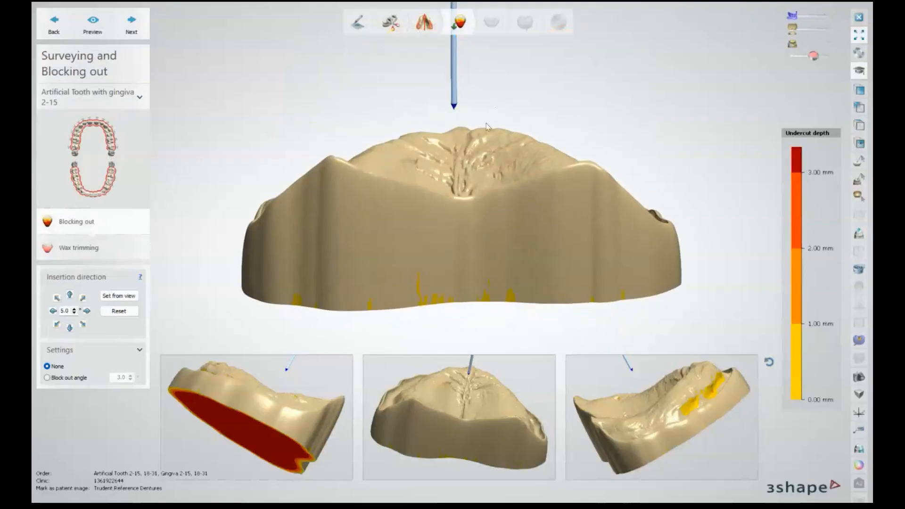
- Orient the upper jaw to view its front and rear undercuts, then set the insertion direction from that view
{"action": "right_click_drag", "start_coordinate": [514, 101], "coordinate": [511, 181]}
{"action": "scroll", "coordinate": [432, 149], "scroll_direction": "down", "scroll_amount": 3}
{"action": "right_click_drag", "start_coordinate": [431, 148], "coordinate": [403, 188]}
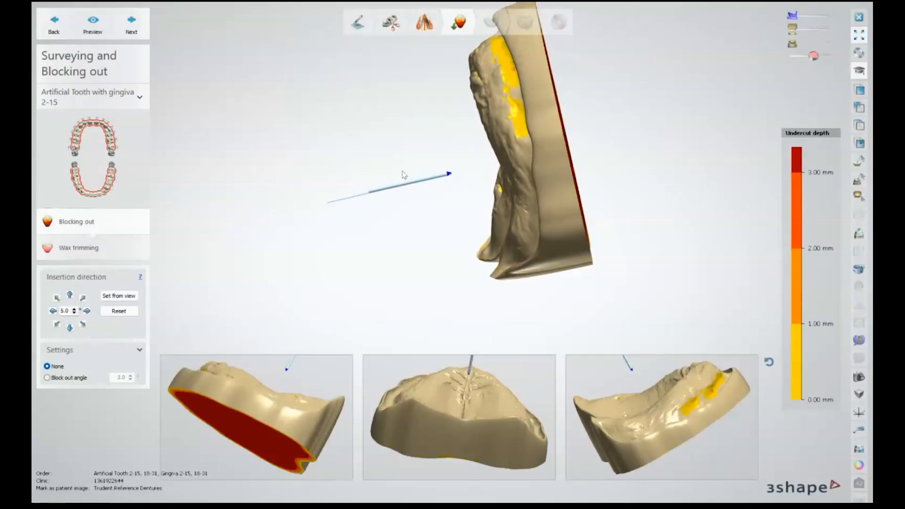
{"action": "mouse_move", "coordinate": [397, 248]}
{"action": "right_mouse_down"}
{"action": "mouse_move", "coordinate": [390, 245]}
{"action": "mouse_move", "coordinate": [473, 229]}
{"action": "mouse_move", "coordinate": [398, 213]}
{"action": "mouse_move", "coordinate": [400, 233]}
{"action": "mouse_move", "coordinate": [375, 162]}
{"action": "mouse_move", "coordinate": [369, 105]}
{"action": "right_mouse_up"}
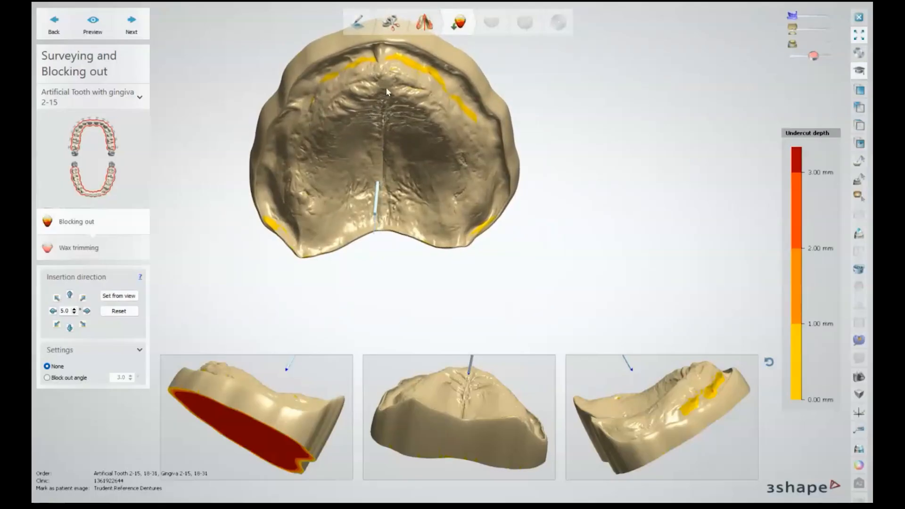
{"action": "right_click_drag", "start_coordinate": [398, 97], "coordinate": [398, 101]}
{"action": "middle_click_drag", "start_coordinate": [398, 101], "coordinate": [422, 171]}
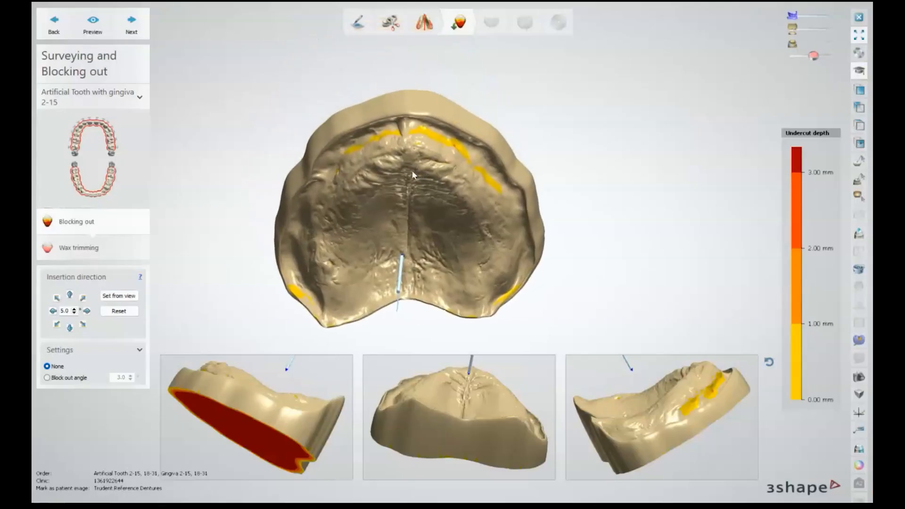
{"action": "scroll", "coordinate": [400, 160], "scroll_direction": "up", "scroll_amount": 2}
{"action": "scroll", "coordinate": [399, 159], "scroll_direction": "up", "scroll_amount": 2}
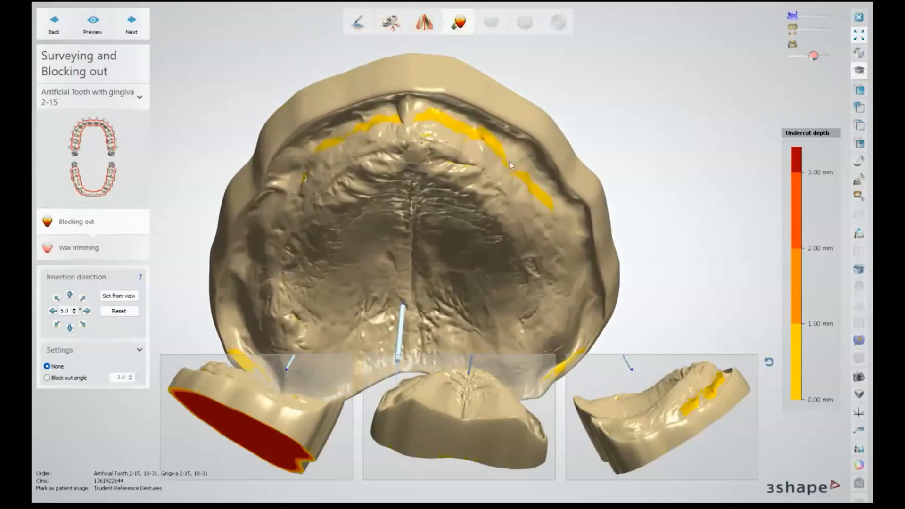
{"action": "scroll", "coordinate": [275, 250], "scroll_direction": "up", "scroll_amount": 2}
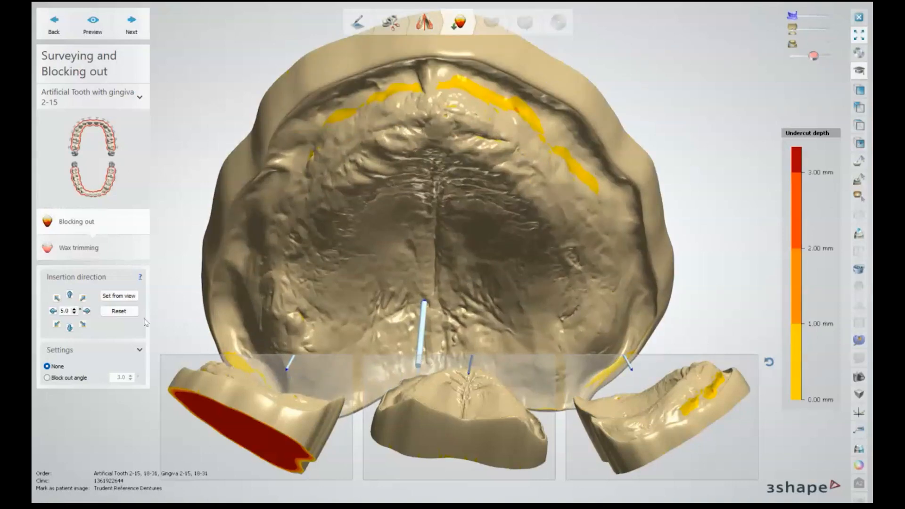
{"action": "left_click", "coordinate": [118, 295]}
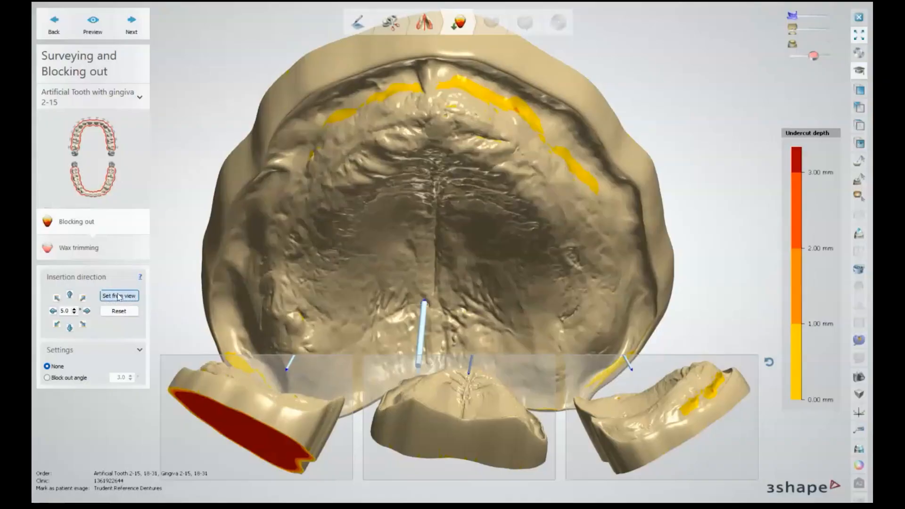
- Check the upper jaw undercuts from several angles, keep blocking out at None and continue to wax trimming
{"action": "right_click_drag", "start_coordinate": [425, 240], "coordinate": [526, 169]}
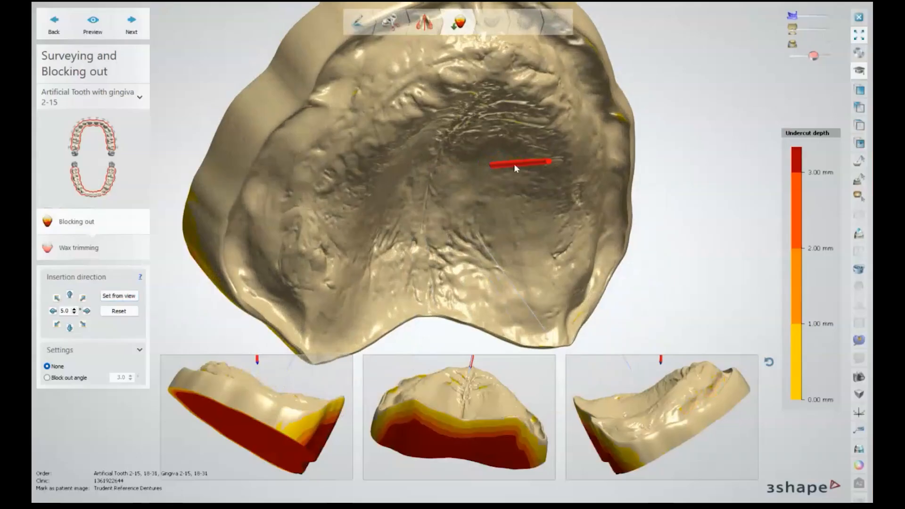
{"action": "right_click_drag", "start_coordinate": [524, 126], "coordinate": [517, 206]}
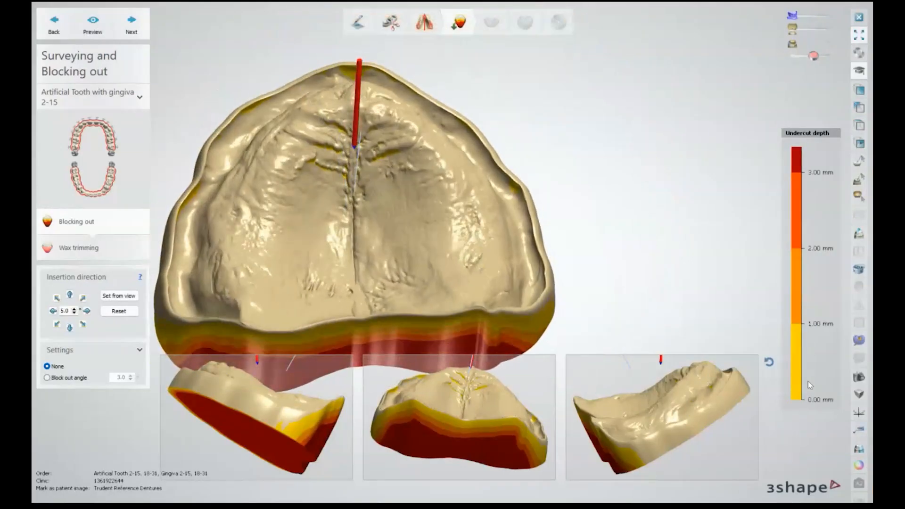
{"action": "right_click_drag", "start_coordinate": [371, 178], "coordinate": [370, 207]}
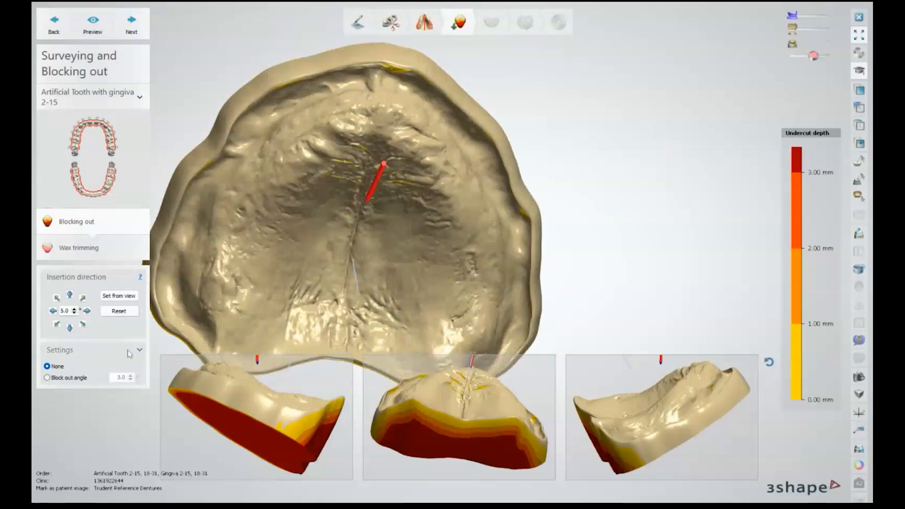
{"action": "scroll", "coordinate": [314, 206], "scroll_direction": "down", "scroll_amount": 5}
{"action": "middle_click_drag", "start_coordinate": [341, 192], "coordinate": [428, 164]}
{"action": "mouse_move", "coordinate": [428, 164]}
{"action": "right_mouse_down"}
{"action": "mouse_move", "coordinate": [451, 149]}
{"action": "mouse_move", "coordinate": [437, 158]}
{"action": "right_mouse_up"}
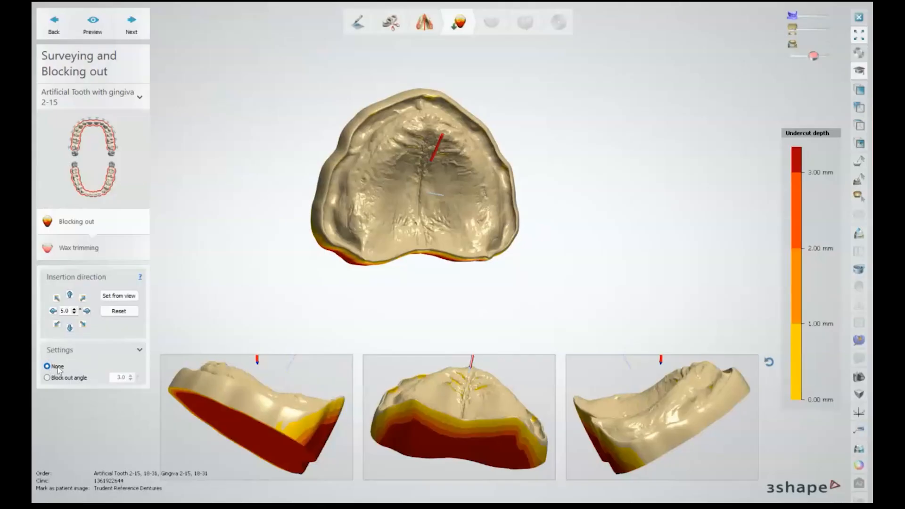
{"action": "left_click", "coordinate": [134, 23]}
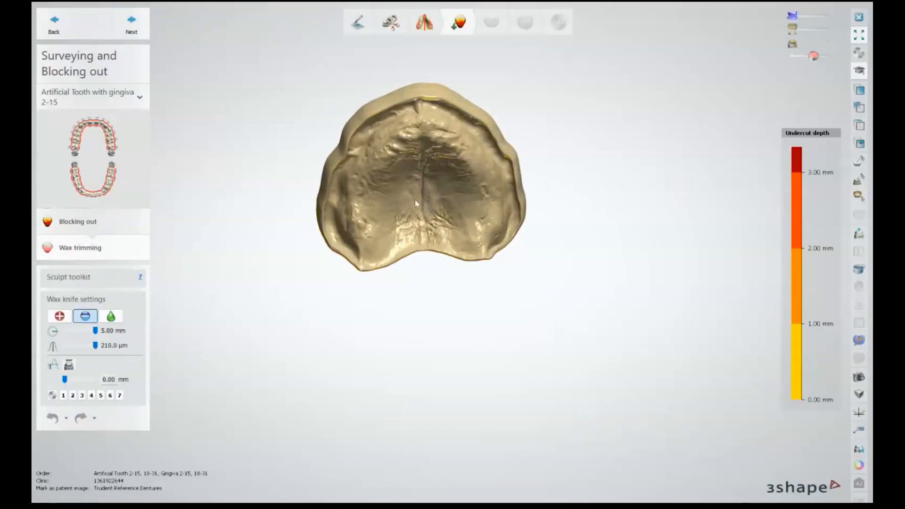
- Inspect the upper jaw surface without wax trimming it and continue to the lower jaw's blocking out
{"action": "scroll", "coordinate": [424, 174], "scroll_direction": "up", "scroll_amount": 3}
{"action": "right_click_drag", "start_coordinate": [420, 165], "coordinate": [223, 38]}
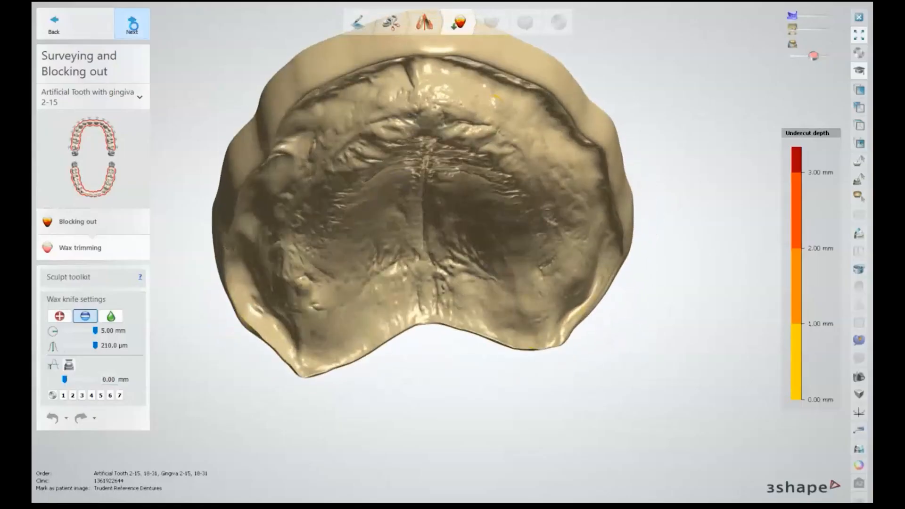
{"action": "left_click", "coordinate": [133, 24]}
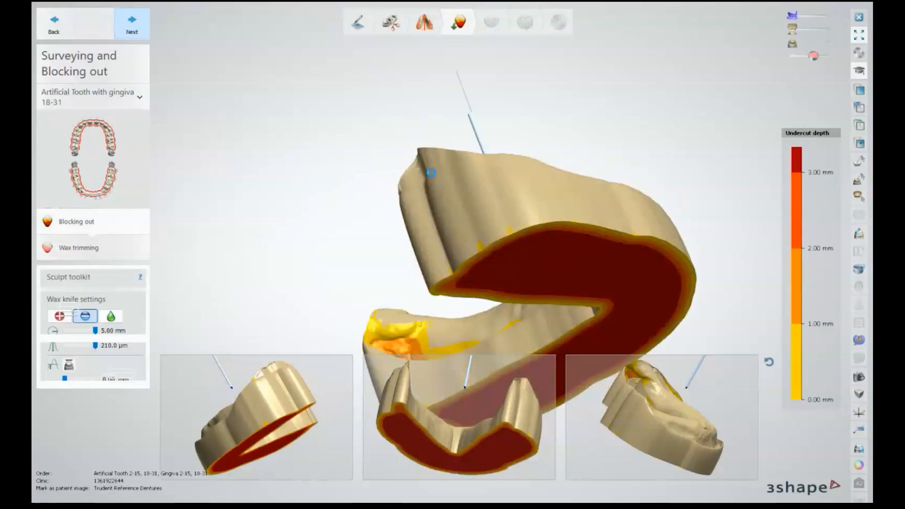
- Examine the lower jaw's undercut areas up close on both sides and from above along the insertion direction
{"action": "right_click_drag", "start_coordinate": [600, 126], "coordinate": [519, 132]}
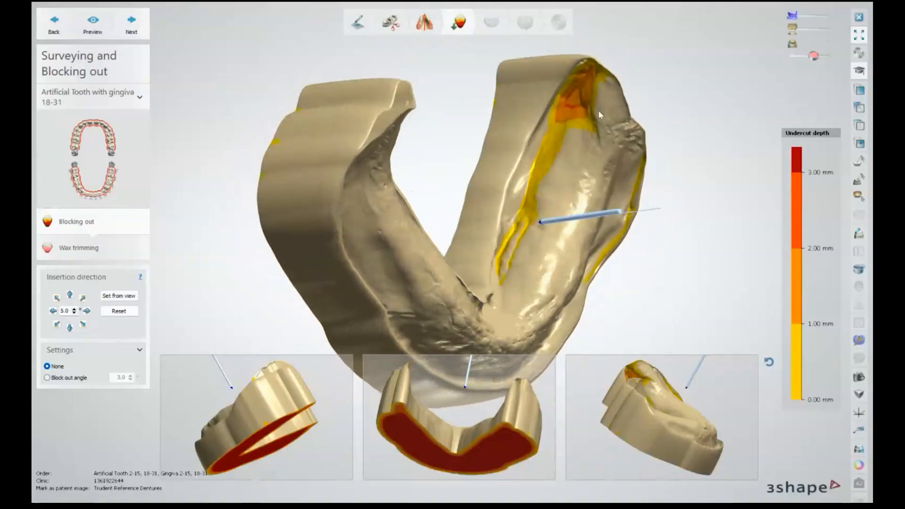
{"action": "scroll", "coordinate": [598, 110], "scroll_direction": "up", "scroll_amount": 5}
{"action": "right_click_drag", "start_coordinate": [533, 63], "coordinate": [224, 130]}
{"action": "right_click_drag", "start_coordinate": [531, 154], "coordinate": [524, 69]}
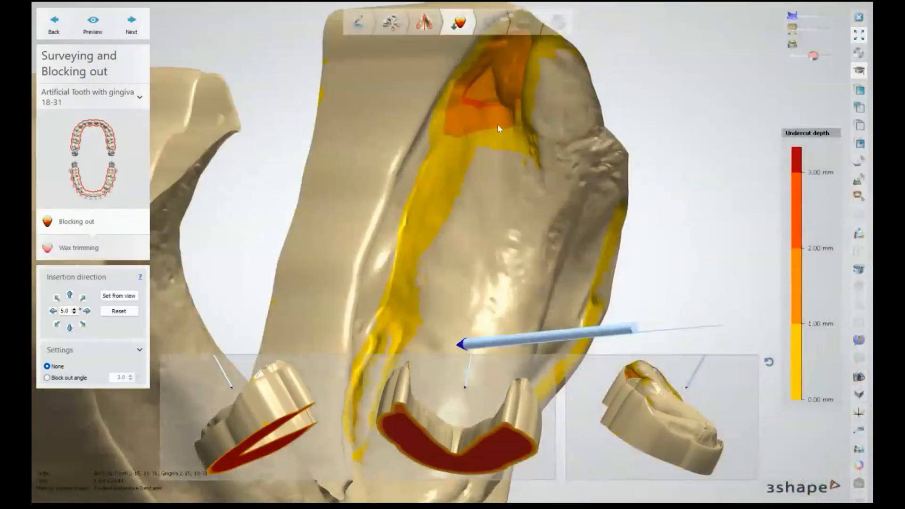
{"action": "right_click_drag", "start_coordinate": [528, 125], "coordinate": [399, 161]}
{"action": "scroll", "coordinate": [400, 158], "scroll_direction": "down", "scroll_amount": 3}
{"action": "middle_click_drag", "start_coordinate": [400, 159], "coordinate": [484, 120]}
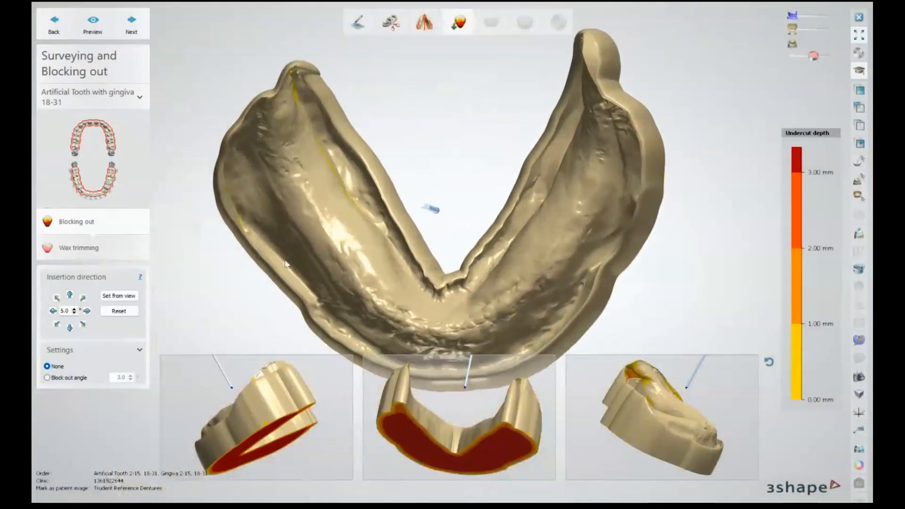
- Block out the lower jaw with a block out angle of 0.0°, check its undercuts, and continue to wax trimming
{"action": "left_click", "coordinate": [47, 377]}
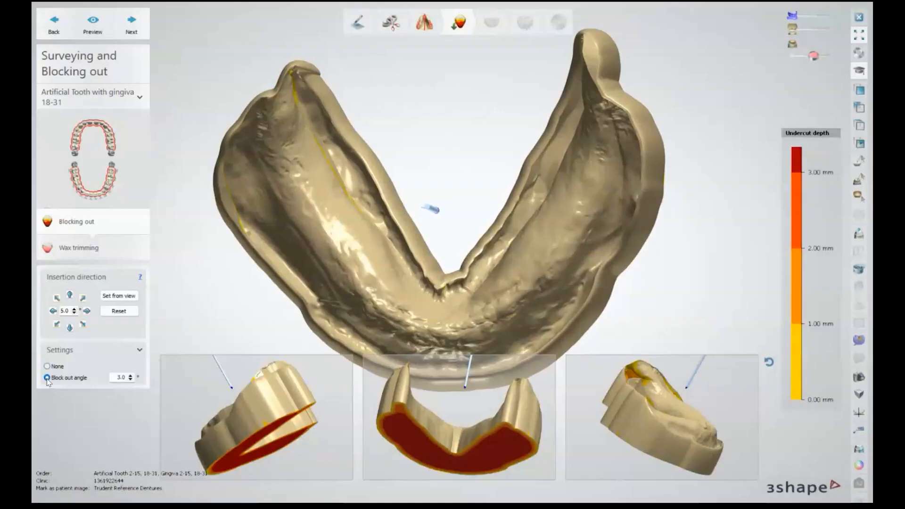
{"action": "double_click", "coordinate": [130, 380]}
{"action": "right_click_drag", "start_coordinate": [338, 311], "coordinate": [336, 303]}
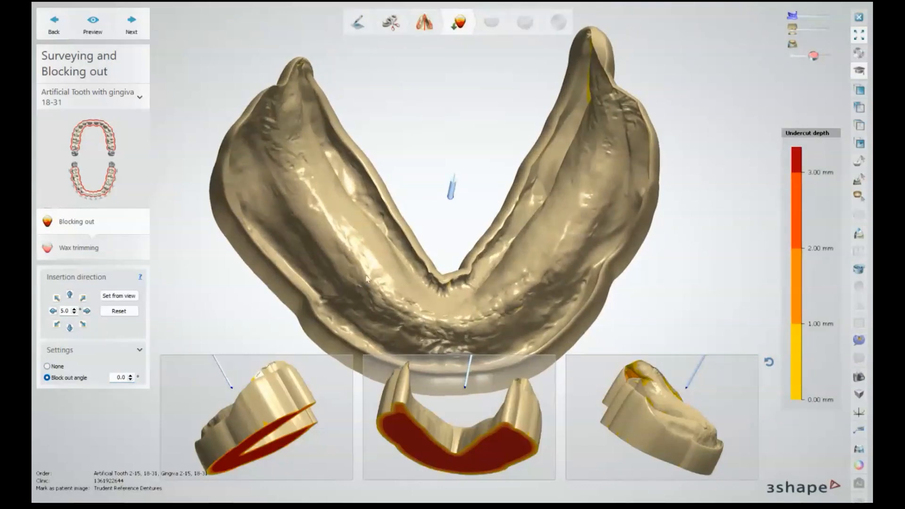
{"action": "right_click_drag", "start_coordinate": [468, 197], "coordinate": [428, 204]}
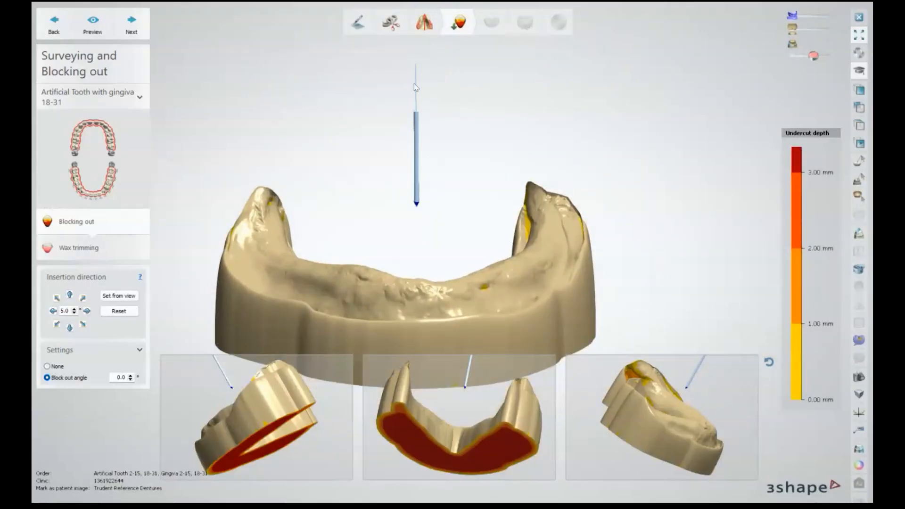
{"action": "mouse_move", "coordinate": [443, 187]}
{"action": "right_mouse_down"}
{"action": "mouse_move", "coordinate": [438, 265]}
{"action": "mouse_move", "coordinate": [421, 194]}
{"action": "mouse_move", "coordinate": [545, 185]}
{"action": "mouse_move", "coordinate": [499, 198]}
{"action": "right_mouse_up"}
{"action": "scroll", "coordinate": [499, 198], "scroll_direction": "up", "scroll_amount": 3}
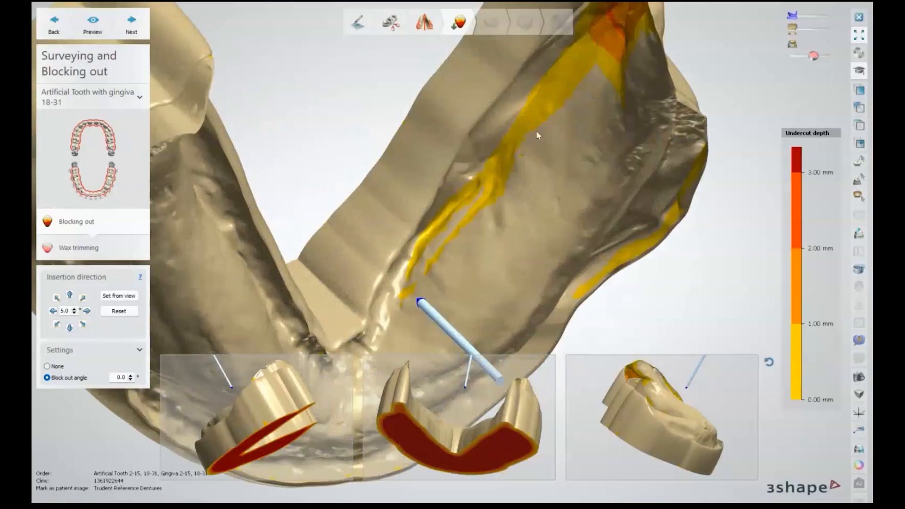
{"action": "scroll", "coordinate": [536, 133], "scroll_direction": "down", "scroll_amount": 4}
{"action": "scroll", "coordinate": [147, 75], "scroll_direction": "up", "scroll_amount": 1}
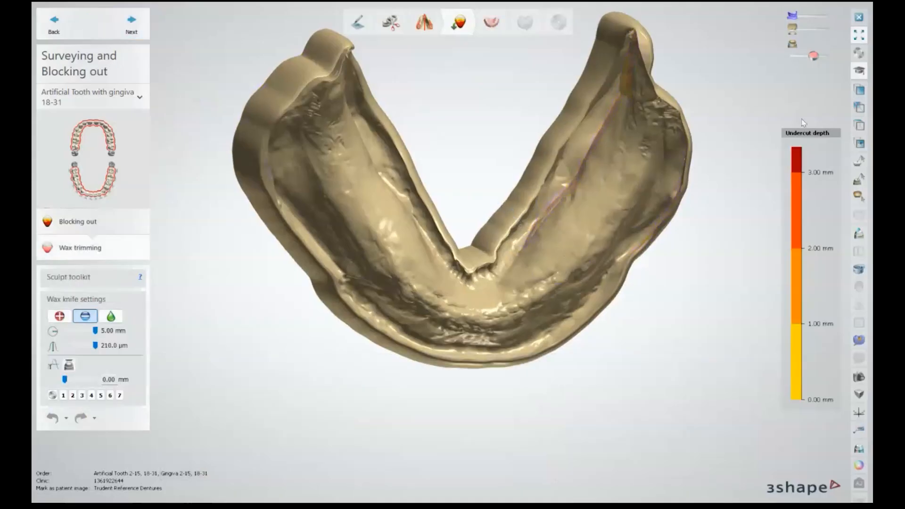
- Make the block-out wax more opaque and inspect where it covers the lower jaw's inner undercuts
{"action": "left_click_drag", "start_coordinate": [816, 55], "coordinate": [836, 55]}
{"action": "right_click_drag", "start_coordinate": [641, 156], "coordinate": [472, 142]}
{"action": "right_click_drag", "start_coordinate": [499, 218], "coordinate": [588, 271]}
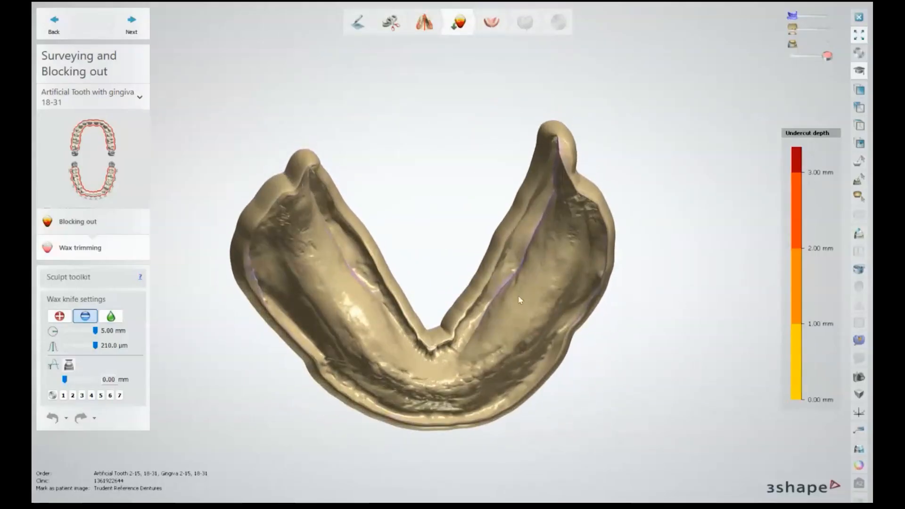
{"action": "right_click_drag", "start_coordinate": [395, 302], "coordinate": [481, 319]}
{"action": "scroll", "coordinate": [480, 319], "scroll_direction": "up", "scroll_amount": 6}
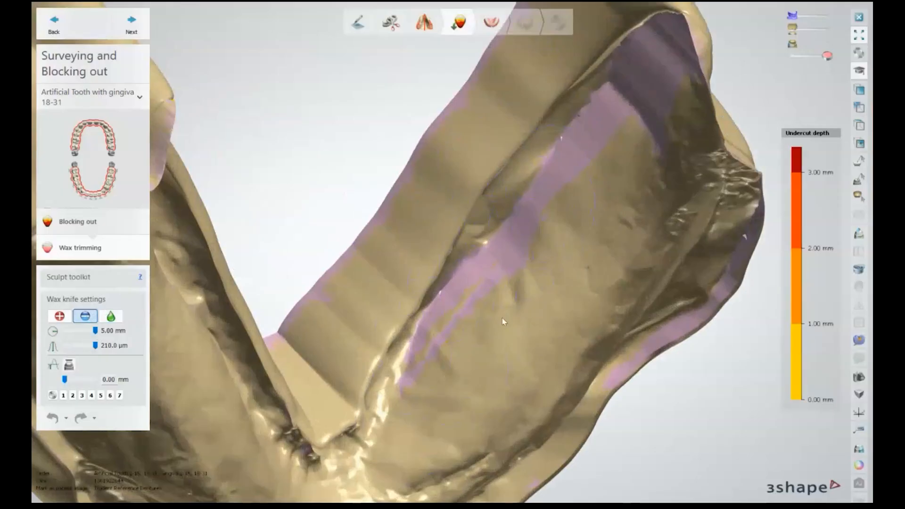
- Trim the wax along the inner undercut strips on both sides of the lower jaw with the 5.00 mm, 210.0 µm wax knife
{"action": "mouse_move", "coordinate": [414, 382]}
{"action": "left_mouse_down"}
{"action": "mouse_move", "coordinate": [425, 344]}
{"action": "mouse_move", "coordinate": [471, 269]}
{"action": "mouse_move", "coordinate": [481, 270]}
{"action": "left_mouse_up"}
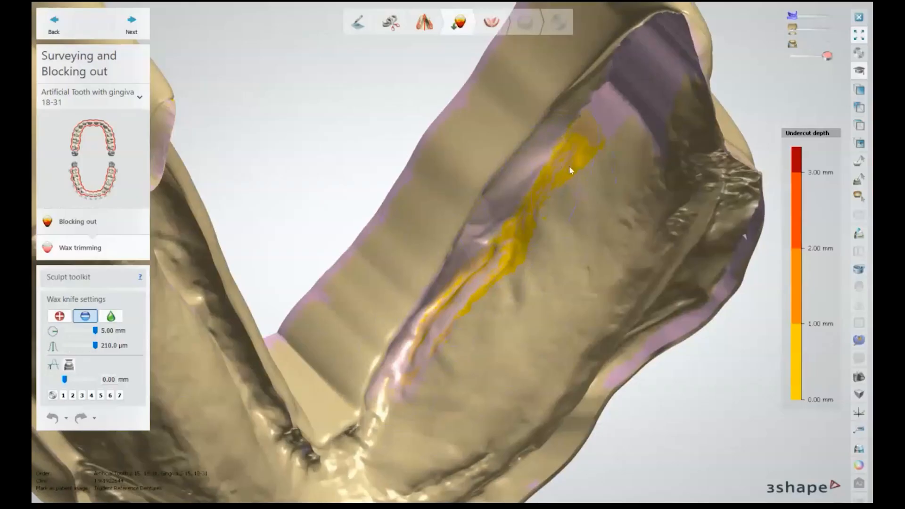
{"action": "mouse_move", "coordinate": [523, 220]}
{"action": "left_mouse_down"}
{"action": "mouse_move", "coordinate": [575, 135]}
{"action": "mouse_move", "coordinate": [493, 263]}
{"action": "left_mouse_up"}
{"action": "right_click_drag", "start_coordinate": [473, 343], "coordinate": [413, 344]}
{"action": "left_click_drag", "start_coordinate": [409, 325], "coordinate": [390, 251]}
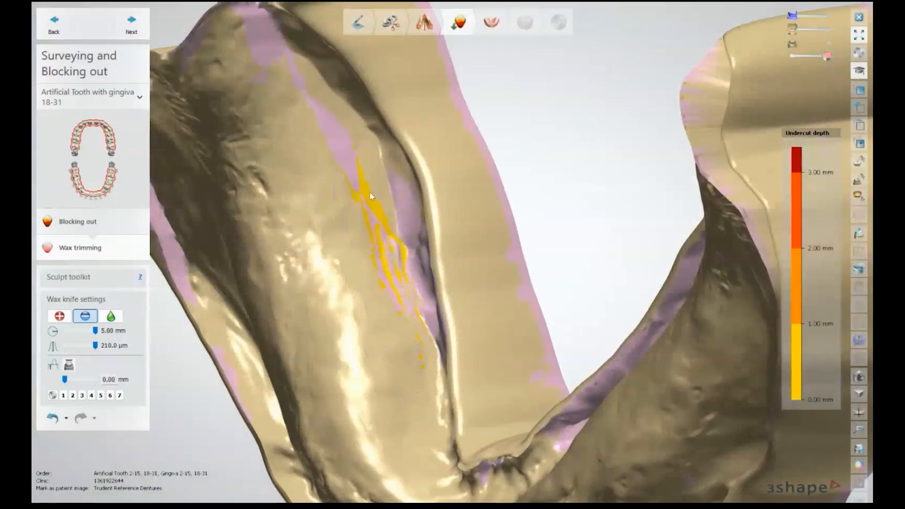
{"action": "left_click_drag", "start_coordinate": [370, 196], "coordinate": [340, 145]}
{"action": "left_click_drag", "start_coordinate": [392, 209], "coordinate": [395, 235]}
- Trim the block-out wax around the small pit on the lower jaw's front ridge
{"action": "right_click_drag", "start_coordinate": [429, 397], "coordinate": [535, 381]}
{"action": "scroll", "coordinate": [462, 370], "scroll_direction": "down", "scroll_amount": 5}
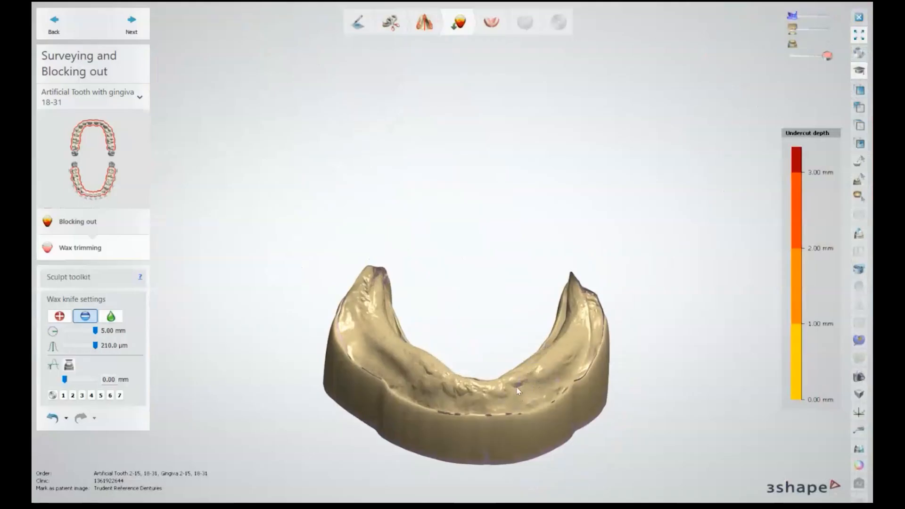
{"action": "scroll", "coordinate": [517, 390], "scroll_direction": "up", "scroll_amount": 10}
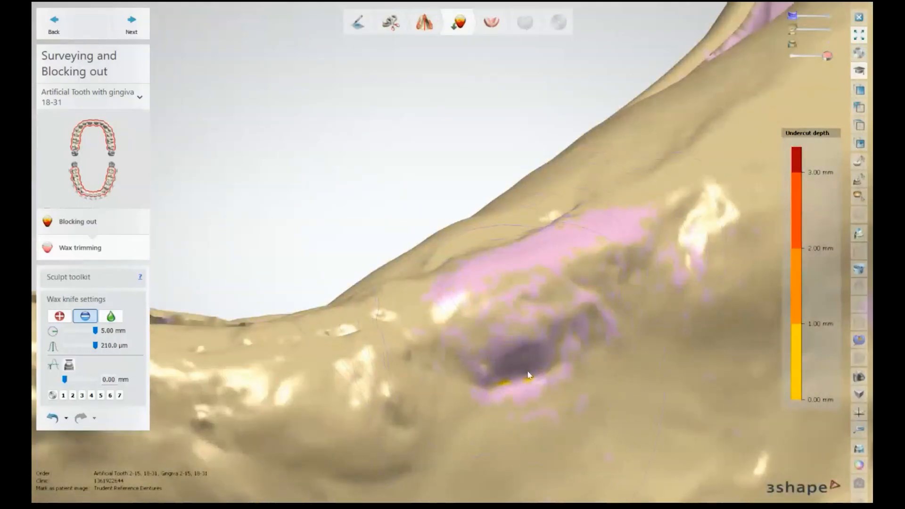
- Smooth the block-out wax in the mandibular ridge undercuts with the wax knife at 5.00 mm and 210.0 µm
{"action": "mouse_move", "coordinate": [496, 366]}
{"action": "left_mouse_down"}
{"action": "mouse_move", "coordinate": [569, 322]}
{"action": "mouse_move", "coordinate": [557, 320]}
{"action": "left_mouse_up"}
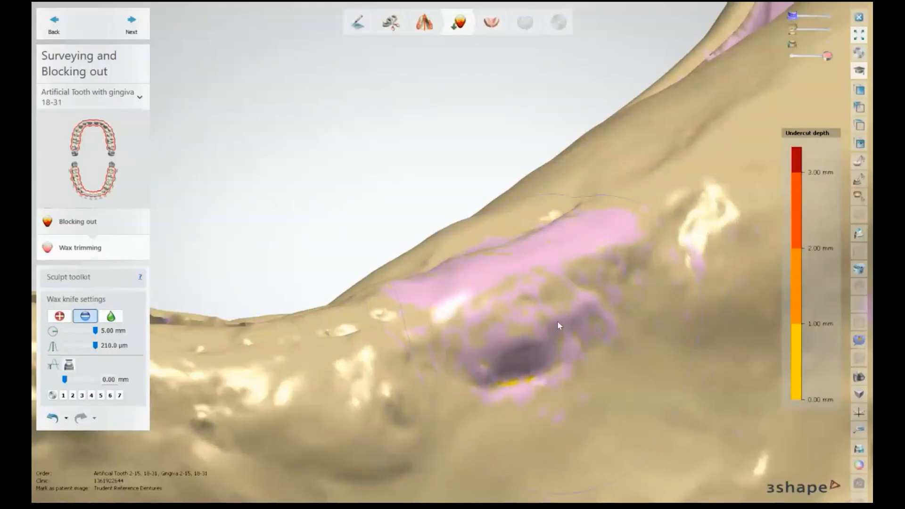
{"action": "scroll", "coordinate": [552, 318], "scroll_direction": "down", "scroll_amount": 5}
{"action": "right_click_drag", "start_coordinate": [550, 316], "coordinate": [536, 359]}
{"action": "left_click_drag", "start_coordinate": [457, 308], "coordinate": [485, 264]}
{"action": "mouse_move", "coordinate": [507, 228]}
{"action": "left_mouse_down"}
{"action": "mouse_move", "coordinate": [564, 101]}
{"action": "mouse_move", "coordinate": [548, 139]}
{"action": "left_mouse_up"}
{"action": "mouse_move", "coordinate": [451, 334]}
{"action": "left_mouse_down"}
{"action": "mouse_move", "coordinate": [454, 313]}
{"action": "mouse_move", "coordinate": [493, 262]}
{"action": "mouse_move", "coordinate": [483, 306]}
{"action": "mouse_move", "coordinate": [526, 239]}
{"action": "left_mouse_up"}
{"action": "right_click_drag", "start_coordinate": [525, 240], "coordinate": [514, 202]}
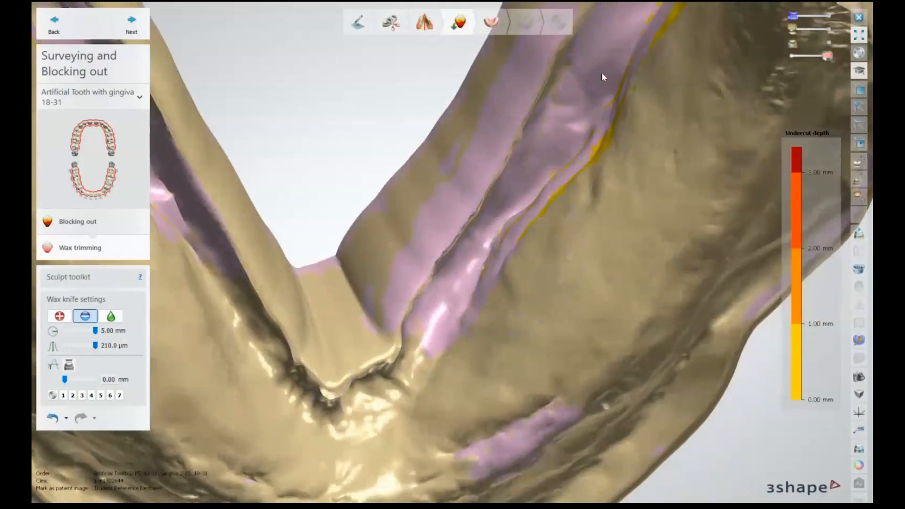
{"action": "mouse_move", "coordinate": [499, 261]}
{"action": "left_mouse_down"}
{"action": "mouse_move", "coordinate": [463, 248]}
{"action": "mouse_move", "coordinate": [479, 234]}
{"action": "mouse_move", "coordinate": [513, 238]}
{"action": "left_mouse_up"}
- Reduce the wax knife size to 2.75 mm and smooth the block-out wax along the lingual side of the mandibular model
{"action": "scroll", "coordinate": [587, 191], "scroll_direction": "down", "scroll_amount": 5}
{"action": "right_click_drag", "start_coordinate": [588, 228], "coordinate": [544, 225]}
{"action": "scroll", "coordinate": [541, 217], "scroll_direction": "up", "scroll_amount": 3}
{"action": "scroll", "coordinate": [543, 220], "scroll_direction": "up", "scroll_amount": 3}
{"action": "scroll", "coordinate": [575, 215], "scroll_direction": "down", "scroll_amount": 5, "text": "ctrl"}
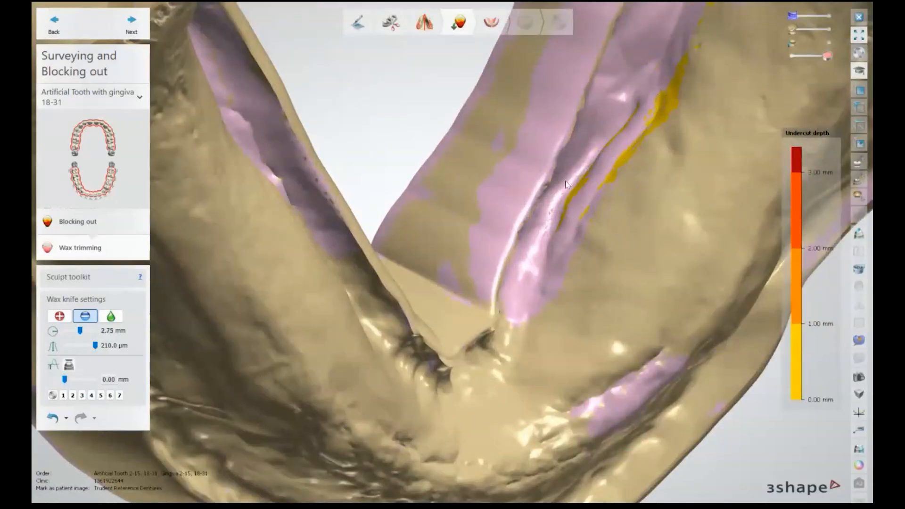
{"action": "right_click_drag", "start_coordinate": [560, 168], "coordinate": [600, 190]}
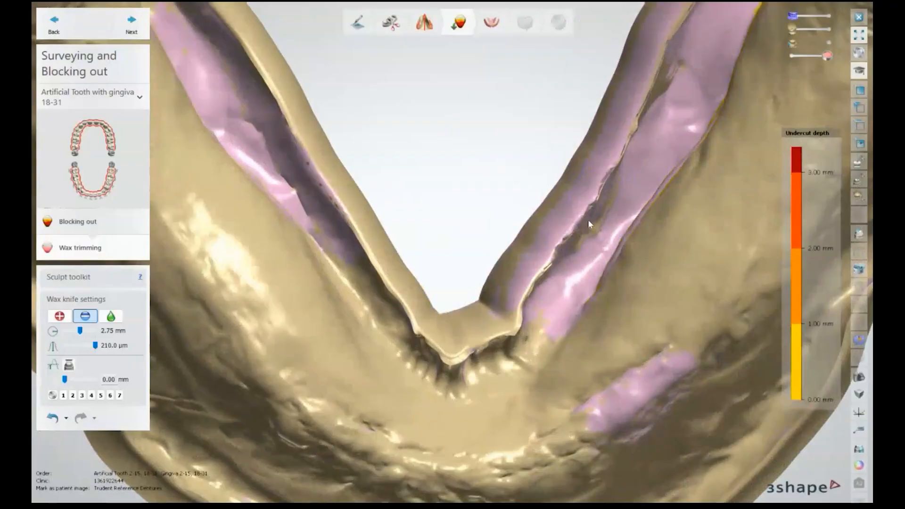
{"action": "left_click_drag", "start_coordinate": [568, 216], "coordinate": [578, 225]}
- Check the trimmed block-out wax on both sides of the mandibular model and proceed to the initial denture setup
{"action": "right_click_drag", "start_coordinate": [679, 48], "coordinate": [576, 271]}
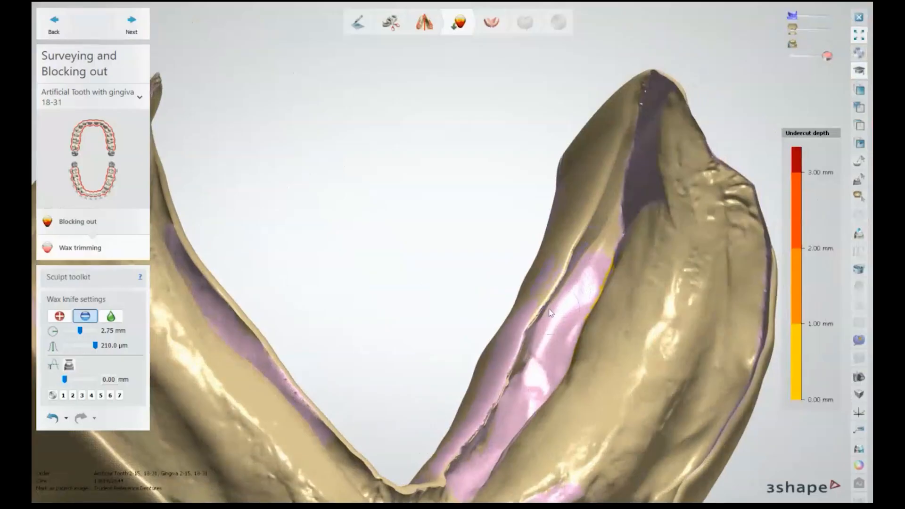
{"action": "right_click_drag", "start_coordinate": [535, 365], "coordinate": [514, 311]}
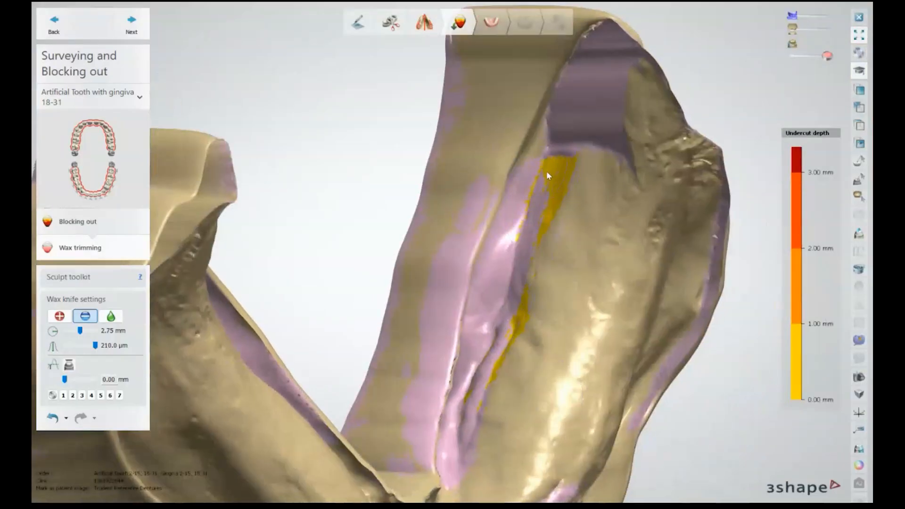
{"action": "scroll", "coordinate": [556, 279], "scroll_direction": "down", "scroll_amount": 5}
{"action": "right_click_drag", "start_coordinate": [553, 280], "coordinate": [461, 335]}
{"action": "scroll", "coordinate": [423, 337], "scroll_direction": "up", "scroll_amount": 6}
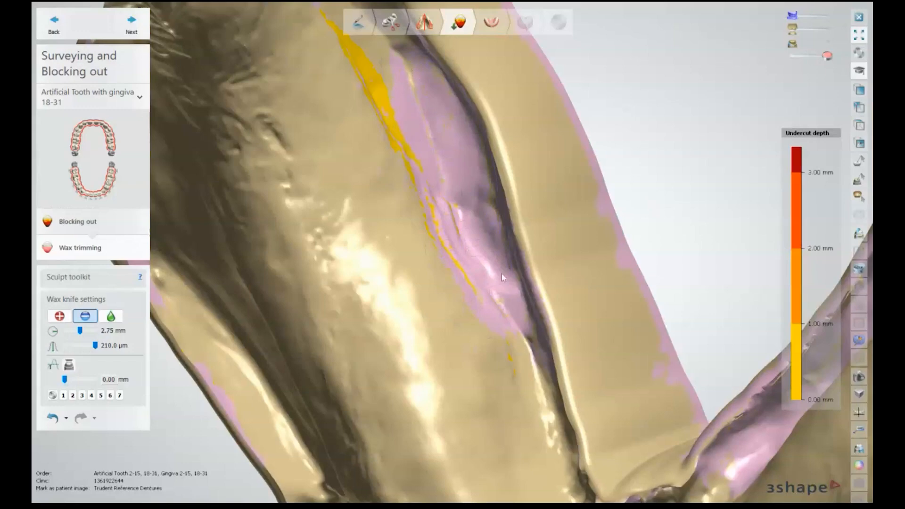
{"action": "scroll", "coordinate": [501, 273], "scroll_direction": "down", "scroll_amount": 8}
{"action": "right_click_drag", "start_coordinate": [560, 338], "coordinate": [547, 354]}
{"action": "scroll", "coordinate": [533, 341], "scroll_direction": "up", "scroll_amount": 4}
{"action": "scroll", "coordinate": [533, 340], "scroll_direction": "up", "scroll_amount": 3}
{"action": "right_click_drag", "start_coordinate": [671, 321], "coordinate": [673, 282]}
{"action": "left_click", "coordinate": [132, 24]}
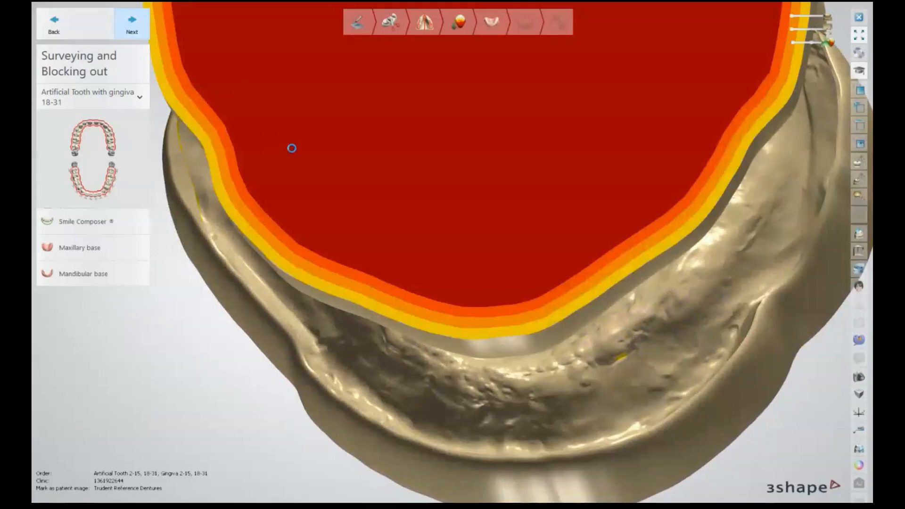
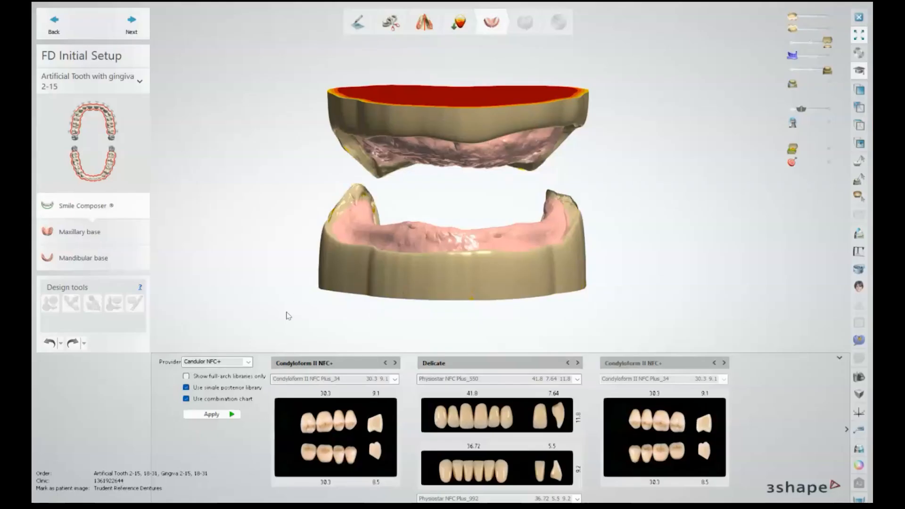
- Choose Massad as the tooth library provider and show only its full-arch libraries
{"action": "left_click", "coordinate": [247, 361]}
{"action": "scroll", "coordinate": [220, 382], "scroll_direction": "down", "scroll_amount": 3}
{"action": "scroll", "coordinate": [220, 382], "scroll_direction": "down", "scroll_amount": 1}
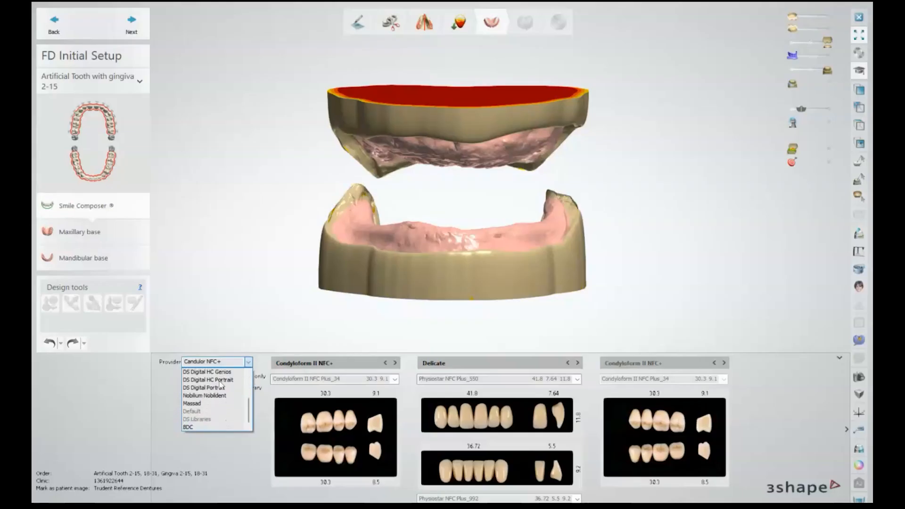
{"action": "left_click", "coordinate": [191, 404]}
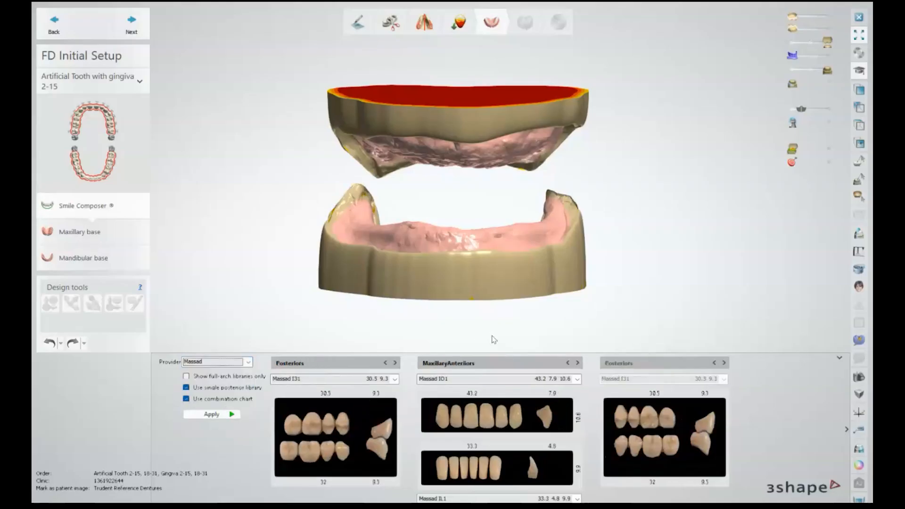
{"action": "left_click", "coordinate": [577, 379]}
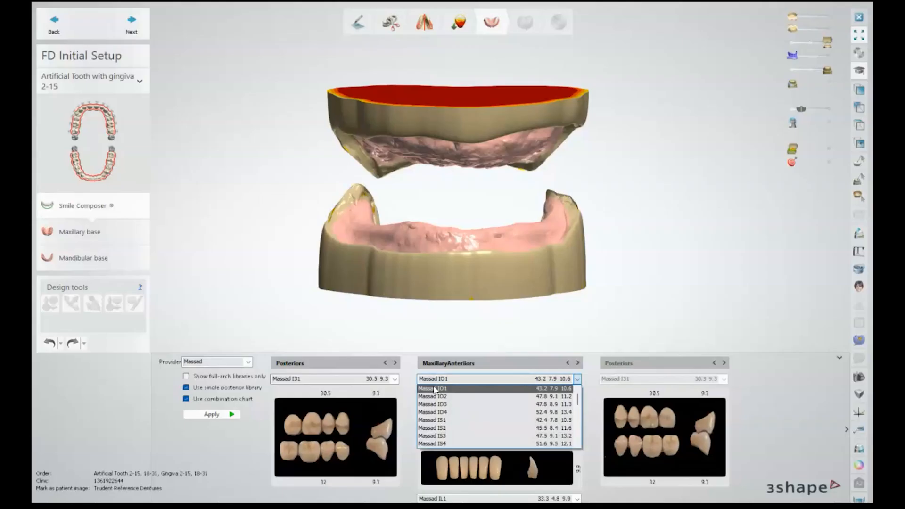
{"action": "scroll", "coordinate": [439, 391], "scroll_direction": "down", "scroll_amount": 2}
{"action": "scroll", "coordinate": [438, 424], "scroll_direction": "down", "scroll_amount": 5}
{"action": "scroll", "coordinate": [441, 443], "scroll_direction": "up", "scroll_amount": 7}
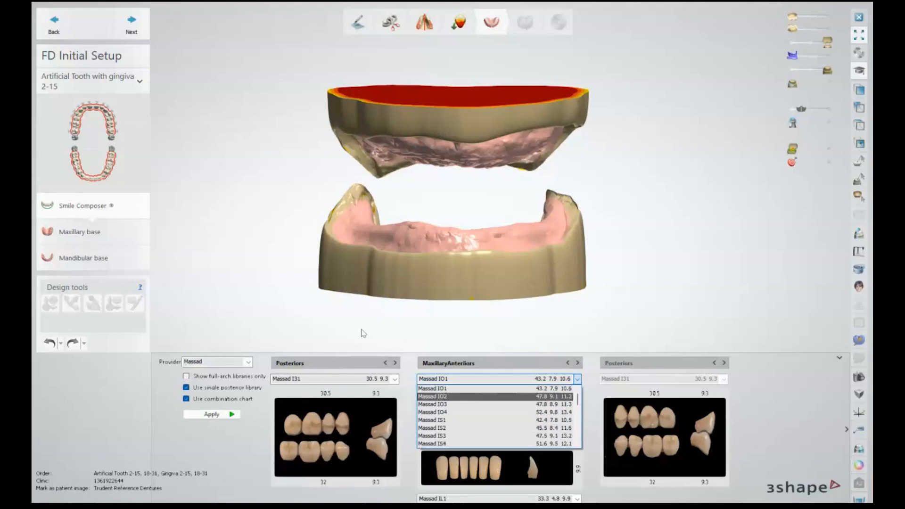
{"action": "left_click", "coordinate": [472, 344]}
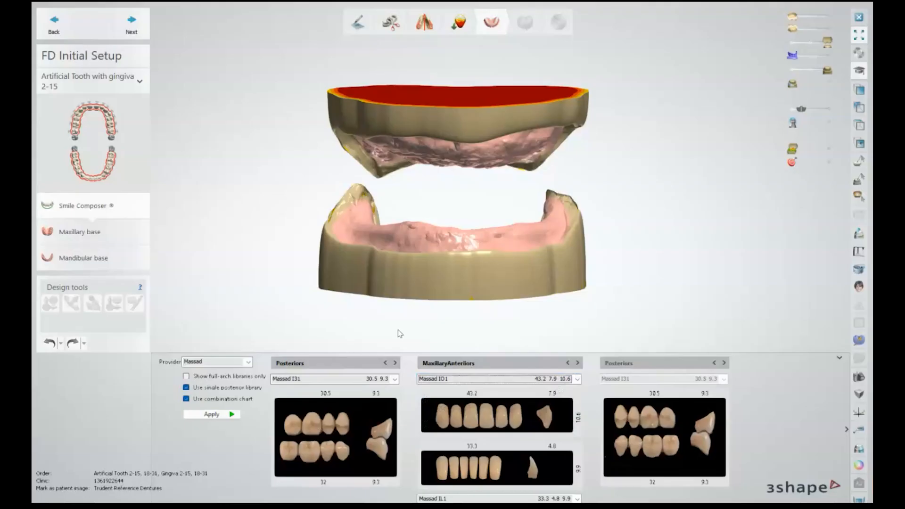
{"action": "left_click", "coordinate": [193, 379]}
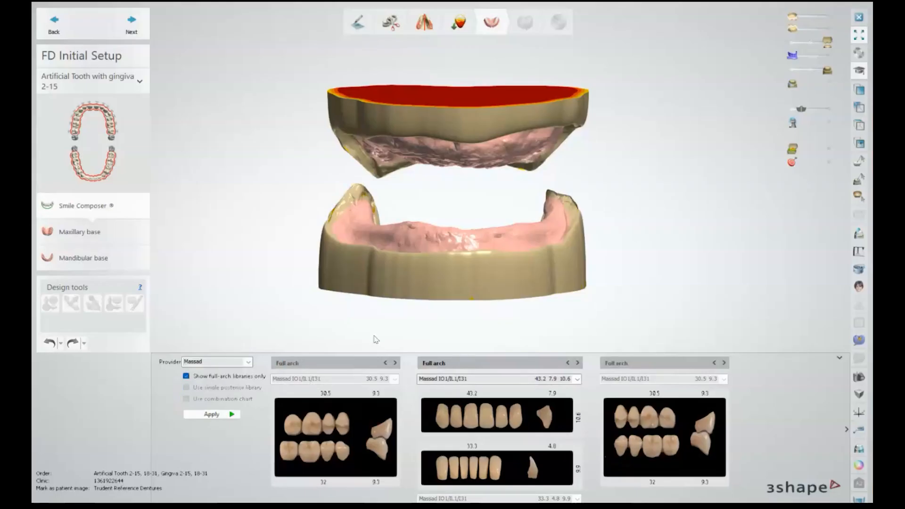
- Browse the full-arch tooth sets and apply Massad IS1/IL1/I32 to both arches
{"action": "left_click", "coordinate": [576, 379]}
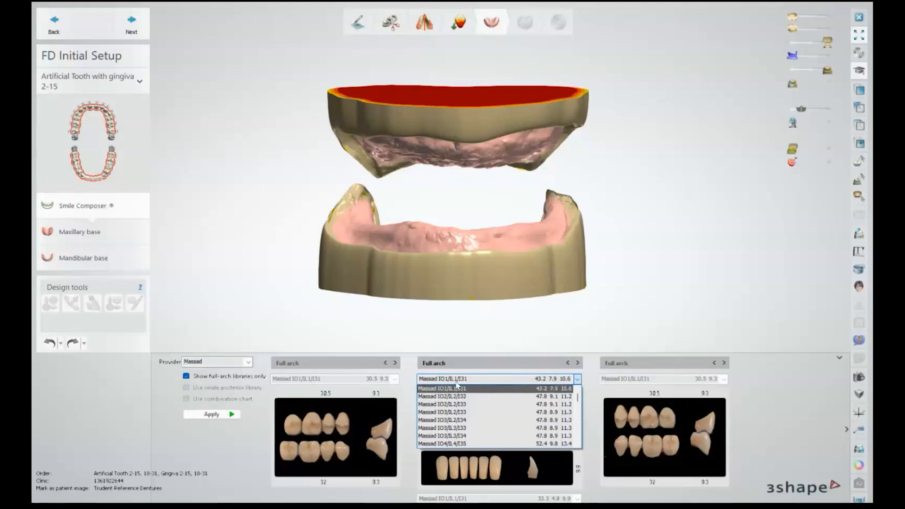
{"action": "scroll", "coordinate": [480, 415], "scroll_direction": "down", "scroll_amount": 1}
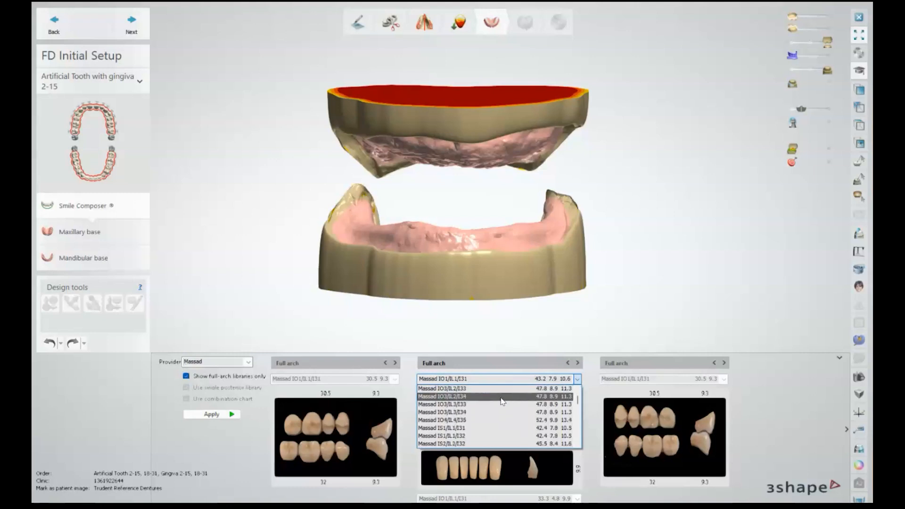
{"action": "scroll", "coordinate": [453, 414], "scroll_direction": "up", "scroll_amount": 1}
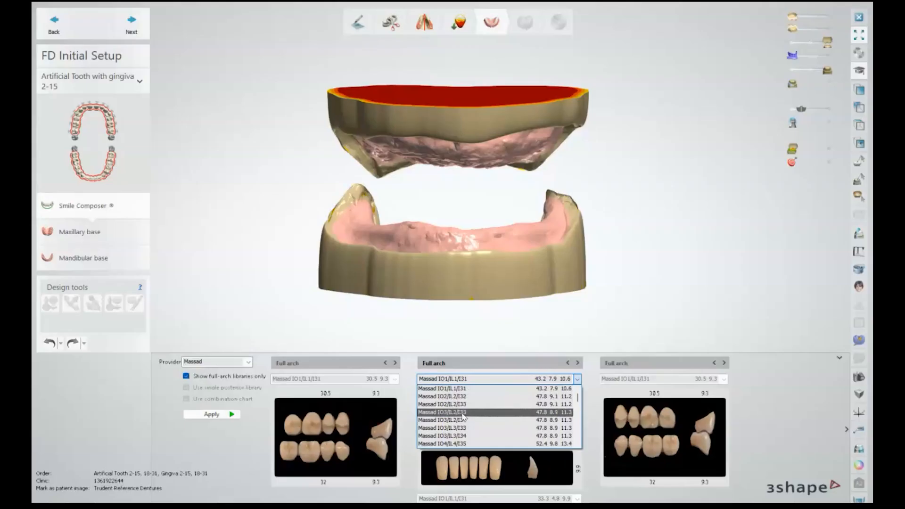
{"action": "scroll", "coordinate": [445, 424], "scroll_direction": "down", "scroll_amount": 2}
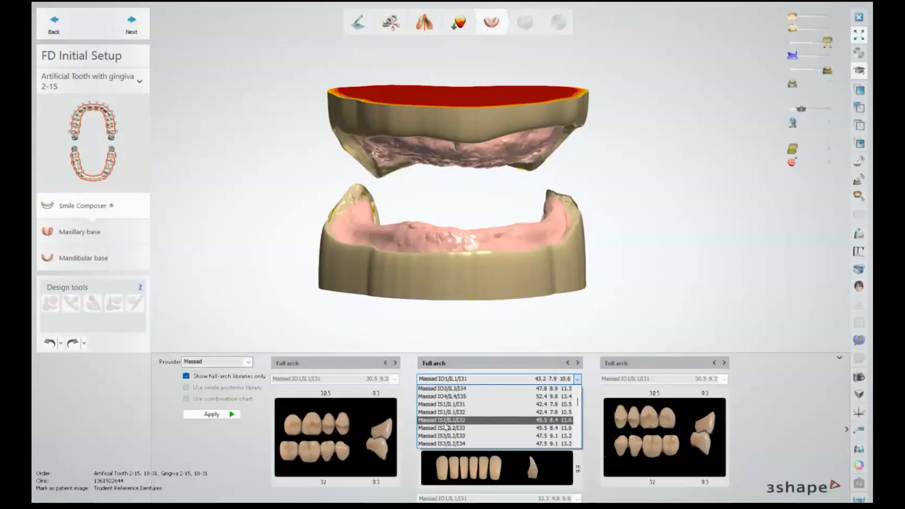
{"action": "scroll", "coordinate": [445, 427], "scroll_direction": "down", "scroll_amount": 3}
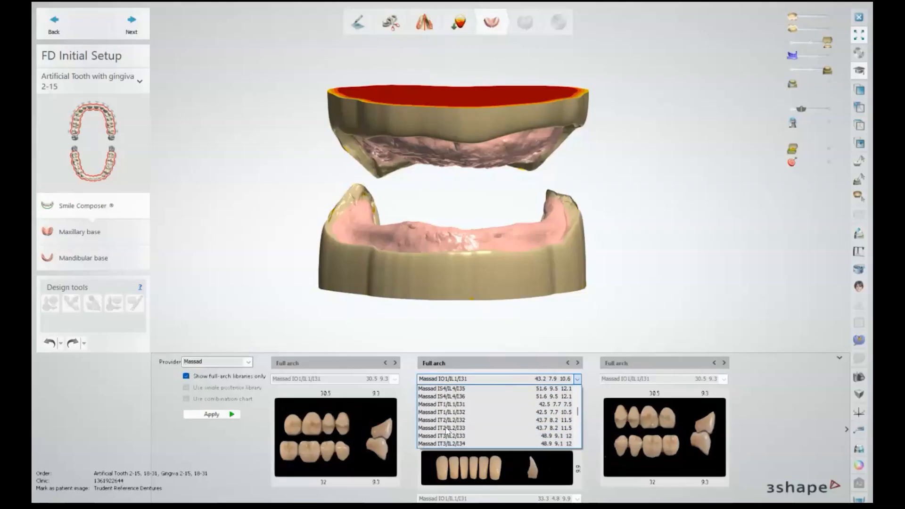
{"action": "scroll", "coordinate": [446, 428], "scroll_direction": "down", "scroll_amount": 2}
{"action": "scroll", "coordinate": [446, 424], "scroll_direction": "up", "scroll_amount": 4}
{"action": "scroll", "coordinate": [447, 414], "scroll_direction": "up", "scroll_amount": 4}
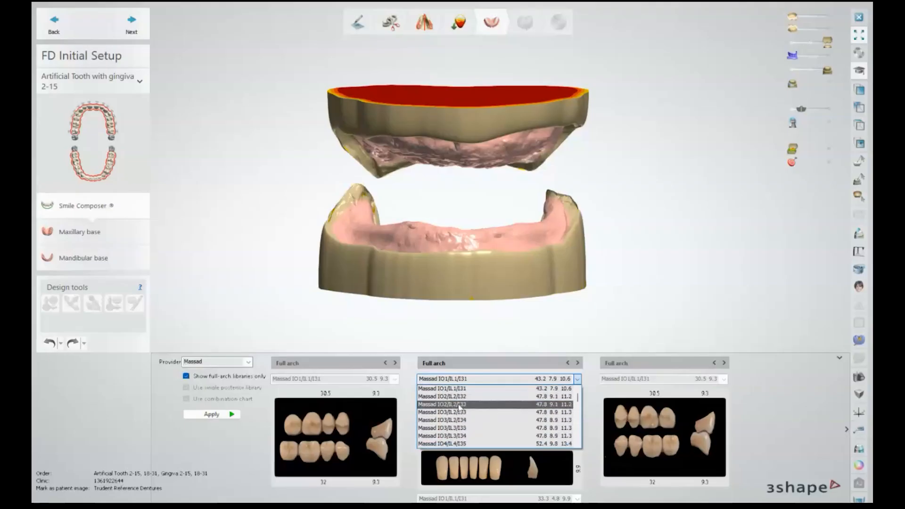
{"action": "scroll", "coordinate": [443, 422], "scroll_direction": "down", "scroll_amount": 2}
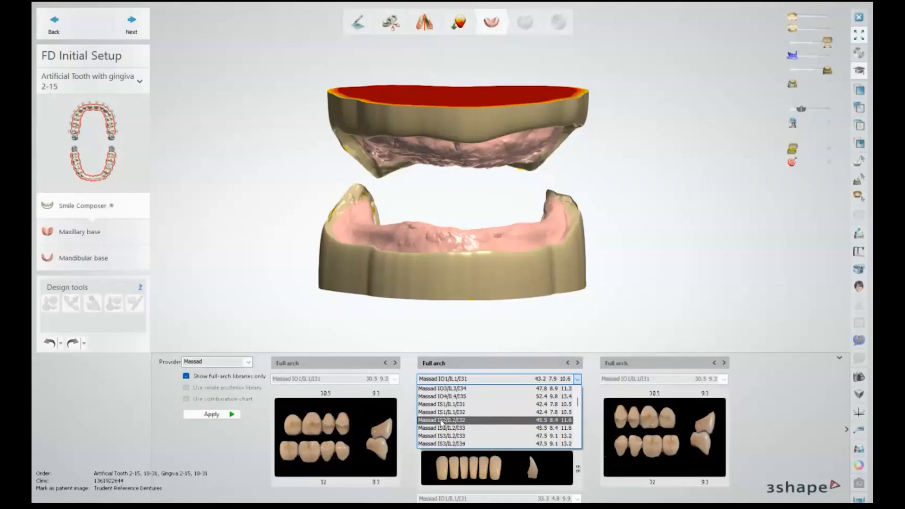
{"action": "left_click", "coordinate": [443, 411]}
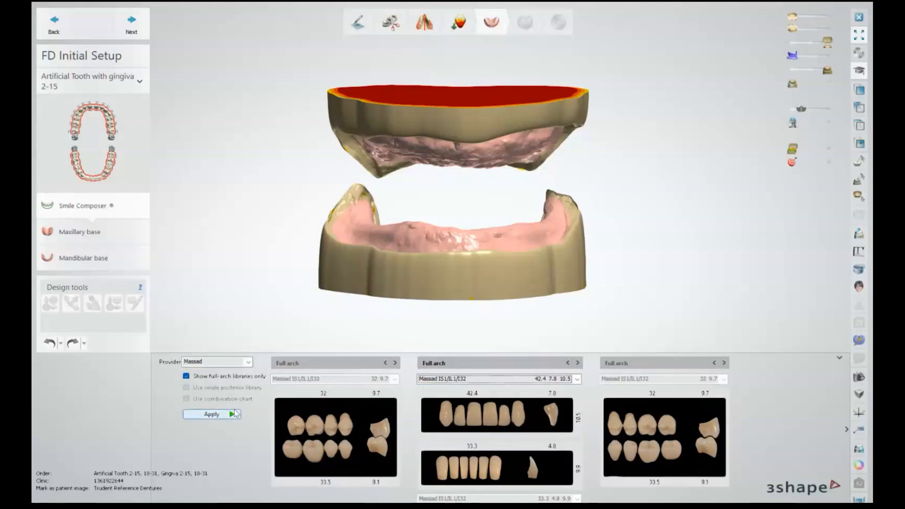
{"action": "left_click", "coordinate": [209, 415]}
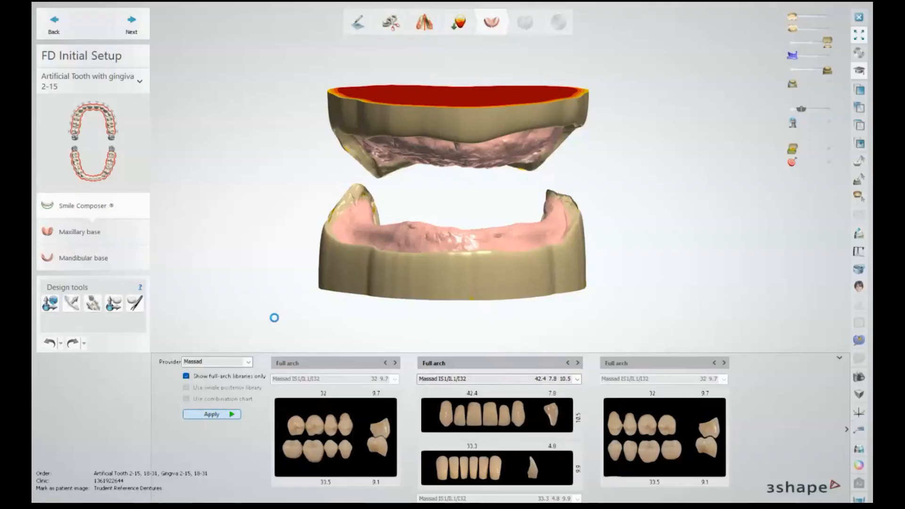
{"action": "right_click_drag", "start_coordinate": [485, 246], "coordinate": [396, 258]}
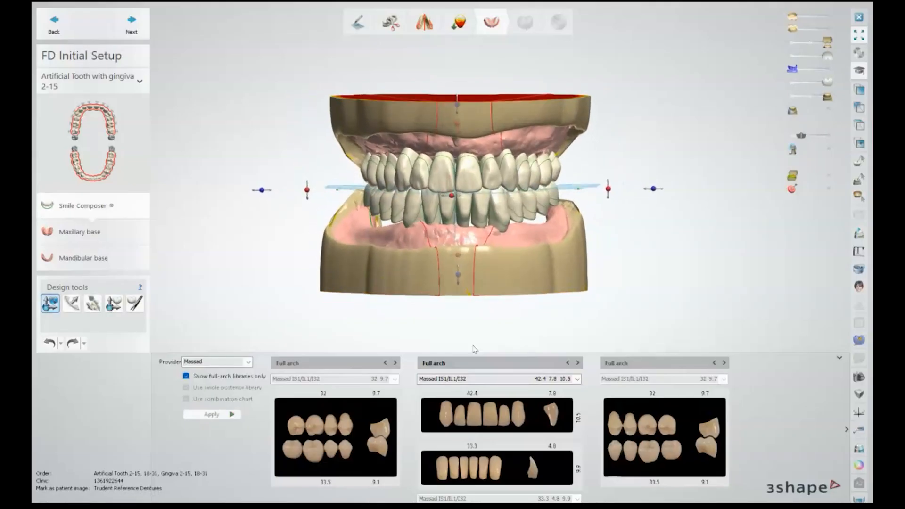
- Replace the teeth with the full-arch set Massad IS2/IL2/I32
{"action": "left_click", "coordinate": [578, 380]}
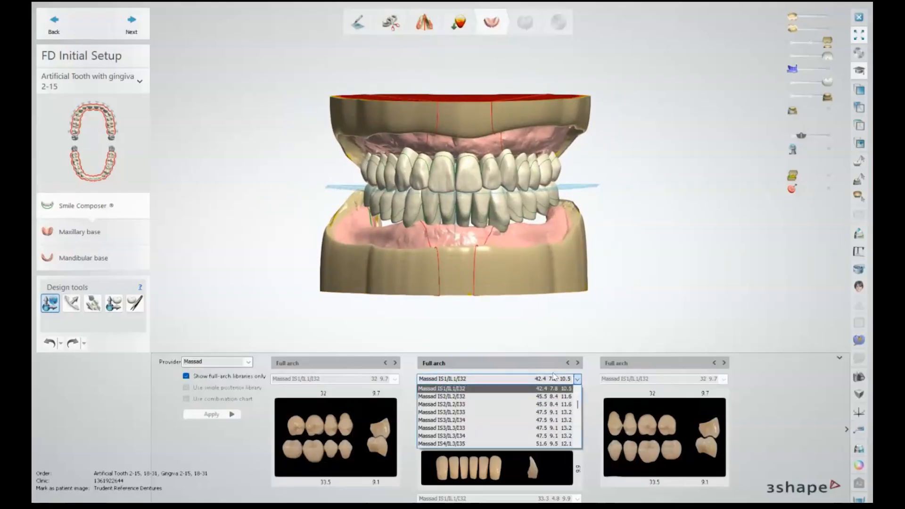
{"action": "left_click", "coordinate": [447, 397]}
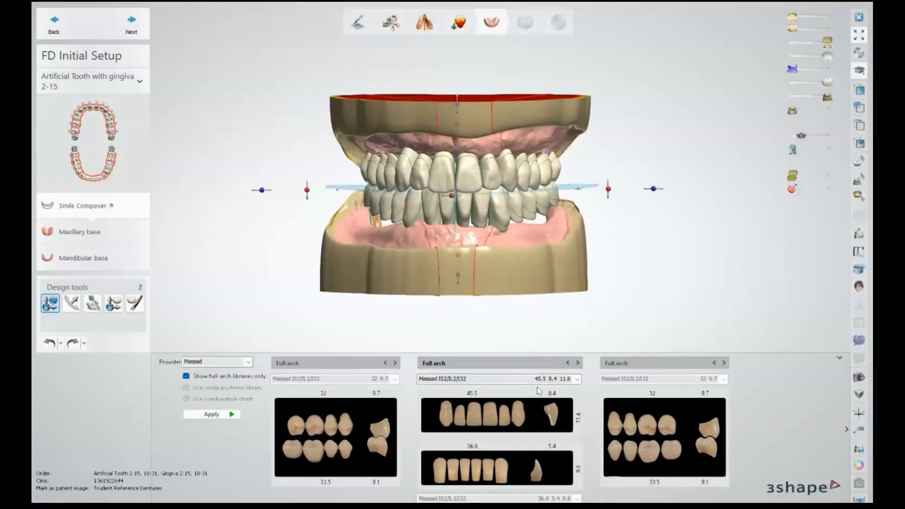
{"action": "left_click", "coordinate": [221, 414]}
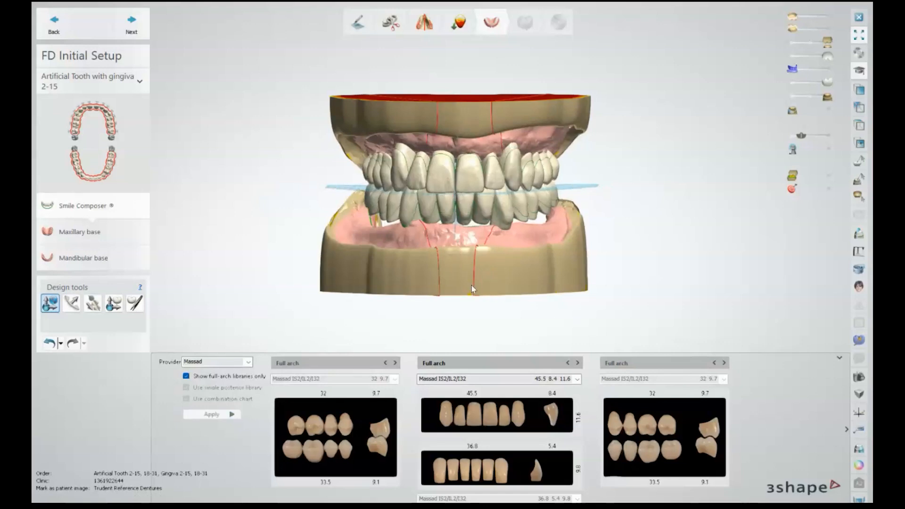
- Examine the placed teeth from the front and side for their position and occlusion relative to the ridges
{"action": "right_click_drag", "start_coordinate": [356, 259], "coordinate": [438, 250]}
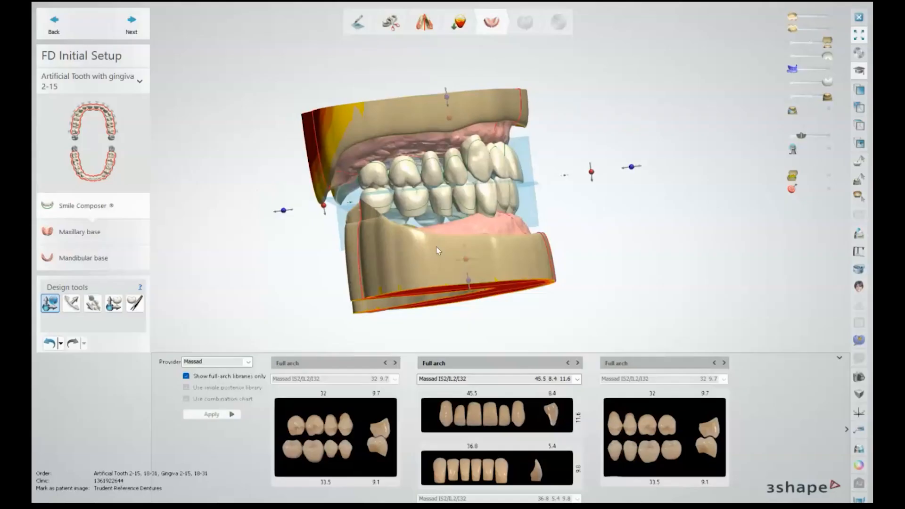
{"action": "right_click_drag", "start_coordinate": [567, 189], "coordinate": [464, 236]}
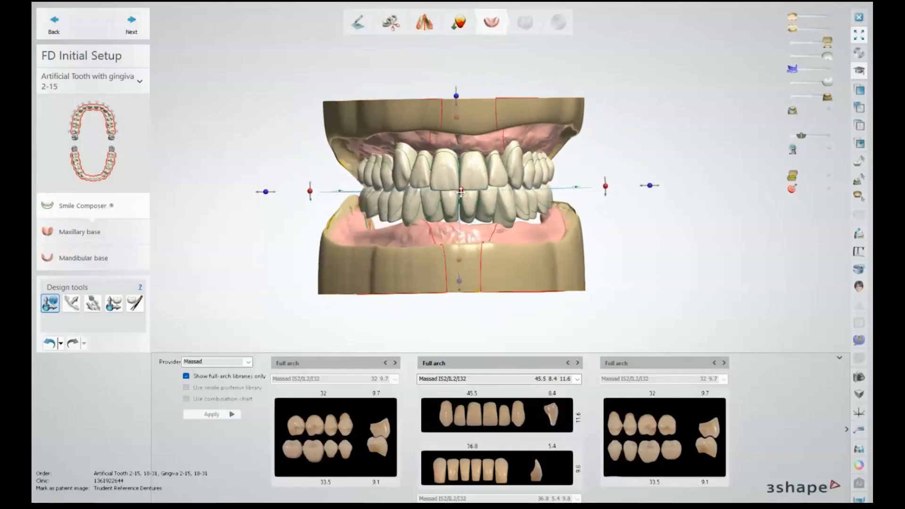
{"action": "scroll", "coordinate": [450, 174], "scroll_direction": "up", "scroll_amount": 5}
{"action": "right_click_drag", "start_coordinate": [405, 181], "coordinate": [511, 197]}
{"action": "middle_click_drag", "start_coordinate": [581, 186], "coordinate": [498, 156]}
{"action": "right_click_drag", "start_coordinate": [498, 156], "coordinate": [716, 159]}
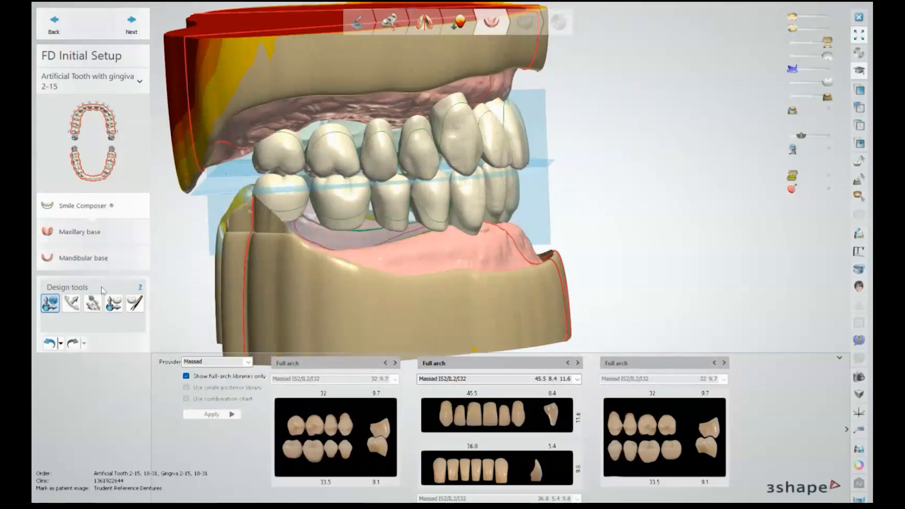
{"action": "left_click", "coordinate": [50, 303]}
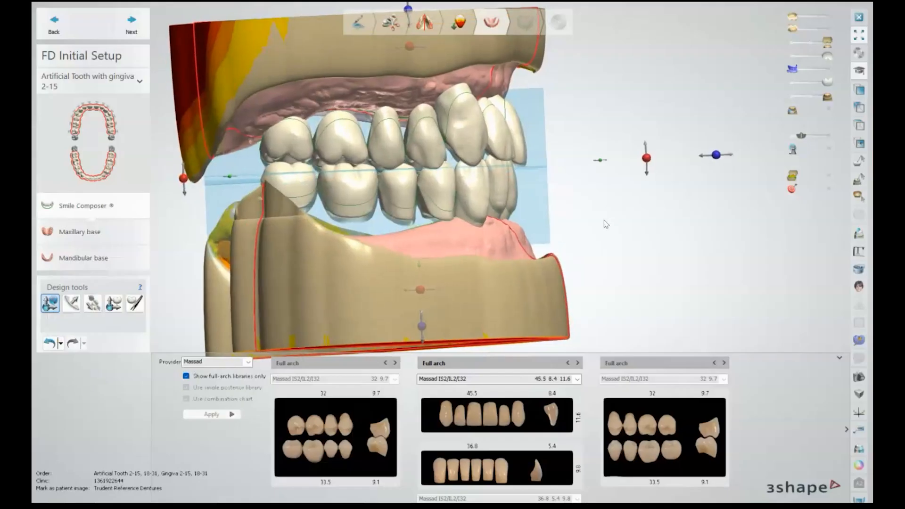
{"action": "mouse_move", "coordinate": [669, 197]}
{"action": "left_mouse_down"}
{"action": "mouse_move", "coordinate": [636, 195]}
{"action": "mouse_move", "coordinate": [716, 192]}
{"action": "mouse_move", "coordinate": [652, 195]}
{"action": "mouse_move", "coordinate": [692, 193]}
{"action": "mouse_move", "coordinate": [682, 193]}
{"action": "left_mouse_up"}
{"action": "right_click_drag", "start_coordinate": [585, 176], "coordinate": [527, 181]}
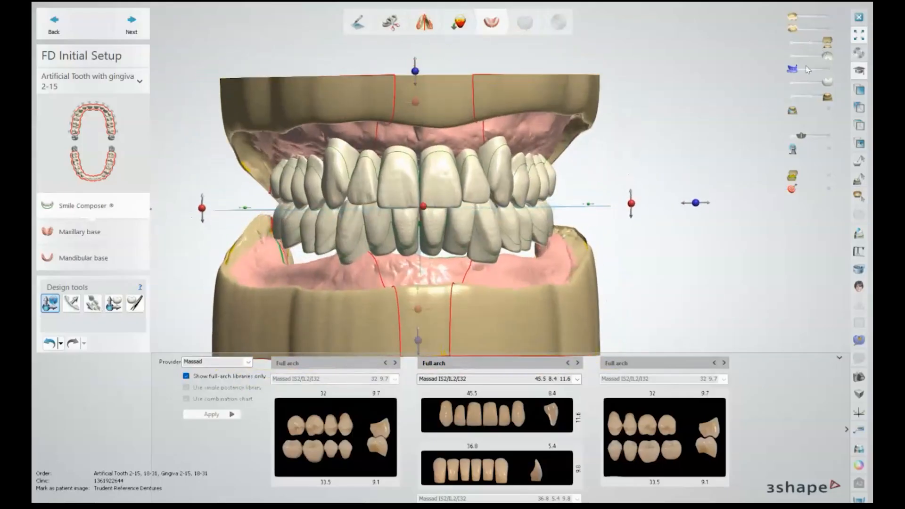
- Overlay the blue reference scan semi-transparently, compare it with the tooth setup from the side and front, and hide it again
{"action": "left_click_drag", "start_coordinate": [794, 69], "coordinate": [819, 70]}
{"action": "right_click_drag", "start_coordinate": [392, 216], "coordinate": [574, 216]}
{"action": "left_click_drag", "start_coordinate": [680, 190], "coordinate": [688, 196]}
{"action": "right_click_drag", "start_coordinate": [663, 164], "coordinate": [541, 149]}
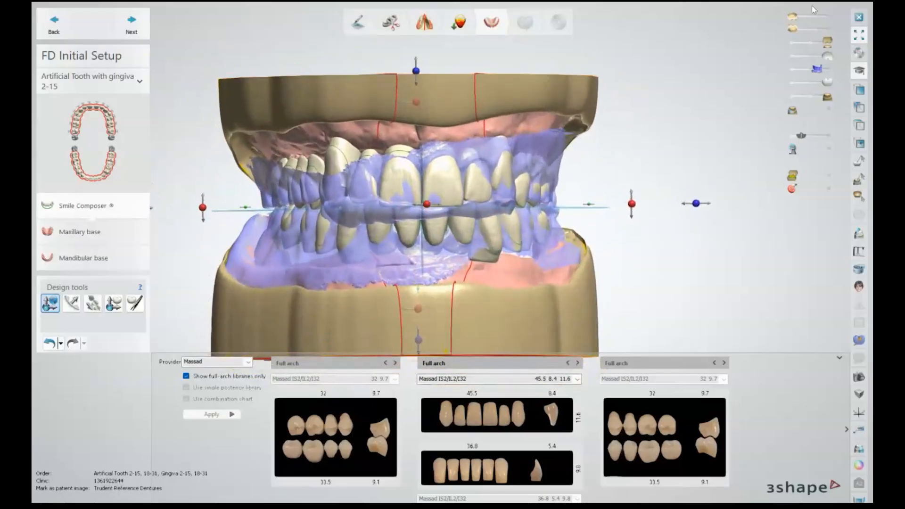
{"action": "left_click_drag", "start_coordinate": [810, 72], "coordinate": [783, 68]}
{"action": "mouse_move", "coordinate": [158, 246]}
{"action": "right_mouse_down"}
{"action": "mouse_move", "coordinate": [201, 247]}
{"action": "mouse_move", "coordinate": [162, 242]}
{"action": "right_mouse_up"}
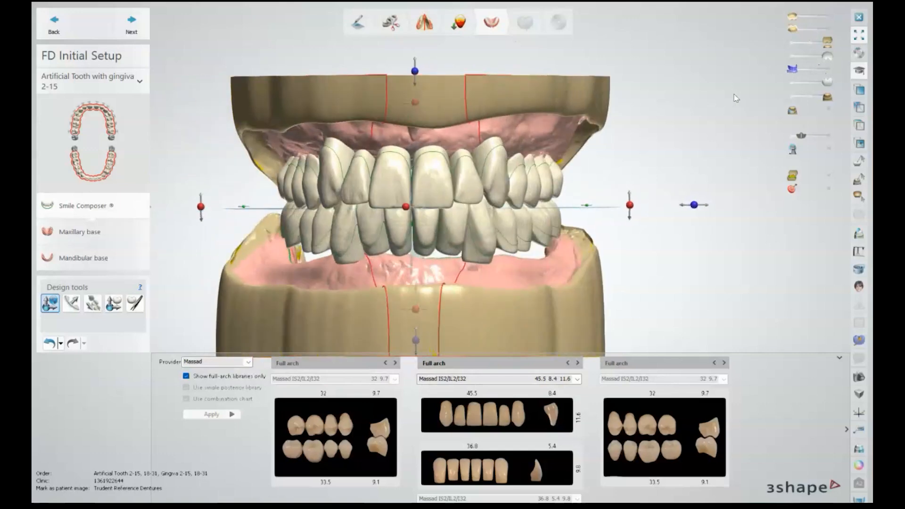
- Show the blue wax rim scan over the tooth setup and scale the whole setup down slightly to match it
{"action": "left_click_drag", "start_coordinate": [793, 70], "coordinate": [827, 69]}
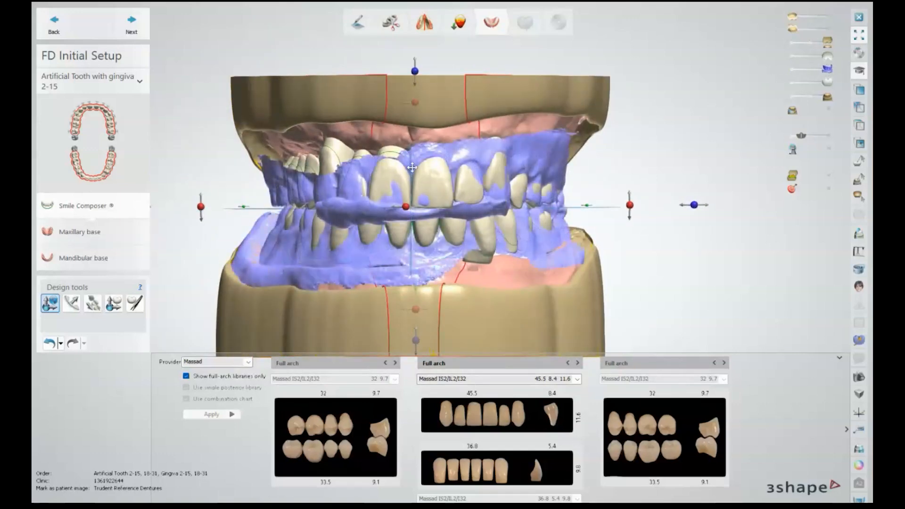
{"action": "scroll", "coordinate": [401, 160], "scroll_direction": "up", "scroll_amount": 3}
{"action": "scroll", "coordinate": [400, 161], "scroll_direction": "up", "scroll_amount": 2}
{"action": "scroll", "coordinate": [452, 142], "scroll_direction": "down", "scroll_amount": 5}
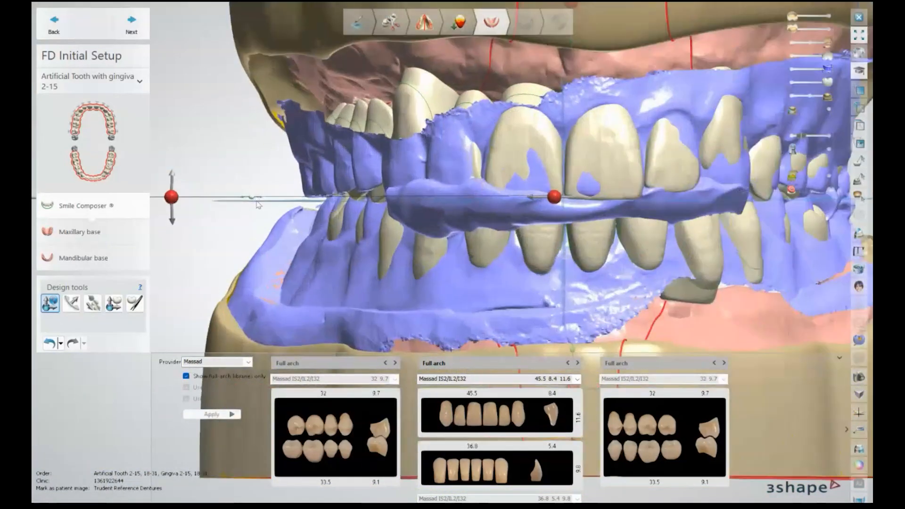
{"action": "scroll", "coordinate": [251, 201], "scroll_direction": "up", "scroll_amount": 4}
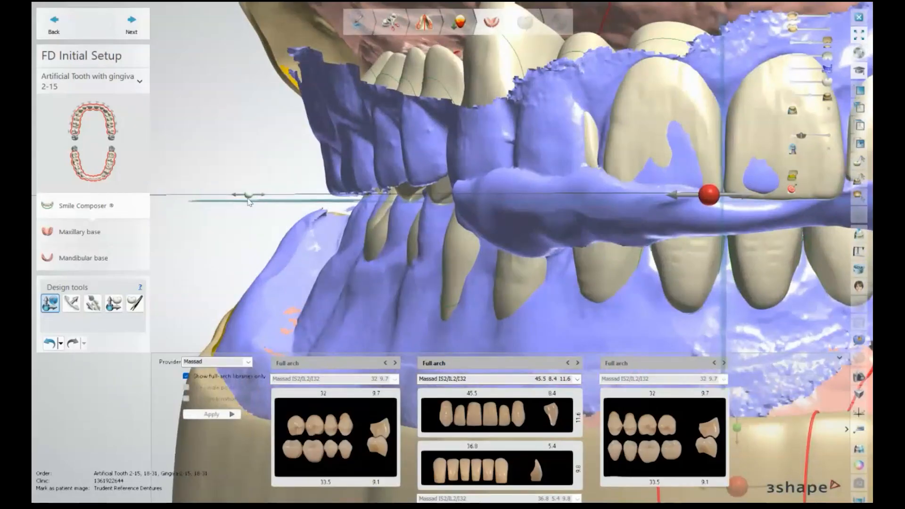
{"action": "scroll", "coordinate": [325, 212], "scroll_direction": "down", "scroll_amount": 5}
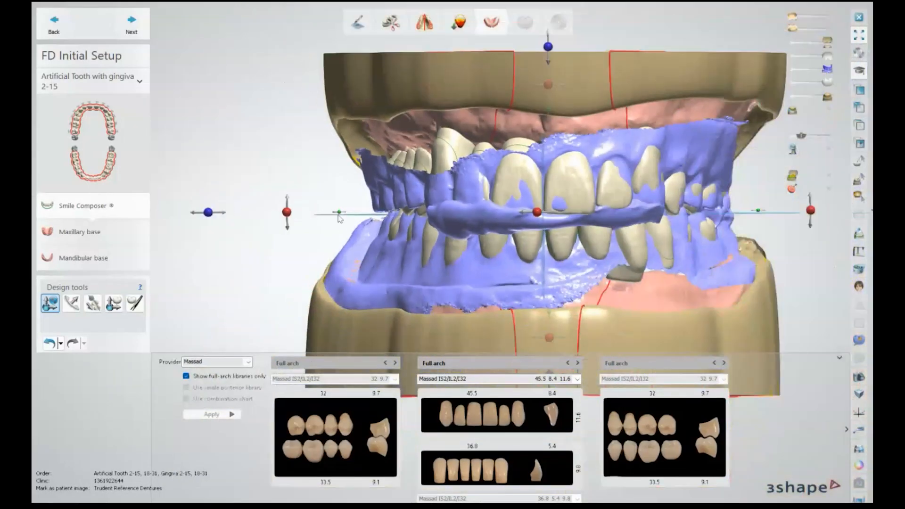
{"action": "left_click_drag", "start_coordinate": [341, 217], "coordinate": [346, 215]}
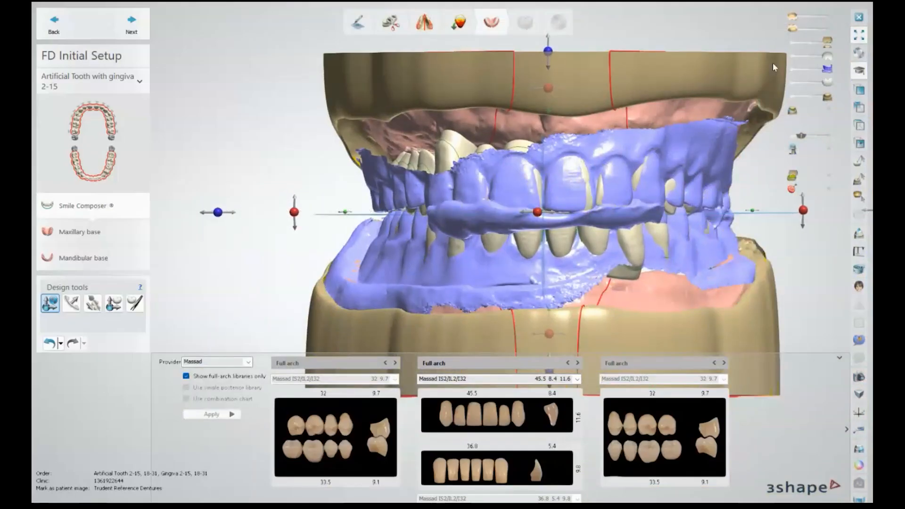
- Fine-tune the width of the whole tooth setup, comparing it with the wax rim scan at partial transparency
{"action": "left_click_drag", "start_coordinate": [825, 70], "coordinate": [792, 69]}
{"action": "left_click_drag", "start_coordinate": [348, 216], "coordinate": [360, 195]}
{"action": "left_click_drag", "start_coordinate": [794, 71], "coordinate": [821, 71]}
{"action": "right_click_drag", "start_coordinate": [414, 162], "coordinate": [494, 159]}
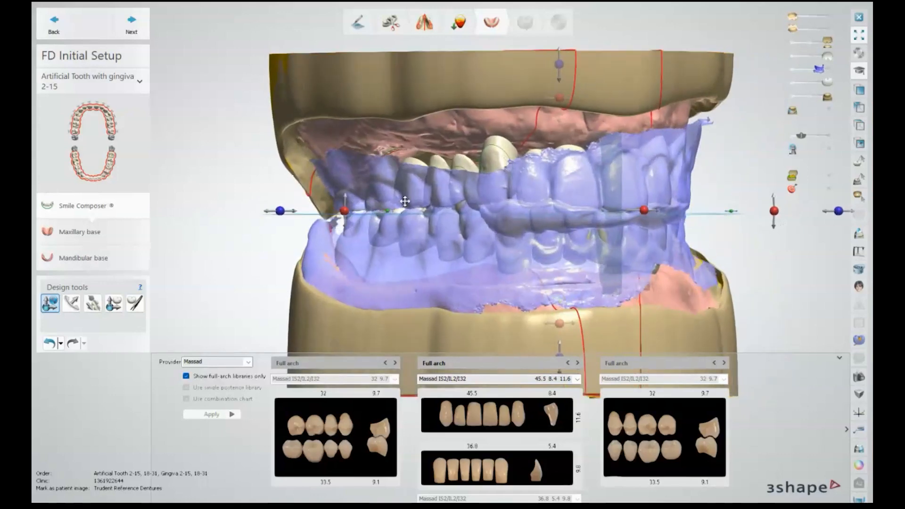
{"action": "left_click_drag", "start_coordinate": [387, 211], "coordinate": [378, 210]}
- Nudge the whole tooth setup against the anterior part of the wax rim scan, working from a low front view
{"action": "right_click_drag", "start_coordinate": [537, 203], "coordinate": [543, 173]}
{"action": "middle_click_drag", "start_coordinate": [543, 174], "coordinate": [521, 263]}
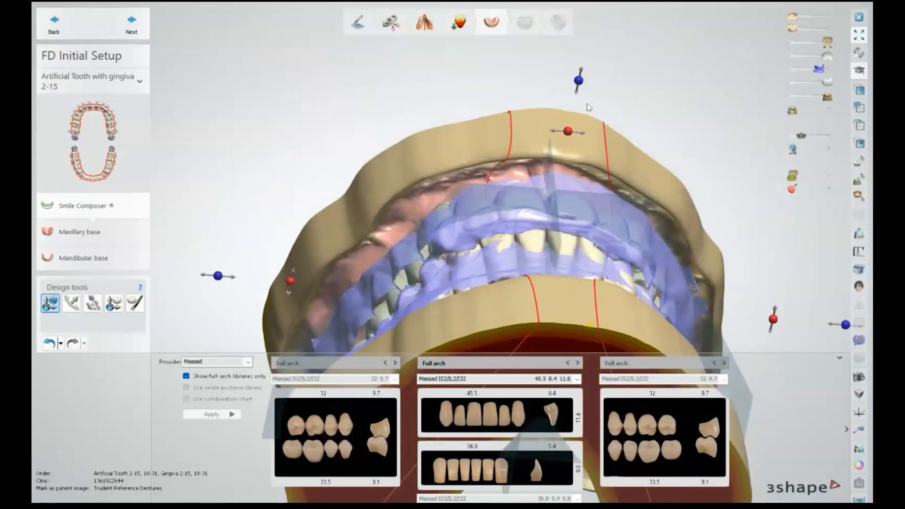
{"action": "left_click_drag", "start_coordinate": [582, 83], "coordinate": [583, 76]}
{"action": "right_click_drag", "start_coordinate": [615, 174], "coordinate": [598, 234]}
{"action": "scroll", "coordinate": [597, 234], "scroll_direction": "down", "scroll_amount": 2}
{"action": "middle_click_drag", "start_coordinate": [597, 234], "coordinate": [564, 119]}
{"action": "right_click_drag", "start_coordinate": [564, 119], "coordinate": [571, 124]}
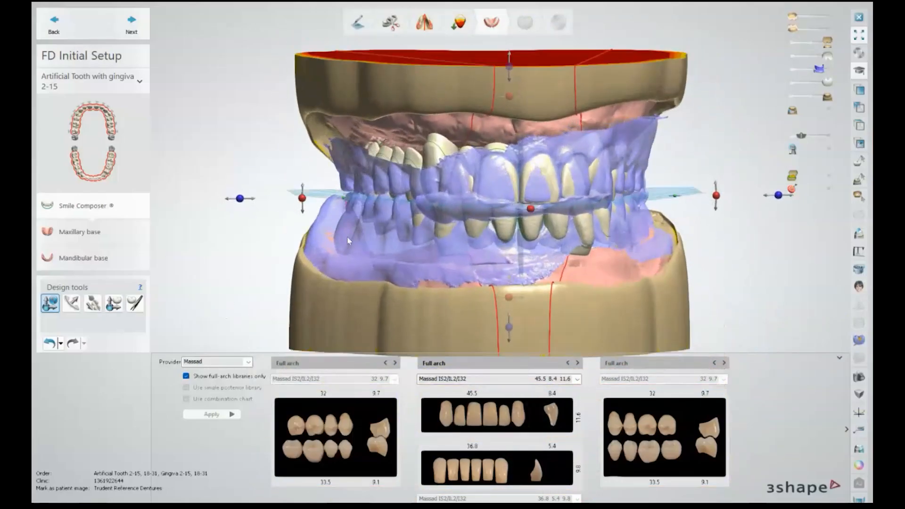
- Widen the whole tooth setup and fine-tune its position so the upper front teeth follow the wax rim scan
{"action": "scroll", "coordinate": [363, 216], "scroll_direction": "up", "scroll_amount": 4}
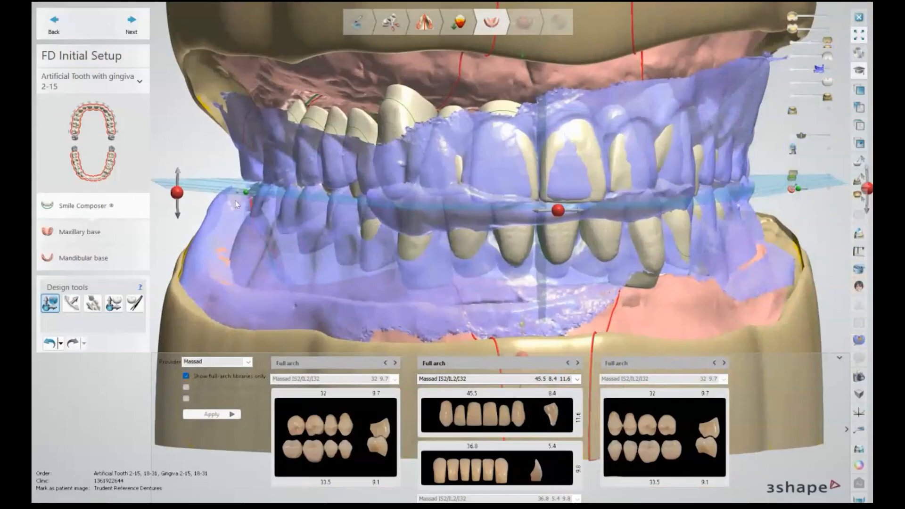
{"action": "left_click_drag", "start_coordinate": [248, 194], "coordinate": [231, 191]}
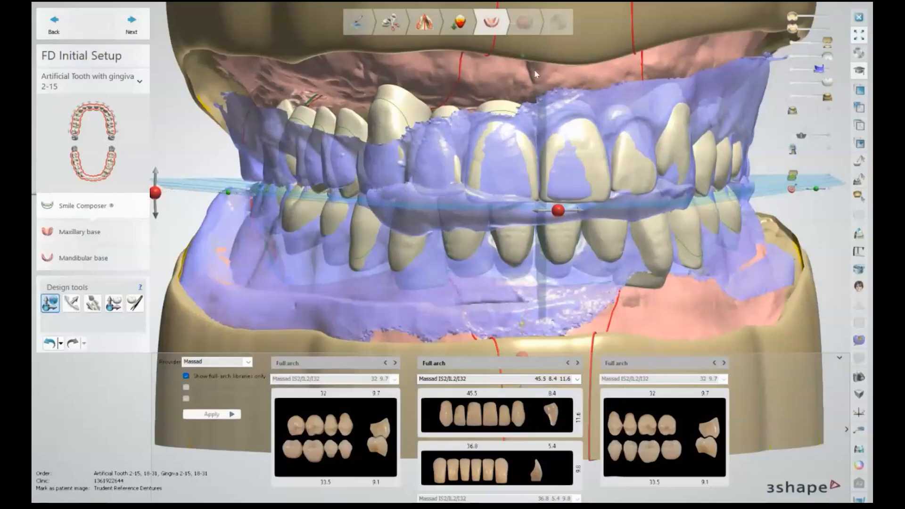
{"action": "left_click_drag", "start_coordinate": [523, 56], "coordinate": [524, 59]}
{"action": "scroll", "coordinate": [523, 121], "scroll_direction": "up", "scroll_amount": 5}
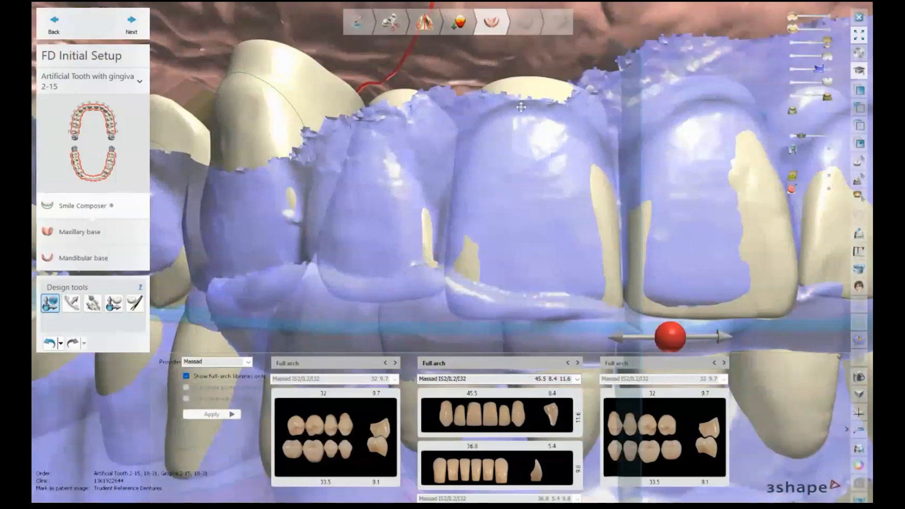
{"action": "mouse_move", "coordinate": [598, 145]}
{"action": "right_mouse_down"}
{"action": "mouse_move", "coordinate": [570, 141]}
{"action": "mouse_move", "coordinate": [603, 146]}
{"action": "right_mouse_up"}
{"action": "scroll", "coordinate": [512, 133], "scroll_direction": "down", "scroll_amount": 8}
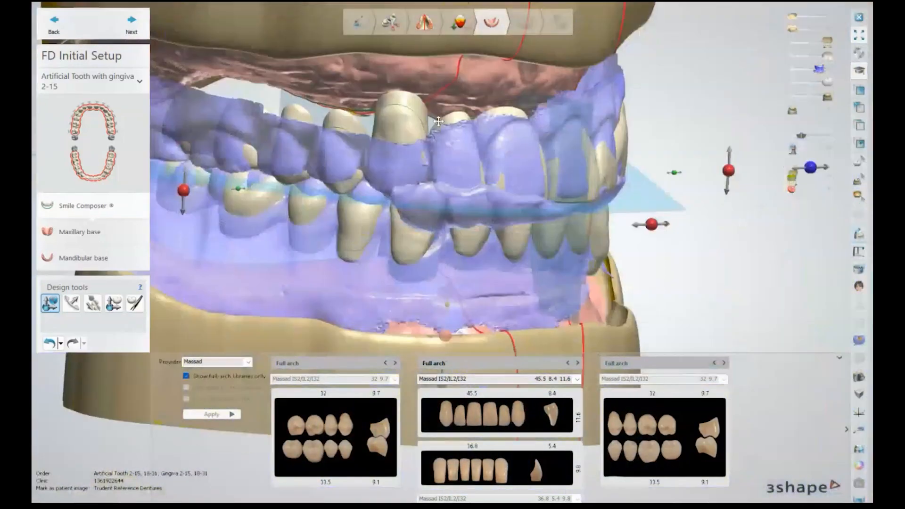
{"action": "right_click_drag", "start_coordinate": [438, 122], "coordinate": [247, 177]}
{"action": "left_click_drag", "start_coordinate": [207, 183], "coordinate": [196, 182]}
{"action": "right_click_drag", "start_coordinate": [382, 171], "coordinate": [425, 177]}
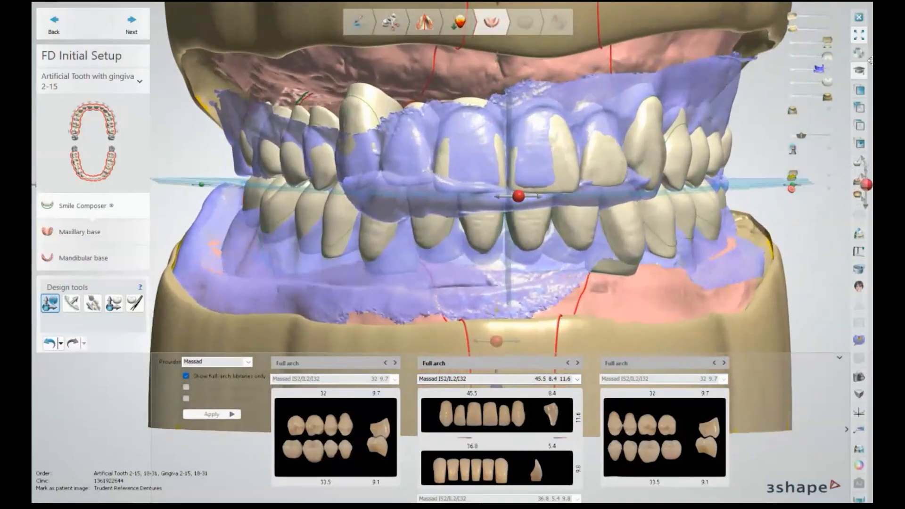
- Fade out the wax rim scan and check the adjusted teeth from the side and front
{"action": "left_click_drag", "start_coordinate": [819, 70], "coordinate": [793, 77]}
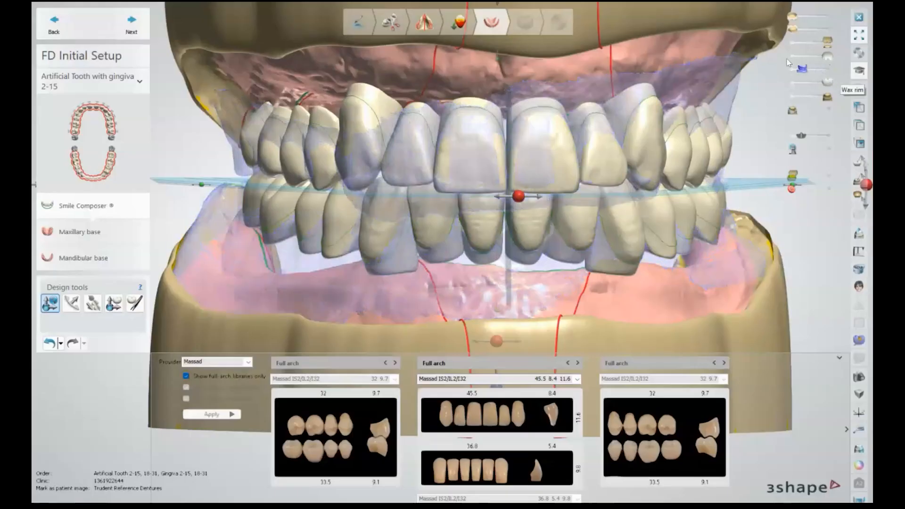
{"action": "right_click_drag", "start_coordinate": [321, 193], "coordinate": [400, 200]}
{"action": "right_click_drag", "start_coordinate": [464, 228], "coordinate": [423, 221]}
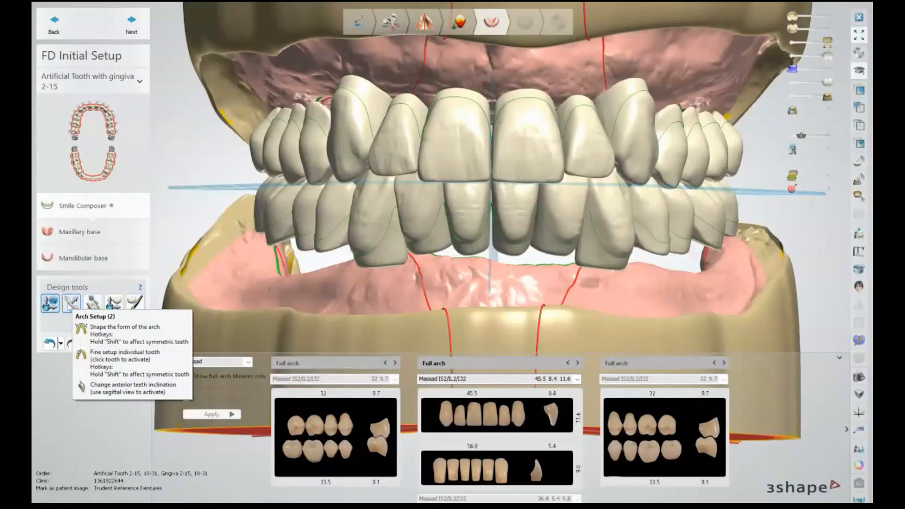
- Activate individual tooth adjustment and overlay the wax rim scan semi-transparently in a view of the patient's left side
{"action": "left_click", "coordinate": [93, 303]}
{"action": "right_click_drag", "start_coordinate": [444, 291], "coordinate": [362, 282]}
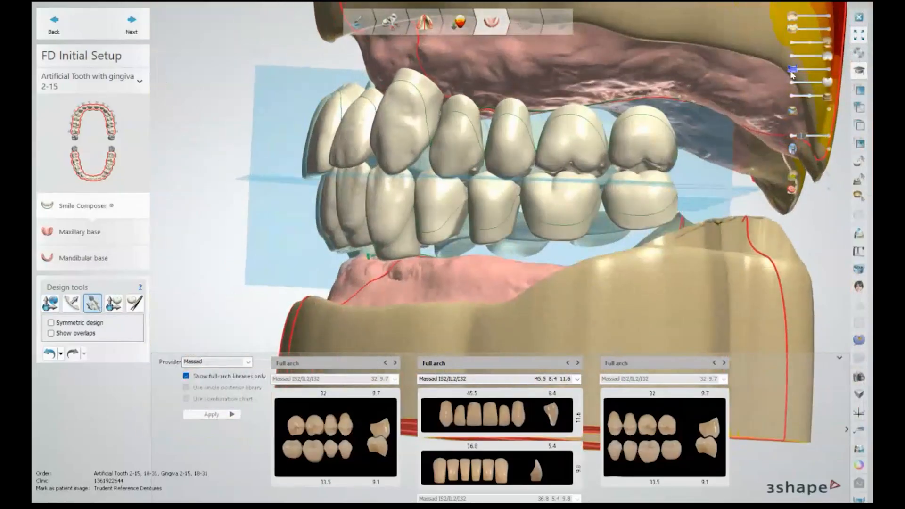
{"action": "left_click_drag", "start_coordinate": [793, 70], "coordinate": [813, 70]}
{"action": "middle_click_drag", "start_coordinate": [501, 69], "coordinate": [630, 122]}
{"action": "right_click_drag", "start_coordinate": [630, 122], "coordinate": [627, 122]}
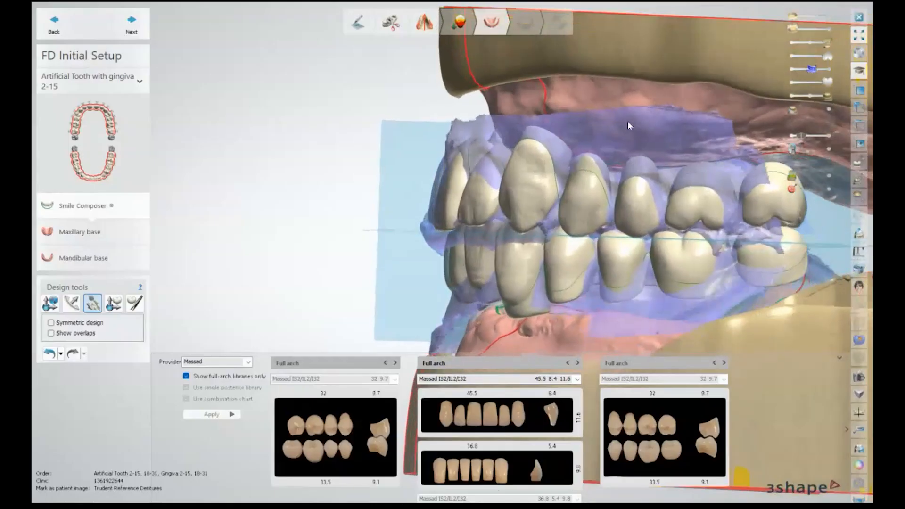
- Adjust the inclination of the upper left central incisor against the wax rim scan and check it from the front and opposite side
{"action": "scroll", "coordinate": [470, 152], "scroll_direction": "up", "scroll_amount": 5}
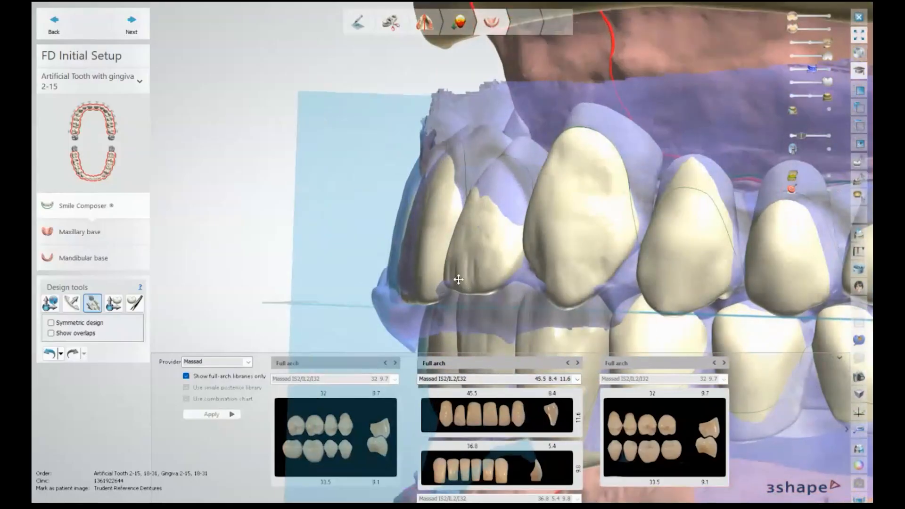
{"action": "scroll", "coordinate": [495, 123], "scroll_direction": "down", "scroll_amount": 3}
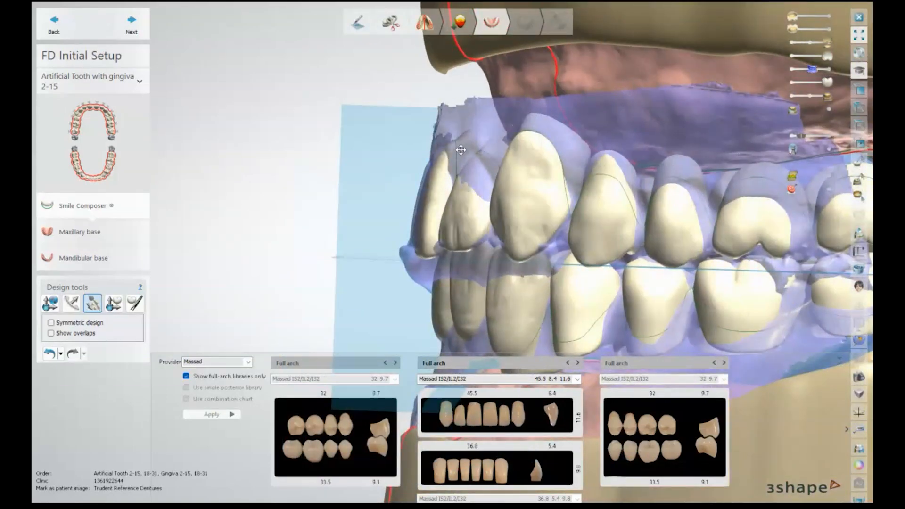
{"action": "scroll", "coordinate": [562, 114], "scroll_direction": "down", "scroll_amount": 4}
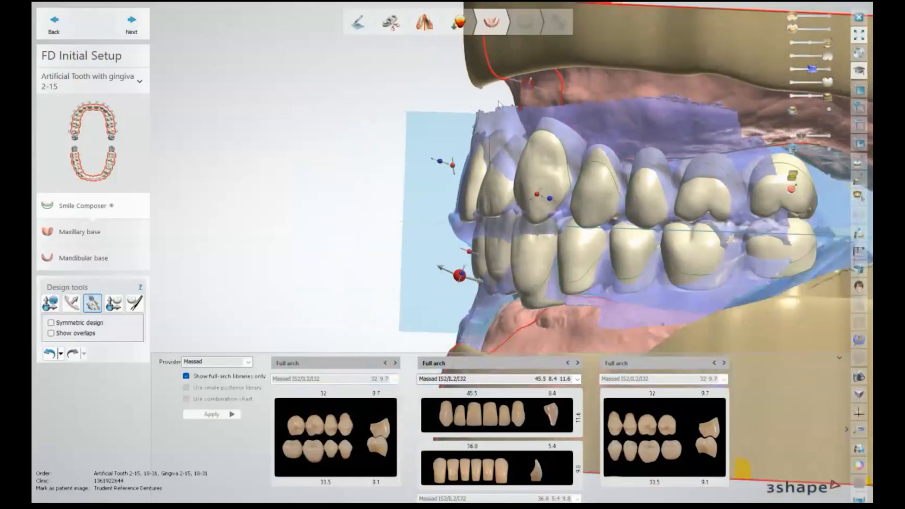
{"action": "scroll", "coordinate": [519, 81], "scroll_direction": "up", "scroll_amount": 3}
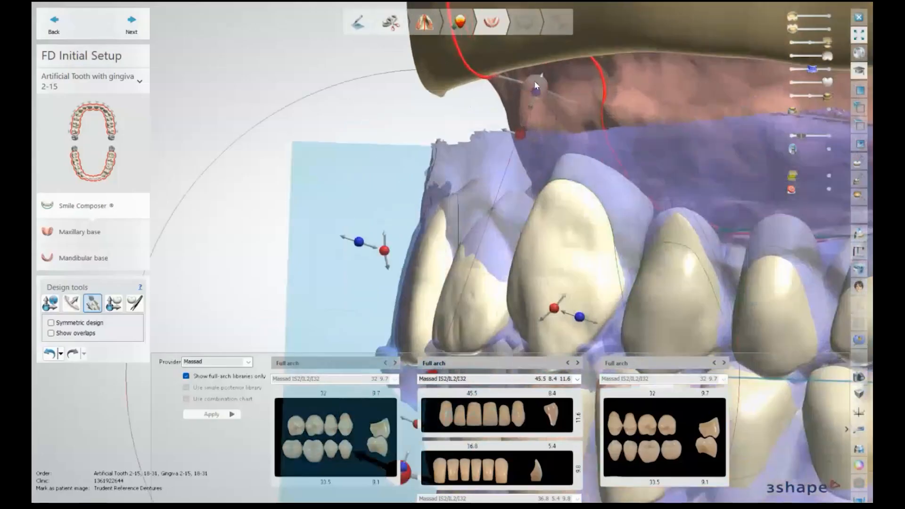
{"action": "left_click_drag", "start_coordinate": [534, 83], "coordinate": [493, 79]}
{"action": "right_click_drag", "start_coordinate": [440, 164], "coordinate": [346, 155]}
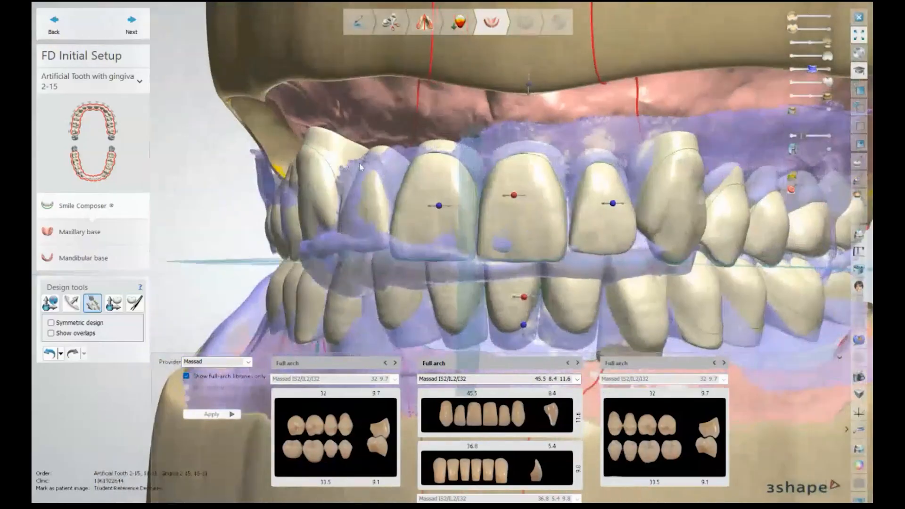
{"action": "right_click_drag", "start_coordinate": [536, 107], "coordinate": [411, 222]}
{"action": "scroll", "coordinate": [408, 215], "scroll_direction": "up", "scroll_amount": 5}
{"action": "scroll", "coordinate": [419, 204], "scroll_direction": "down", "scroll_amount": 4}
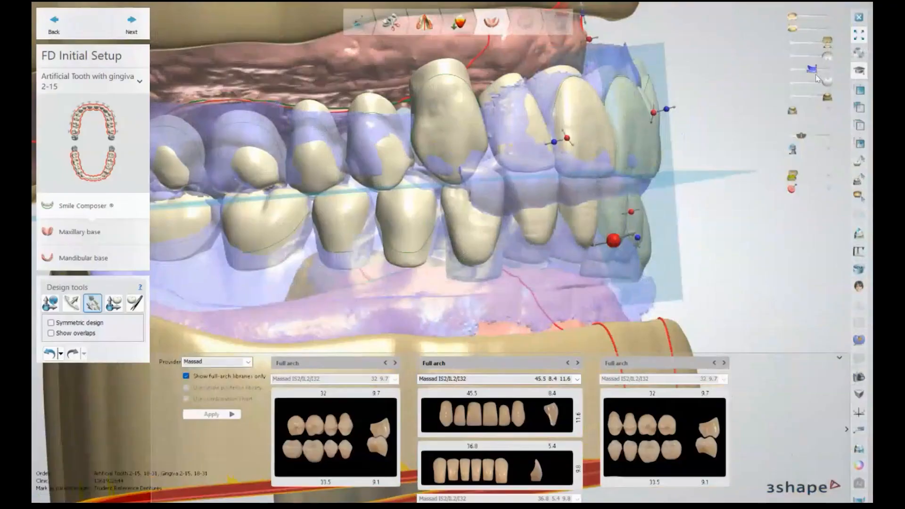
- Make the wax rim scan more transparent and hide the upper model and the occlusal plane to see the lower ridge from above
{"action": "left_click_drag", "start_coordinate": [809, 73], "coordinate": [801, 71]}
{"action": "right_click_drag", "start_coordinate": [266, 73], "coordinate": [273, 107]}
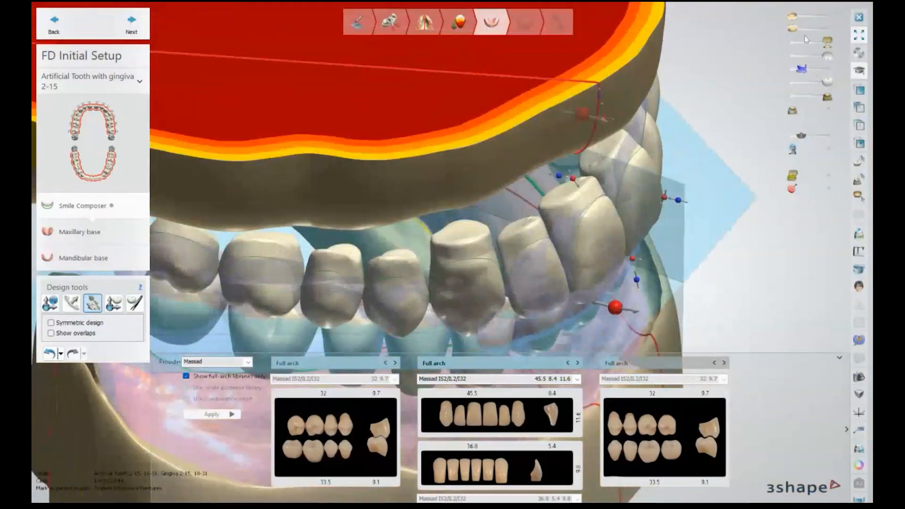
{"action": "left_click", "coordinate": [789, 44]}
{"action": "right_click_drag", "start_coordinate": [340, 151], "coordinate": [301, 206]}
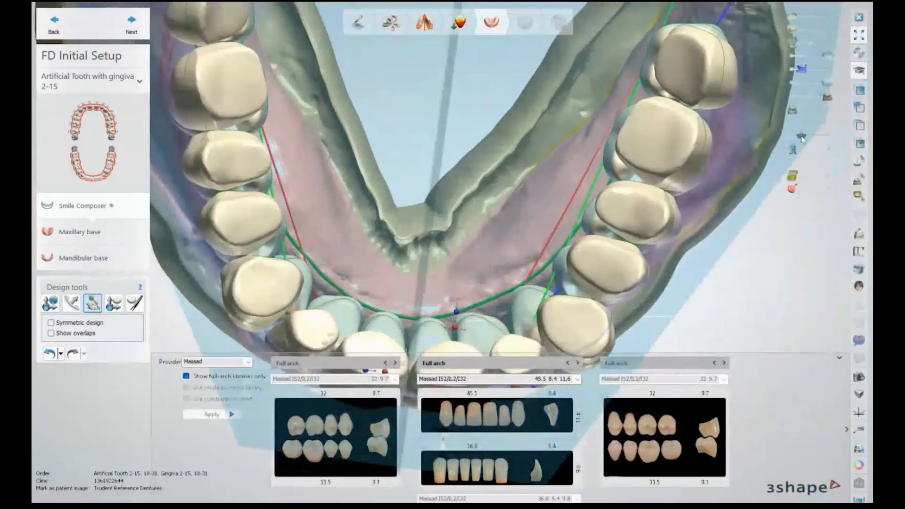
{"action": "left_click_drag", "start_coordinate": [795, 137], "coordinate": [779, 137]}
{"action": "scroll", "coordinate": [744, 108], "scroll_direction": "down", "scroll_amount": 3}
{"action": "right_click_drag", "start_coordinate": [481, 130], "coordinate": [398, 113]}
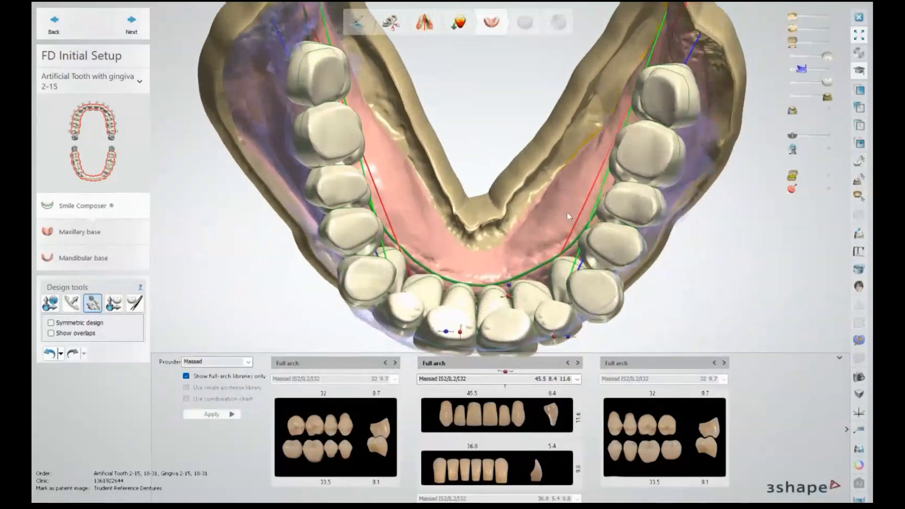
- Examine the posterior teeth on both sides from above for their position relative to the ridge guide lines
{"action": "right_click_drag", "start_coordinate": [567, 212], "coordinate": [581, 225]}
{"action": "right_click_drag", "start_coordinate": [612, 106], "coordinate": [586, 113]}
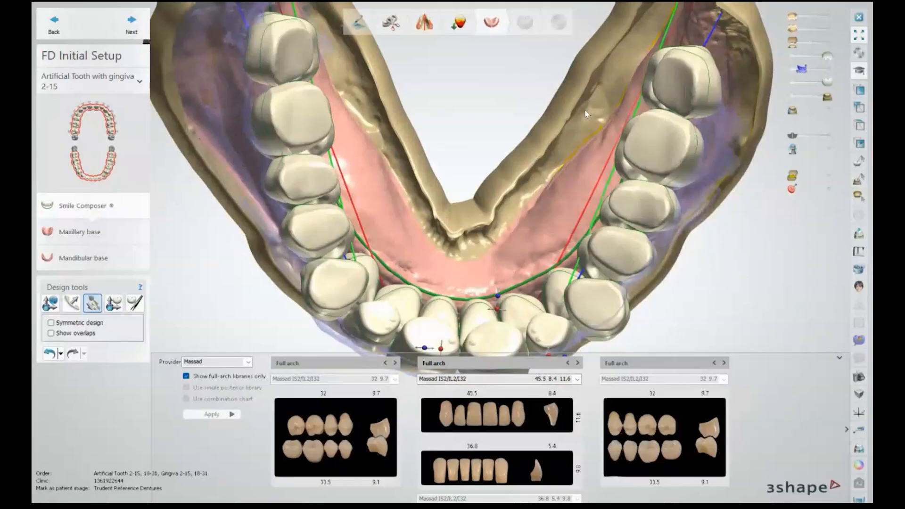
{"action": "mouse_move", "coordinate": [490, 150]}
{"action": "right_mouse_down"}
{"action": "mouse_move", "coordinate": [470, 145]}
{"action": "mouse_move", "coordinate": [489, 148]}
{"action": "right_mouse_up"}
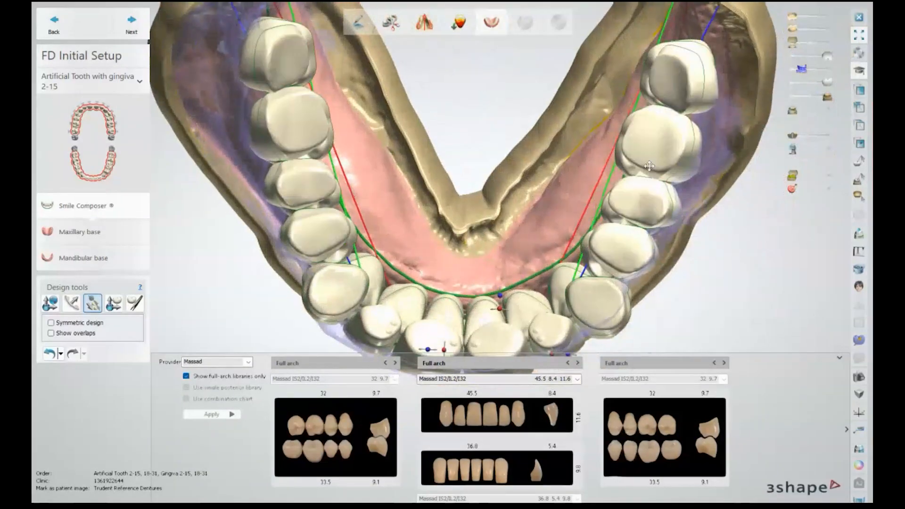
{"action": "middle_click_drag", "start_coordinate": [372, 184], "coordinate": [438, 235]}
{"action": "right_click_drag", "start_coordinate": [438, 235], "coordinate": [435, 238]}
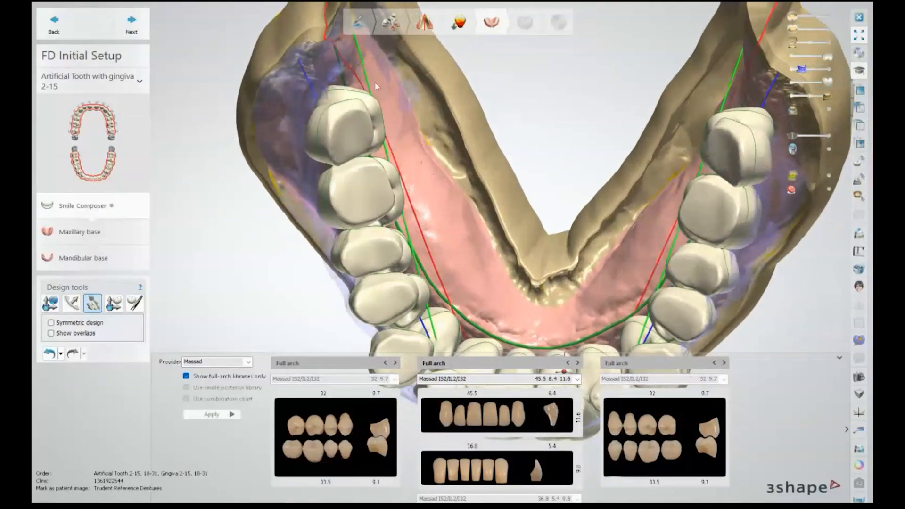
{"action": "right_click_drag", "start_coordinate": [413, 216], "coordinate": [409, 217]}
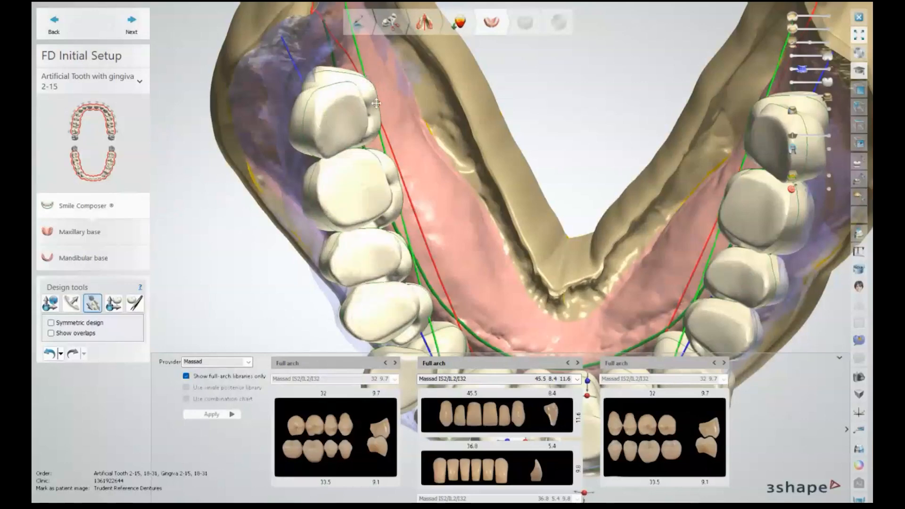
{"action": "middle_click_drag", "start_coordinate": [675, 146], "coordinate": [539, 90]}
{"action": "right_click_drag", "start_coordinate": [540, 90], "coordinate": [548, 93]}
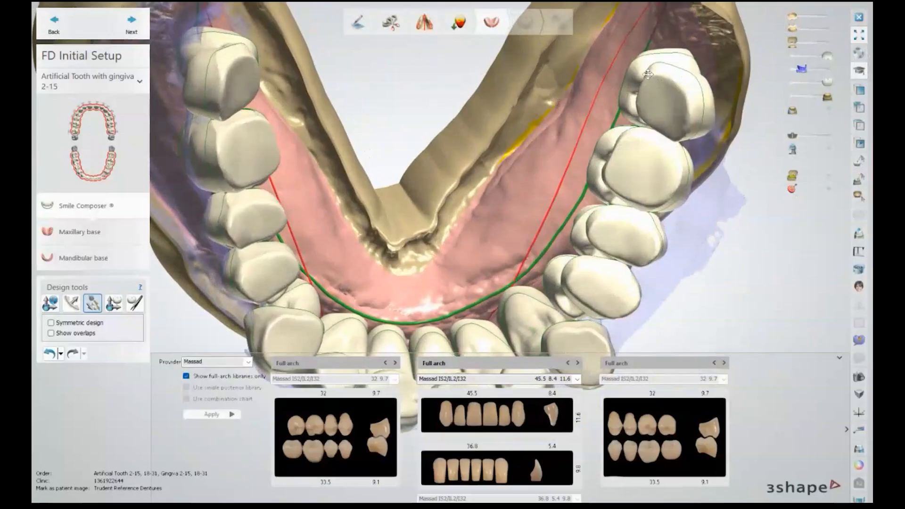
- Move the posterior teeth on the patient's right side outward toward the cheek, following the ridge guide lines
{"action": "right_click_drag", "start_coordinate": [463, 85], "coordinate": [469, 158]}
{"action": "mouse_move", "coordinate": [490, 170]}
{"action": "middle_mouse_down"}
{"action": "mouse_move", "coordinate": [488, 150]}
{"action": "mouse_move", "coordinate": [480, 182]}
{"action": "middle_mouse_up"}
{"action": "scroll", "coordinate": [488, 149], "scroll_direction": "down", "scroll_amount": 3}
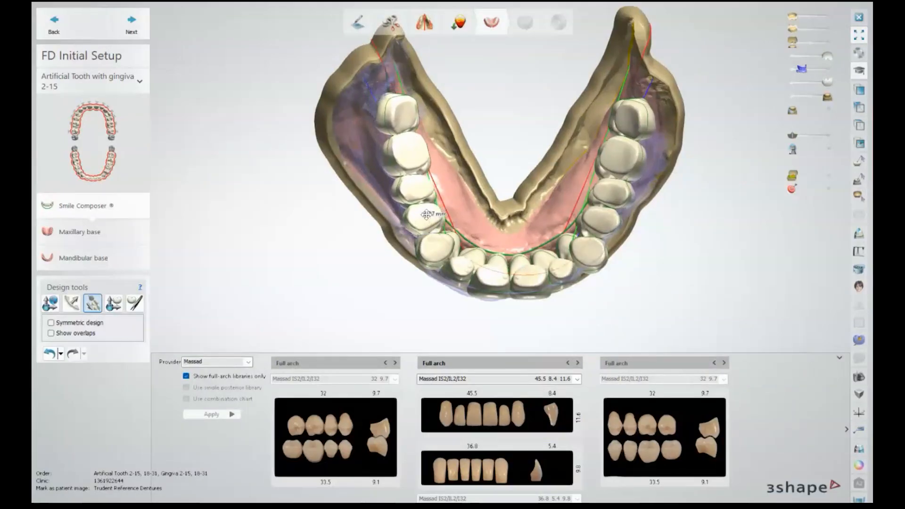
{"action": "left_click_drag", "start_coordinate": [426, 212], "coordinate": [419, 212]}
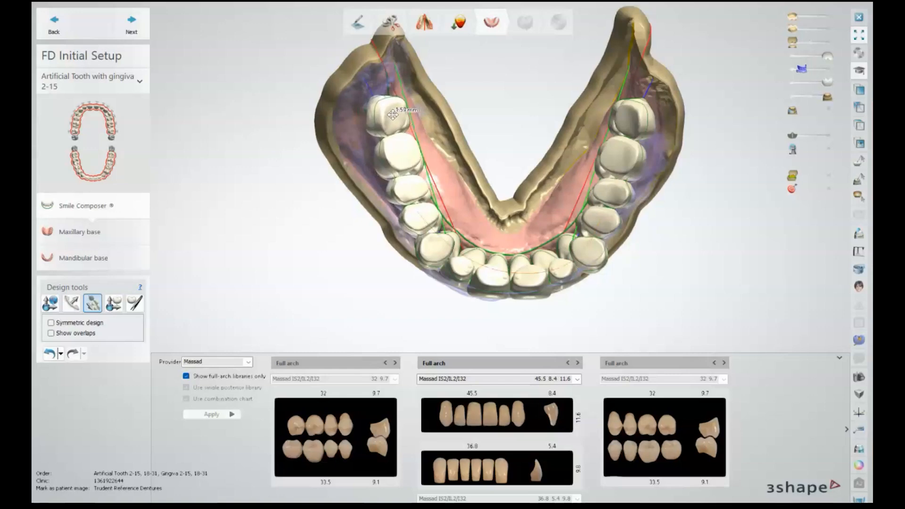
- Move the posterior teeth on the patient's left side outward toward the cheek to align with the ridge guide lines
{"action": "right_click_drag", "start_coordinate": [511, 147], "coordinate": [639, 169]}
{"action": "scroll", "coordinate": [639, 168], "scroll_direction": "up", "scroll_amount": 2}
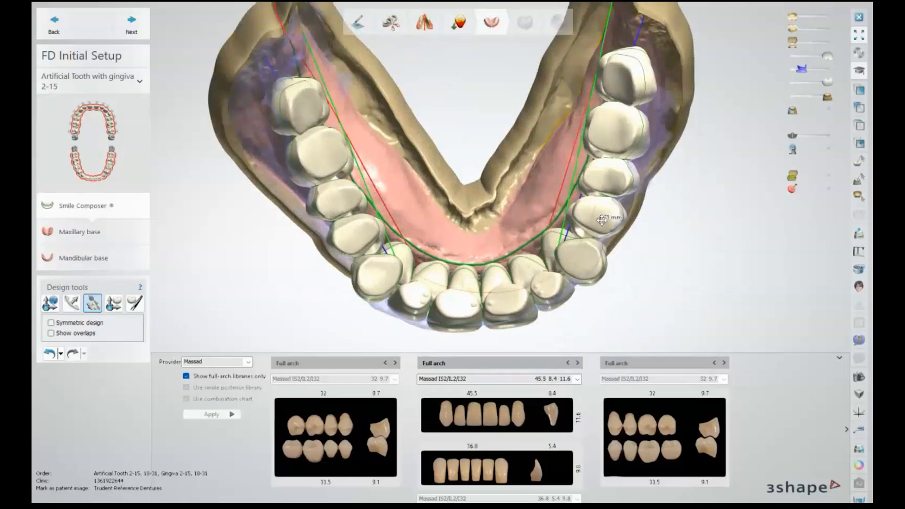
{"action": "right_click_drag", "start_coordinate": [604, 119], "coordinate": [616, 118]}
{"action": "left_click_drag", "start_coordinate": [621, 77], "coordinate": [631, 74]}
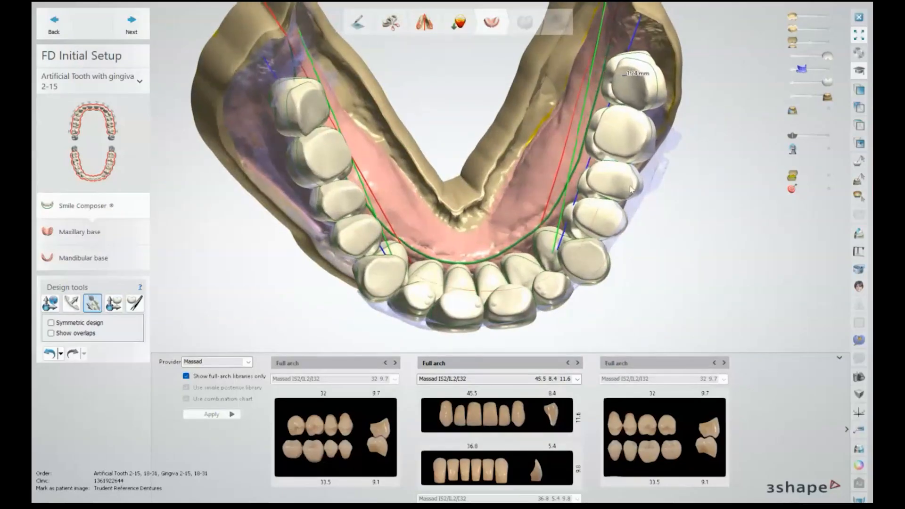
- Make the wax rim scan more opaque to compare it with the posterior teeth from the patient's right side
{"action": "right_click_drag", "start_coordinate": [568, 204], "coordinate": [592, 118]}
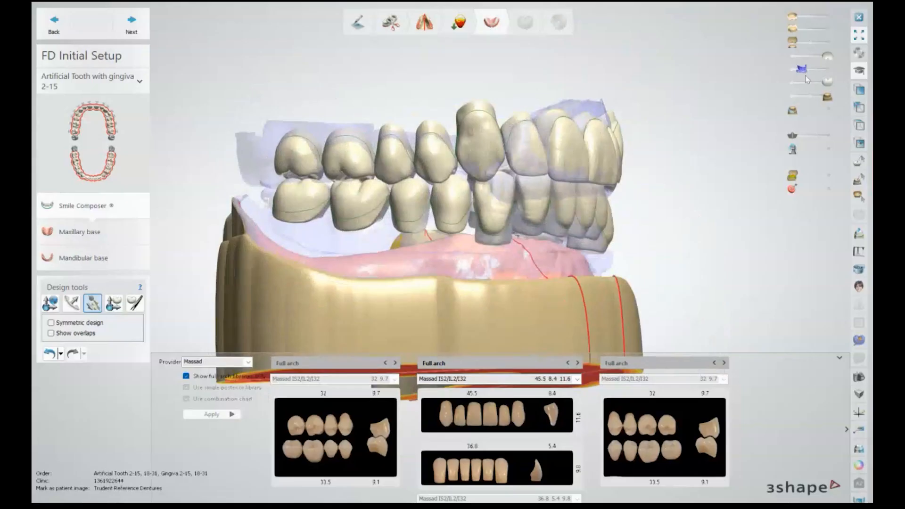
{"action": "right_click_drag", "start_coordinate": [446, 105], "coordinate": [480, 111]}
{"action": "scroll", "coordinate": [369, 196], "scroll_direction": "up", "scroll_amount": 5}
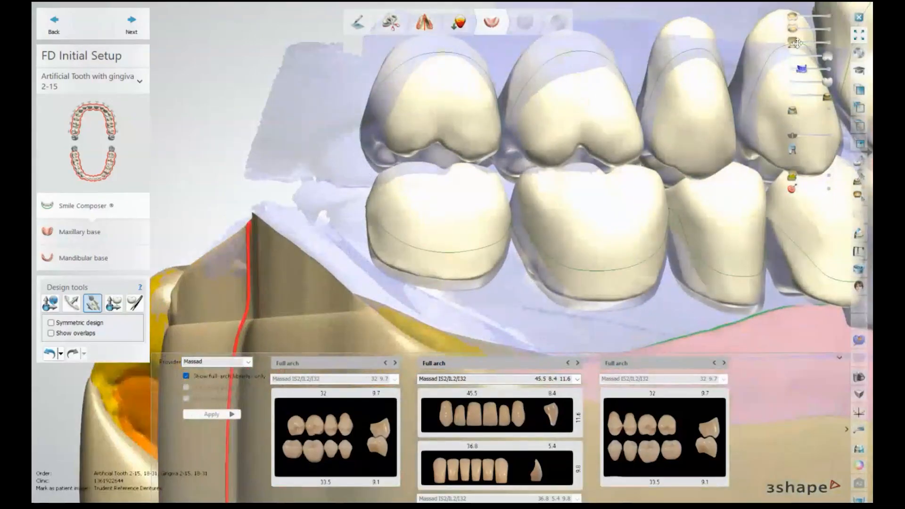
{"action": "left_click_drag", "start_coordinate": [804, 69], "coordinate": [819, 69]}
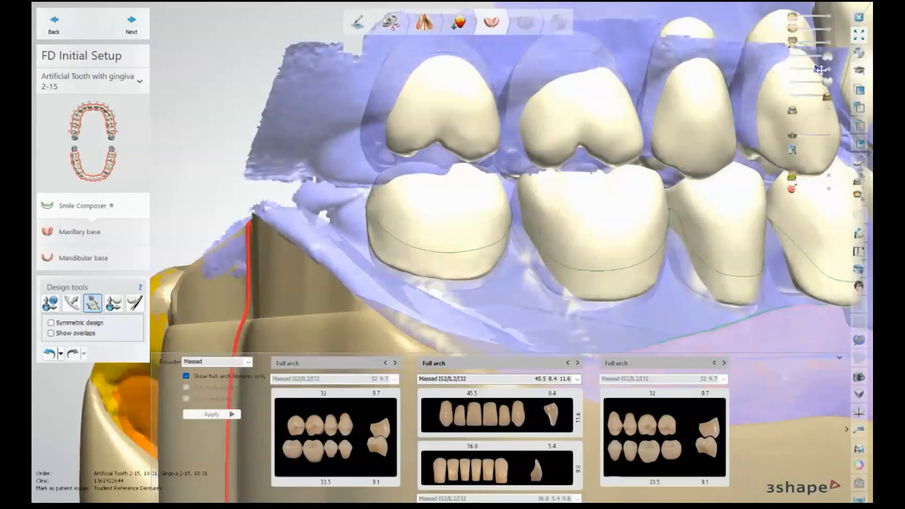
{"action": "scroll", "coordinate": [469, 157], "scroll_direction": "down", "scroll_amount": 5}
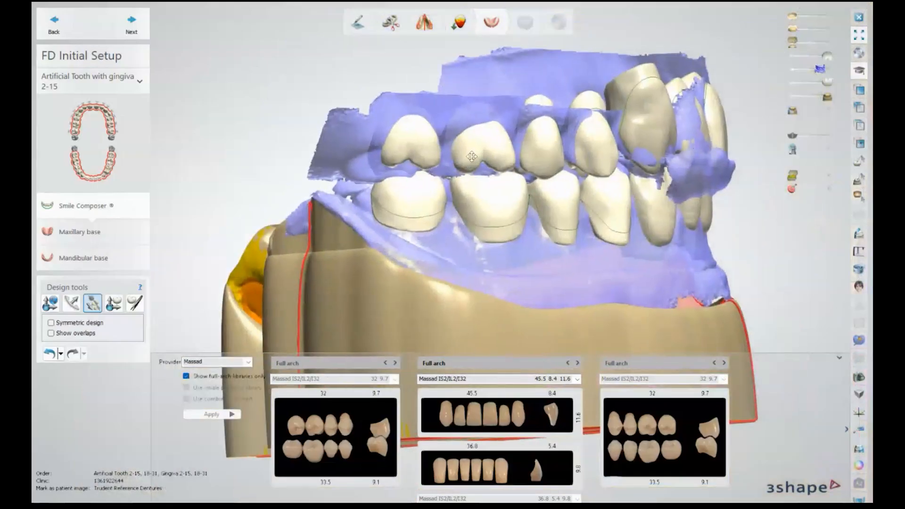
{"action": "mouse_move", "coordinate": [468, 156]}
{"action": "right_mouse_down"}
{"action": "mouse_move", "coordinate": [458, 156]}
{"action": "mouse_move", "coordinate": [467, 153]}
{"action": "right_mouse_up"}
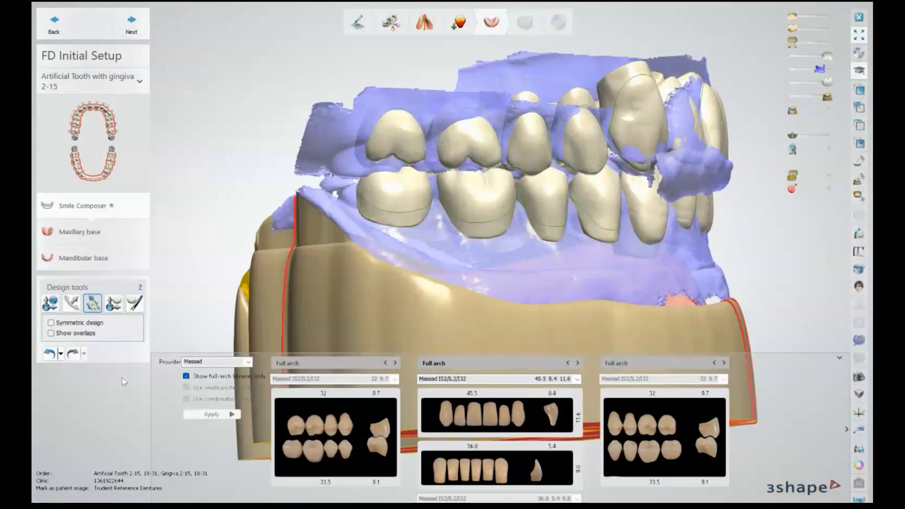
- Tilt the whole tooth setup so its posterior end moves down to follow the wax rim scan
{"action": "left_click", "coordinate": [47, 310]}
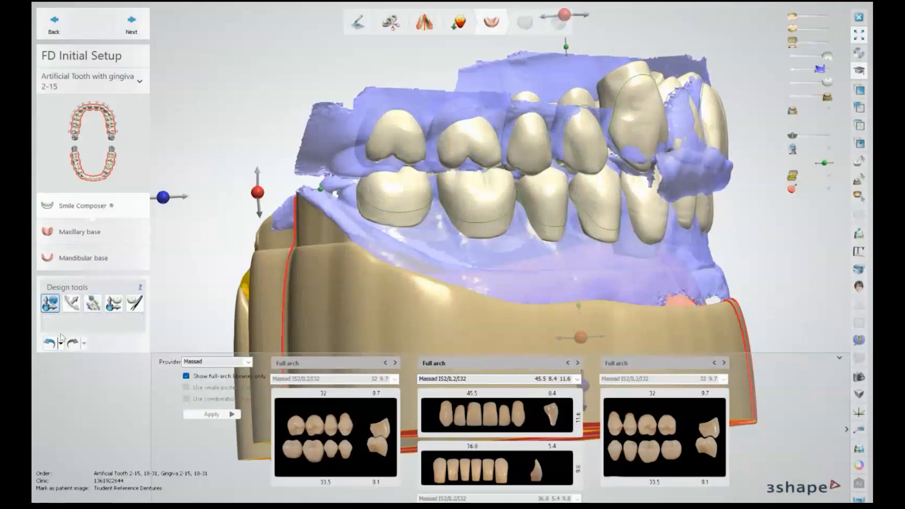
{"action": "middle_click_drag", "start_coordinate": [277, 209], "coordinate": [308, 208]}
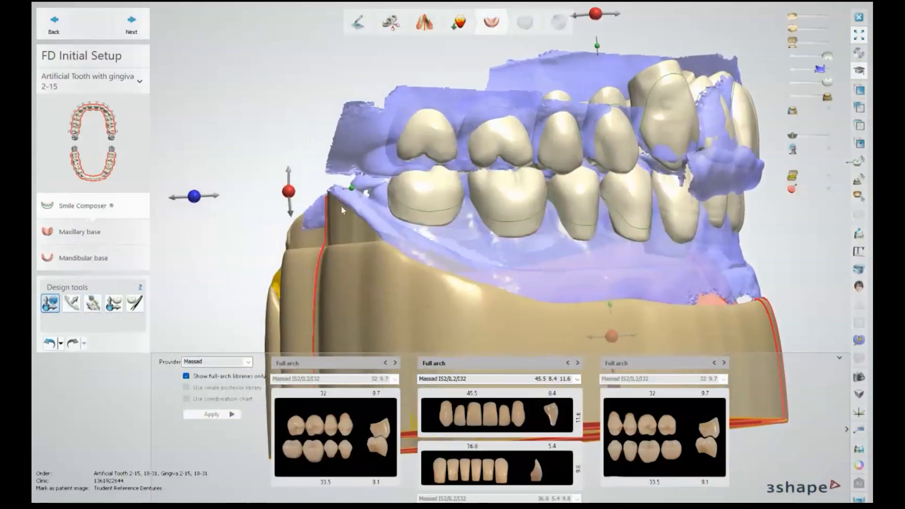
{"action": "left_click_drag", "start_coordinate": [289, 193], "coordinate": [289, 212]}
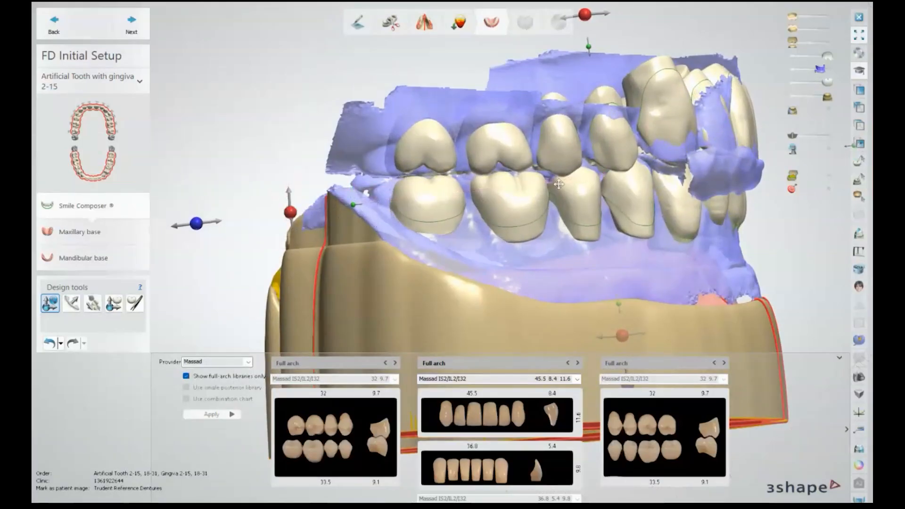
- Lower the whole tooth setup by about 0.54 mm relative to the wax rim scan in the front view
{"action": "scroll", "coordinate": [634, 184], "scroll_direction": "down", "scroll_amount": 2}
{"action": "right_click_drag", "start_coordinate": [634, 184], "coordinate": [561, 184]}
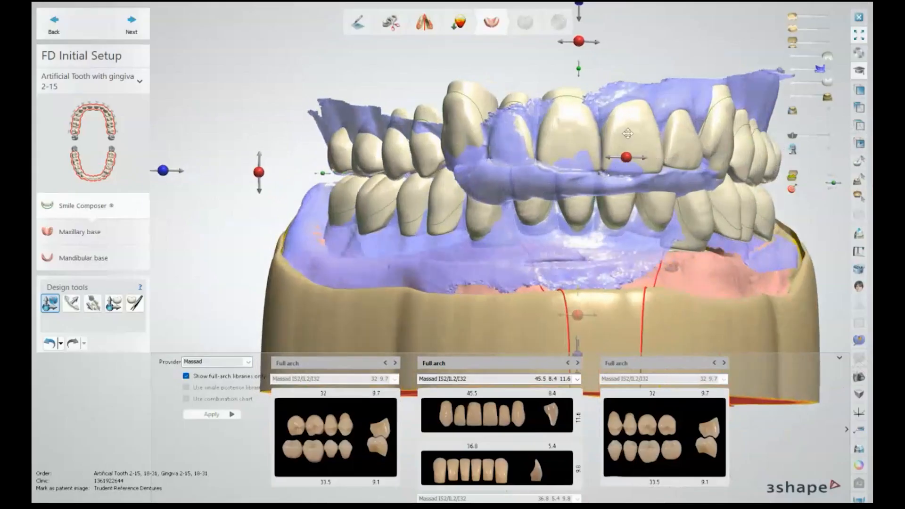
{"action": "scroll", "coordinate": [627, 133], "scroll_direction": "up", "scroll_amount": 5}
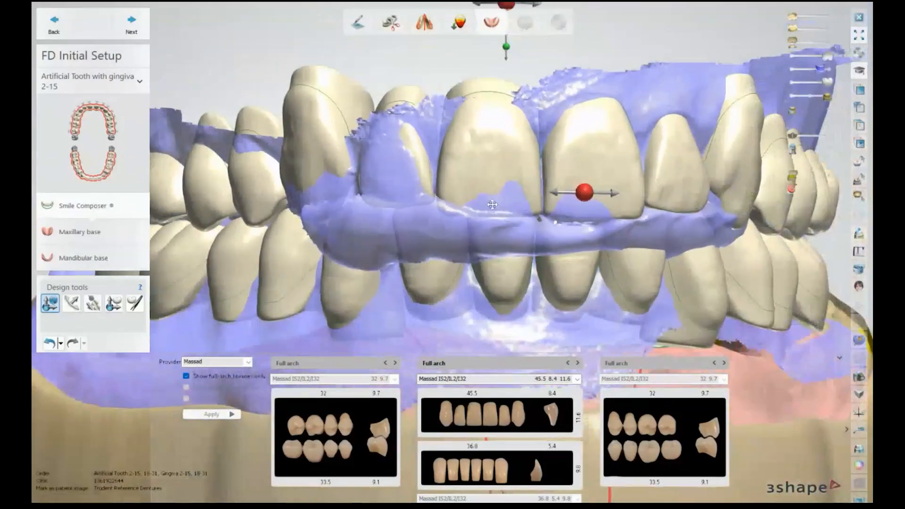
{"action": "scroll", "coordinate": [492, 204], "scroll_direction": "down", "scroll_amount": 2}
{"action": "scroll", "coordinate": [528, 123], "scroll_direction": "down", "scroll_amount": 3}
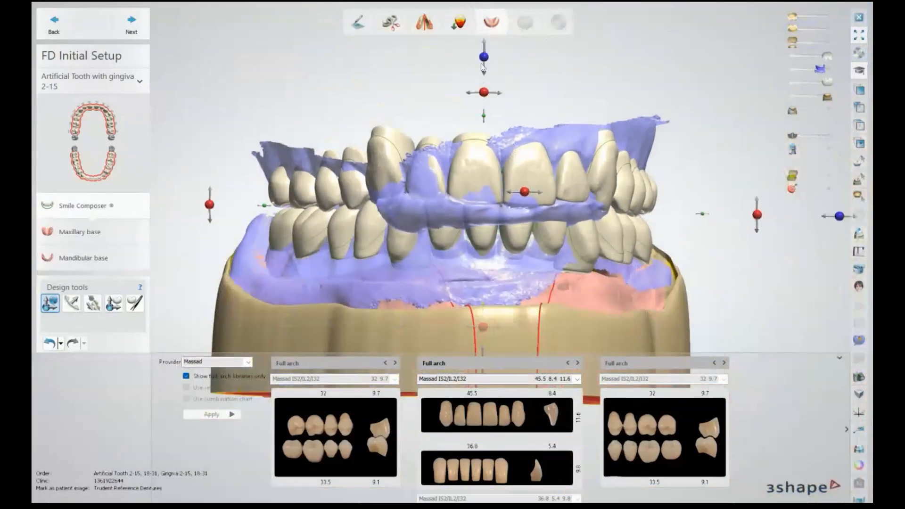
{"action": "left_click_drag", "start_coordinate": [483, 57], "coordinate": [484, 60]}
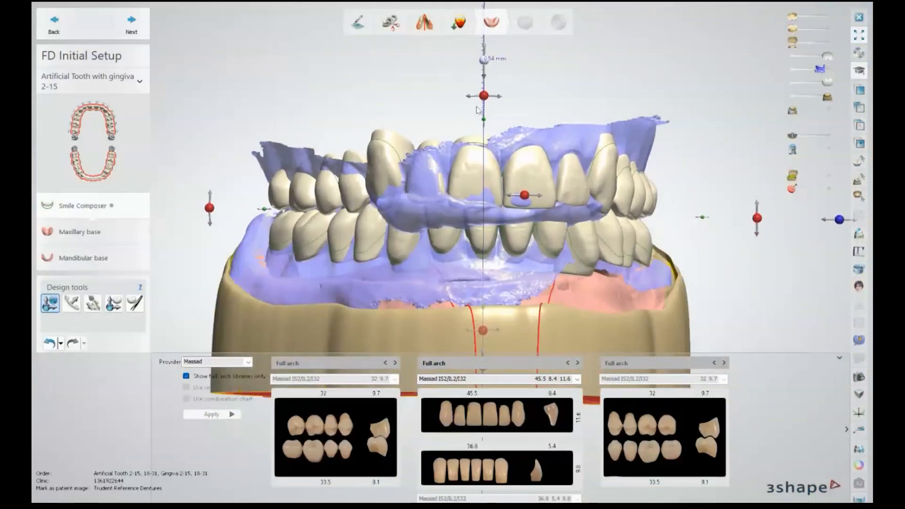
{"action": "right_click_drag", "start_coordinate": [583, 174], "coordinate": [602, 182]}
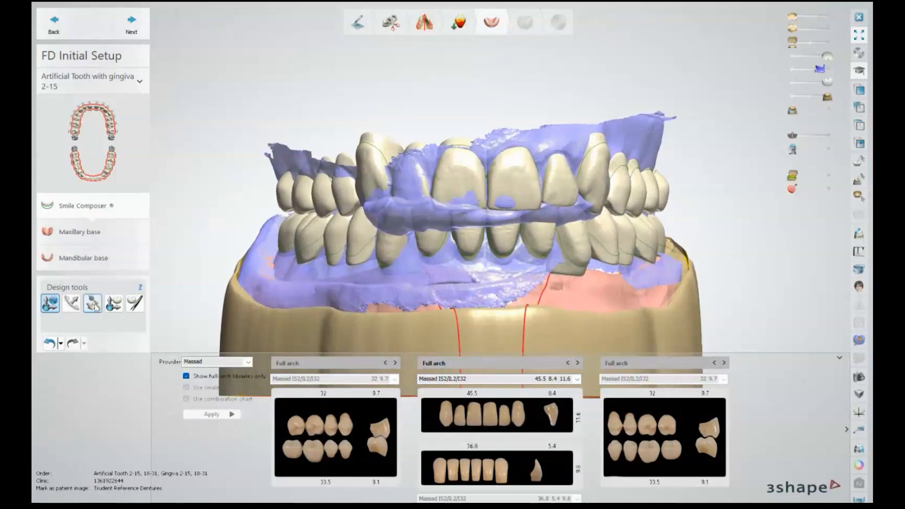
- Rotate the upper canine on the patient's right side as an individual tooth with symmetric design enabled
{"action": "left_click", "coordinate": [113, 309]}
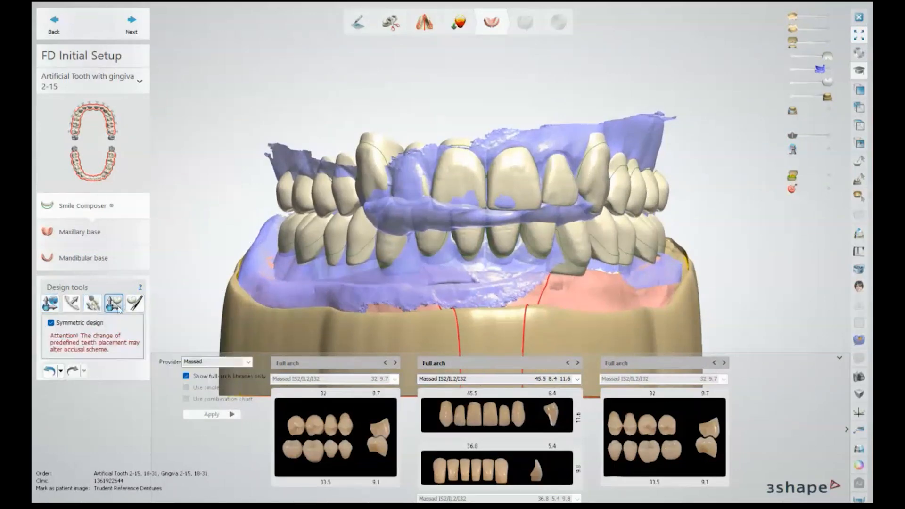
{"action": "scroll", "coordinate": [434, 137], "scroll_direction": "up", "scroll_amount": 5}
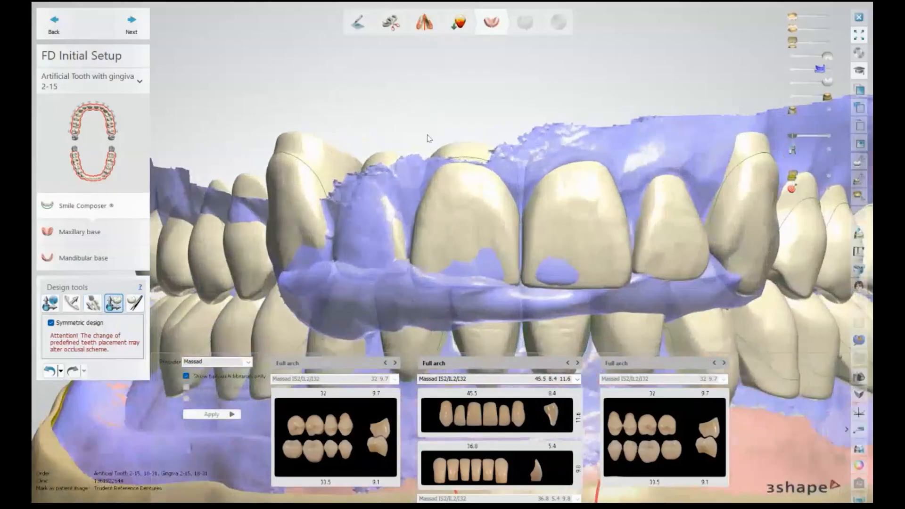
{"action": "scroll", "coordinate": [441, 141], "scroll_direction": "down", "scroll_amount": 5}
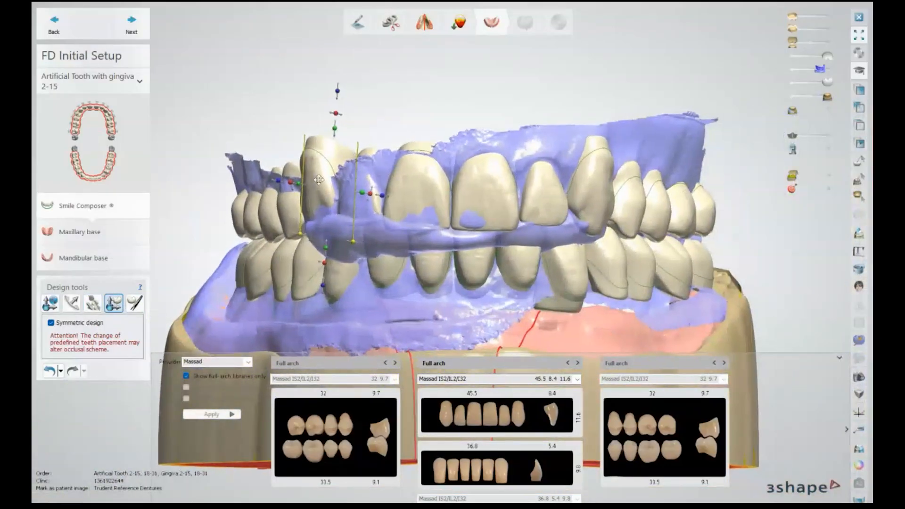
{"action": "right_click_drag", "start_coordinate": [366, 151], "coordinate": [367, 152]}
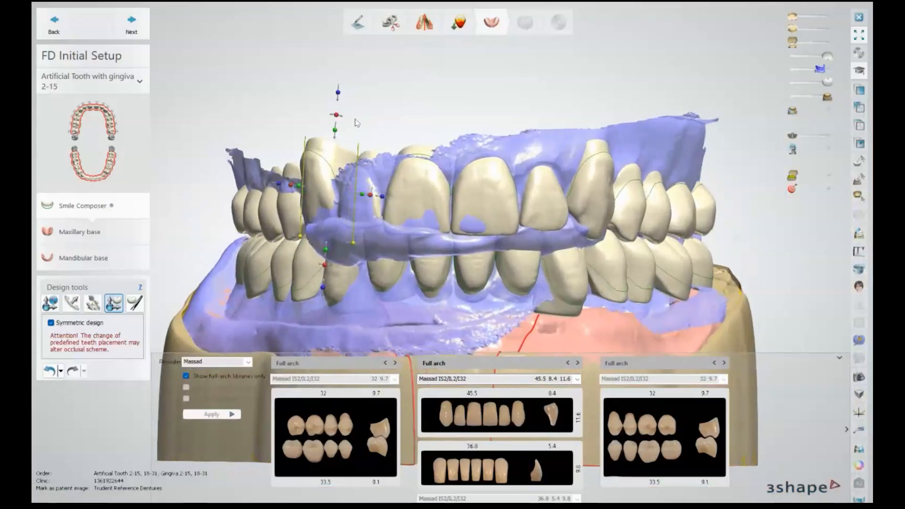
{"action": "scroll", "coordinate": [365, 134], "scroll_direction": "up", "scroll_amount": 2}
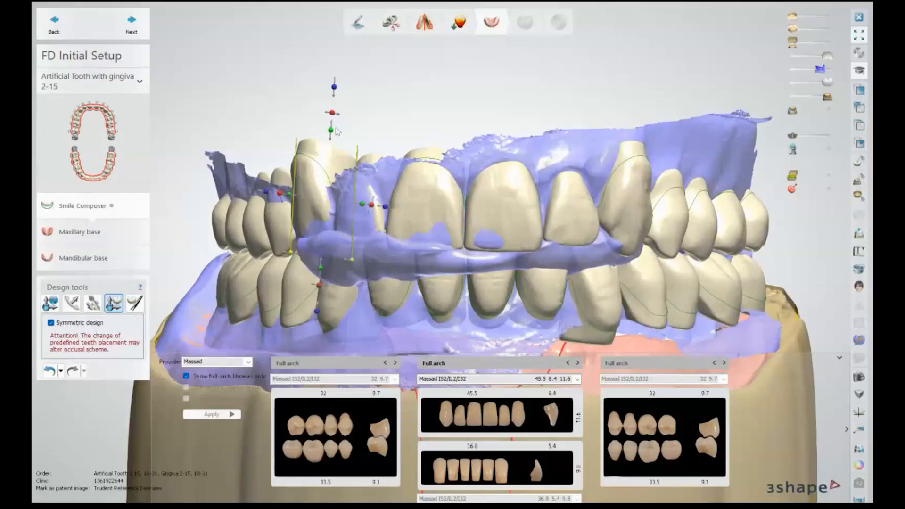
{"action": "right_click_drag", "start_coordinate": [362, 111], "coordinate": [353, 112]}
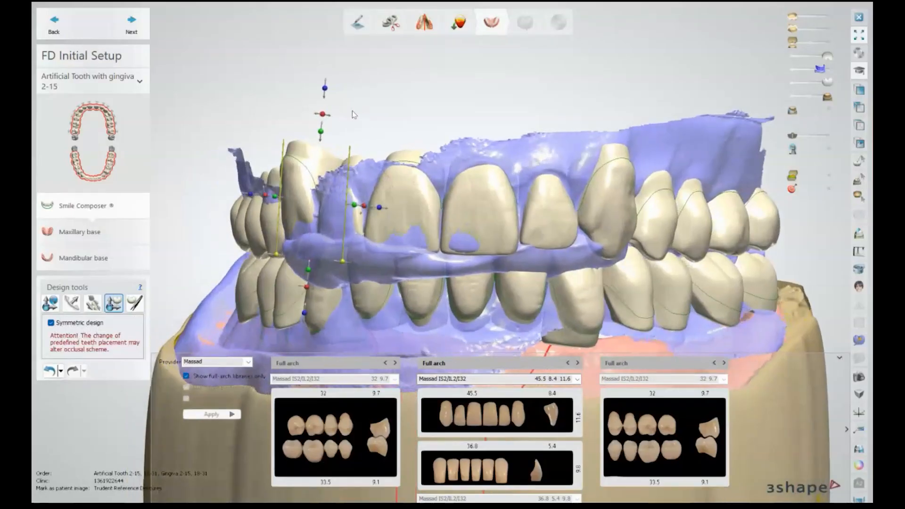
{"action": "scroll", "coordinate": [327, 120], "scroll_direction": "up", "scroll_amount": 2}
{"action": "left_click_drag", "start_coordinate": [321, 113], "coordinate": [343, 121]}
{"action": "right_click_drag", "start_coordinate": [448, 144], "coordinate": [388, 147]}
- Shift the upper right canine slightly sideways and check its alignment with the wax rim scan
{"action": "scroll", "coordinate": [388, 147], "scroll_direction": "down", "scroll_amount": 2}
{"action": "middle_click_drag", "start_coordinate": [389, 147], "coordinate": [504, 120]}
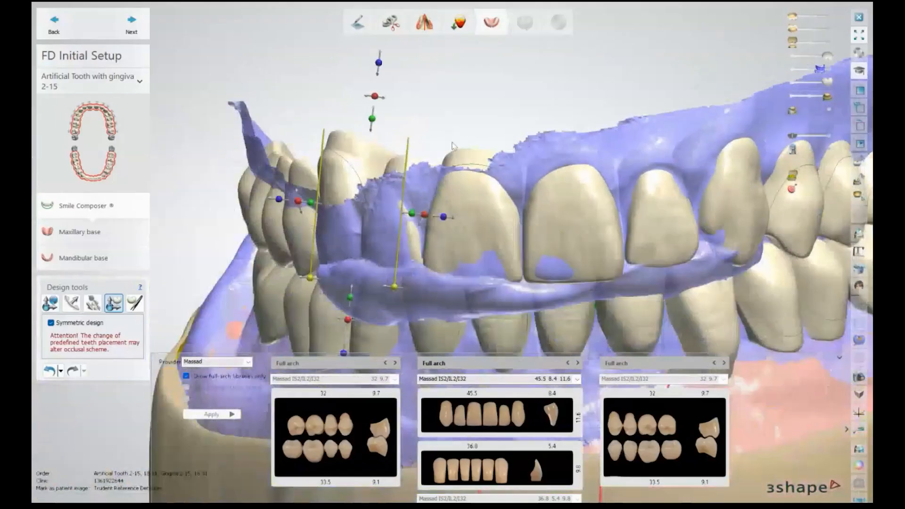
{"action": "left_click_drag", "start_coordinate": [282, 202], "coordinate": [281, 202]}
{"action": "right_click_drag", "start_coordinate": [329, 212], "coordinate": [477, 221]}
{"action": "right_click_drag", "start_coordinate": [556, 255], "coordinate": [525, 259]}
{"action": "scroll", "coordinate": [476, 238], "scroll_direction": "down", "scroll_amount": 4}
{"action": "mouse_move", "coordinate": [466, 236]}
{"action": "right_mouse_down"}
{"action": "mouse_move", "coordinate": [473, 223]}
{"action": "mouse_move", "coordinate": [456, 225]}
{"action": "right_mouse_up"}
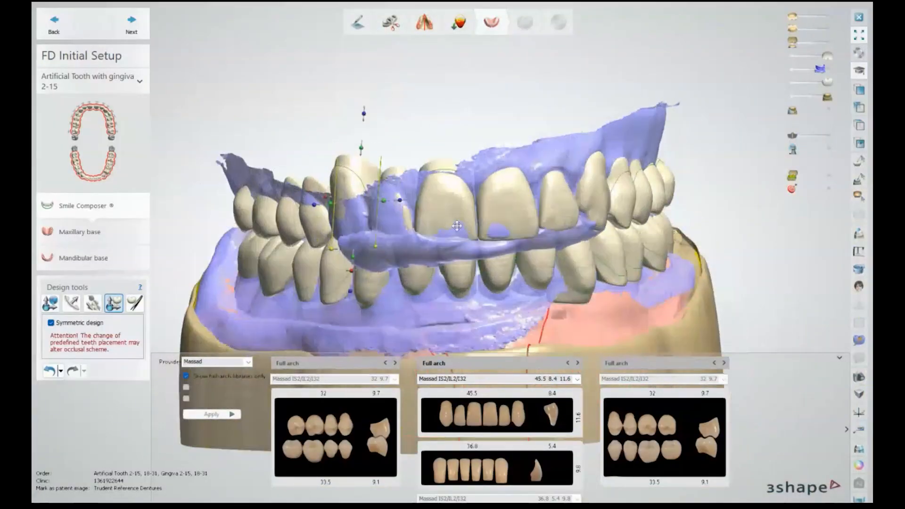
{"action": "right_click_drag", "start_coordinate": [314, 296], "coordinate": [354, 247]}
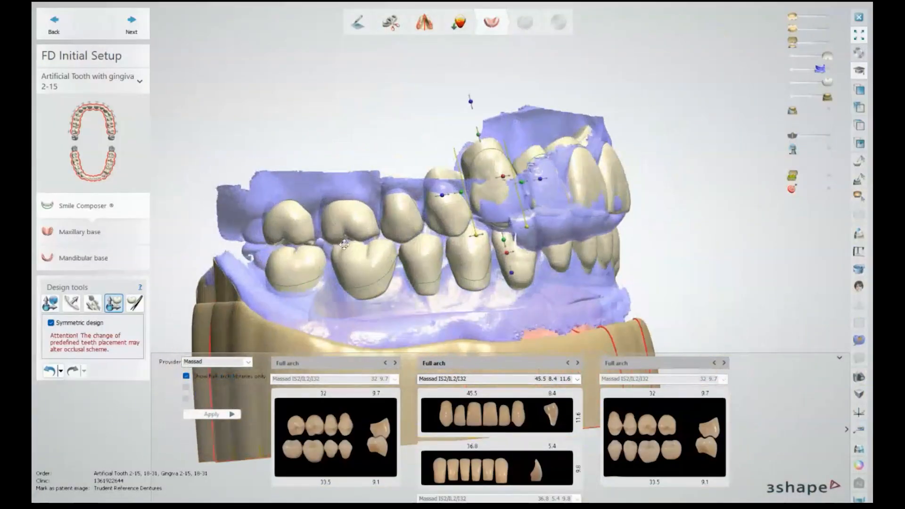
- Hide the wax rim scan and reshape the cheek-side surfaces of the upper right premolars inward with a 2.66 mm morphing radius
{"action": "left_click_drag", "start_coordinate": [819, 70], "coordinate": [792, 70]}
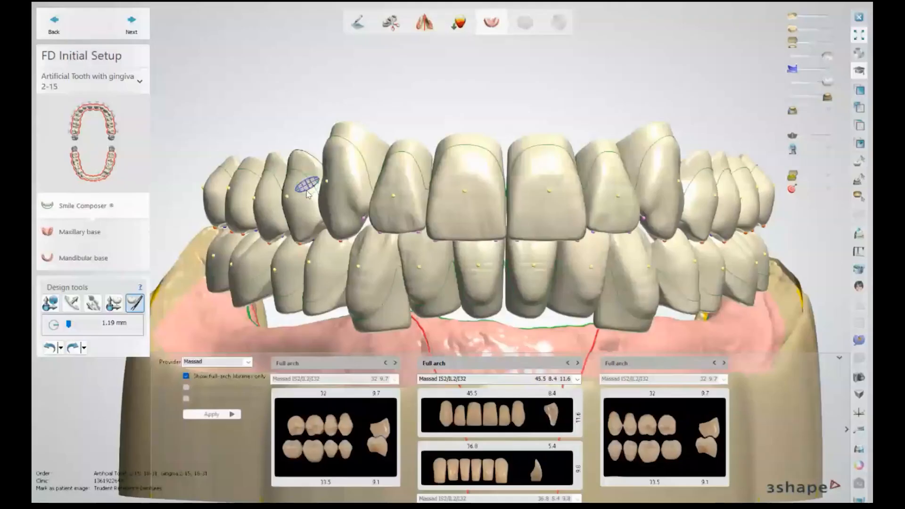
{"action": "scroll", "coordinate": [308, 194], "scroll_direction": "up", "scroll_amount": 3}
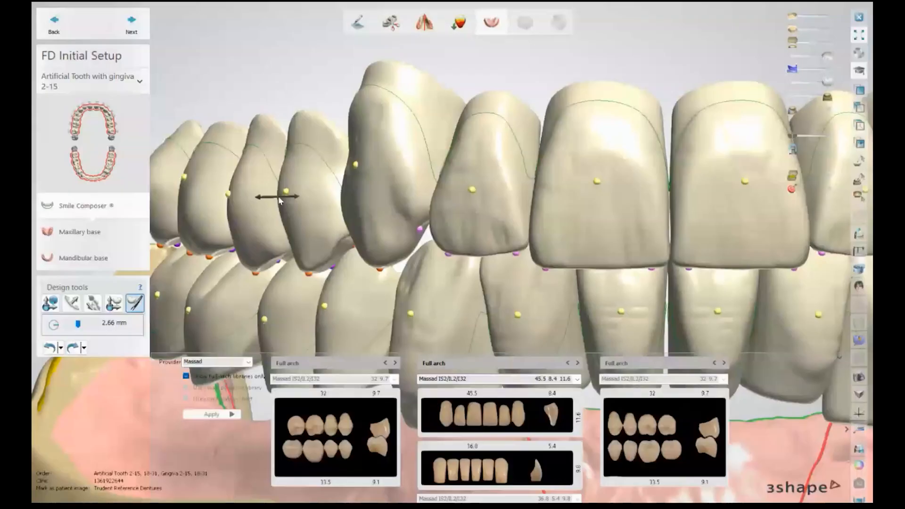
{"action": "left_click_drag", "start_coordinate": [278, 197], "coordinate": [288, 197]}
{"action": "left_click_drag", "start_coordinate": [228, 204], "coordinate": [230, 204]}
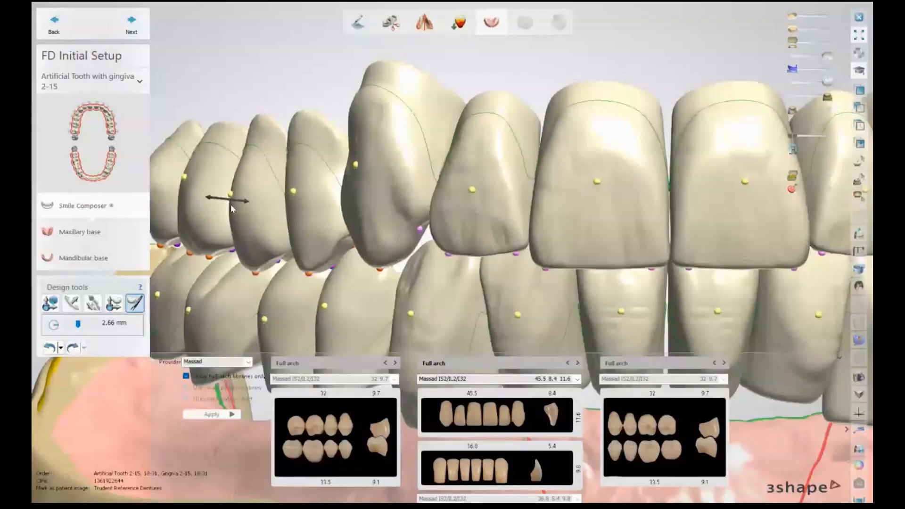
- Examine the facial surfaces and contours of the upper teeth along both sides of the arch
{"action": "right_click_drag", "start_coordinate": [230, 204], "coordinate": [252, 211]}
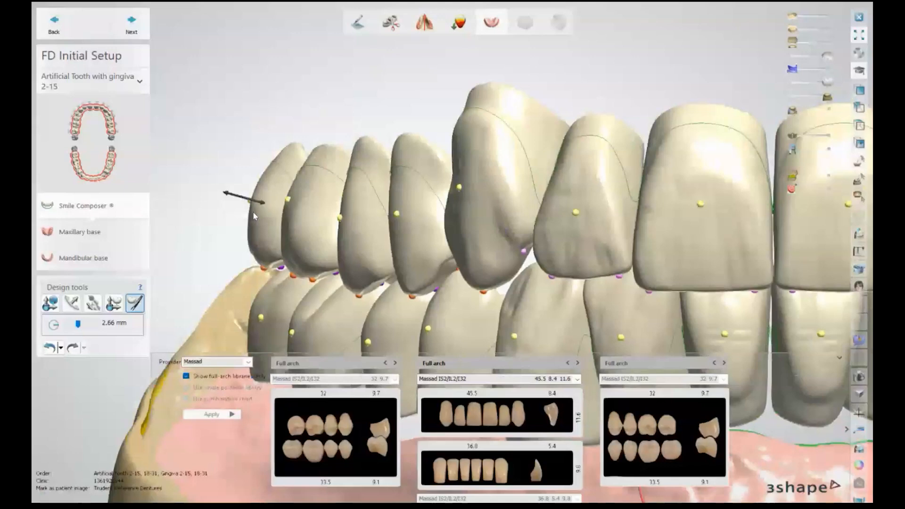
{"action": "right_click_drag", "start_coordinate": [254, 215], "coordinate": [692, 224]}
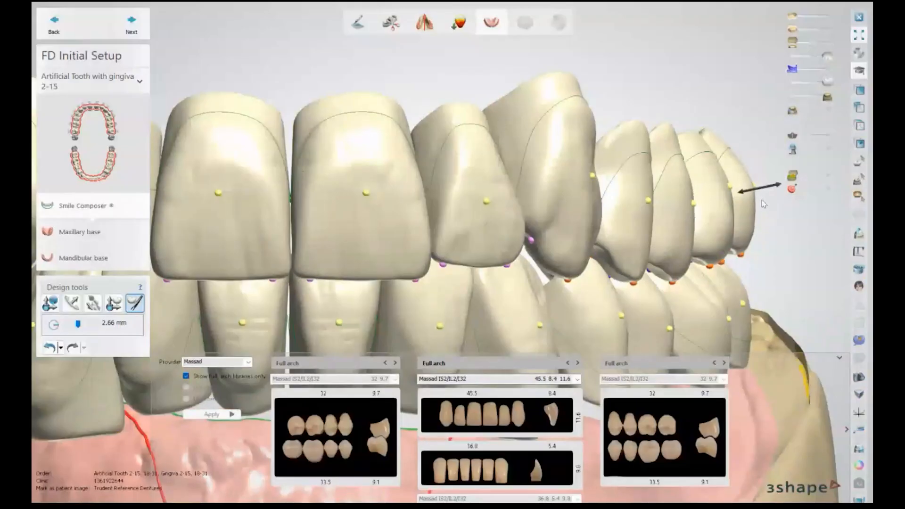
{"action": "right_click_drag", "start_coordinate": [761, 199], "coordinate": [595, 202]}
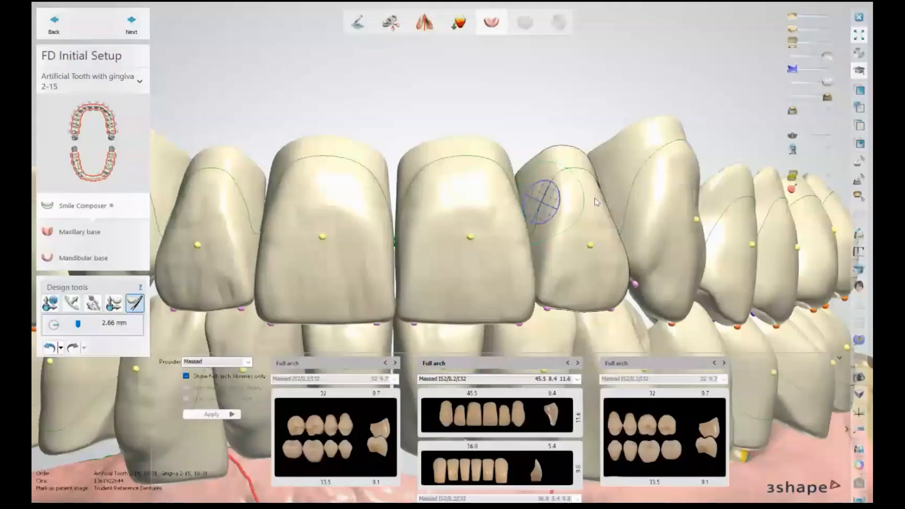
{"action": "scroll", "coordinate": [498, 208], "scroll_direction": "down", "scroll_amount": 1}
{"action": "right_click_drag", "start_coordinate": [595, 199], "coordinate": [401, 230]}
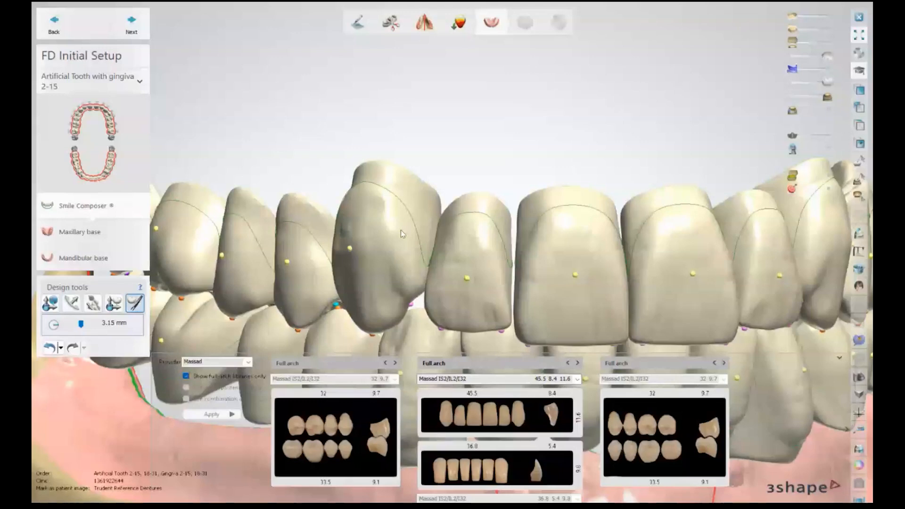
{"action": "right_click_drag", "start_coordinate": [401, 230], "coordinate": [603, 216]}
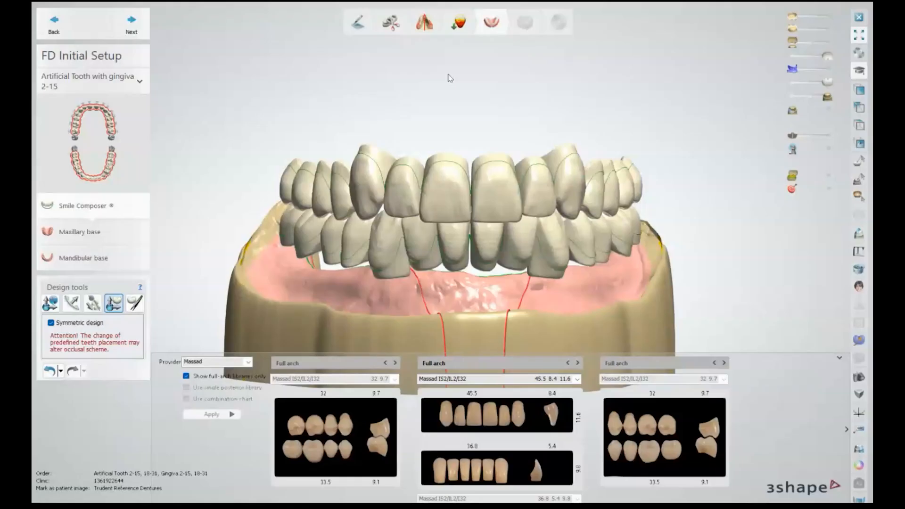
- Collapse the tooth library area and hide the lower model so only the upper and lower teeth are shown
{"action": "left_click", "coordinate": [847, 430]}
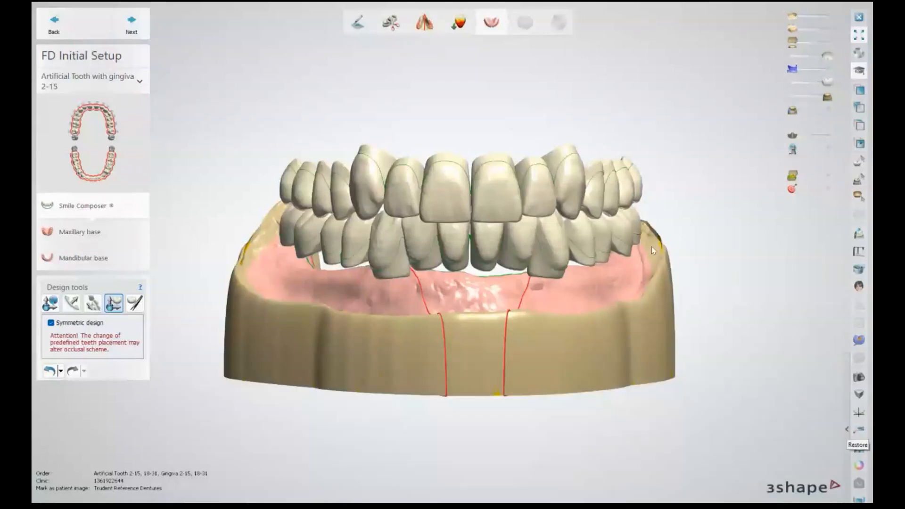
{"action": "left_click", "coordinate": [651, 246], "text": "ctrl"}
{"action": "right_click_drag", "start_coordinate": [523, 298], "coordinate": [524, 298]}
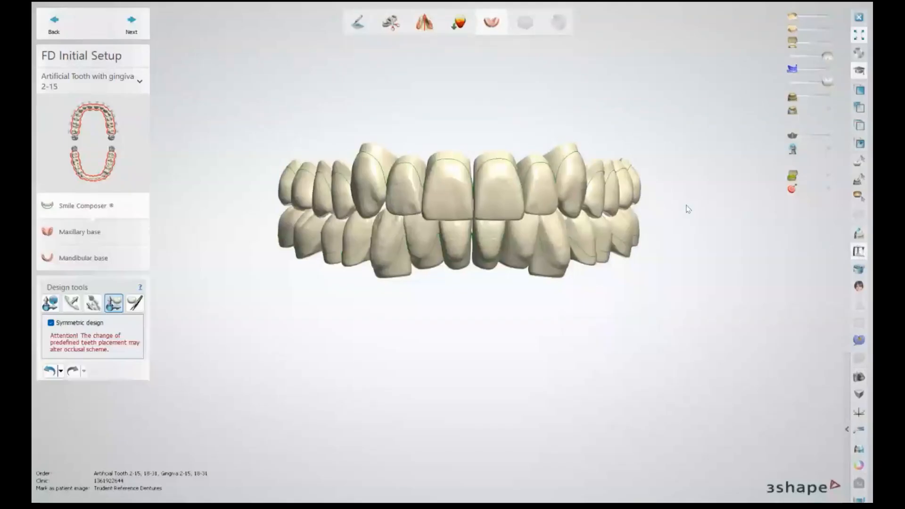
- Open virtual articulation and examine the tooth setup in the BIO-ART A7Plus articulator from the front and side
{"action": "key", "text": "v"}
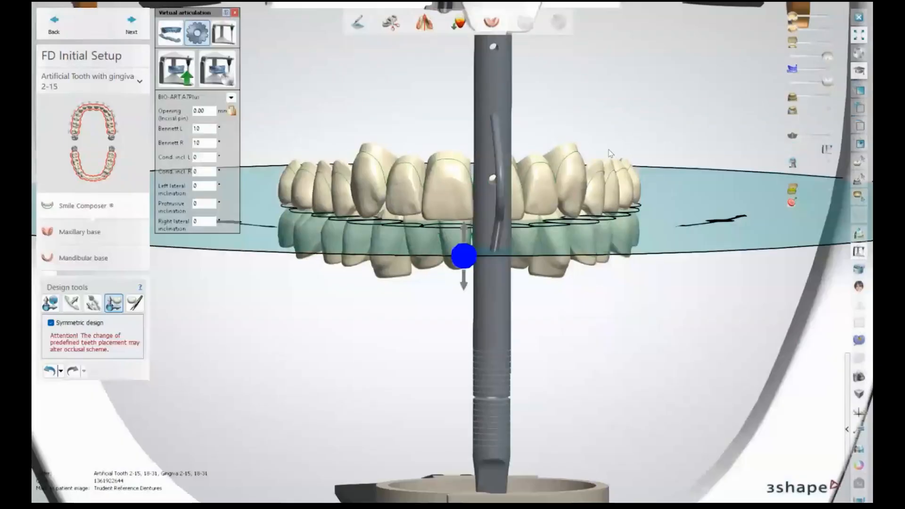
{"action": "right_click_drag", "start_coordinate": [361, 150], "coordinate": [376, 153]}
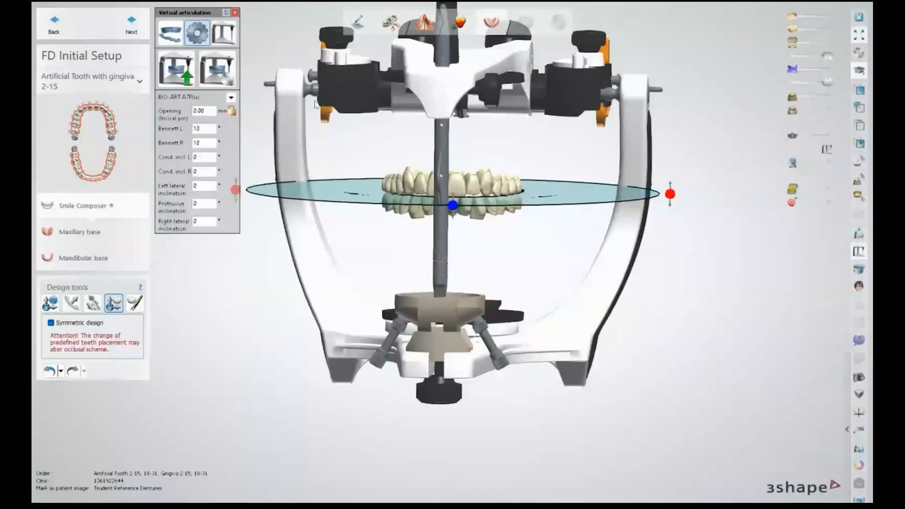
{"action": "right_click_drag", "start_coordinate": [314, 105], "coordinate": [432, 162]}
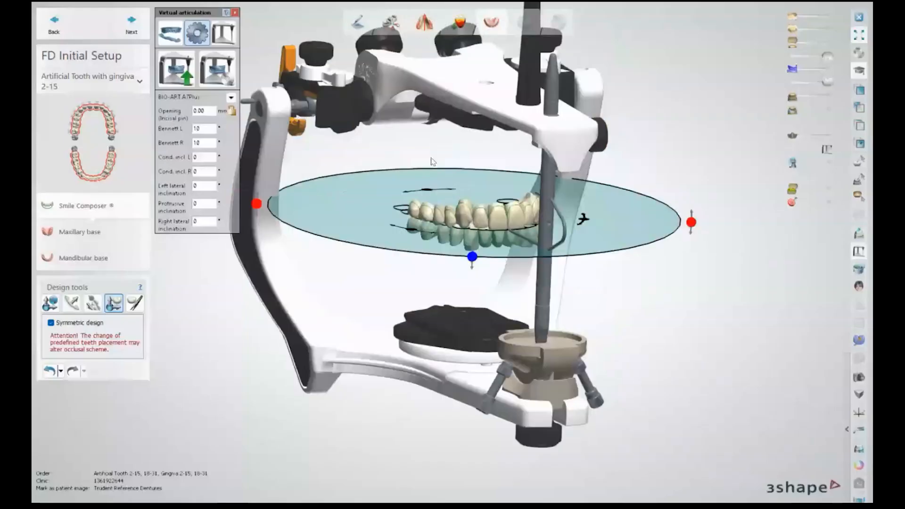
- Review the selectable articulator models and the incisal pin opening setting of the BIO-ART A7Plus
{"action": "right_click_drag", "start_coordinate": [431, 161], "coordinate": [205, 101]}
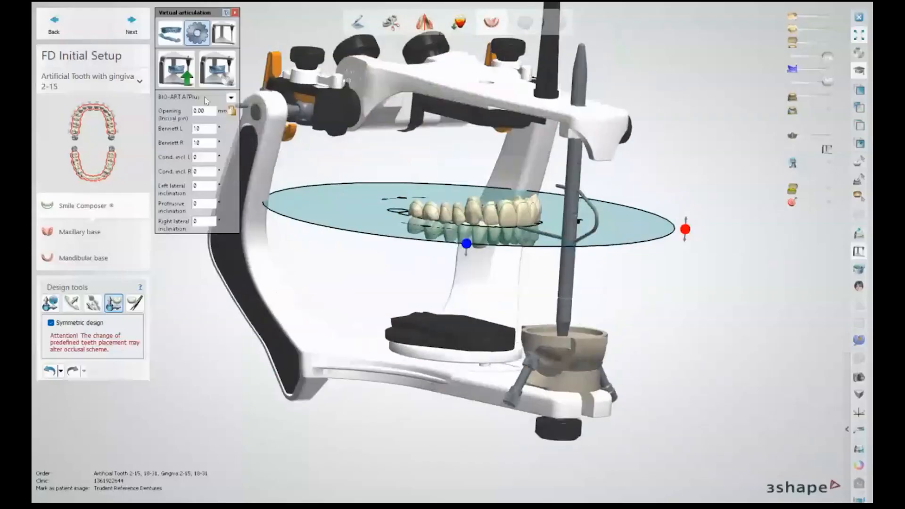
{"action": "left_click", "coordinate": [231, 97]}
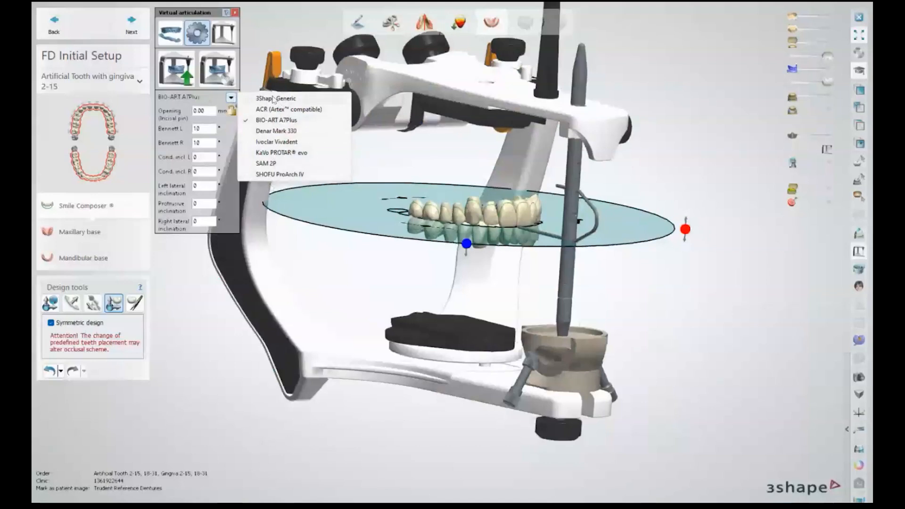
{"action": "left_click", "coordinate": [290, 255]}
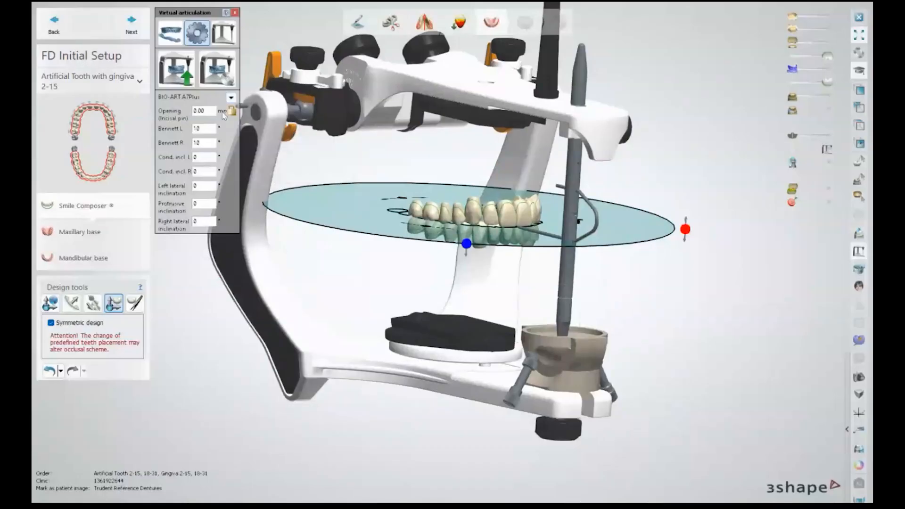
{"action": "double_click", "coordinate": [202, 111]}
- Switch virtual articulation to the movement settings and enable guidance by the incisal plate
{"action": "left_click", "coordinate": [229, 35]}
{"action": "left_click", "coordinate": [223, 34]}
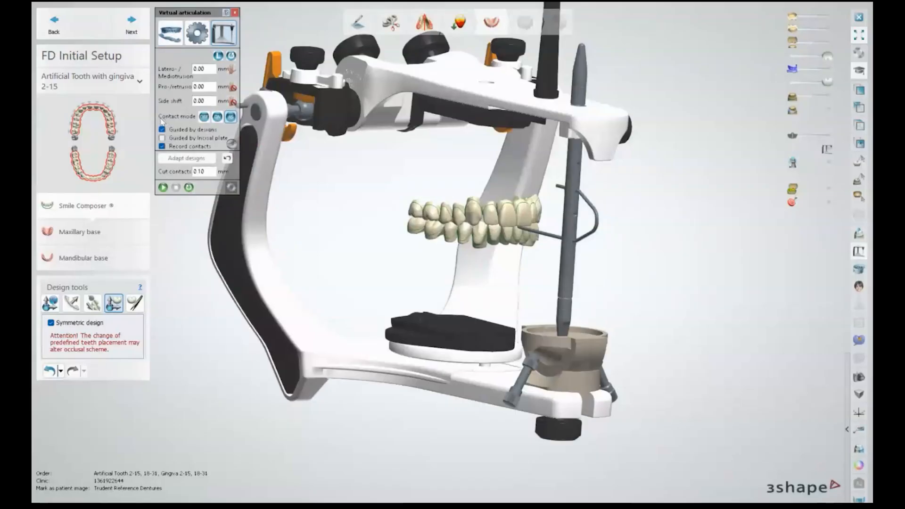
{"action": "left_click", "coordinate": [162, 138]}
- Move the articulator into lateral excursions and inspect the recorded contacts on the upper and lower teeth
{"action": "right_click_drag", "start_coordinate": [590, 154], "coordinate": [562, 154]}
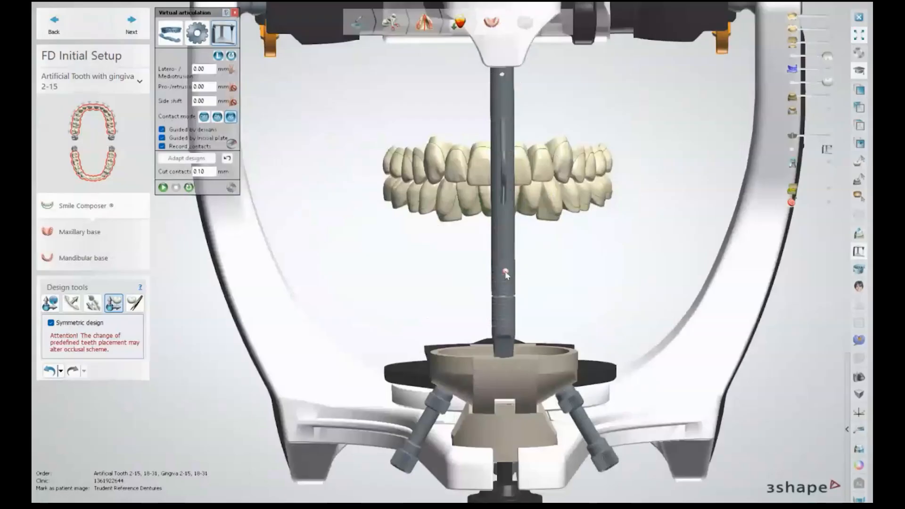
{"action": "left_click_drag", "start_coordinate": [505, 272], "coordinate": [499, 274]}
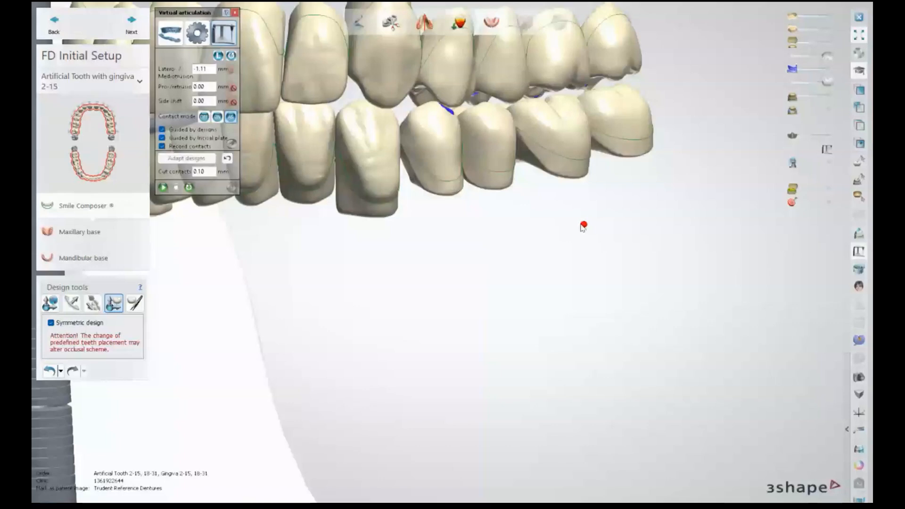
{"action": "right_click_drag", "start_coordinate": [581, 228], "coordinate": [486, 235]}
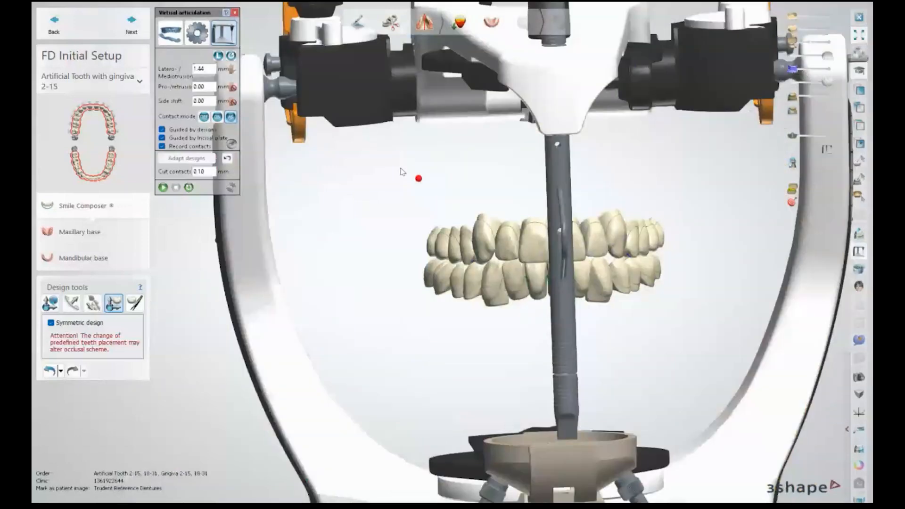
- Reset the articulator, simulate protrusion, and examine the contacts from the side, the front and the tongue side
{"action": "left_click", "coordinate": [231, 55]}
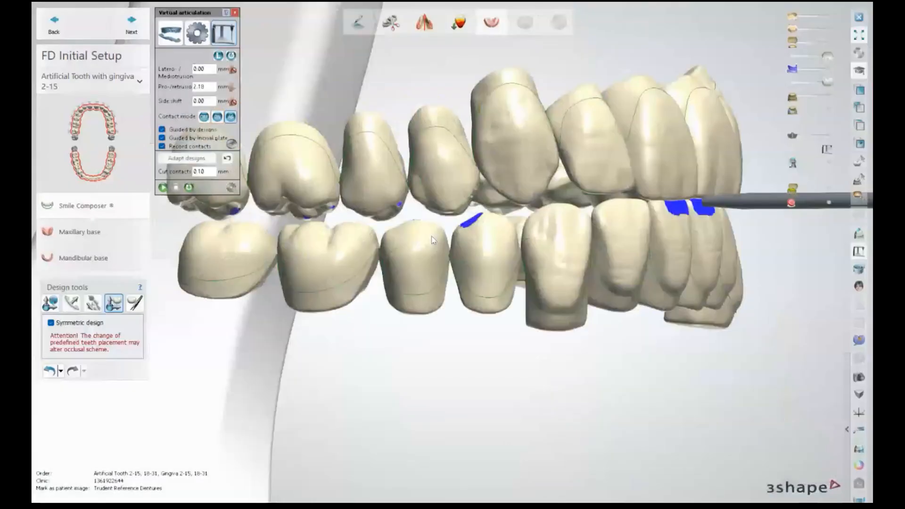
{"action": "right_click_drag", "start_coordinate": [433, 241], "coordinate": [243, 224]}
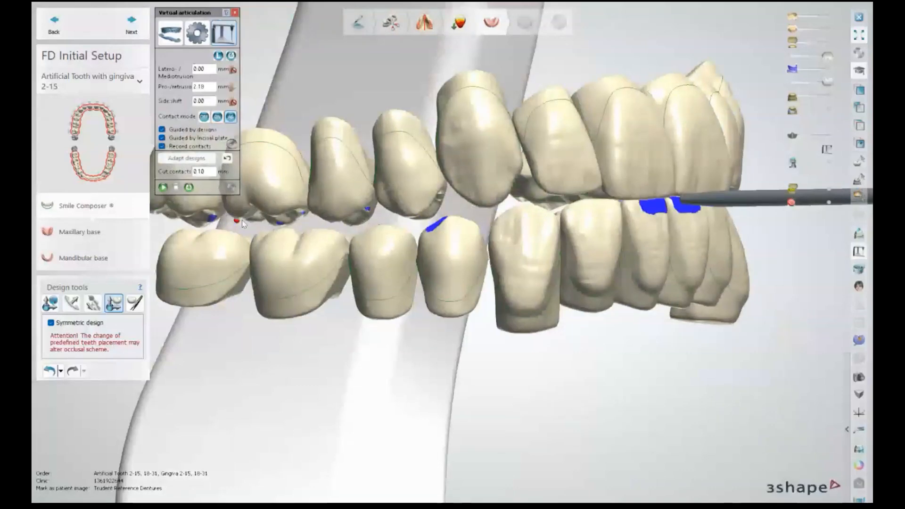
{"action": "right_click_drag", "start_coordinate": [242, 223], "coordinate": [778, 225]}
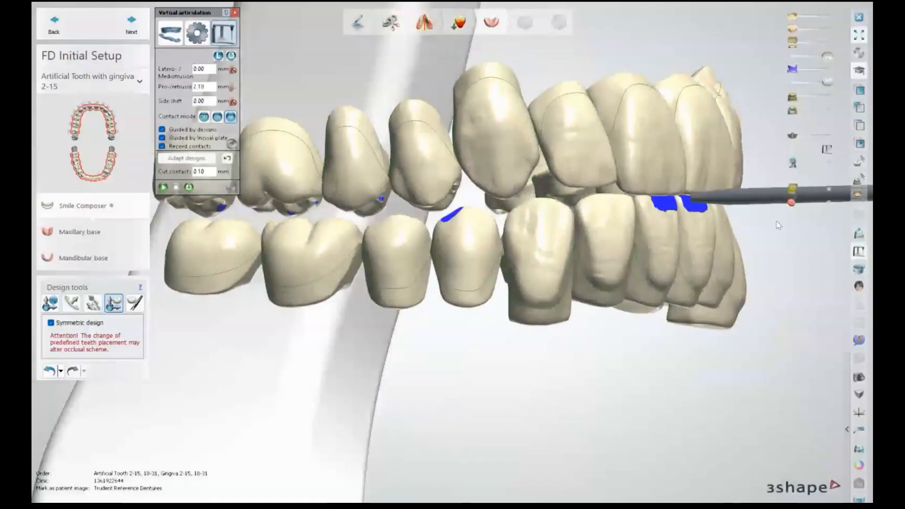
{"action": "right_click_drag", "start_coordinate": [778, 225], "coordinate": [326, 191]}
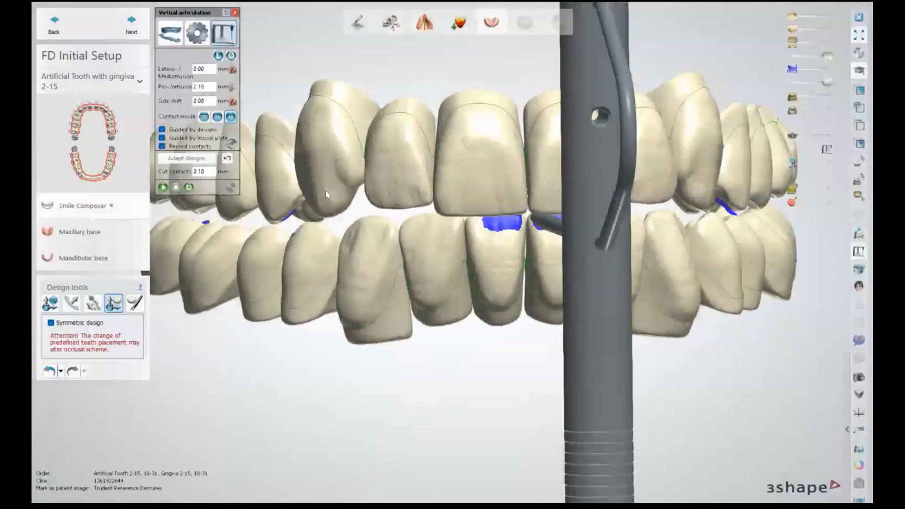
{"action": "right_click_drag", "start_coordinate": [326, 190], "coordinate": [436, 237]}
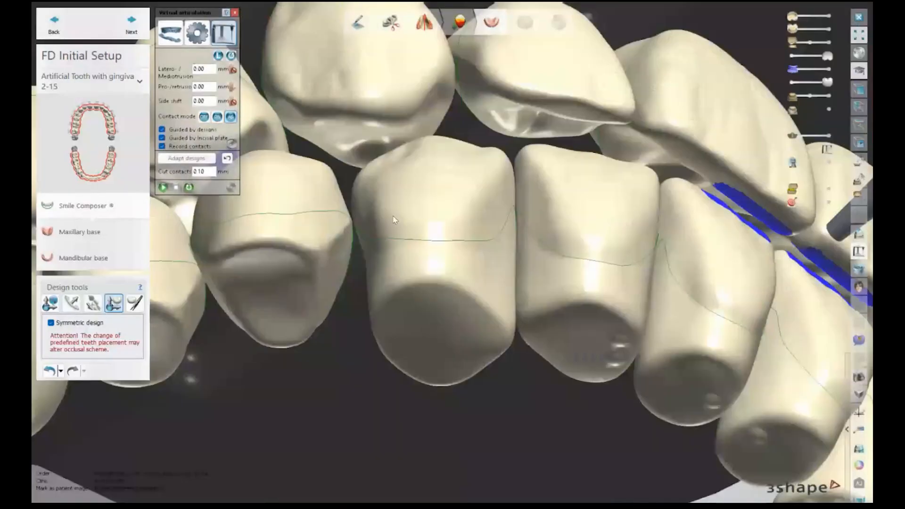
{"action": "right_click_drag", "start_coordinate": [393, 216], "coordinate": [393, 258]}
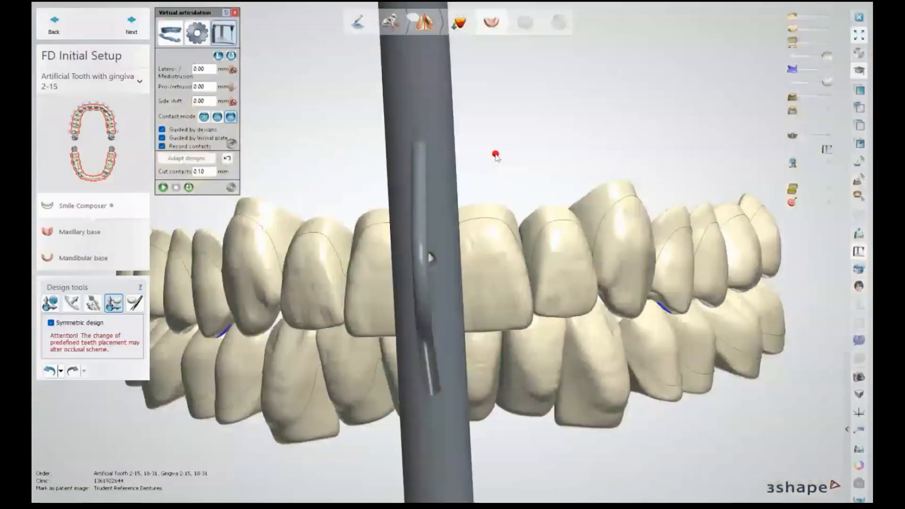
- Slightly adjust the upper right canine's position while the tooth setup is mounted in the articulator
{"action": "right_click_drag", "start_coordinate": [250, 438], "coordinate": [261, 429]}
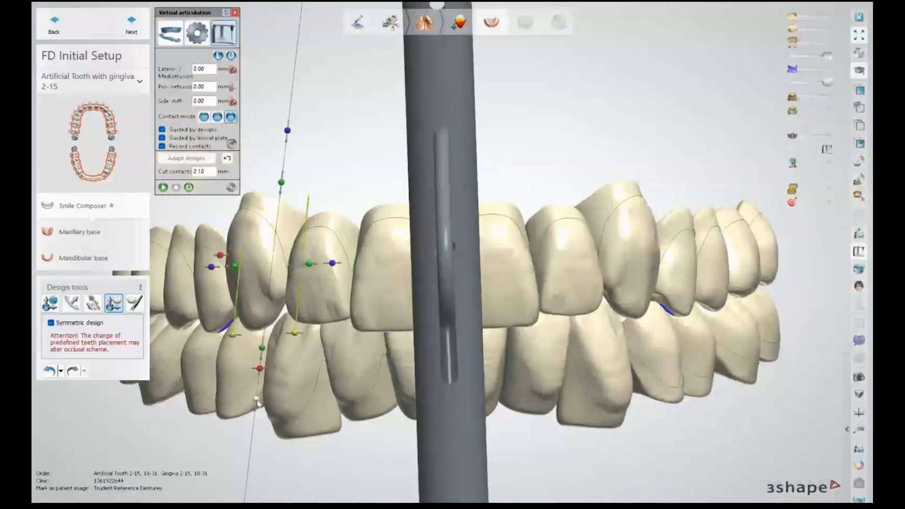
{"action": "left_click_drag", "start_coordinate": [258, 401], "coordinate": [257, 405]}
{"action": "right_click_drag", "start_coordinate": [339, 401], "coordinate": [330, 395]}
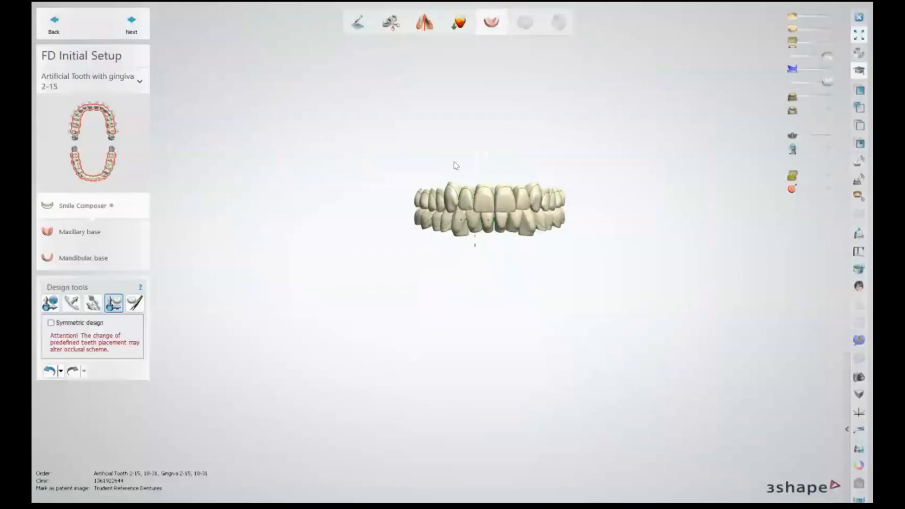
- Finish the tooth setup and proceed to the maxillary denture base design
{"action": "scroll", "coordinate": [529, 170], "scroll_direction": "up", "scroll_amount": 3}
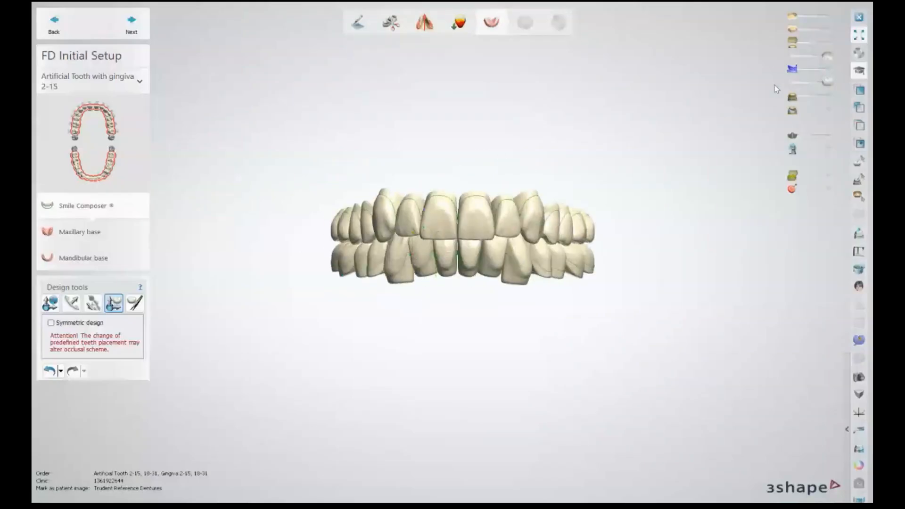
{"action": "mouse_move", "coordinate": [794, 70]}
{"action": "left_mouse_down"}
{"action": "mouse_move", "coordinate": [836, 74]}
{"action": "mouse_move", "coordinate": [793, 69]}
{"action": "left_mouse_up"}
{"action": "left_click", "coordinate": [132, 28]}
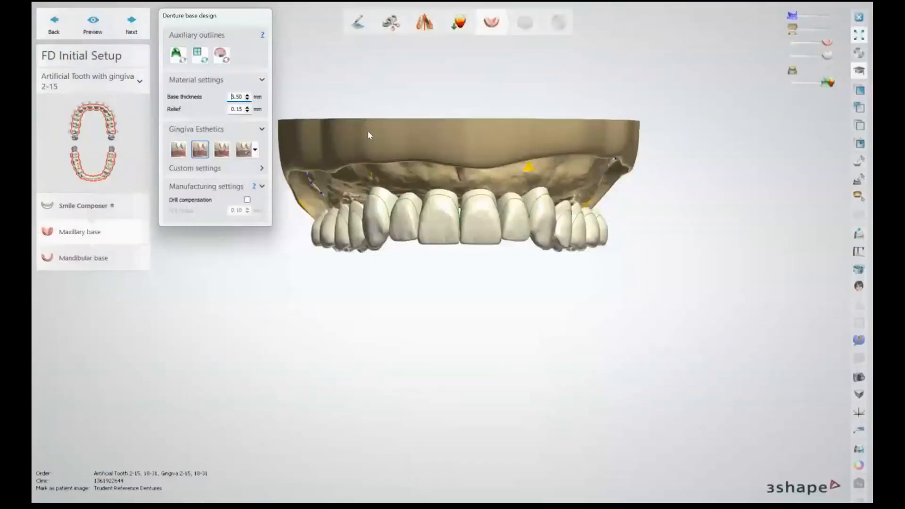
- Set the maxillary denture base thickness to 2.50 mm, with a relief of 0.15 mm
{"action": "middle_click_drag", "start_coordinate": [569, 177], "coordinate": [608, 175]}
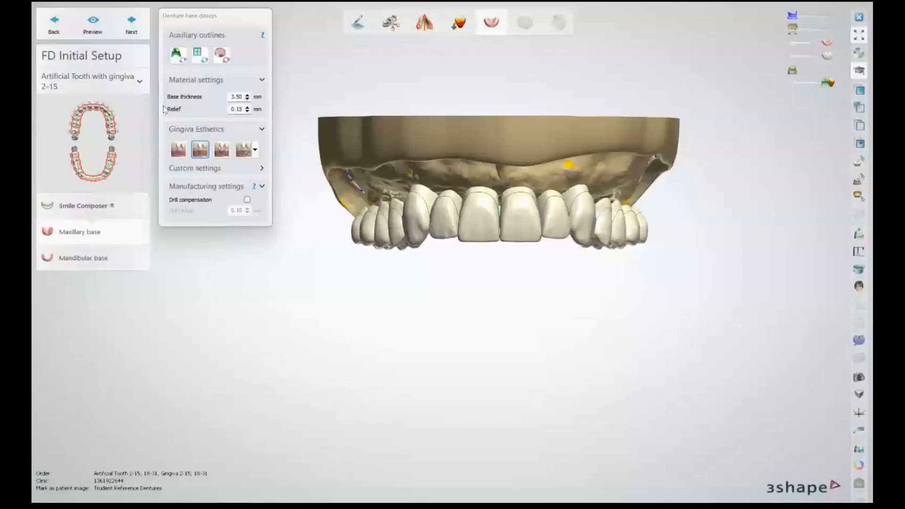
{"action": "left_click", "coordinate": [247, 99]}
{"action": "left_click", "coordinate": [247, 99]}
{"action": "left_click", "coordinate": [247, 99]}
{"action": "left_click", "coordinate": [247, 99]}
{"action": "left_click", "coordinate": [248, 99]}
{"action": "left_click", "coordinate": [248, 99]}
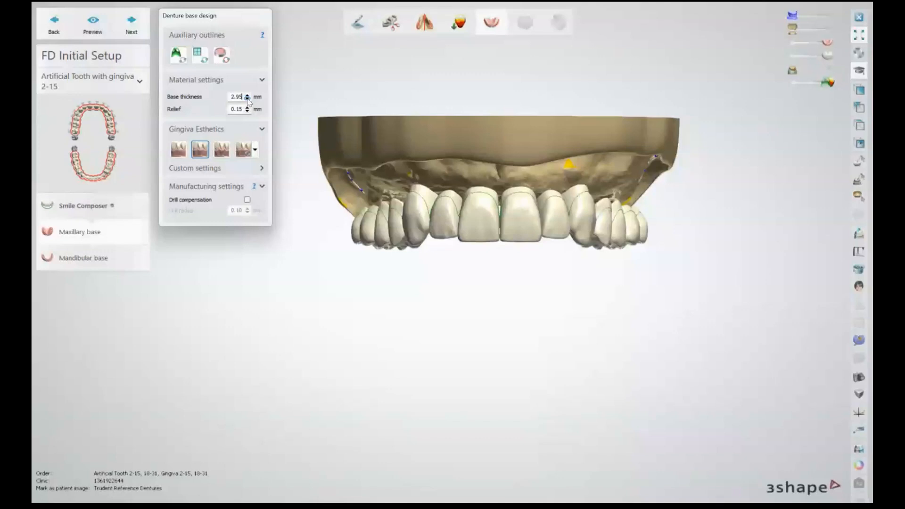
{"action": "left_click", "coordinate": [248, 99]}
{"action": "double_click", "coordinate": [237, 110]}
{"action": "left_click", "coordinate": [237, 112]}
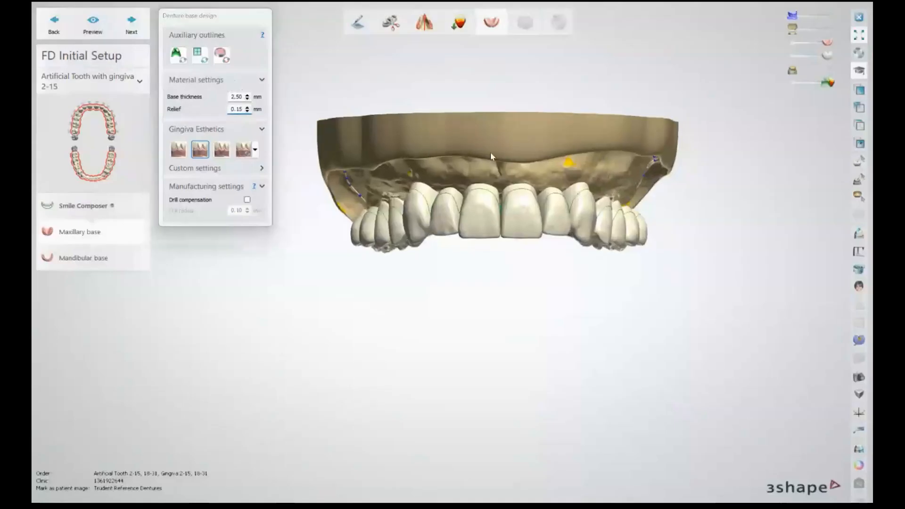
- Draw a closed relief zone over the rugae area of the palate behind the upper front teeth
{"action": "right_click_drag", "start_coordinate": [490, 151], "coordinate": [493, 68]}
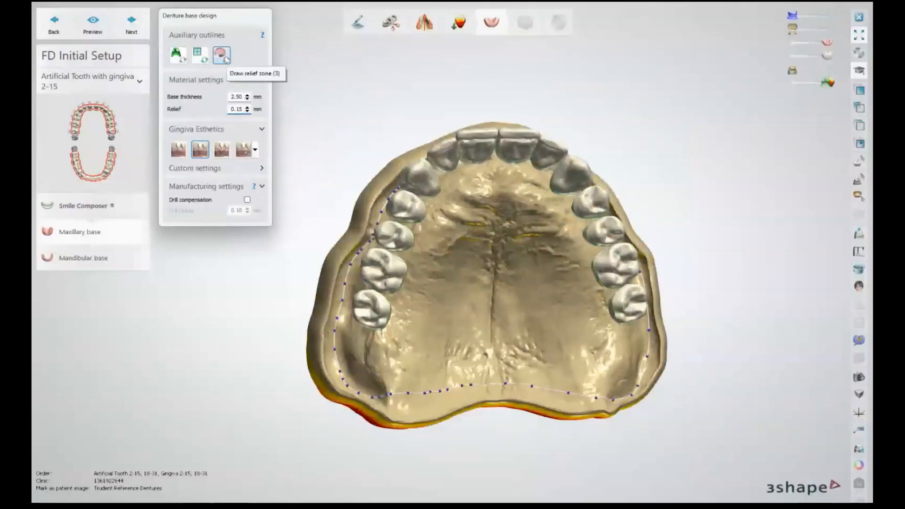
{"action": "left_click", "coordinate": [522, 189]}
{"action": "left_click", "coordinate": [478, 185]}
{"action": "left_click", "coordinate": [441, 200]}
{"action": "left_click", "coordinate": [434, 222]}
{"action": "left_click", "coordinate": [441, 250]}
{"action": "left_click", "coordinate": [477, 260]}
{"action": "left_click", "coordinate": [509, 264]}
{"action": "left_click", "coordinate": [541, 258]}
{"action": "left_click", "coordinate": [563, 218]}
{"action": "left_click", "coordinate": [543, 198]}
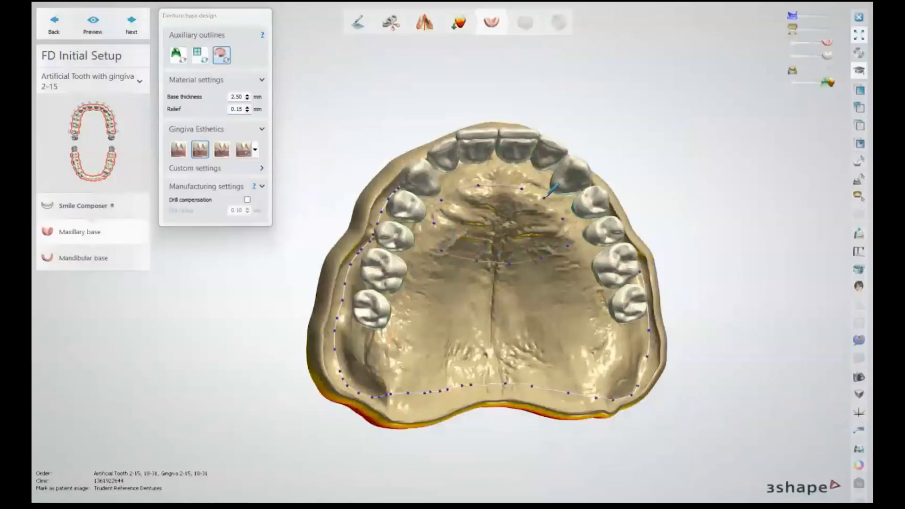
{"action": "left_click", "coordinate": [522, 188]}
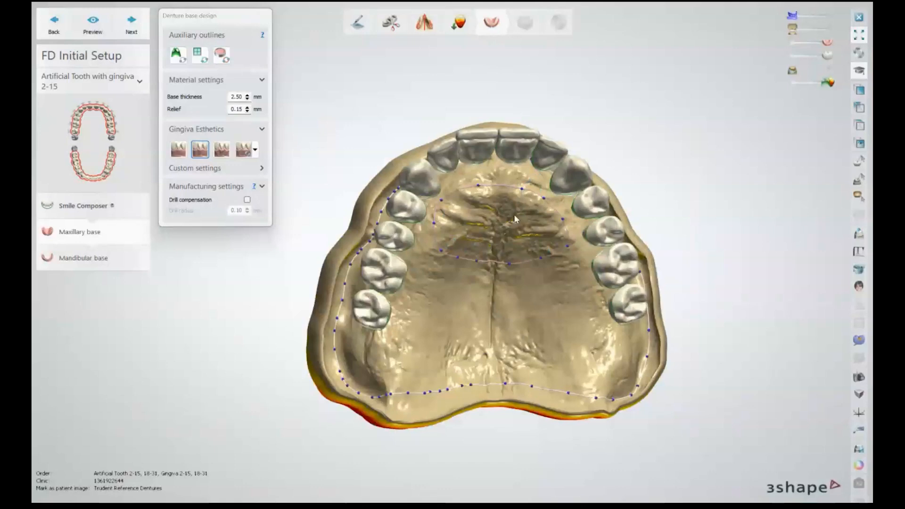
- Apply the first gingiva esthetics preset to the maxillary base and preview the result
{"action": "scroll", "coordinate": [494, 267], "scroll_direction": "up", "scroll_amount": 2}
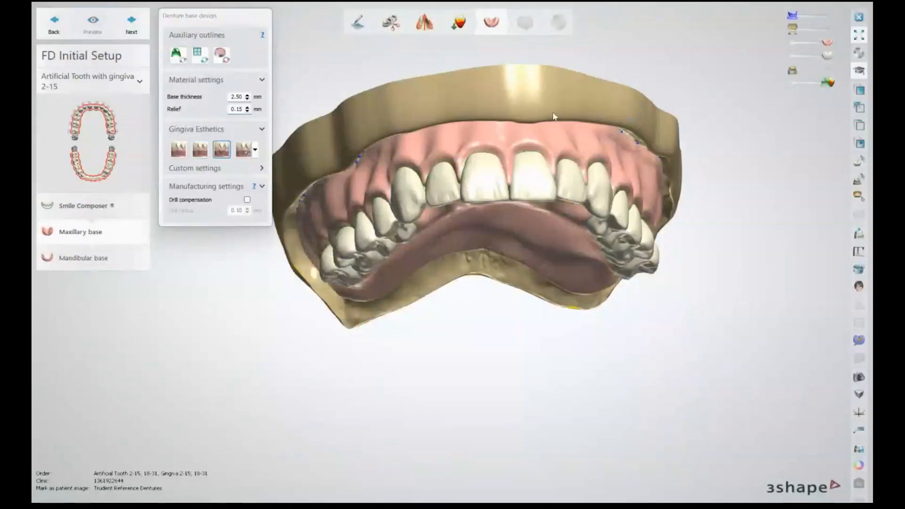
{"action": "right_click_drag", "start_coordinate": [525, 155], "coordinate": [612, 148]}
{"action": "left_click", "coordinate": [178, 149]}
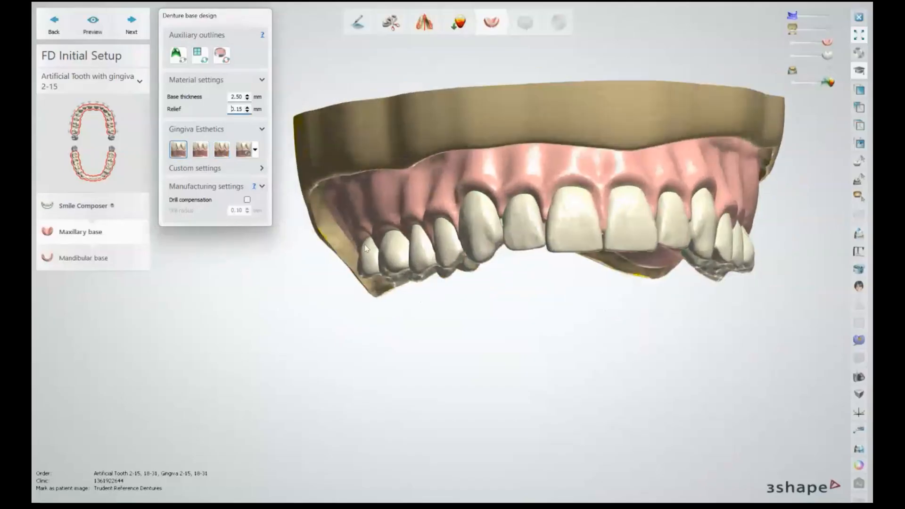
{"action": "left_click", "coordinate": [93, 23]}
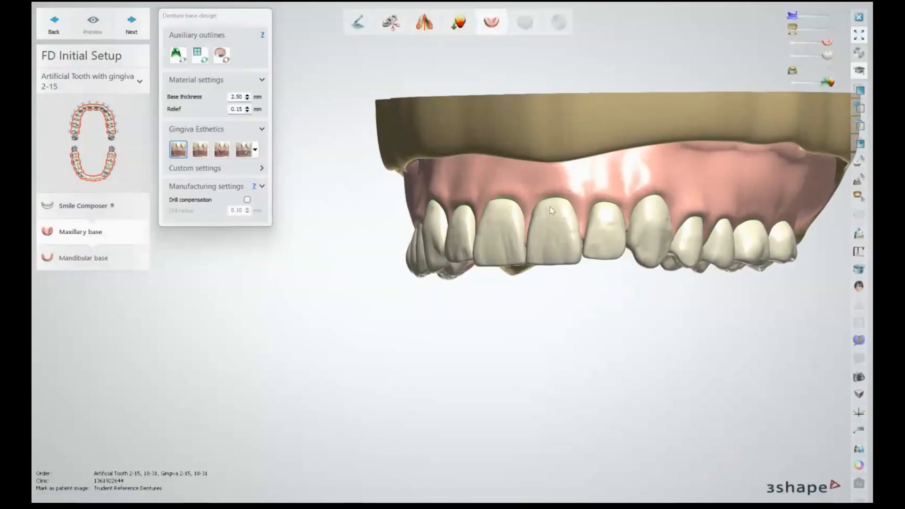
{"action": "right_click_drag", "start_coordinate": [551, 210], "coordinate": [222, 168]}
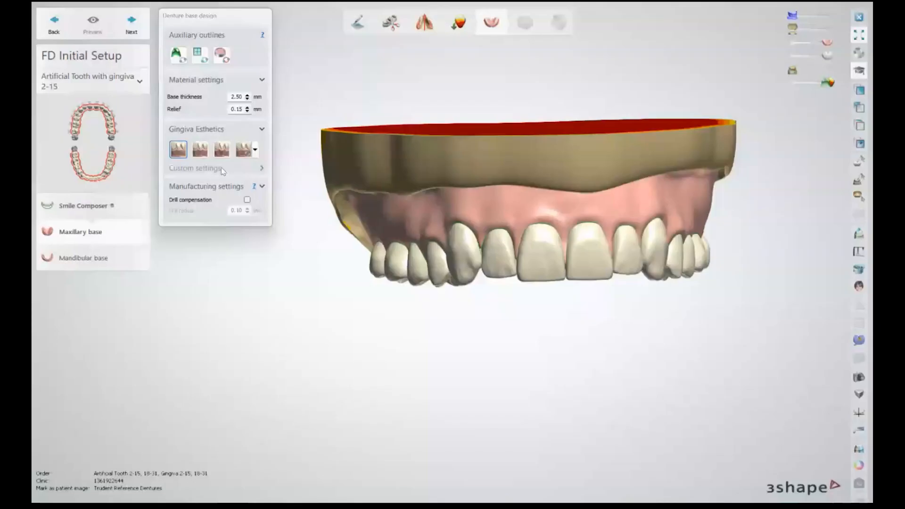
- Reduce the interdental papilla length and width in the custom gingiva settings and preview the maxillary base
{"action": "left_click", "coordinate": [222, 168]}
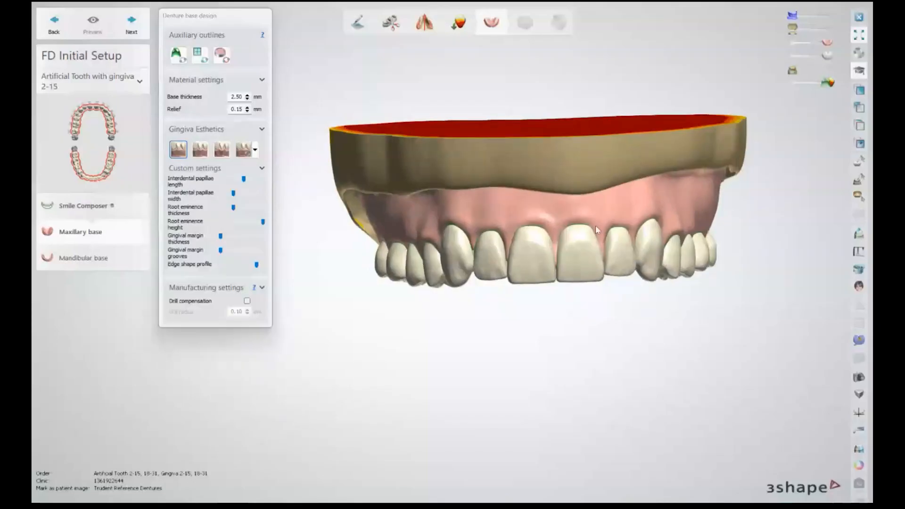
{"action": "right_click_drag", "start_coordinate": [596, 226], "coordinate": [589, 217]}
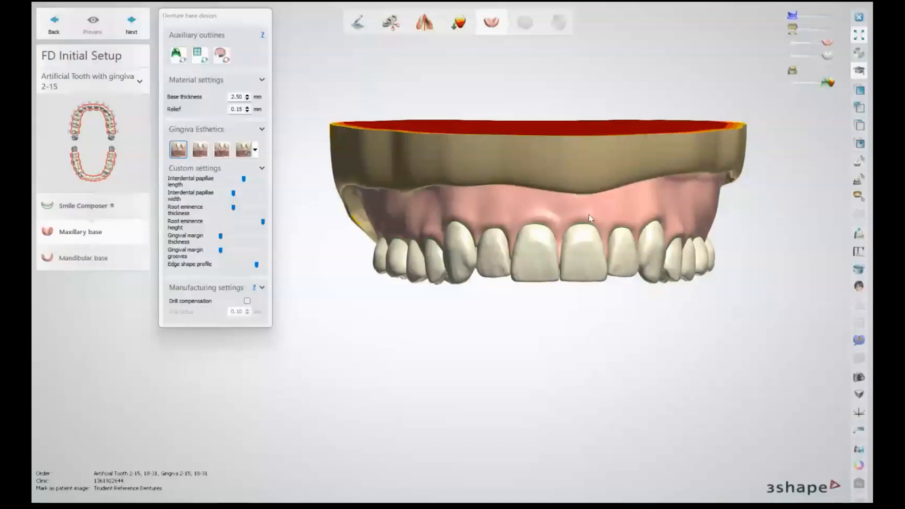
{"action": "scroll", "coordinate": [589, 218], "scroll_direction": "up", "scroll_amount": 4}
{"action": "right_click_drag", "start_coordinate": [466, 298], "coordinate": [444, 224]}
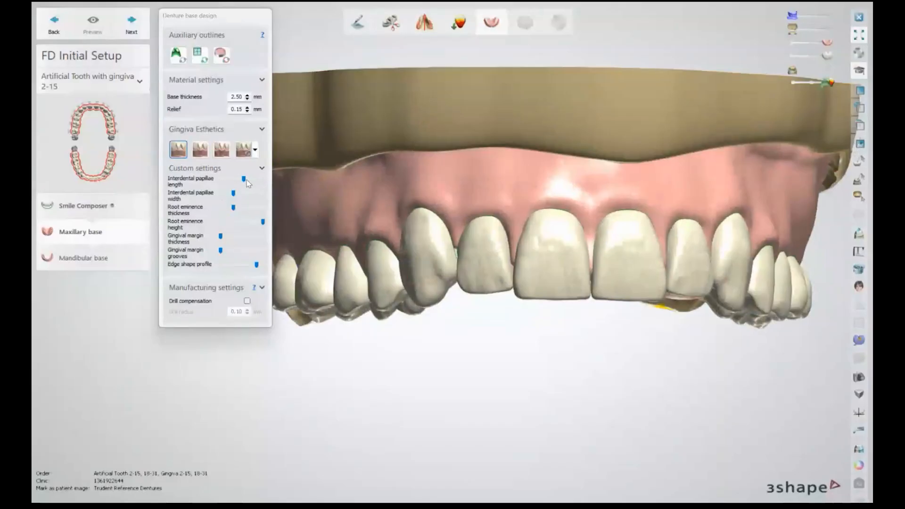
{"action": "left_click_drag", "start_coordinate": [244, 180], "coordinate": [221, 194]}
{"action": "left_click", "coordinate": [93, 22]}
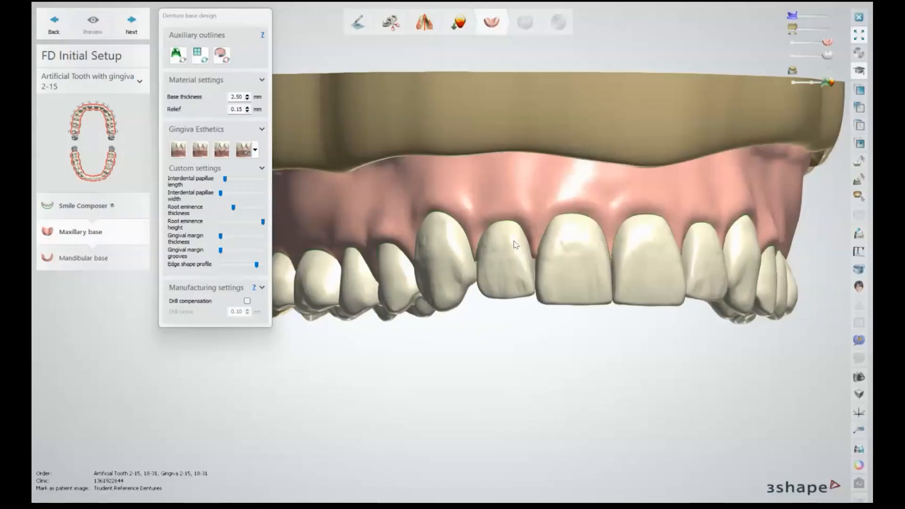
- Examine the interdental papillae and gingival margins around the upper front teeth up close
{"action": "scroll", "coordinate": [514, 245], "scroll_direction": "up", "scroll_amount": 3}
{"action": "right_click_drag", "start_coordinate": [529, 298], "coordinate": [486, 315]}
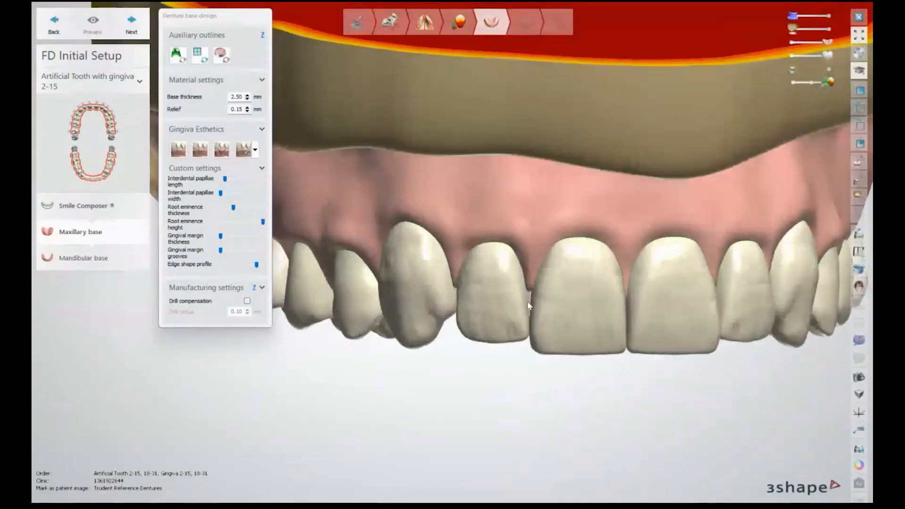
{"action": "scroll", "coordinate": [528, 305], "scroll_direction": "up", "scroll_amount": 2}
{"action": "scroll", "coordinate": [530, 306], "scroll_direction": "up", "scroll_amount": 2}
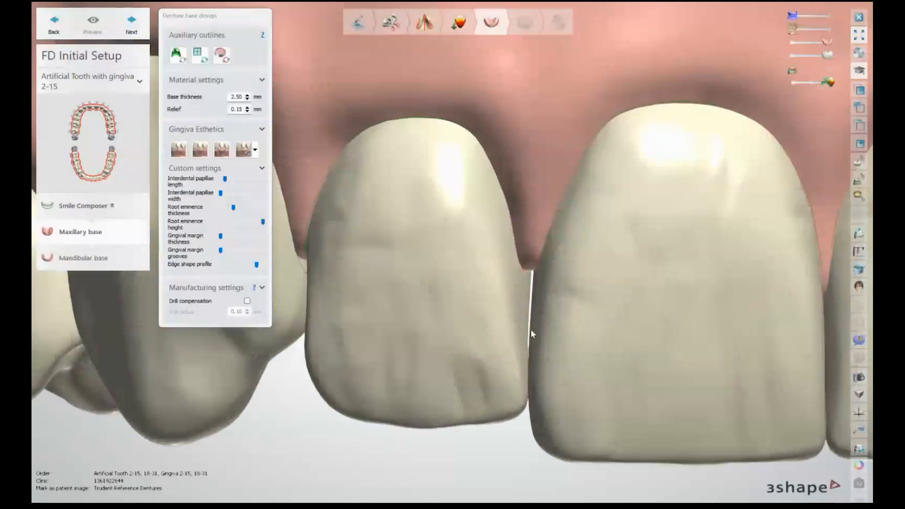
{"action": "scroll", "coordinate": [613, 344], "scroll_direction": "down", "scroll_amount": 4}
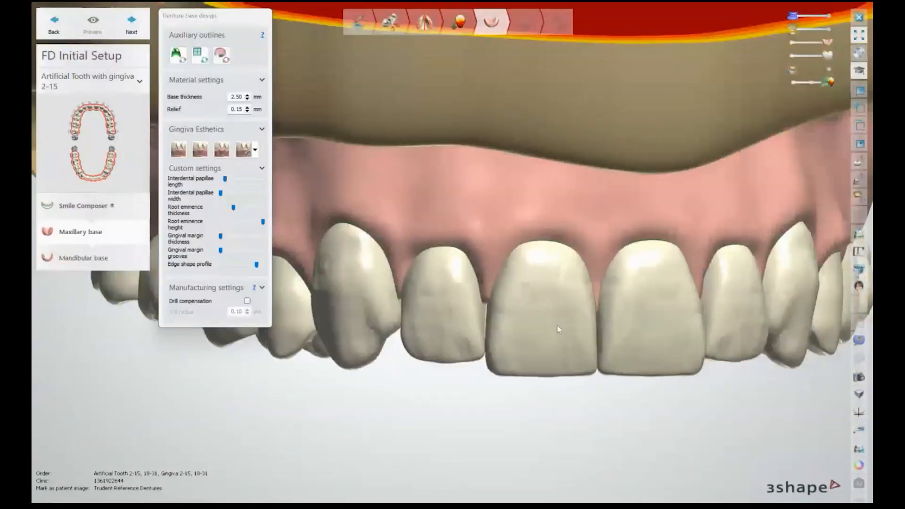
{"action": "scroll", "coordinate": [556, 325], "scroll_direction": "down", "scroll_amount": 3}
{"action": "right_click_drag", "start_coordinate": [512, 318], "coordinate": [464, 311]}
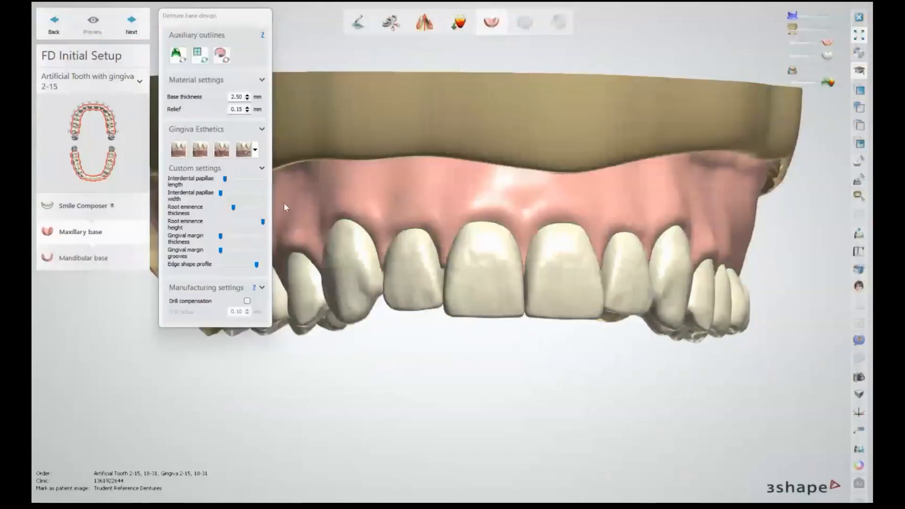
- Apply the BDC Final gingiva esthetics preset to the maxillary base, preview it and inspect the gums around the upper teeth
{"action": "scroll", "coordinate": [402, 247], "scroll_direction": "down", "scroll_amount": 2}
{"action": "right_click_drag", "start_coordinate": [402, 246], "coordinate": [444, 264]}
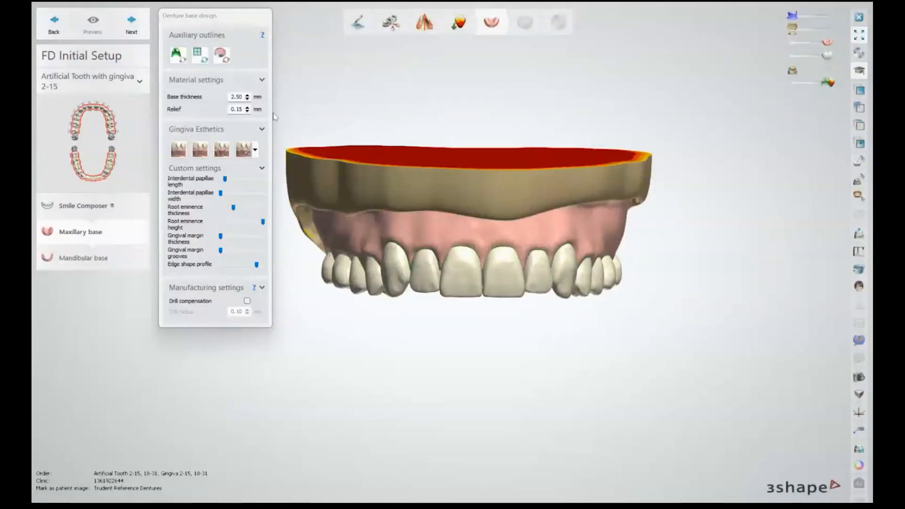
{"action": "left_click", "coordinate": [256, 151]}
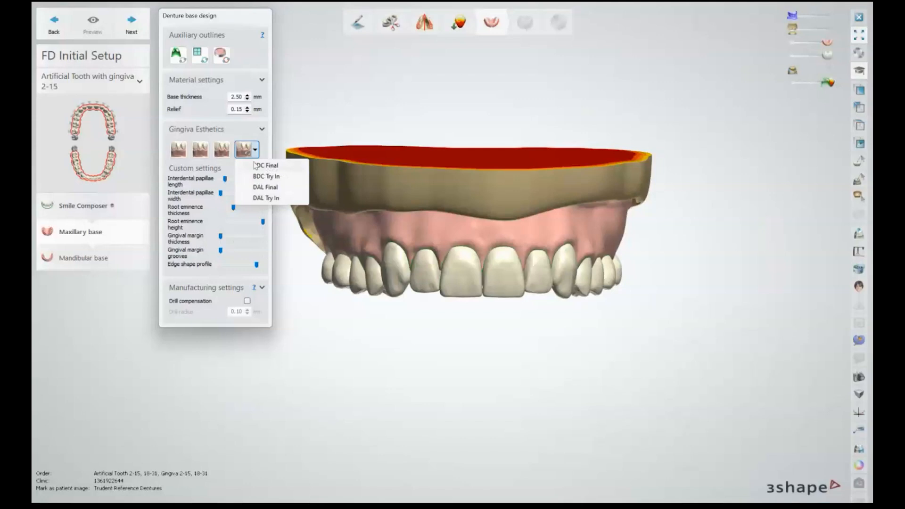
{"action": "left_click", "coordinate": [267, 165]}
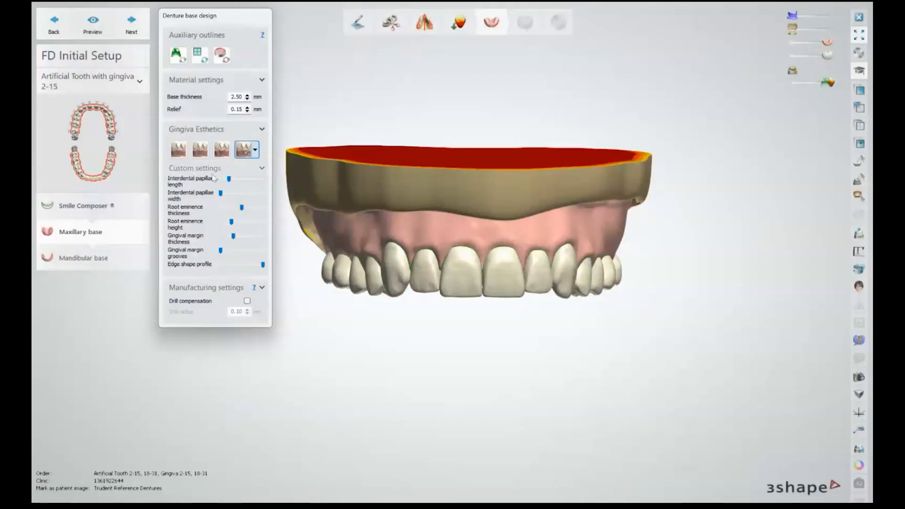
{"action": "left_click", "coordinate": [92, 24]}
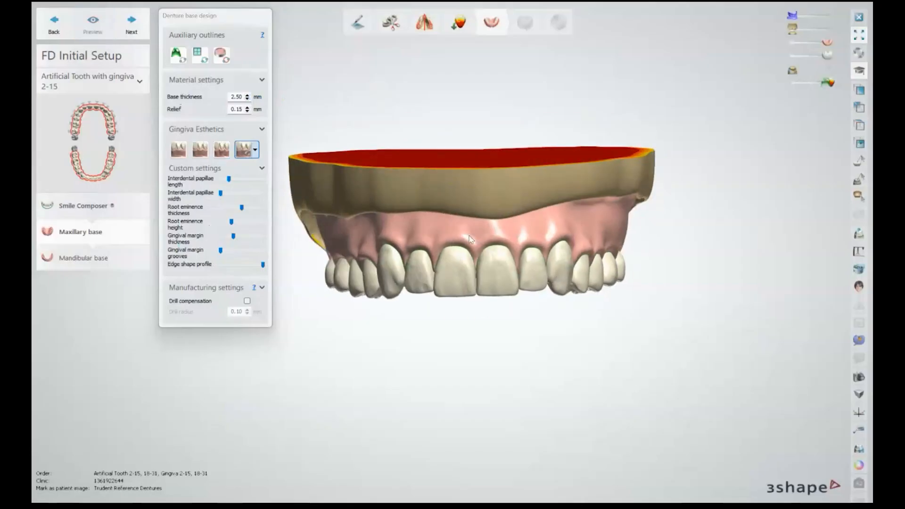
{"action": "right_click_drag", "start_coordinate": [469, 235], "coordinate": [569, 219]}
{"action": "scroll", "coordinate": [541, 232], "scroll_direction": "up", "scroll_amount": 5}
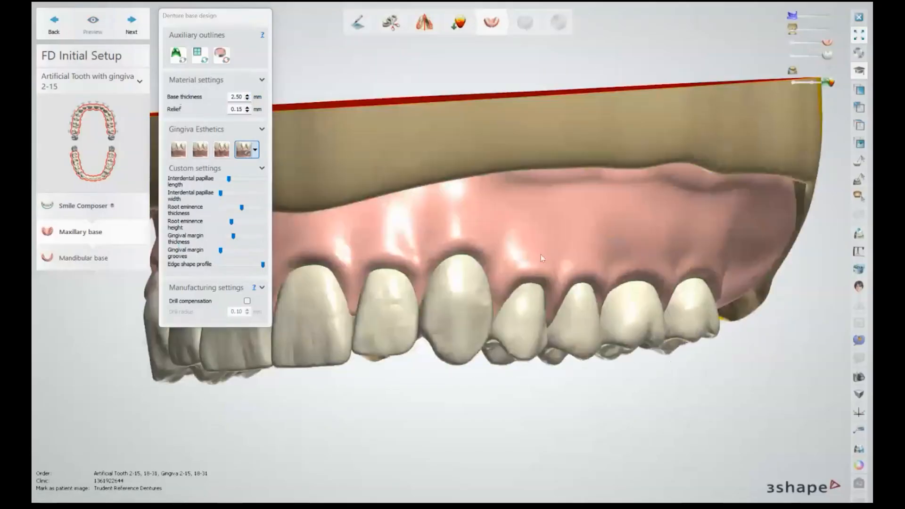
{"action": "right_click_drag", "start_coordinate": [524, 202], "coordinate": [414, 271]}
{"action": "scroll", "coordinate": [413, 271], "scroll_direction": "down", "scroll_amount": 4}
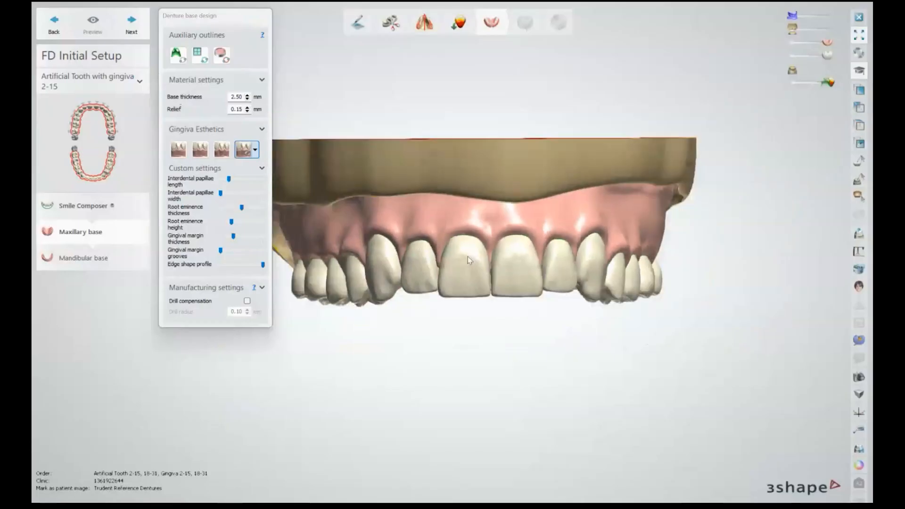
- Set the mandibular base thickness to 2.50 mm, apply the BDC Final gingiva preset and proceed to the anatomy design
{"action": "left_click", "coordinate": [131, 22]}
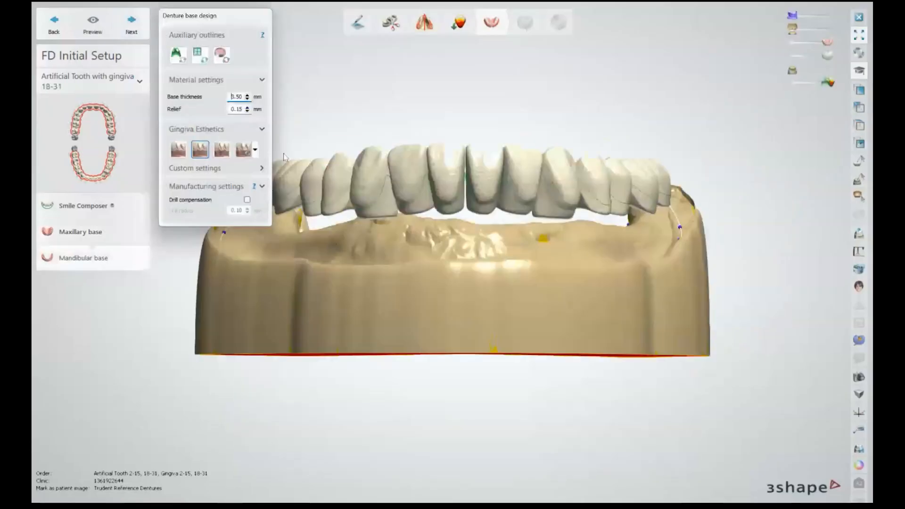
{"action": "left_click", "coordinate": [247, 98]}
{"action": "left_click", "coordinate": [248, 98]}
{"action": "left_click", "coordinate": [247, 98]}
{"action": "left_click", "coordinate": [255, 150]}
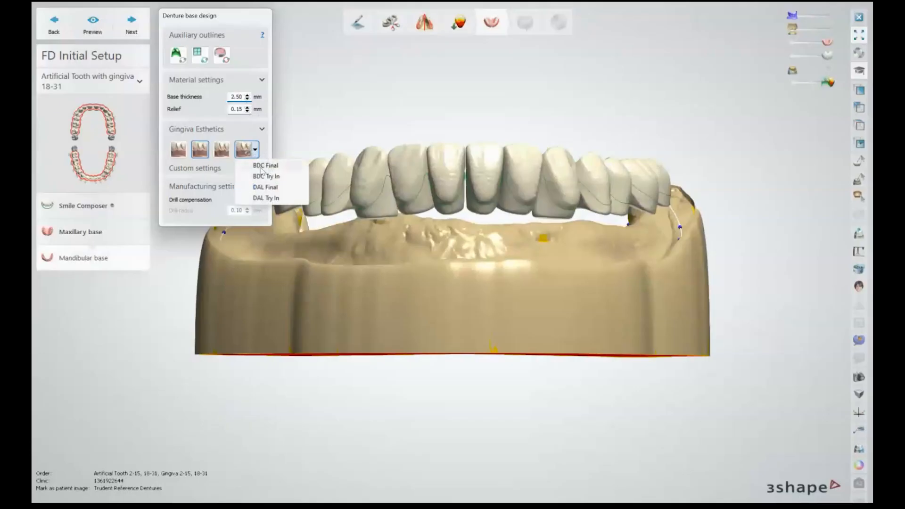
{"action": "left_click", "coordinate": [267, 166]}
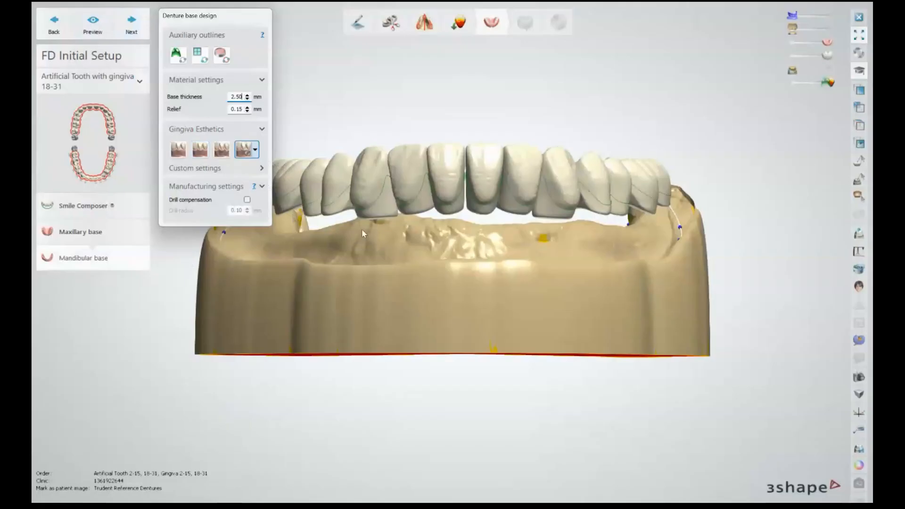
{"action": "left_click", "coordinate": [132, 24]}
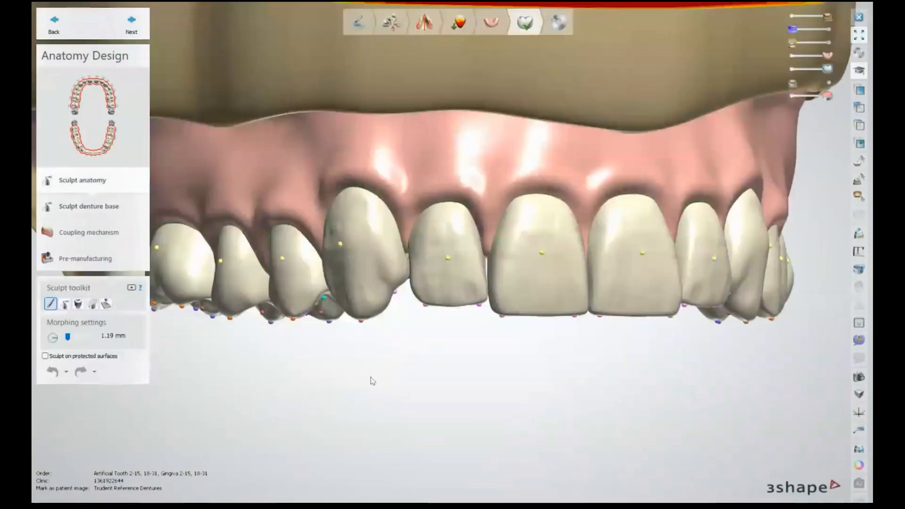
- Close the gaps between the upper incisors by morphing the central contact and adding wax at the contacts from the palatal side
{"action": "right_click_drag", "start_coordinate": [372, 380], "coordinate": [423, 376]}
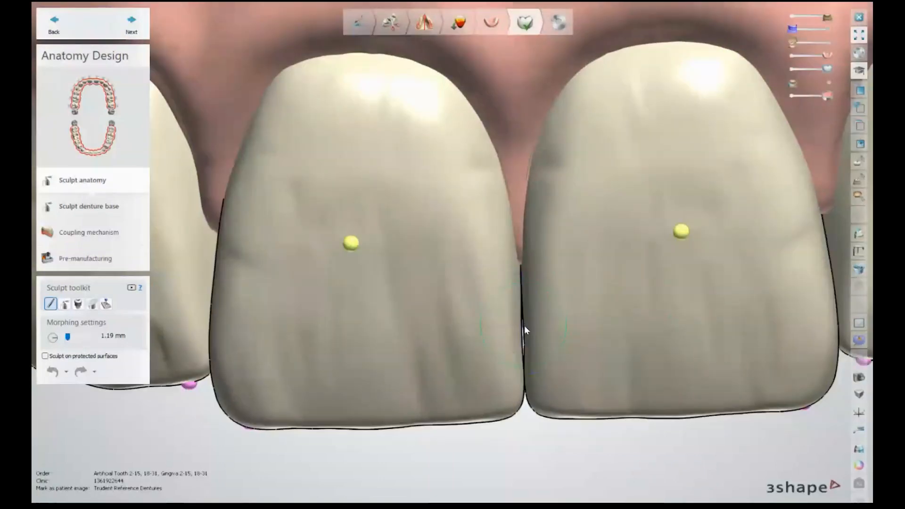
{"action": "scroll", "coordinate": [524, 325], "scroll_direction": "up", "scroll_amount": 3, "text": "shift"}
{"action": "left_click_drag", "start_coordinate": [524, 325], "coordinate": [526, 324]}
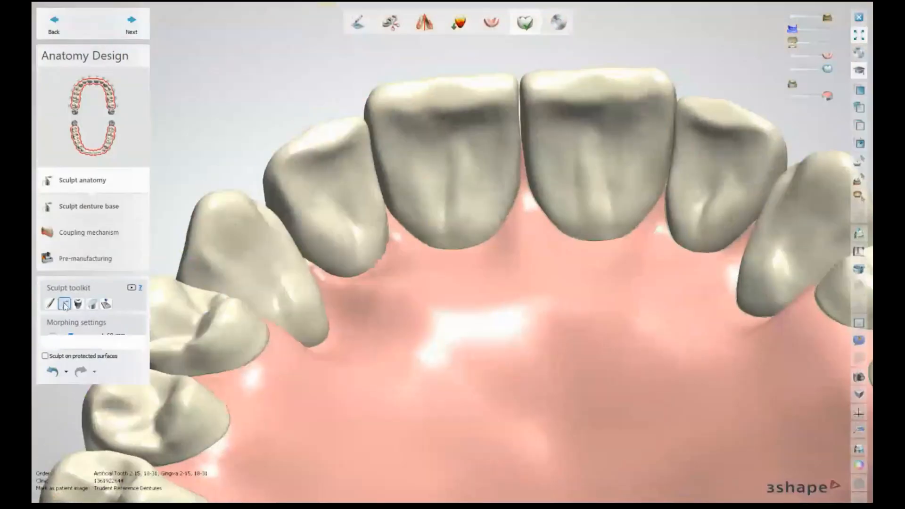
{"action": "left_click", "coordinate": [65, 304]}
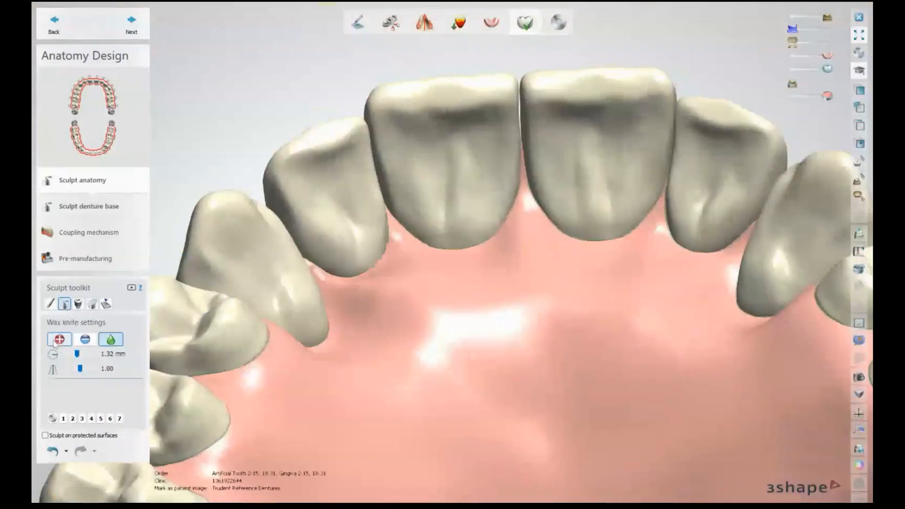
{"action": "left_click", "coordinate": [56, 342]}
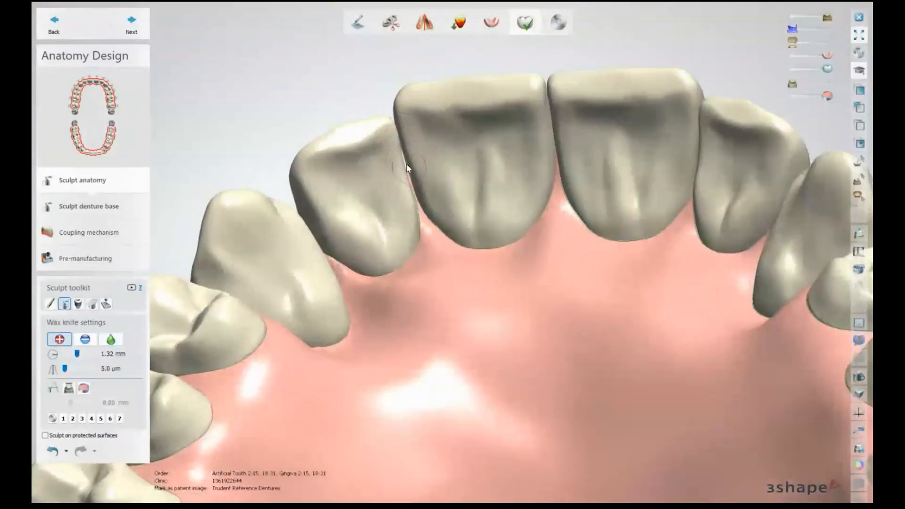
{"action": "right_click_drag", "start_coordinate": [473, 290], "coordinate": [470, 270]}
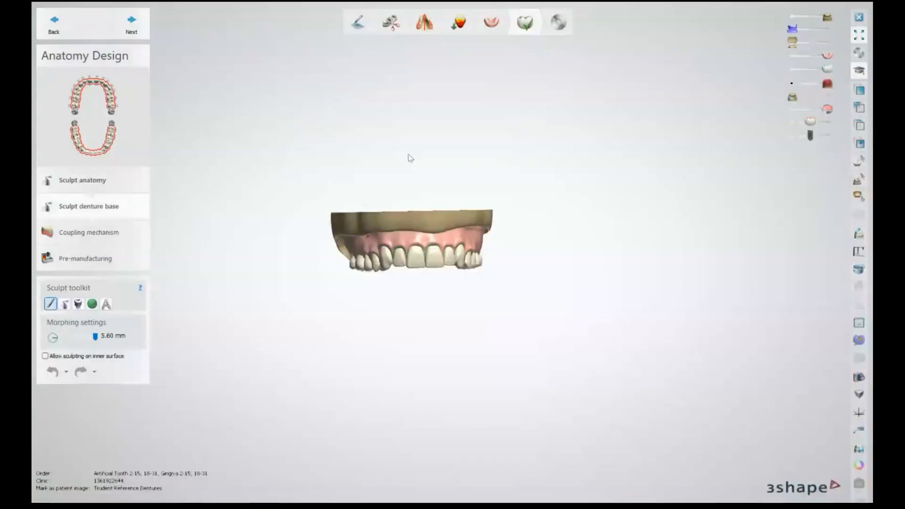
- In the denture base sculpting, add wax over the red thin spots behind the upper front teeth with wax knife preset 1
{"action": "right_click_drag", "start_coordinate": [409, 156], "coordinate": [399, 163]}
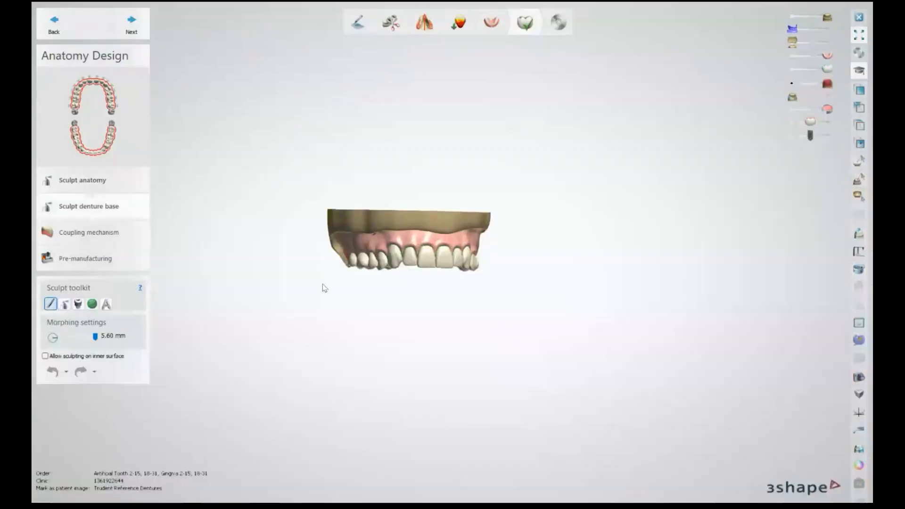
{"action": "scroll", "coordinate": [322, 284], "scroll_direction": "up", "scroll_amount": 3}
{"action": "scroll", "coordinate": [359, 312], "scroll_direction": "up", "scroll_amount": 3}
{"action": "right_click_drag", "start_coordinate": [359, 311], "coordinate": [409, 267]}
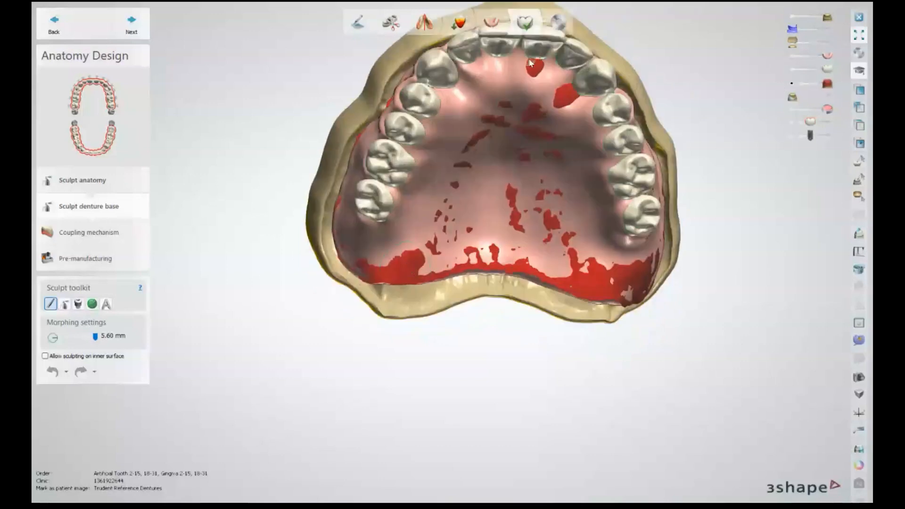
{"action": "middle_click_drag", "start_coordinate": [517, 138], "coordinate": [480, 212]}
{"action": "right_click_drag", "start_coordinate": [480, 212], "coordinate": [447, 208]}
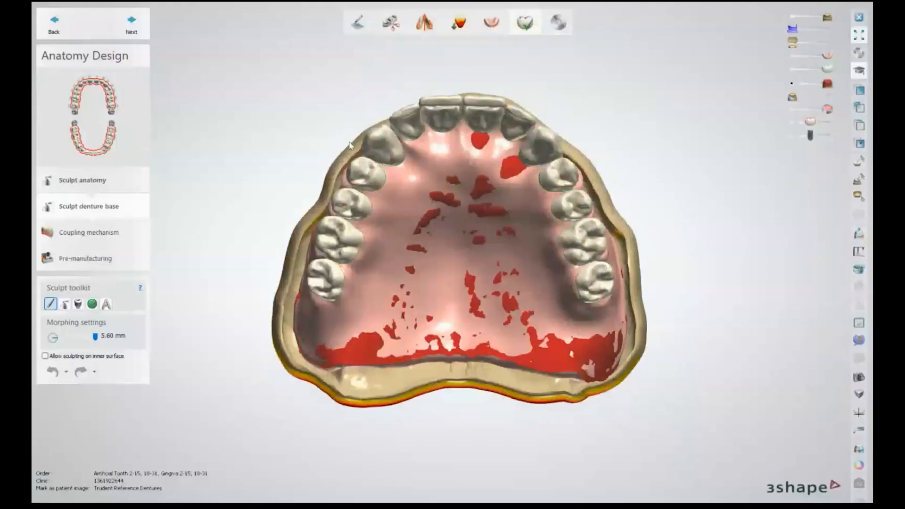
{"action": "left_click", "coordinate": [64, 304]}
{"action": "scroll", "coordinate": [553, 196], "scroll_direction": "up", "scroll_amount": 1}
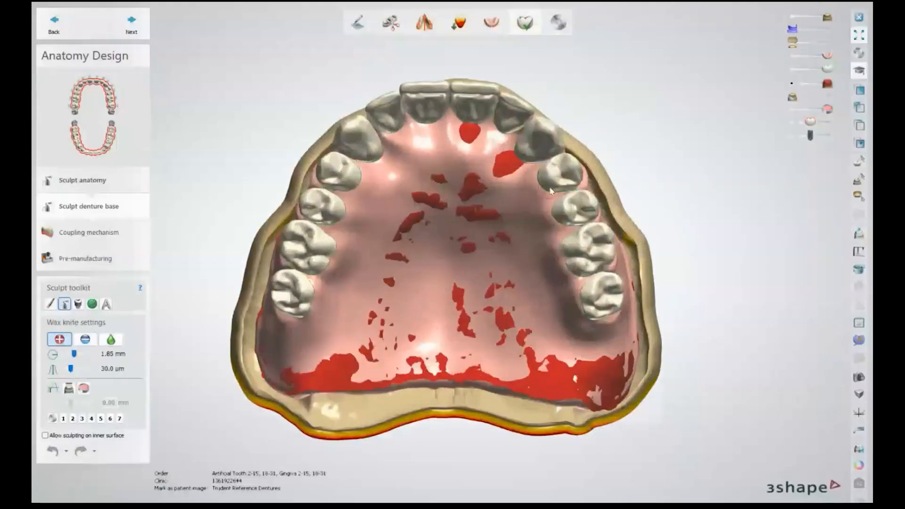
{"action": "scroll", "coordinate": [551, 190], "scroll_direction": "up", "scroll_amount": 3}
{"action": "key", "text": "1"}
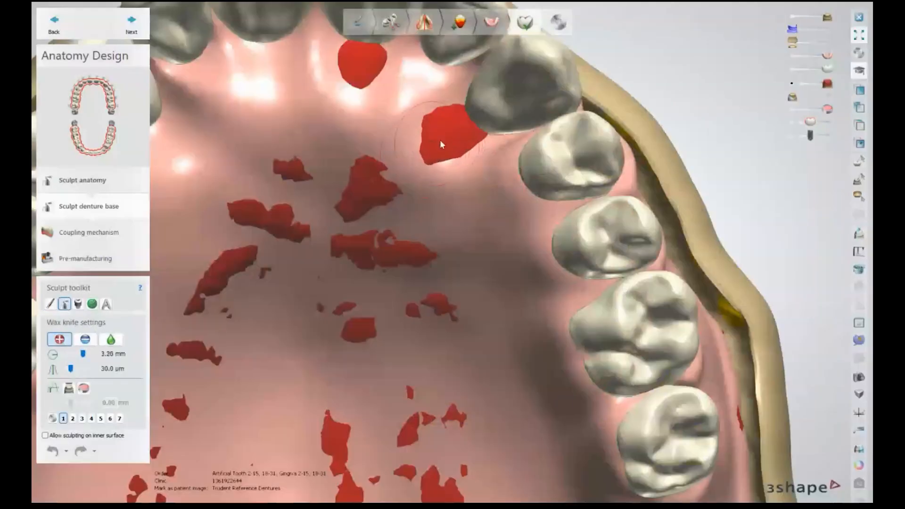
{"action": "left_click_drag", "start_coordinate": [449, 129], "coordinate": [456, 124]}
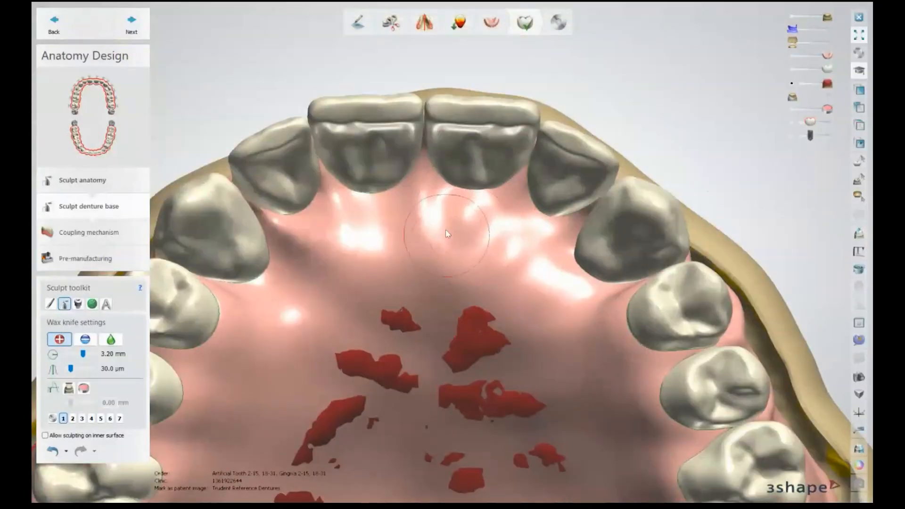
- Add wax over the thin spots across the middle of the palate with a 5.00 mm wax knife, and smooth the area
{"action": "right_click_drag", "start_coordinate": [445, 230], "coordinate": [369, 218]}
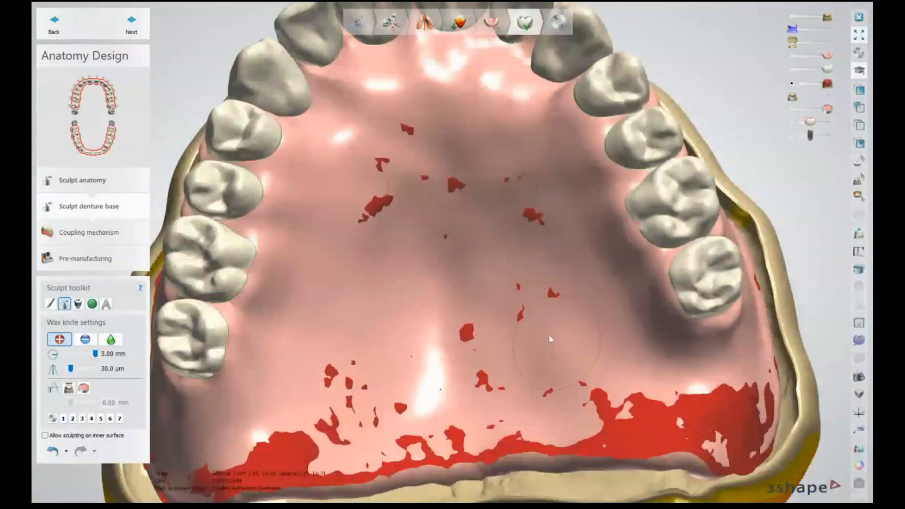
{"action": "right_click_drag", "start_coordinate": [405, 226], "coordinate": [425, 220]}
{"action": "scroll", "coordinate": [425, 220], "scroll_direction": "down", "scroll_amount": 2}
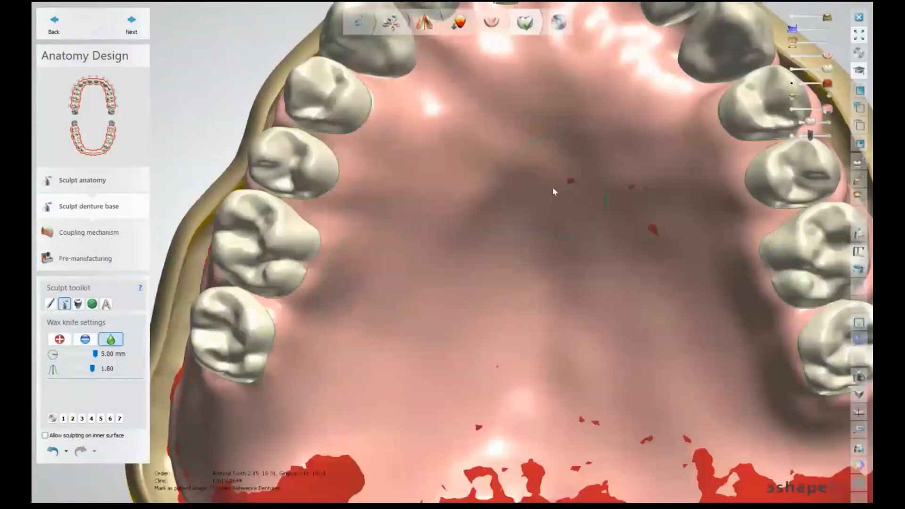
{"action": "scroll", "coordinate": [473, 95], "scroll_direction": "up", "scroll_amount": 5}
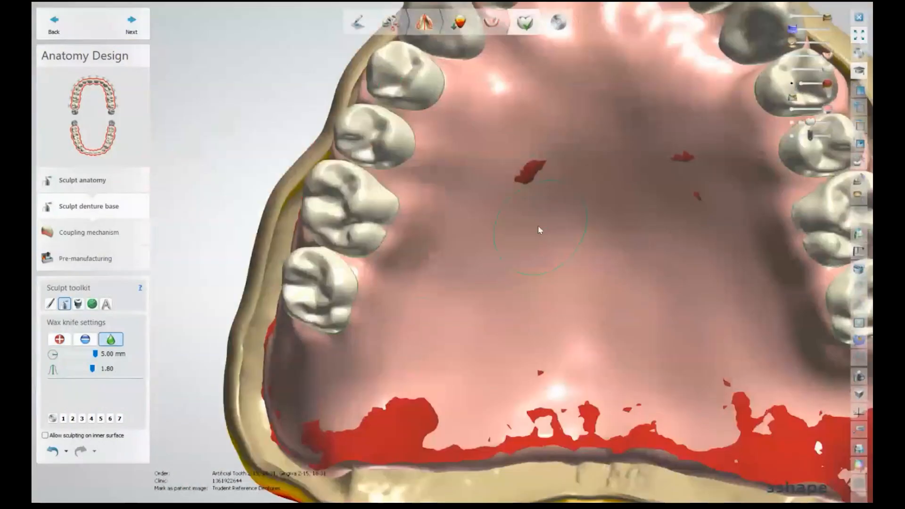
{"action": "scroll", "coordinate": [538, 226], "scroll_direction": "down", "scroll_amount": 2}
- Examine the facial gum surface, borders and palate of the maxillary base with the upper cast hidden
{"action": "right_click_drag", "start_coordinate": [671, 379], "coordinate": [683, 264]}
{"action": "scroll", "coordinate": [745, 248], "scroll_direction": "up", "scroll_amount": 3}
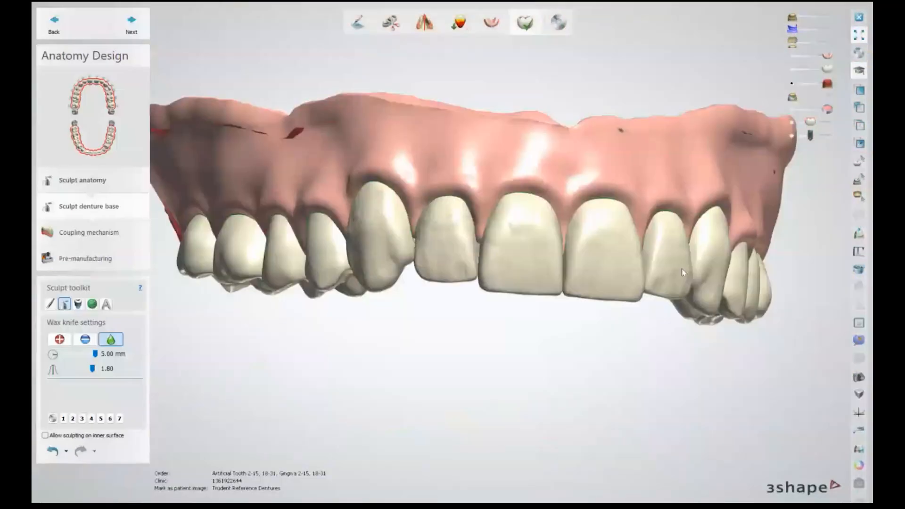
{"action": "scroll", "coordinate": [512, 163], "scroll_direction": "up", "scroll_amount": 3}
{"action": "right_click_drag", "start_coordinate": [513, 163], "coordinate": [411, 147]}
{"action": "scroll", "coordinate": [499, 133], "scroll_direction": "down", "scroll_amount": 2}
{"action": "scroll", "coordinate": [459, 162], "scroll_direction": "down", "scroll_amount": 1}
{"action": "scroll", "coordinate": [398, 173], "scroll_direction": "up", "scroll_amount": 2}
{"action": "scroll", "coordinate": [273, 156], "scroll_direction": "down", "scroll_amount": 5}
{"action": "scroll", "coordinate": [419, 127], "scroll_direction": "up", "scroll_amount": 4}
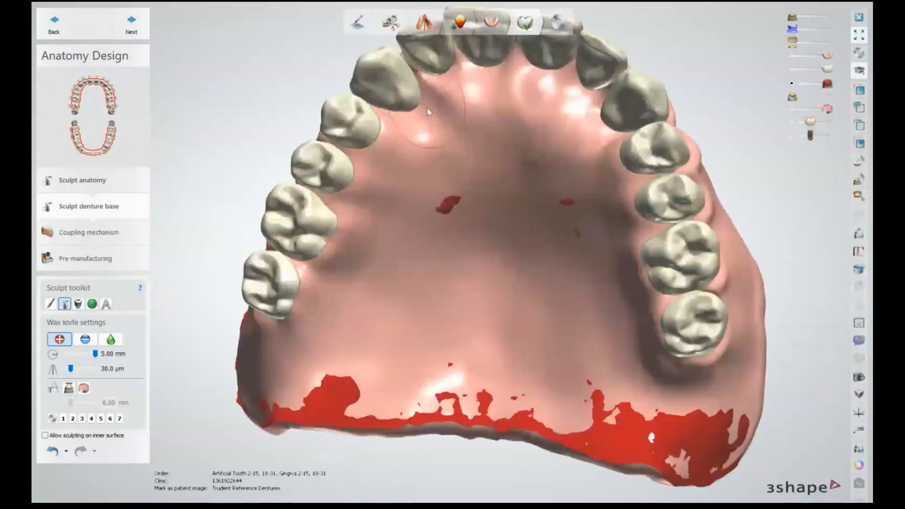
- Build up the palatal gum beside the upper right canine with the wax knife at 3.65 mm radius and 30.0 µm
{"action": "scroll", "coordinate": [427, 109], "scroll_direction": "up", "scroll_amount": 2}
{"action": "right_click_drag", "start_coordinate": [388, 117], "coordinate": [375, 185]}
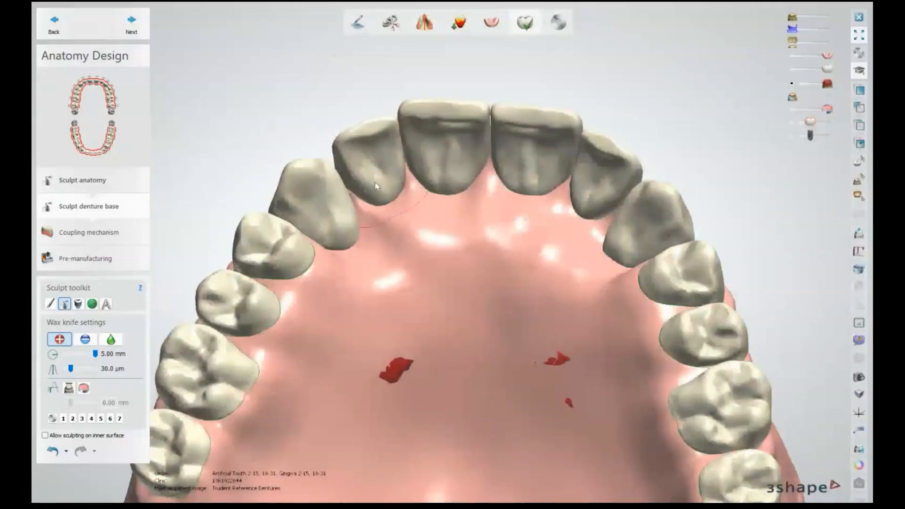
{"action": "right_click_drag", "start_coordinate": [376, 185], "coordinate": [374, 194]}
{"action": "mouse_move", "coordinate": [334, 254]}
{"action": "right_mouse_down"}
{"action": "mouse_move", "coordinate": [337, 222]}
{"action": "mouse_move", "coordinate": [302, 232]}
{"action": "mouse_move", "coordinate": [512, 214]}
{"action": "right_mouse_up"}
{"action": "scroll", "coordinate": [481, 219], "scroll_direction": "up", "scroll_amount": 3}
{"action": "scroll", "coordinate": [512, 210], "scroll_direction": "up", "scroll_amount": 5}
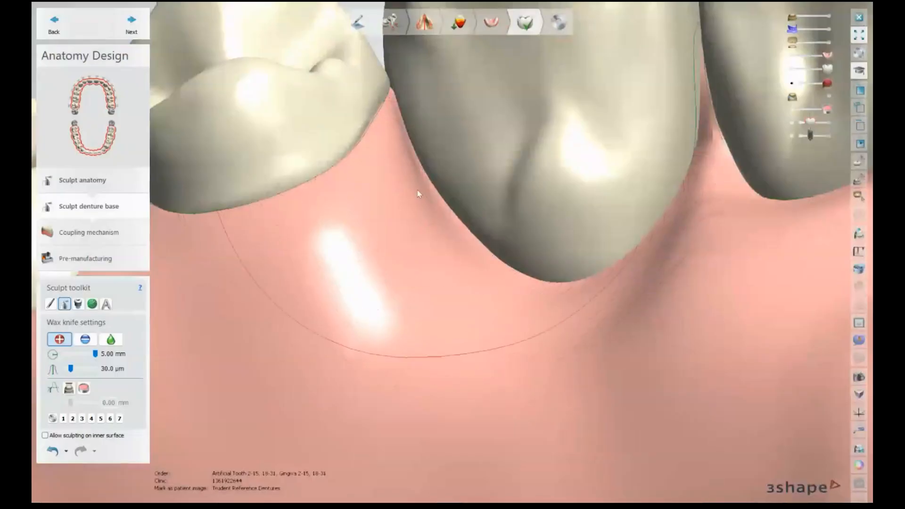
{"action": "scroll", "coordinate": [508, 283], "scroll_direction": "down", "scroll_amount": 3}
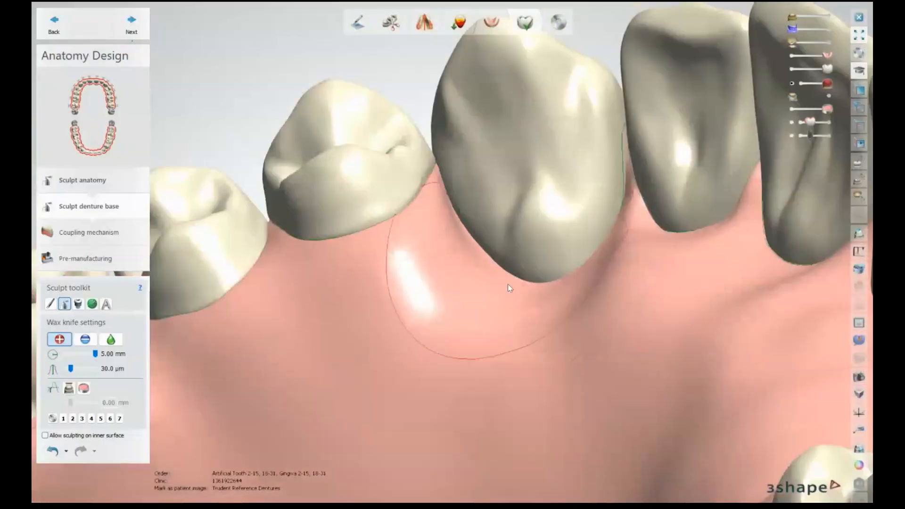
{"action": "scroll", "coordinate": [508, 284], "scroll_direction": "down", "scroll_amount": 2}
{"action": "right_click_drag", "start_coordinate": [493, 283], "coordinate": [498, 293]}
{"action": "mouse_move", "coordinate": [432, 224]}
{"action": "left_mouse_down"}
{"action": "mouse_move", "coordinate": [461, 244]}
{"action": "mouse_move", "coordinate": [530, 244]}
{"action": "mouse_move", "coordinate": [474, 262]}
{"action": "mouse_move", "coordinate": [530, 185]}
{"action": "mouse_move", "coordinate": [491, 257]}
{"action": "mouse_move", "coordinate": [464, 270]}
{"action": "mouse_move", "coordinate": [513, 263]}
{"action": "left_mouse_up"}
{"action": "mouse_move", "coordinate": [513, 264]}
{"action": "right_mouse_down"}
{"action": "mouse_move", "coordinate": [523, 282]}
{"action": "mouse_move", "coordinate": [476, 246]}
{"action": "mouse_move", "coordinate": [340, 213]}
{"action": "right_mouse_up"}
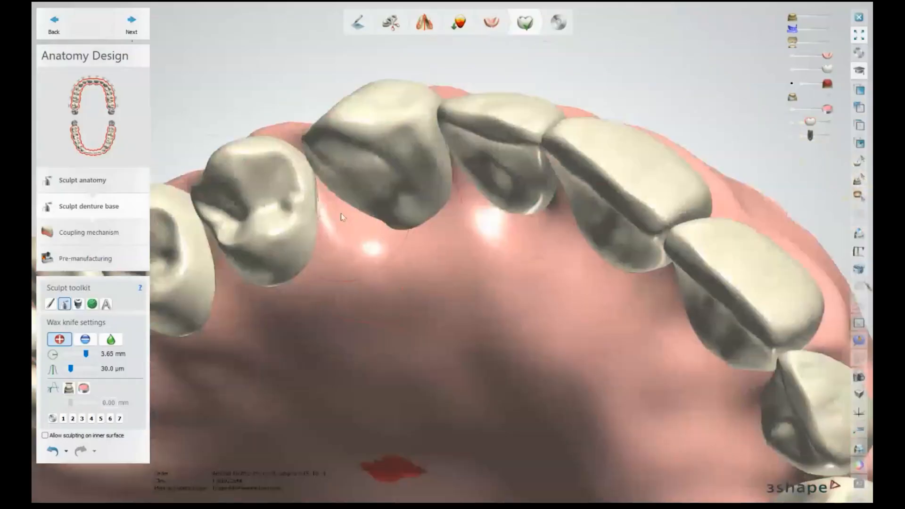
- Add wax along the palatal gum margins from the upper right canine to the incisors, and smooth the palate behind them
{"action": "mouse_move", "coordinate": [448, 335]}
{"action": "right_mouse_down"}
{"action": "mouse_move", "coordinate": [434, 261]}
{"action": "mouse_move", "coordinate": [494, 213]}
{"action": "mouse_move", "coordinate": [535, 150]}
{"action": "right_mouse_up"}
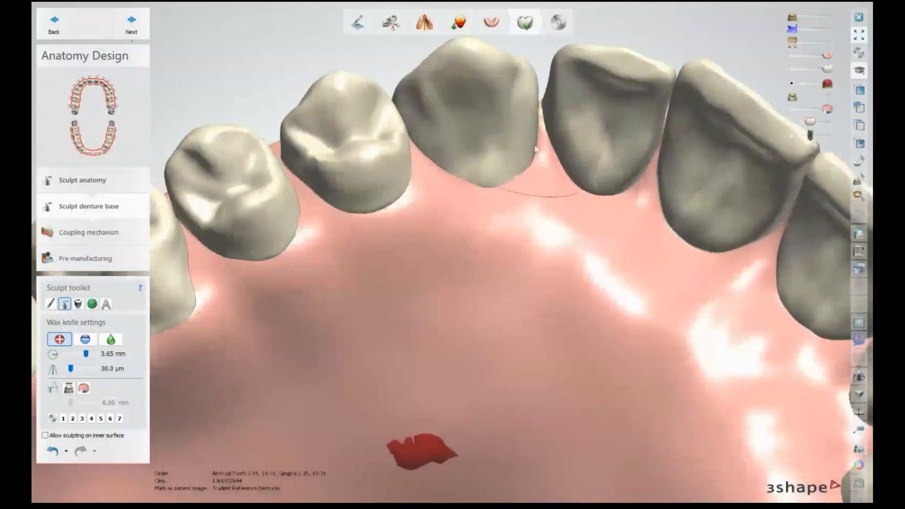
{"action": "mouse_move", "coordinate": [536, 149]}
{"action": "left_mouse_down"}
{"action": "mouse_move", "coordinate": [569, 189]}
{"action": "mouse_move", "coordinate": [650, 184]}
{"action": "mouse_move", "coordinate": [618, 153]}
{"action": "mouse_move", "coordinate": [729, 260]}
{"action": "mouse_move", "coordinate": [786, 226]}
{"action": "left_mouse_up"}
{"action": "mouse_move", "coordinate": [785, 208]}
{"action": "right_mouse_down"}
{"action": "mouse_move", "coordinate": [719, 259]}
{"action": "mouse_move", "coordinate": [750, 348]}
{"action": "mouse_move", "coordinate": [513, 218]}
{"action": "right_mouse_up"}
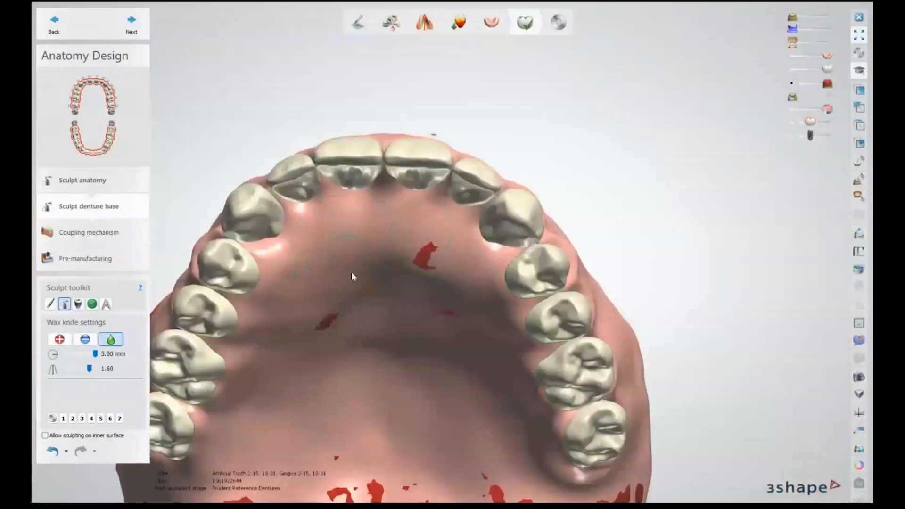
- Examine the papilla between the upper central incisors and the red thin areas along the posterior border of the palate
{"action": "right_click_drag", "start_coordinate": [351, 271], "coordinate": [367, 330]}
{"action": "scroll", "coordinate": [367, 330], "scroll_direction": "up", "scroll_amount": 5}
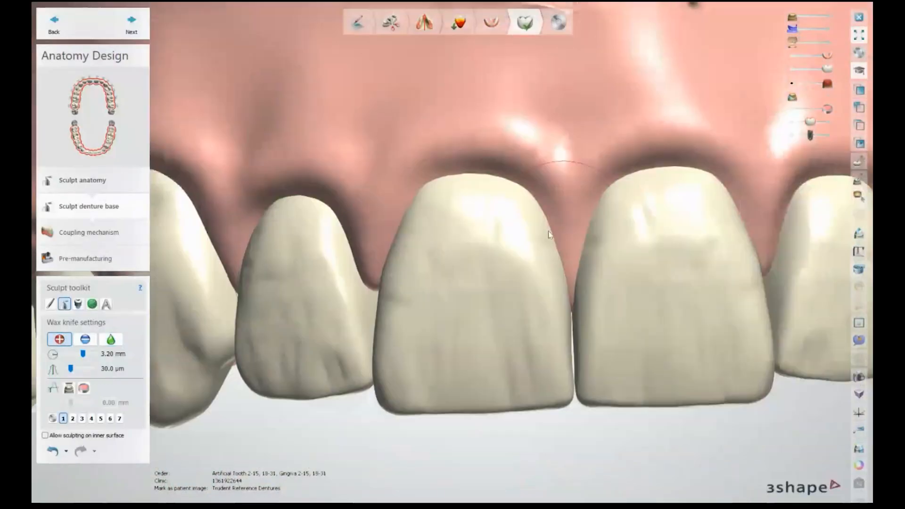
{"action": "scroll", "coordinate": [548, 231], "scroll_direction": "down", "scroll_amount": 6}
{"action": "right_click_drag", "start_coordinate": [522, 278], "coordinate": [552, 230]}
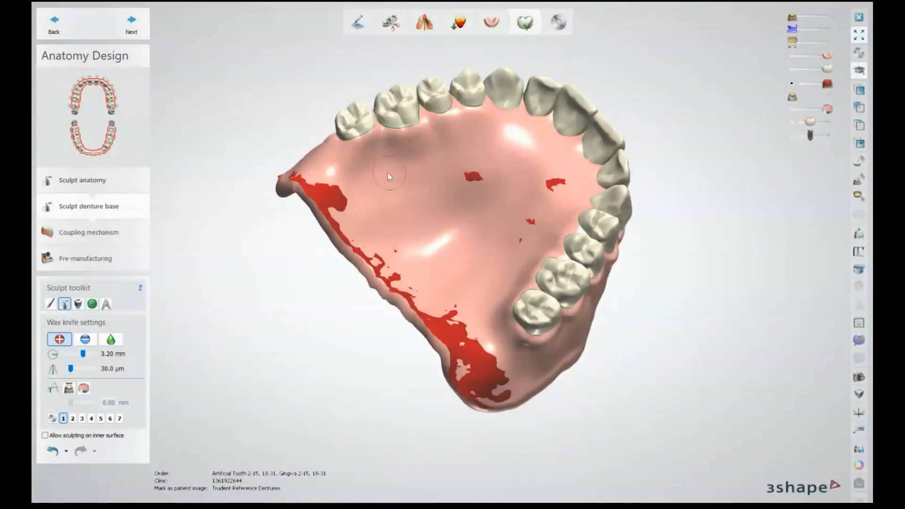
{"action": "right_click_drag", "start_coordinate": [431, 103], "coordinate": [380, 250]}
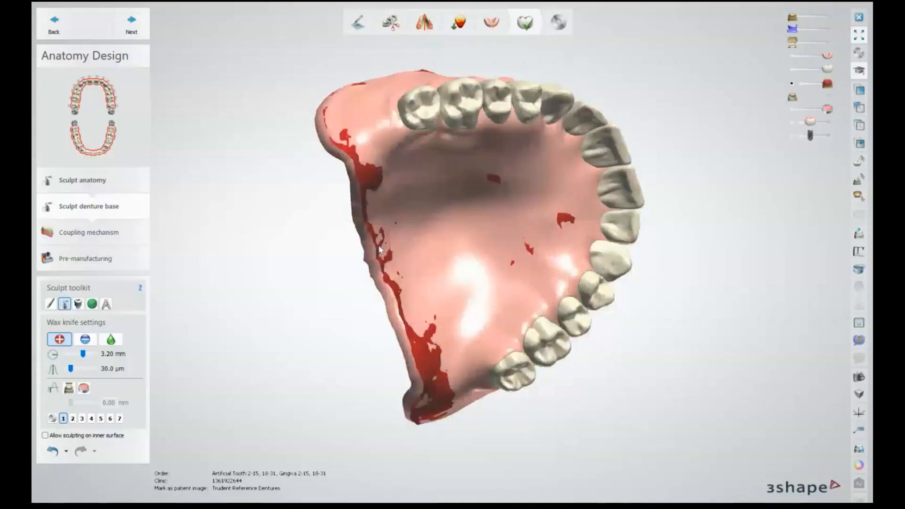
- Create an ID tag for the upper denture base with the text TRUDENT, -2.00 mm deep and 3.50 mm high
{"action": "right_click_drag", "start_coordinate": [379, 250], "coordinate": [337, 260]}
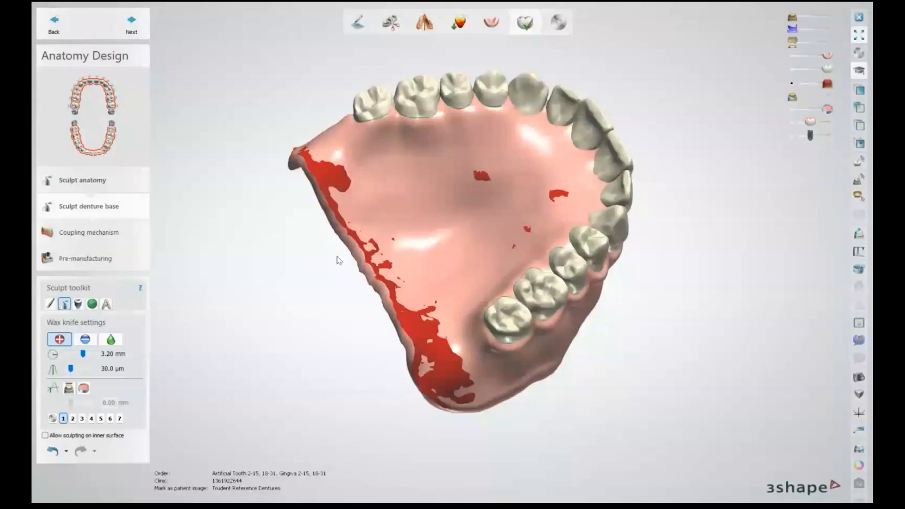
{"action": "scroll", "coordinate": [337, 260], "scroll_direction": "up", "scroll_amount": 5}
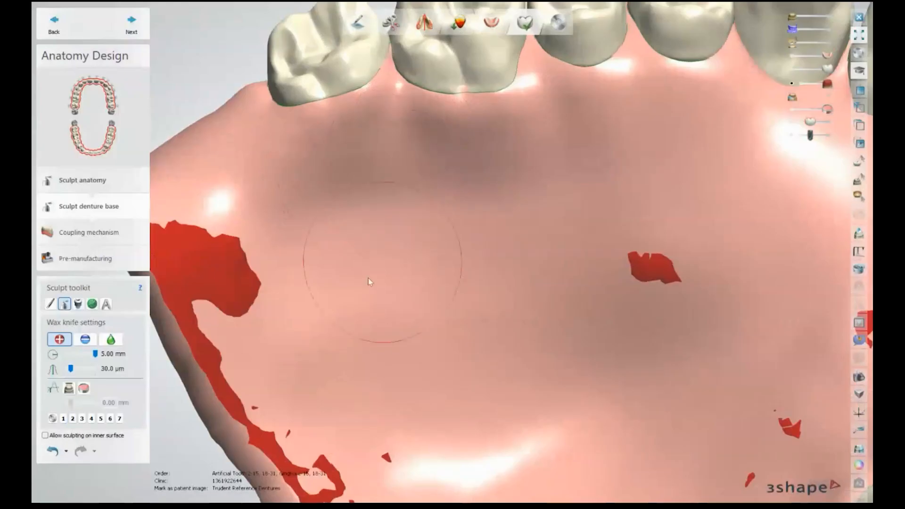
{"action": "left_click", "coordinate": [106, 304]}
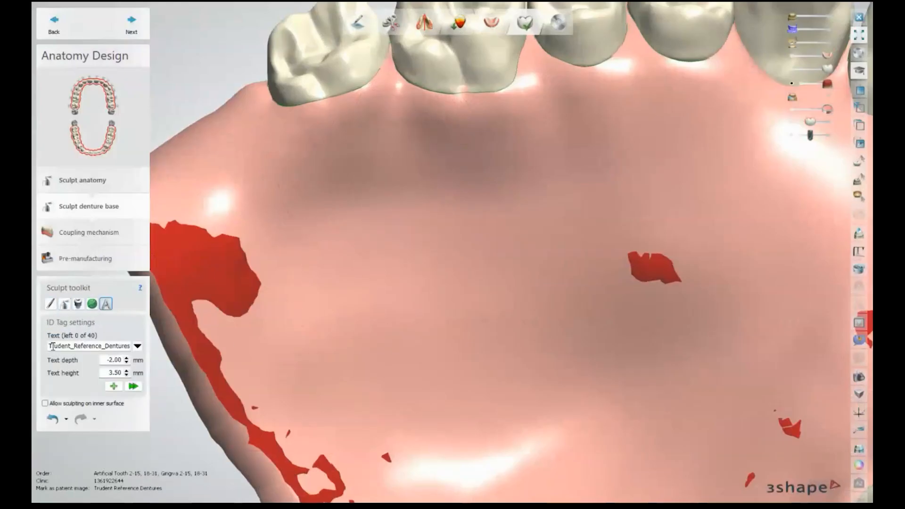
{"action": "left_click_drag", "start_coordinate": [51, 347], "coordinate": [251, 338]}
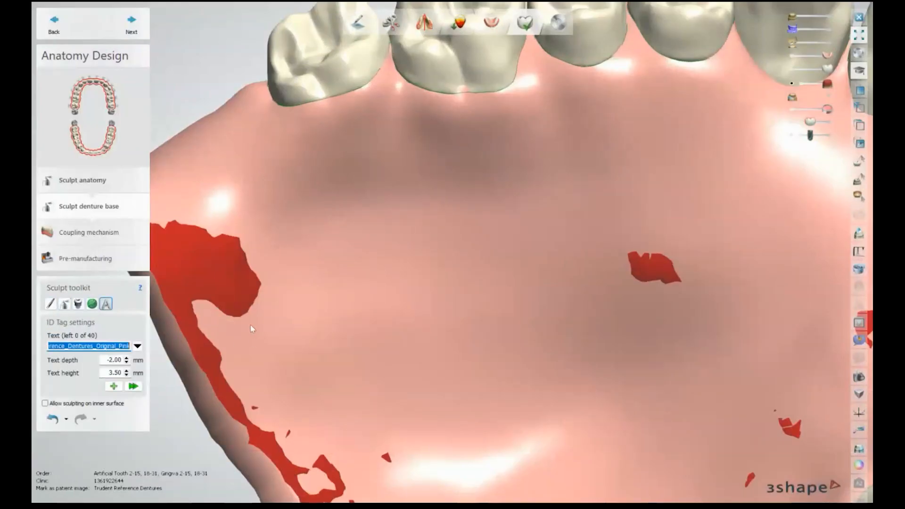
{"action": "type", "text": "TRUDENT"}
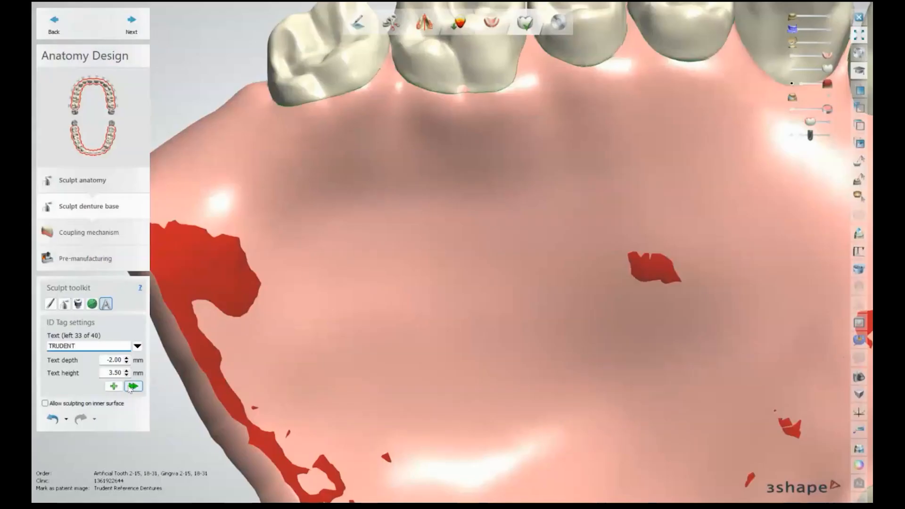
{"action": "left_click", "coordinate": [126, 362]}
{"action": "left_click", "coordinate": [113, 387]}
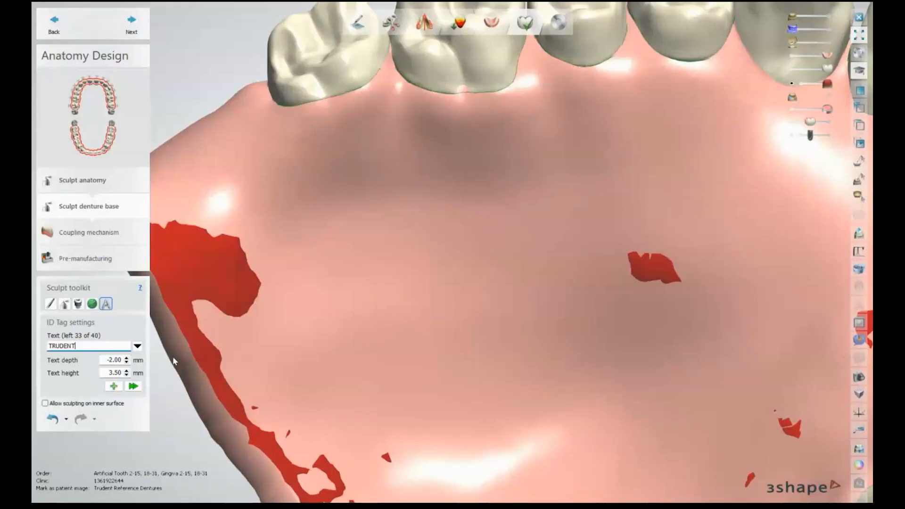
- Position the TRUDENT tag on the palate beside the upper right molars and premolars and engrave it into the base
{"action": "left_click", "coordinate": [352, 221]}
{"action": "left_click_drag", "start_coordinate": [612, 105], "coordinate": [631, 179]}
{"action": "left_click_drag", "start_coordinate": [372, 207], "coordinate": [344, 205]}
{"action": "right_click_drag", "start_coordinate": [486, 208], "coordinate": [607, 165]}
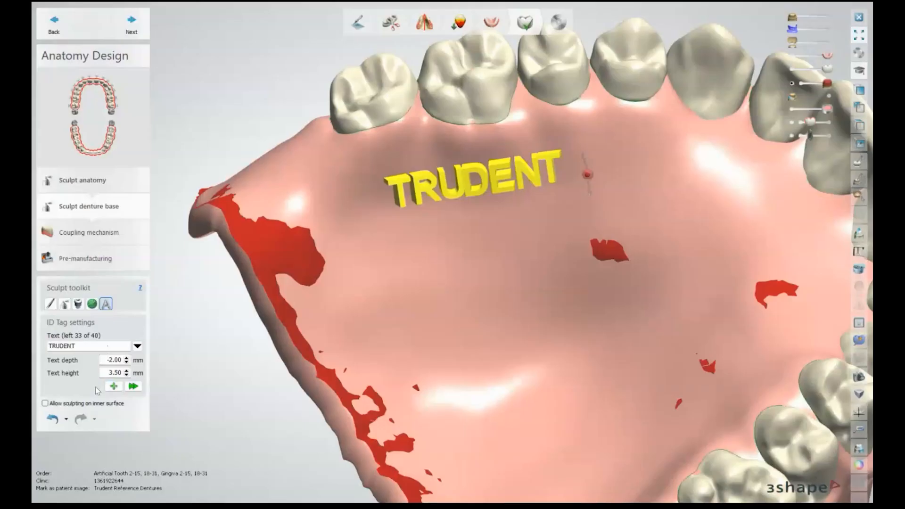
{"action": "mouse_move", "coordinate": [401, 194]}
{"action": "left_mouse_down"}
{"action": "mouse_move", "coordinate": [414, 175]}
{"action": "mouse_move", "coordinate": [407, 201]}
{"action": "mouse_move", "coordinate": [418, 192]}
{"action": "left_mouse_up"}
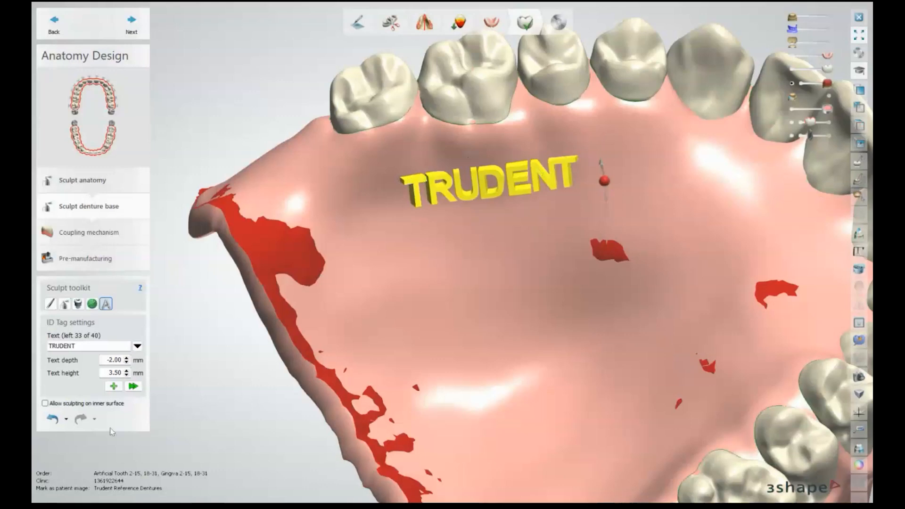
{"action": "left_click", "coordinate": [133, 387]}
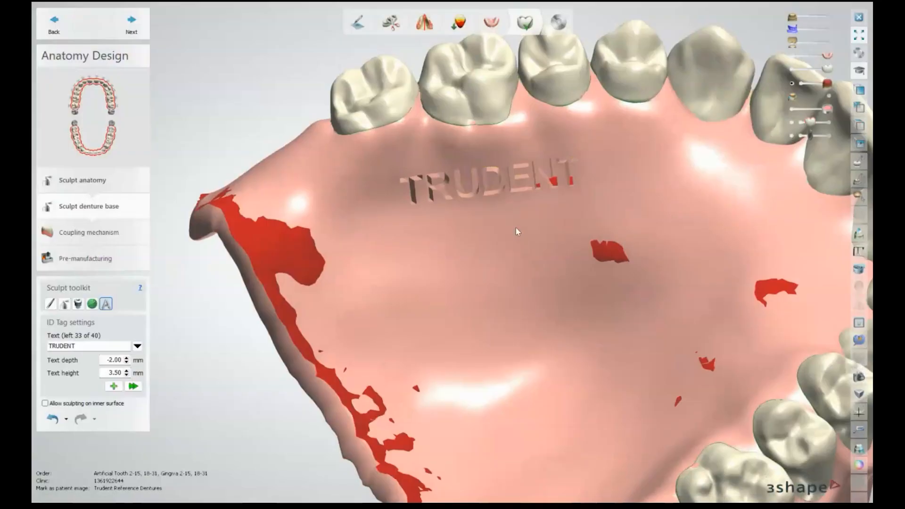
{"action": "right_click_drag", "start_coordinate": [516, 228], "coordinate": [435, 268]}
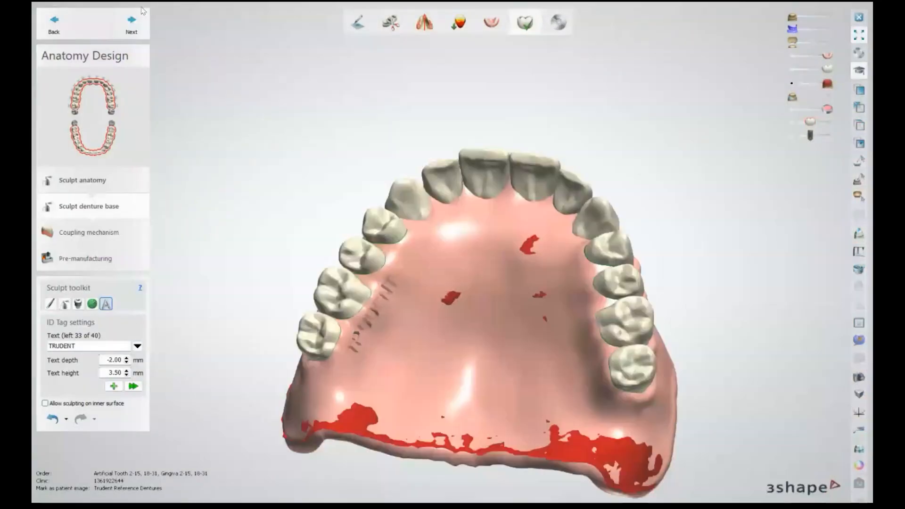
- Advance to the coupling mechanism stage and make the upper denture base translucent
{"action": "left_click", "coordinate": [132, 22]}
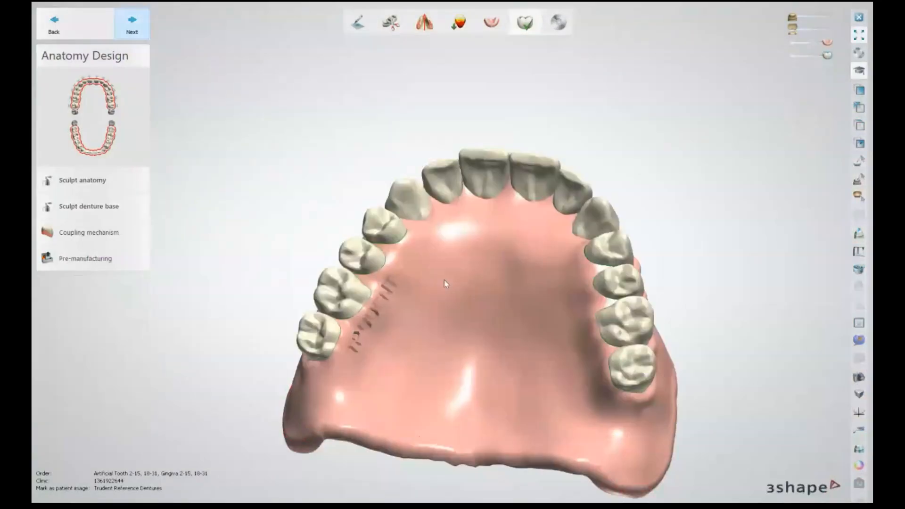
{"action": "right_click_drag", "start_coordinate": [478, 159], "coordinate": [436, 399]}
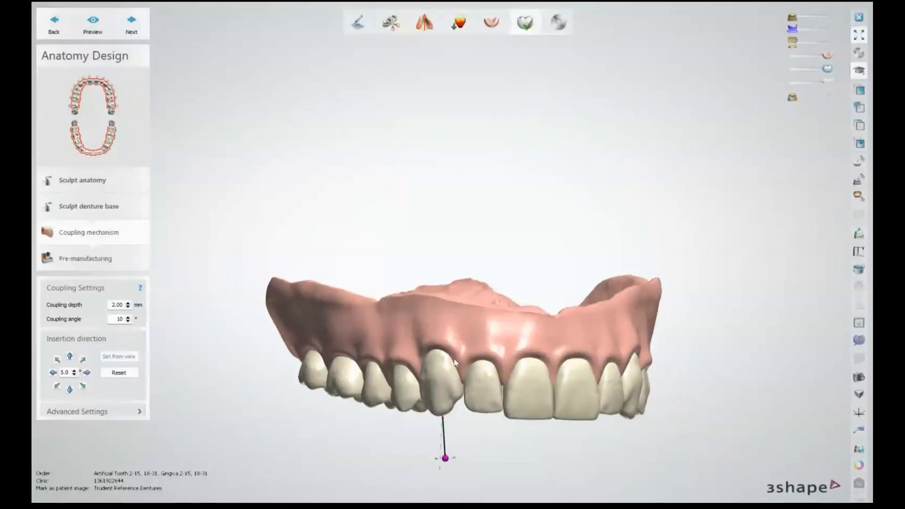
{"action": "scroll", "coordinate": [542, 337], "scroll_direction": "up", "scroll_amount": 2}
{"action": "left_click_drag", "start_coordinate": [827, 56], "coordinate": [806, 57]}
{"action": "right_click_drag", "start_coordinate": [472, 317], "coordinate": [441, 312]}
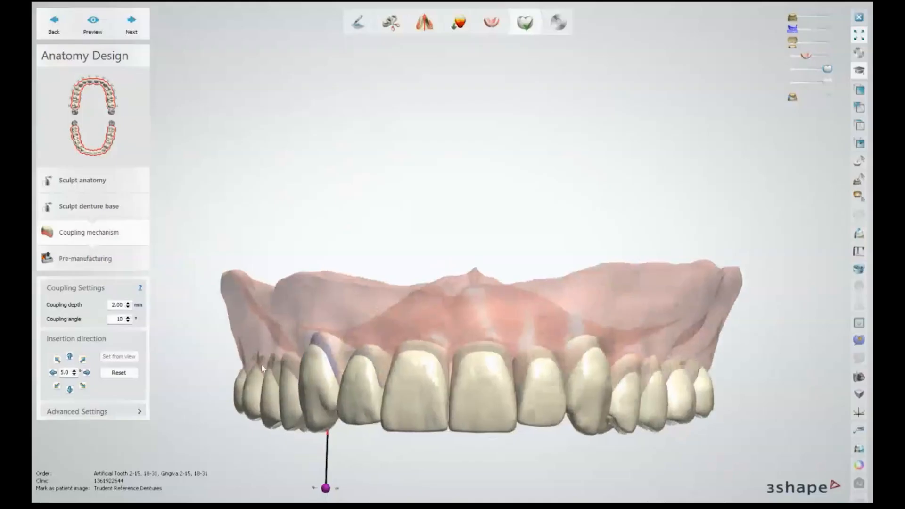
- Set the coupling depth of the upper right canine to 3.00 mm
{"action": "scroll", "coordinate": [261, 364], "scroll_direction": "up", "scroll_amount": 3}
{"action": "scroll", "coordinate": [311, 361], "scroll_direction": "up", "scroll_amount": 2}
{"action": "middle_click_drag", "start_coordinate": [362, 301], "coordinate": [350, 282]}
{"action": "left_click", "coordinate": [127, 302]}
{"action": "left_click", "coordinate": [127, 303]}
{"action": "left_click", "coordinate": [128, 303]}
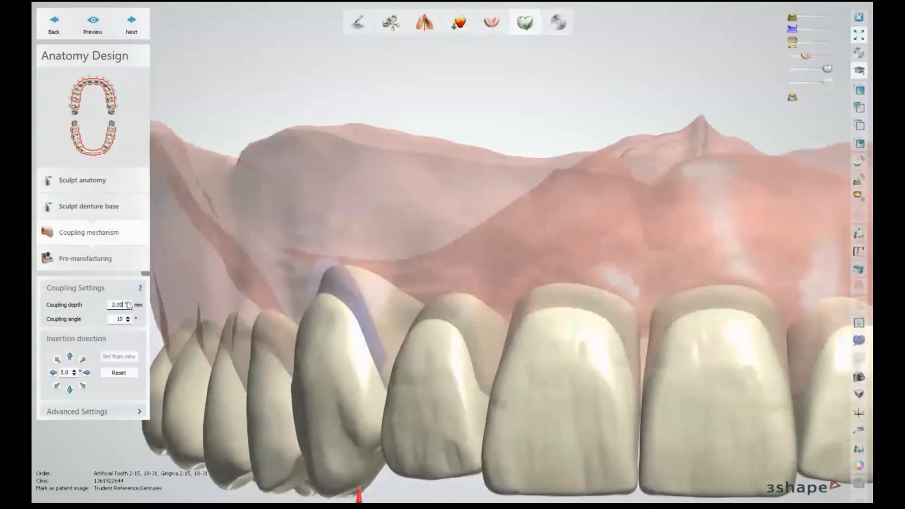
{"action": "right_click_drag", "start_coordinate": [321, 301], "coordinate": [332, 298]}
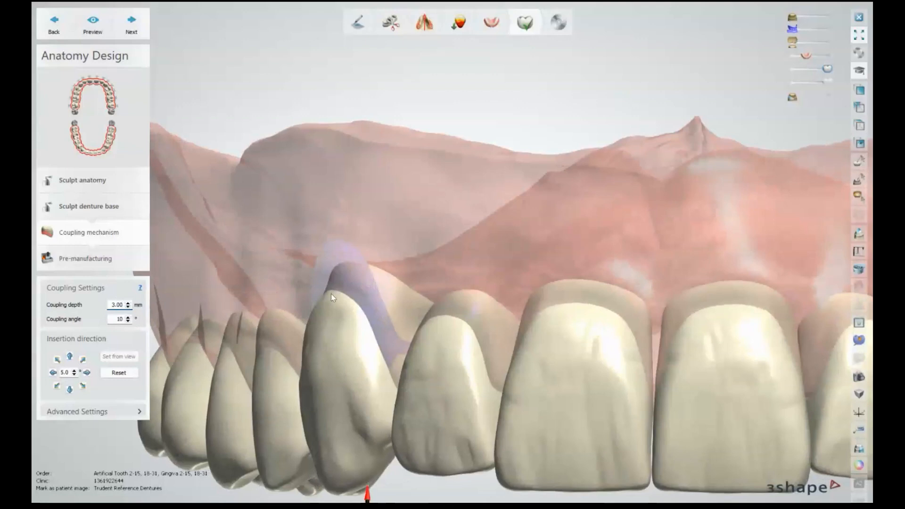
{"action": "right_click_drag", "start_coordinate": [331, 293], "coordinate": [335, 290]}
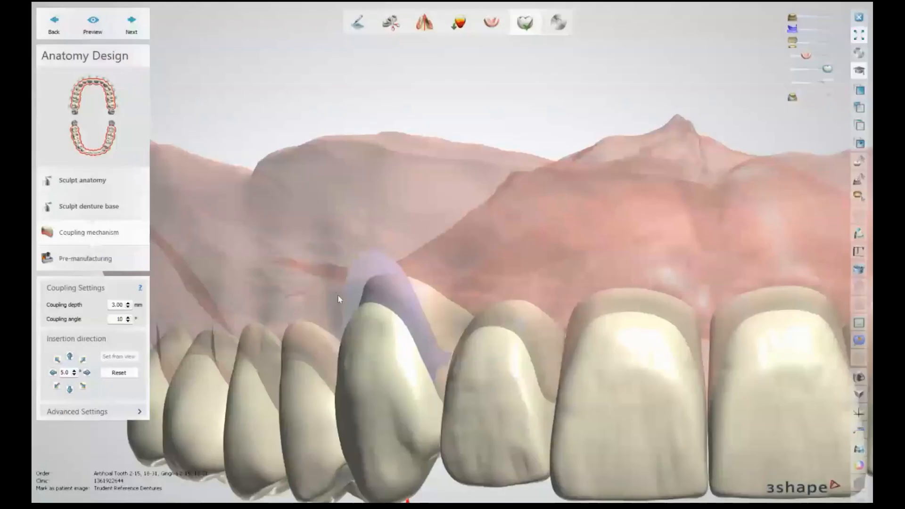
{"action": "right_click_drag", "start_coordinate": [338, 297], "coordinate": [354, 294]}
- Set the upper right first molar's coupling depth to 3 mm and try to generate the coupling mechanism, ignoring the intersection and protrusion warnings
{"action": "left_click_drag", "start_coordinate": [111, 305], "coordinate": [156, 317]}
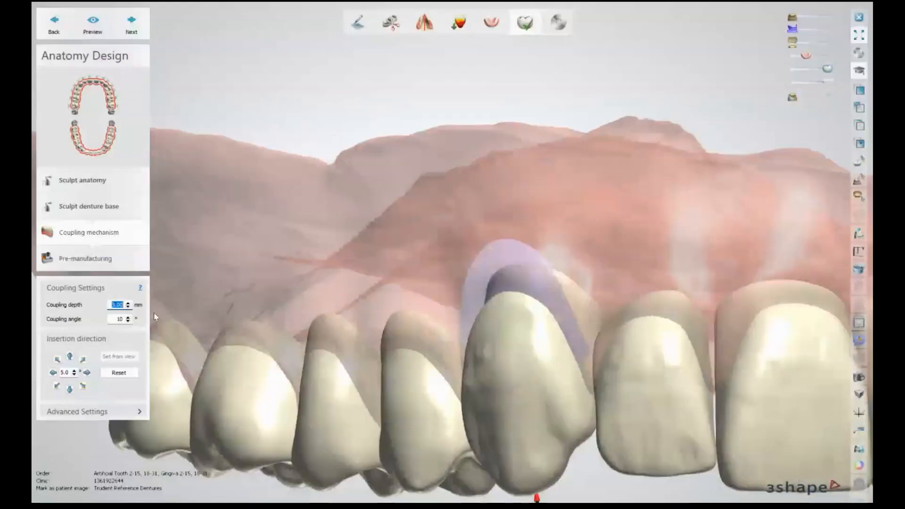
{"action": "scroll", "coordinate": [154, 317], "scroll_direction": "down", "scroll_amount": 5}
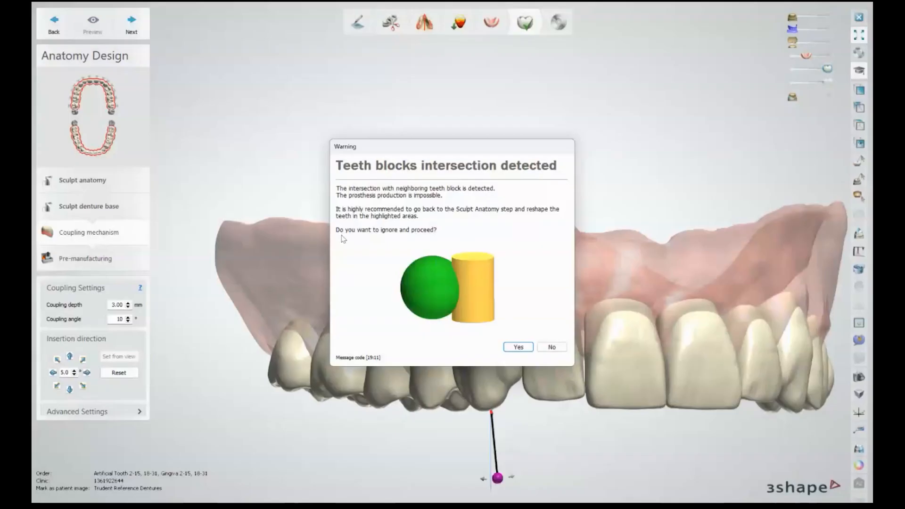
{"action": "left_click", "coordinate": [517, 347]}
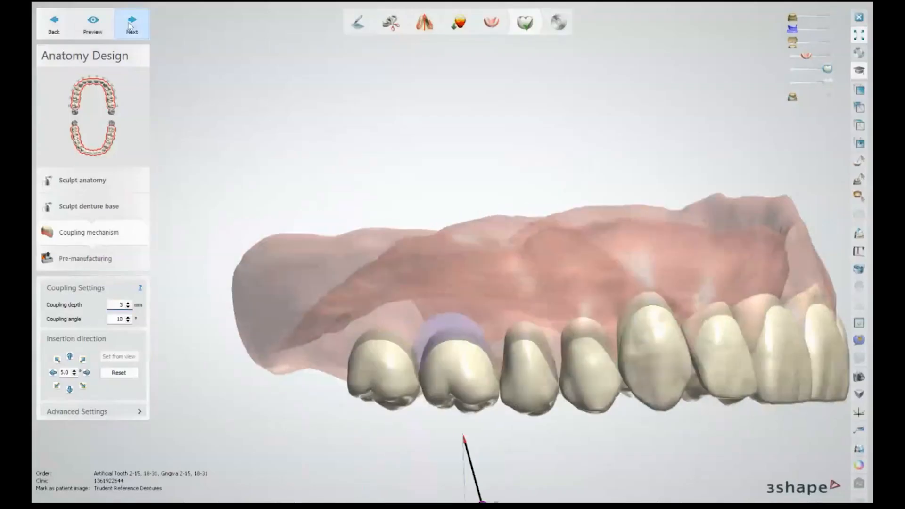
{"action": "left_click", "coordinate": [130, 26]}
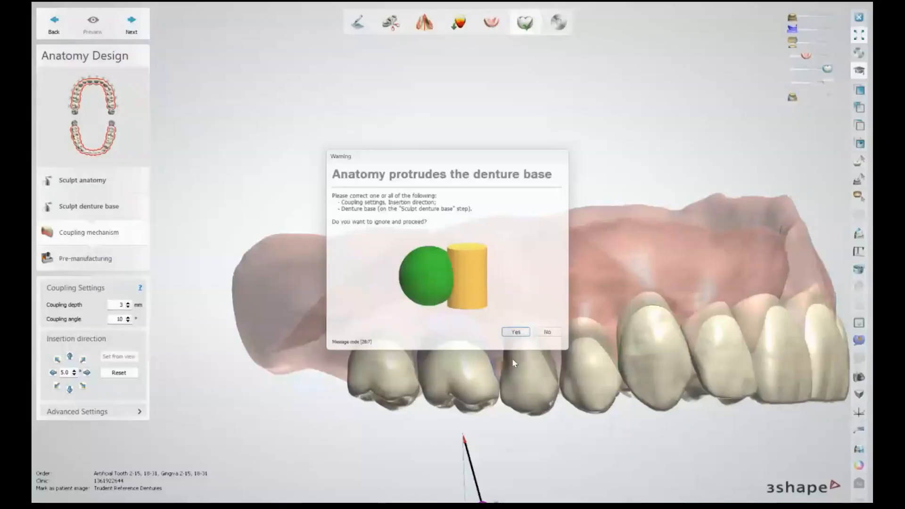
{"action": "left_click", "coordinate": [517, 348]}
- Tilt the insertion direction of the upper premolars at 2.00 mm coupling depth and generate the upper coupling mechanism
{"action": "right_click_drag", "start_coordinate": [465, 223], "coordinate": [389, 236]}
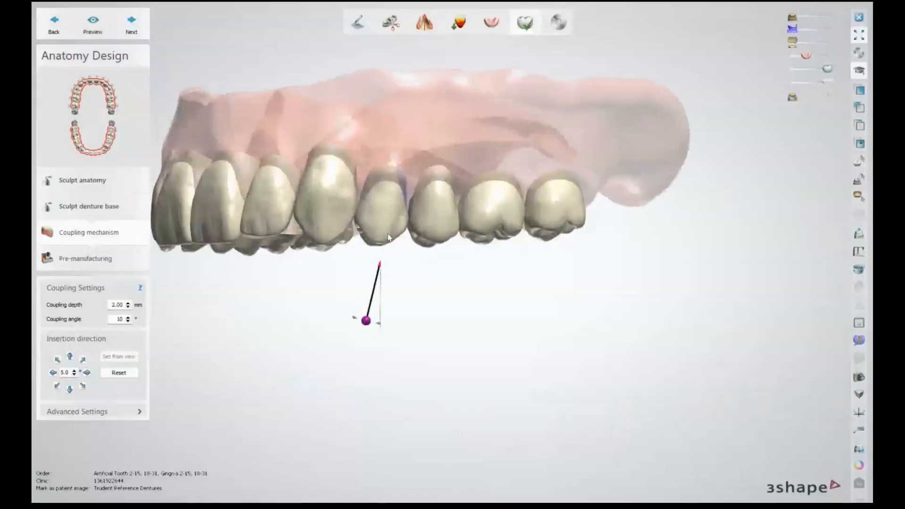
{"action": "scroll", "coordinate": [389, 237], "scroll_direction": "up", "scroll_amount": 3}
{"action": "left_click_drag", "start_coordinate": [361, 324], "coordinate": [375, 333]}
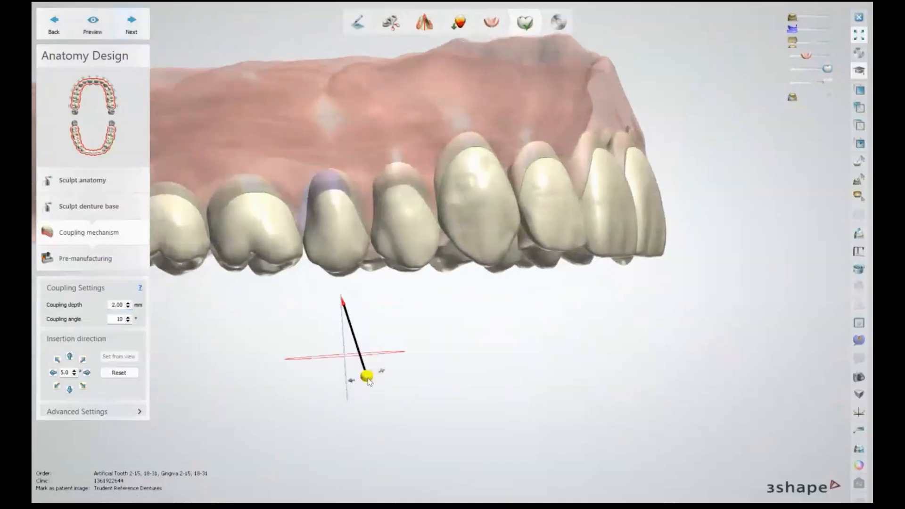
{"action": "left_click", "coordinate": [132, 24]}
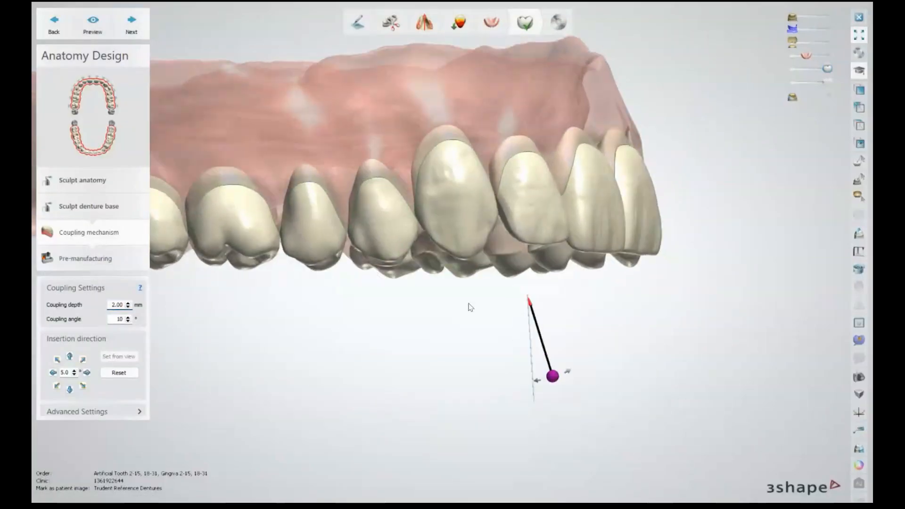
{"action": "right_click_drag", "start_coordinate": [471, 307], "coordinate": [452, 307]}
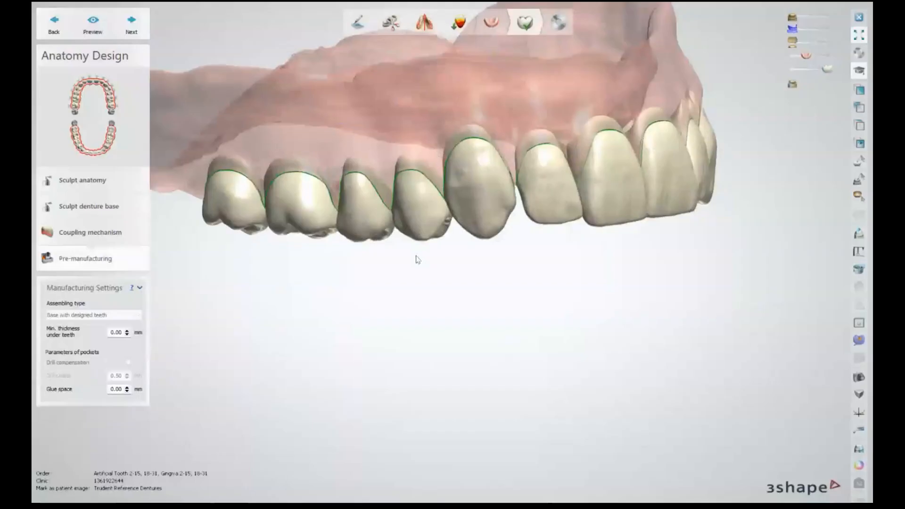
{"action": "right_click_drag", "start_coordinate": [416, 256], "coordinate": [450, 178]}
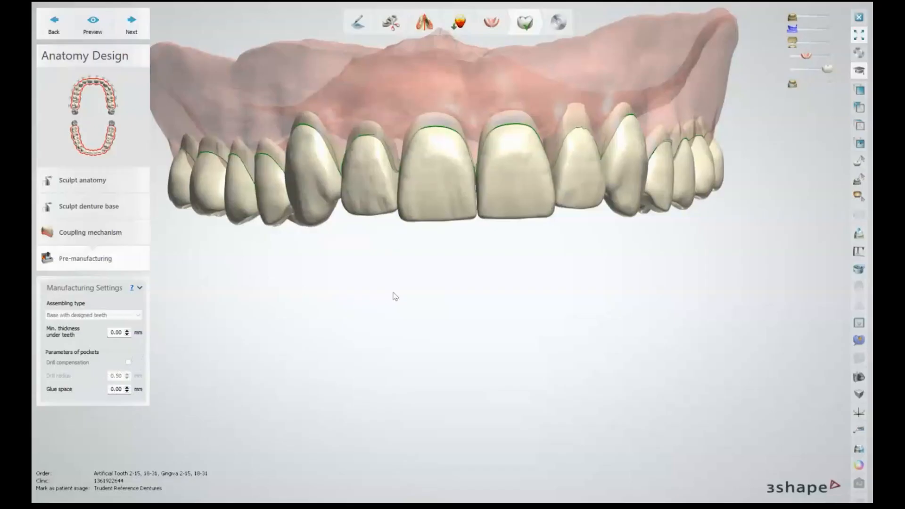
{"action": "right_click_drag", "start_coordinate": [427, 282], "coordinate": [453, 281]}
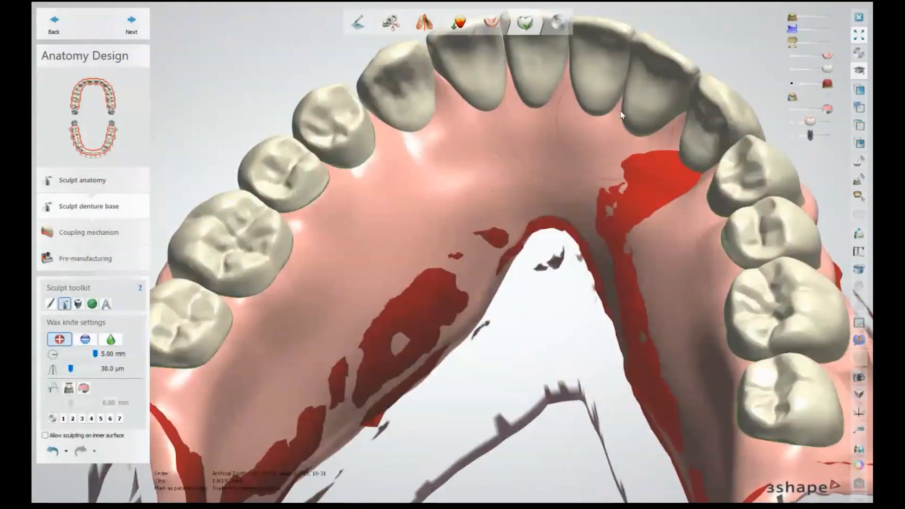
- Engrave the ID tag TRUDENT, -2.00 mm deep and 3.50 mm high, into the lingual surface beside the lower left molars
{"action": "right_click_drag", "start_coordinate": [618, 98], "coordinate": [523, 246]}
{"action": "key", "text": "1"}
{"action": "right_click_drag", "start_coordinate": [759, 229], "coordinate": [748, 237]}
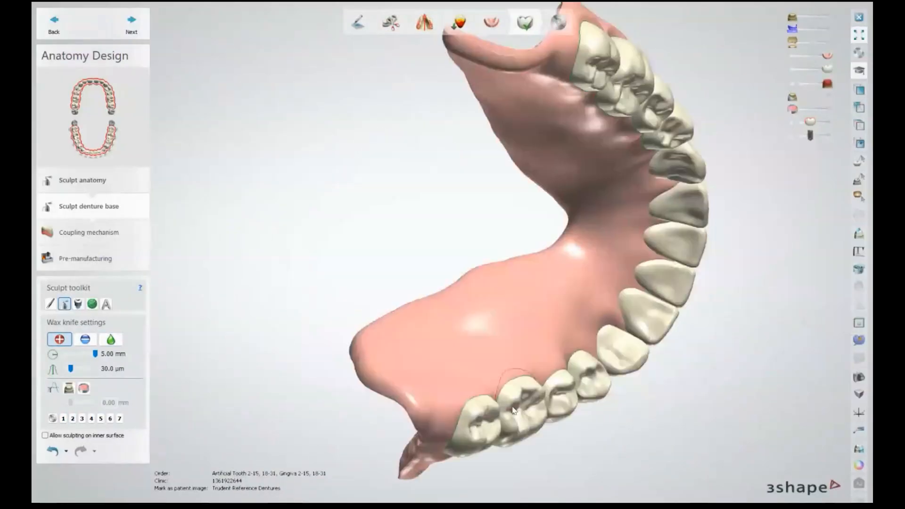
{"action": "right_click_drag", "start_coordinate": [575, 254], "coordinate": [497, 180]}
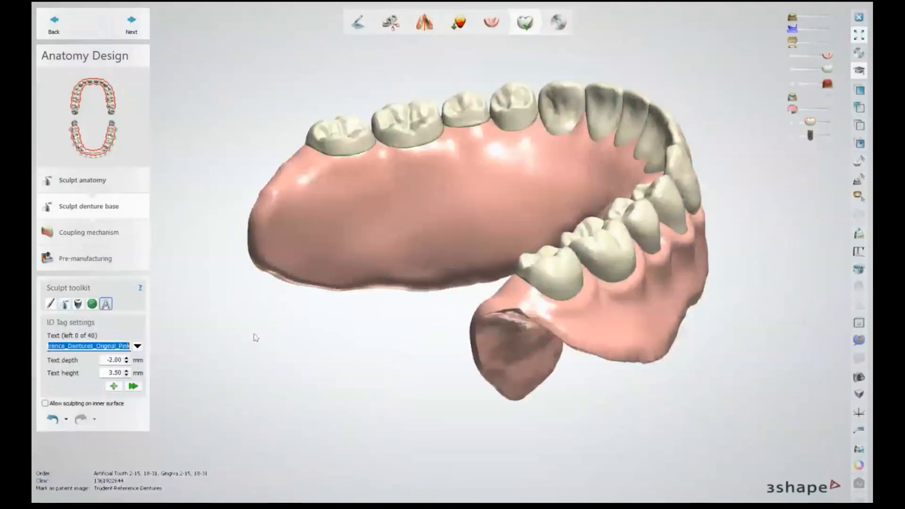
{"action": "type", "text": "TRUDENT"}
{"action": "left_click", "coordinate": [370, 202]}
{"action": "left_click", "coordinate": [133, 385]}
{"action": "right_click_drag", "start_coordinate": [485, 210], "coordinate": [527, 154]}
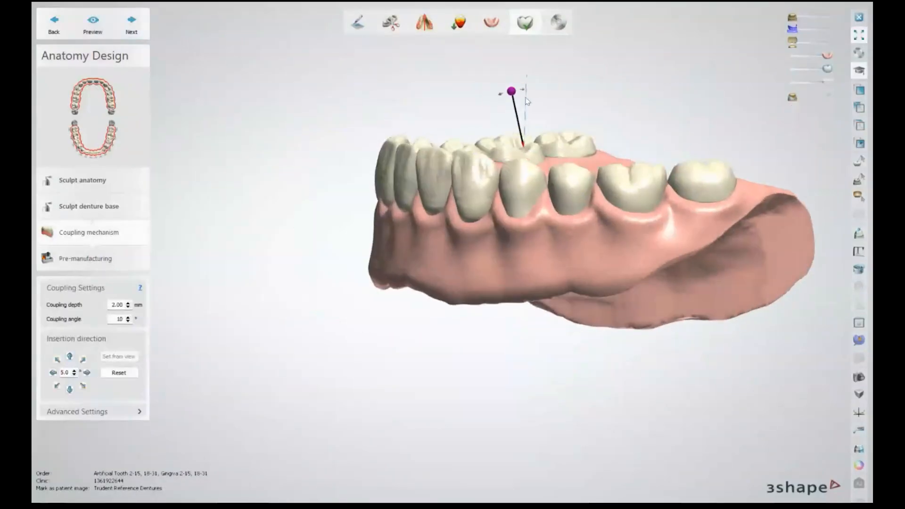
- Adjust the insertion directions of the lower teeth and try to generate the lower coupling mechanism with a 3 mm coupling depth
{"action": "left_click_drag", "start_coordinate": [511, 91], "coordinate": [525, 90]}
{"action": "left_click_drag", "start_coordinate": [110, 305], "coordinate": [161, 307]}
{"action": "left_click_drag", "start_coordinate": [525, 90], "coordinate": [555, 56]}
{"action": "right_click_drag", "start_coordinate": [424, 198], "coordinate": [674, 203]}
{"action": "left_click_drag", "start_coordinate": [398, 80], "coordinate": [702, 91]}
{"action": "scroll", "coordinate": [754, 108], "scroll_direction": "up", "scroll_amount": 5}
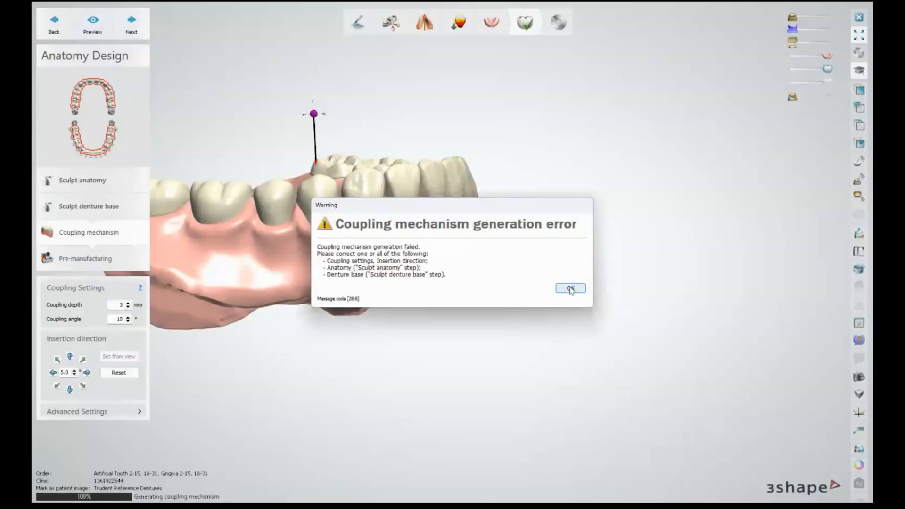
{"action": "left_click", "coordinate": [570, 289]}
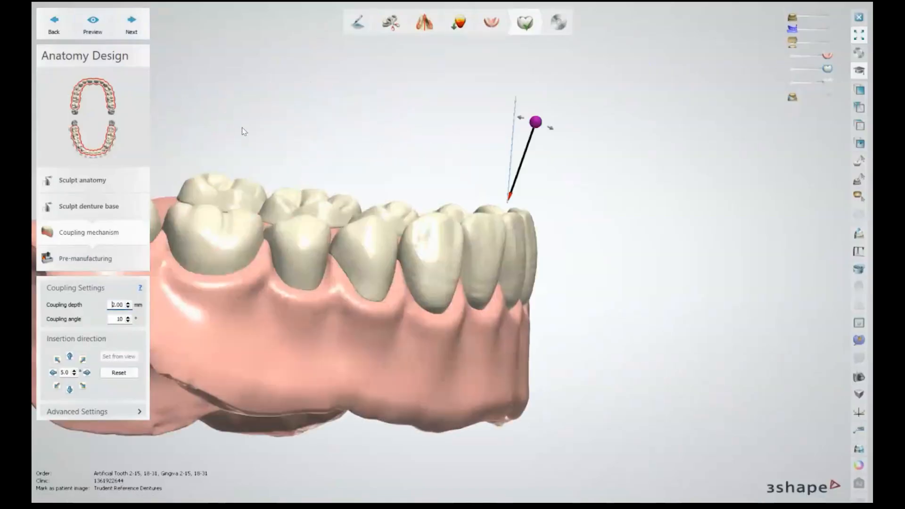
- Generate the lower coupling mechanism with a 2.00 mm coupling depth and complete the pre-manufacturing stage
{"action": "right_click_drag", "start_coordinate": [243, 129], "coordinate": [348, 132]}
{"action": "right_click_drag", "start_coordinate": [337, 130], "coordinate": [396, 173]}
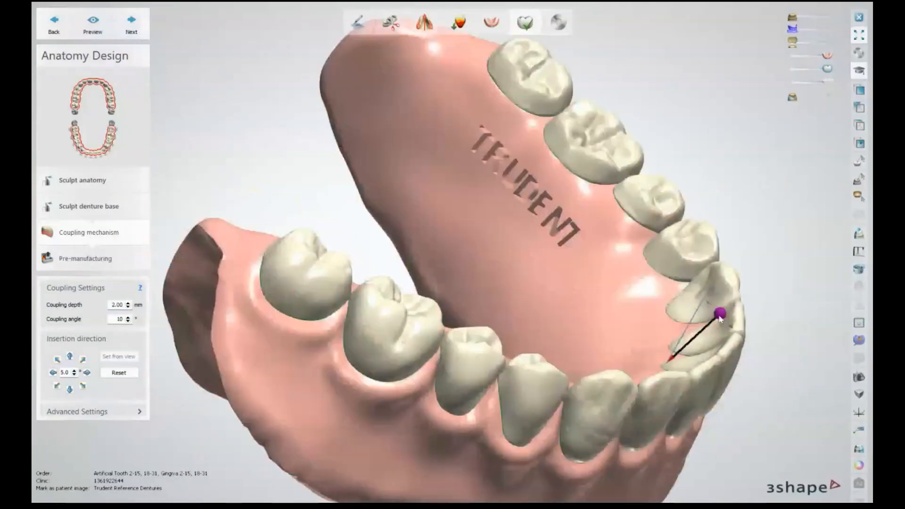
{"action": "right_click_drag", "start_coordinate": [726, 367], "coordinate": [672, 293]}
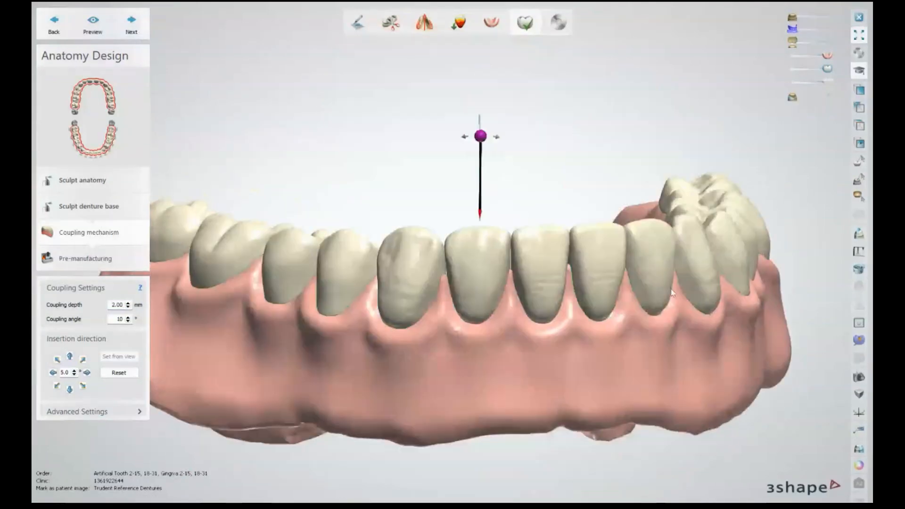
{"action": "left_click", "coordinate": [128, 22]}
{"action": "left_click", "coordinate": [124, 20]}
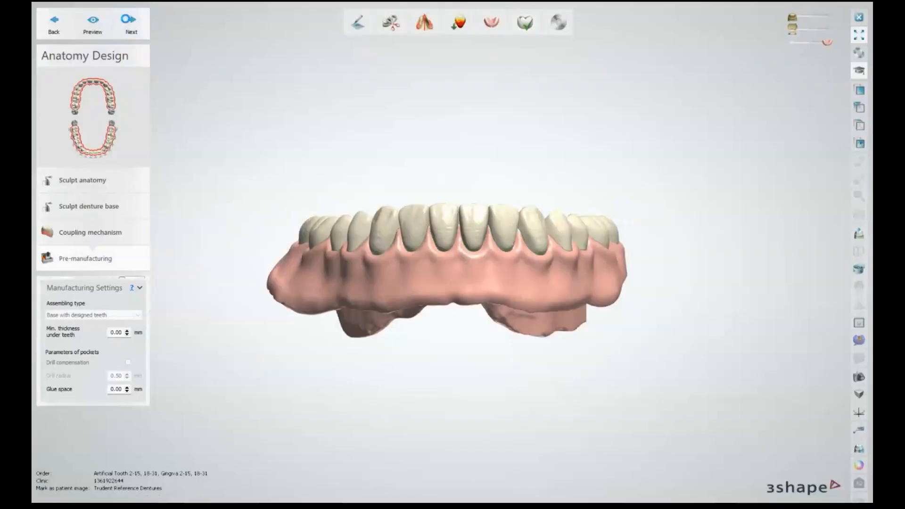
{"action": "scroll", "coordinate": [125, 19], "scroll_direction": "down", "scroll_amount": 8}
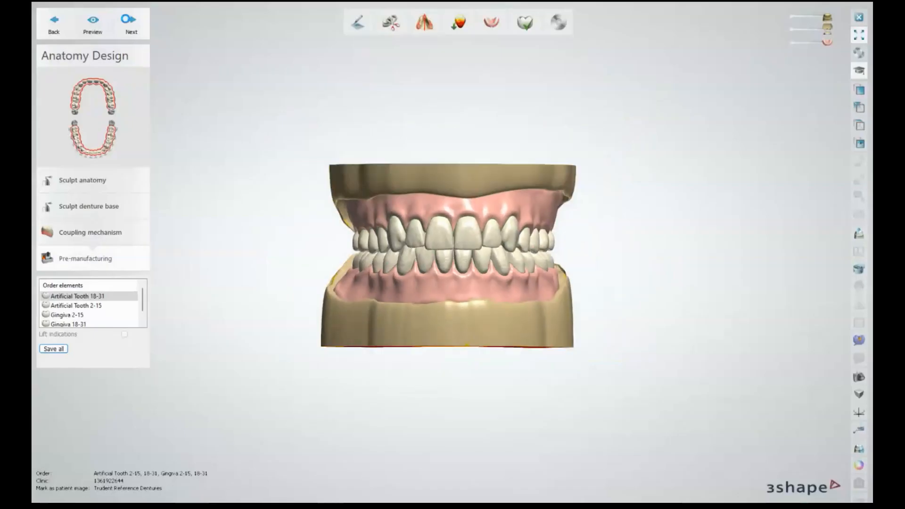
- Save the completed upper and lower denture design and close it to return to the order list
{"action": "left_click", "coordinate": [125, 18]}
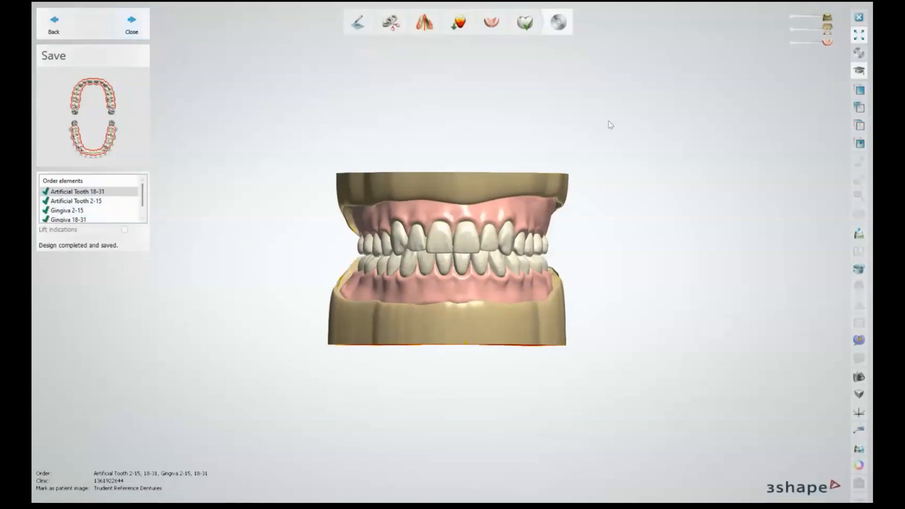
{"action": "left_click", "coordinate": [132, 27]}
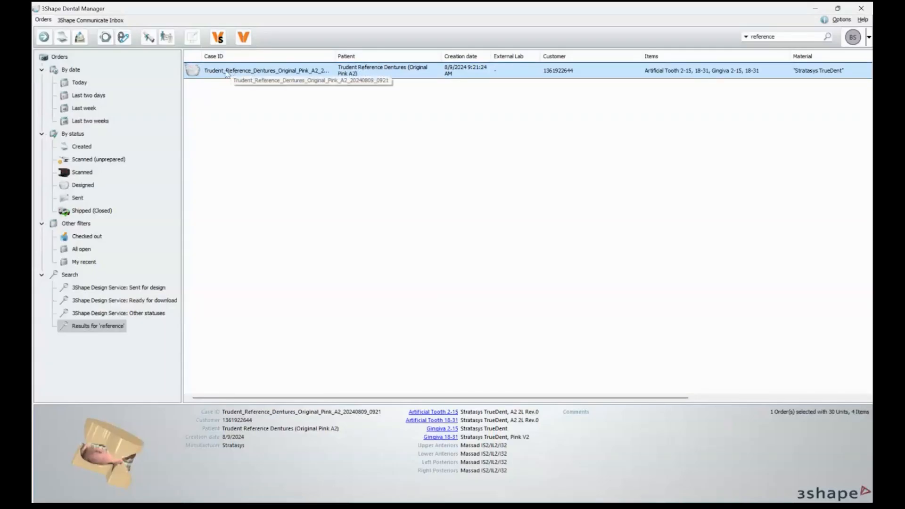
- Generate the CAM output for the Trudent reference dentures order and open its CAM output folder
{"action": "right_click", "coordinate": [220, 73]}
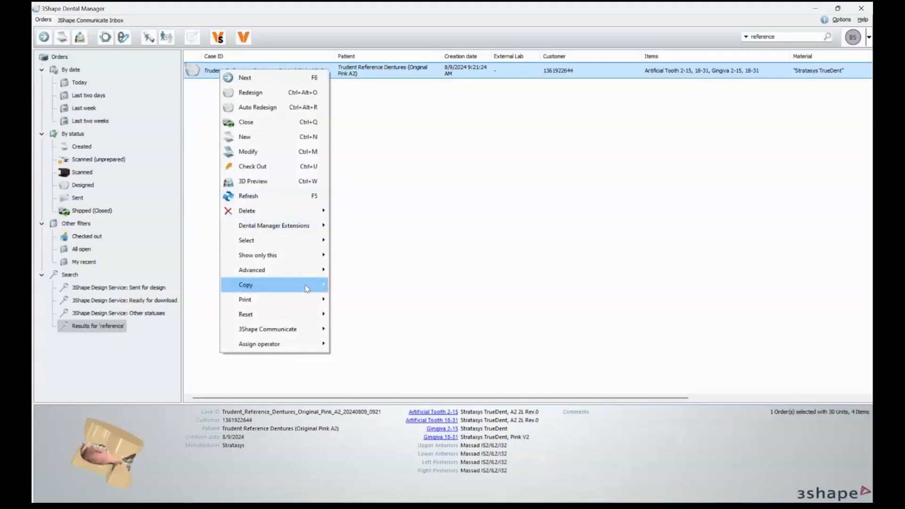
{"action": "mouse_move", "coordinate": [274, 272]}
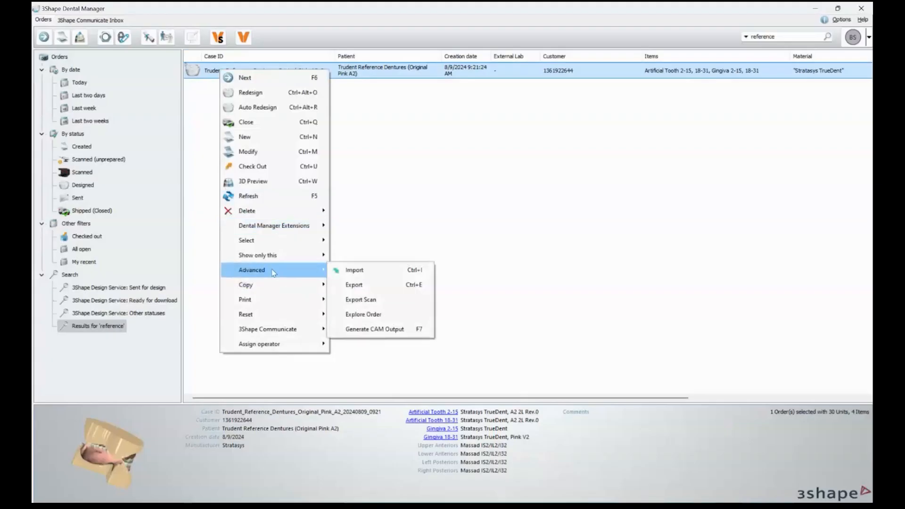
{"action": "left_click", "coordinate": [367, 329]}
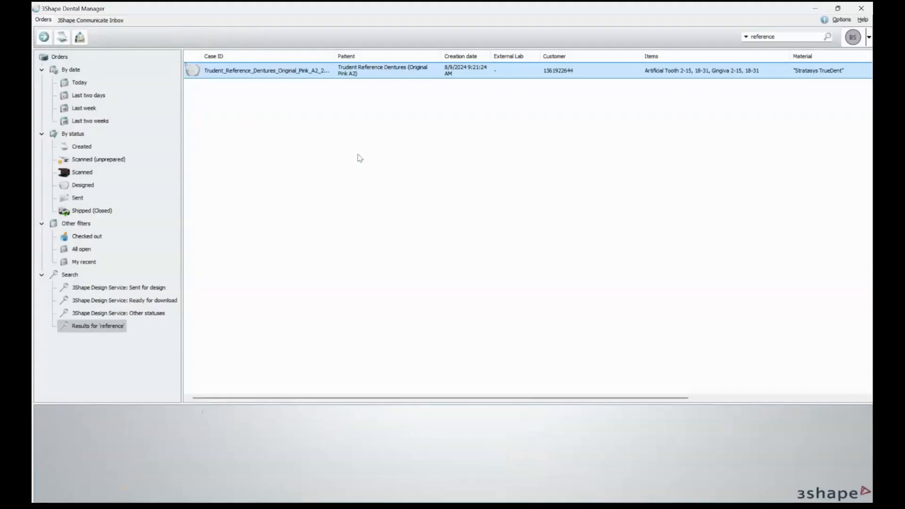
{"action": "right_click", "coordinate": [264, 71]}
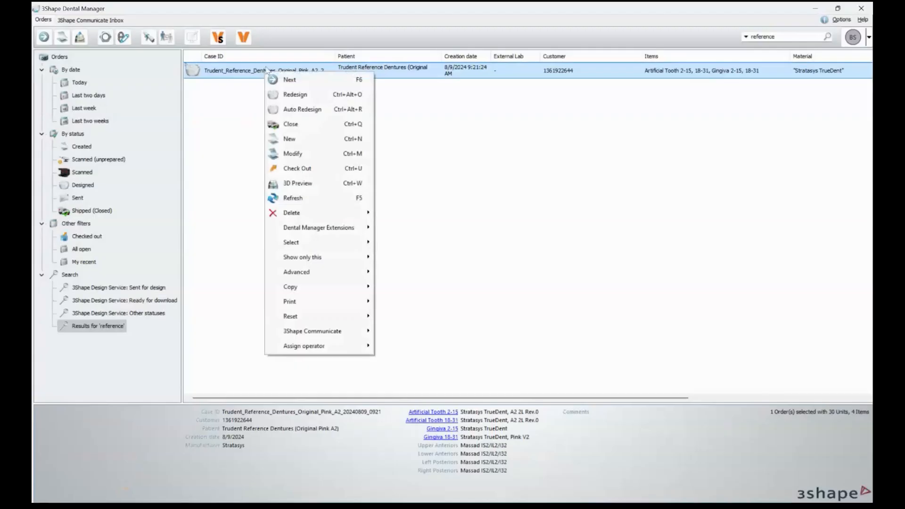
{"action": "mouse_move", "coordinate": [298, 277]}
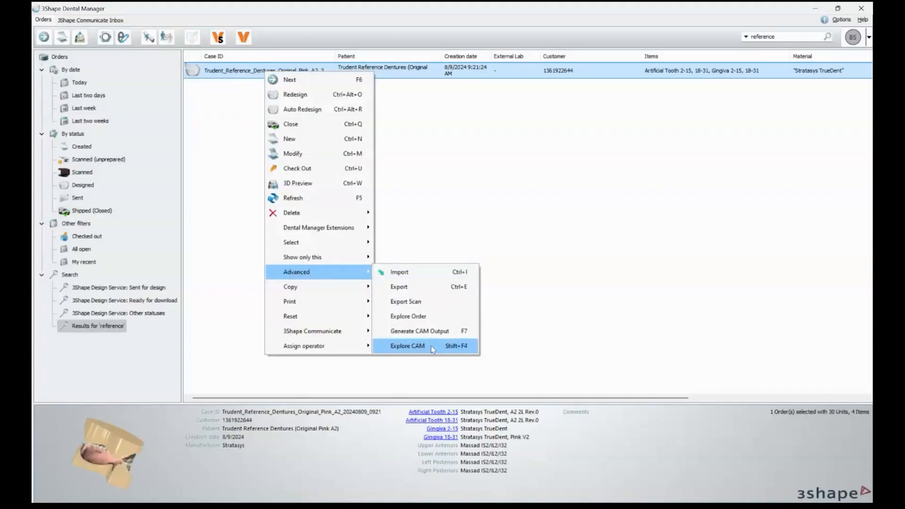
{"action": "left_click", "coordinate": [415, 346]}
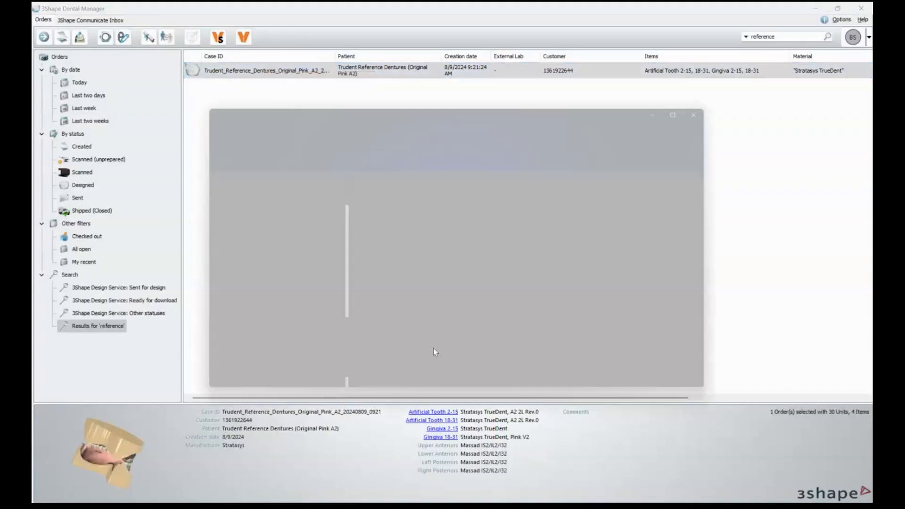